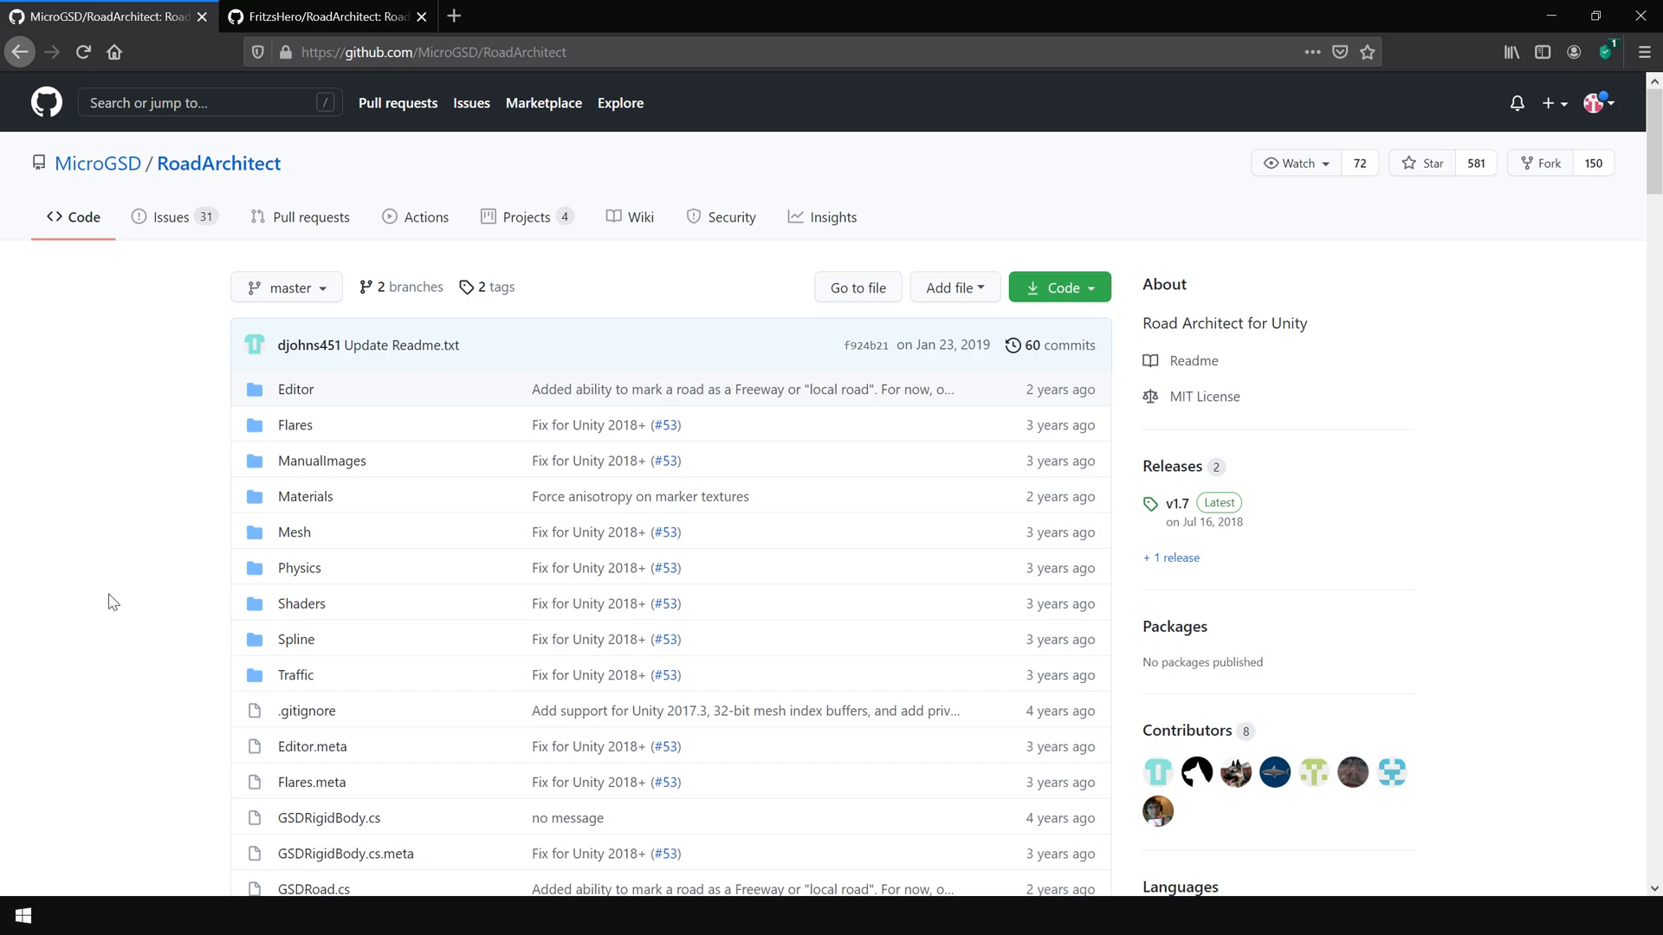
Download the FritzsHero fork of the RoadArchitect repository as a ZIP archive
left_click(362, 14)
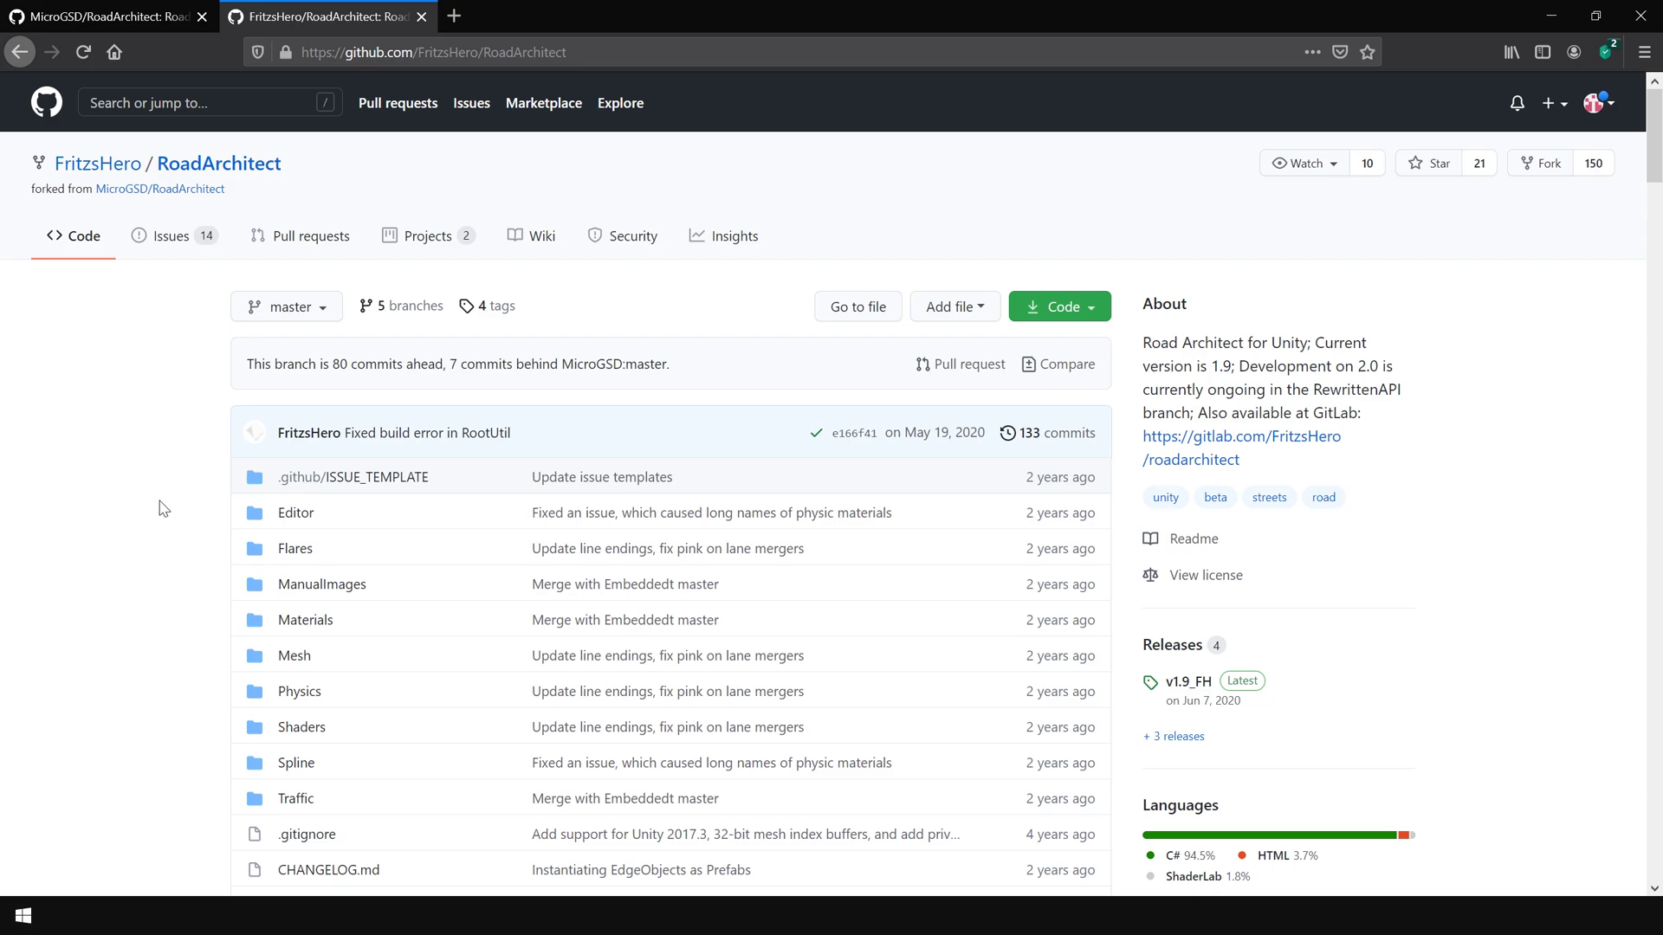
left_click(1092, 309)
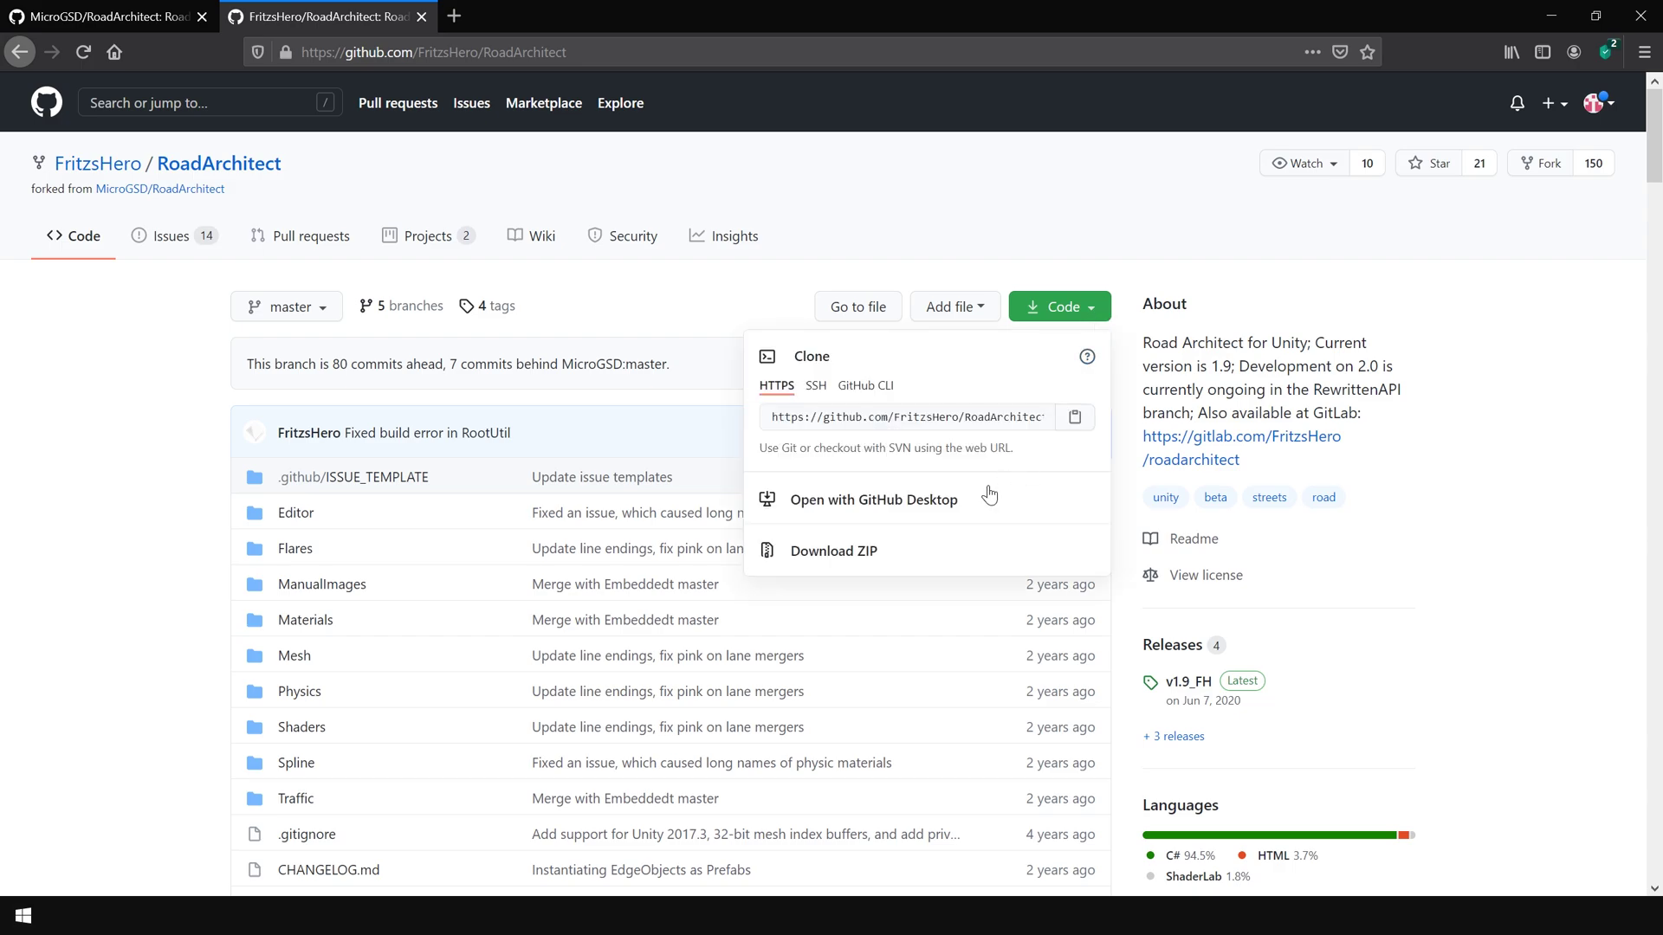
left_click(859, 556)
key("Return")
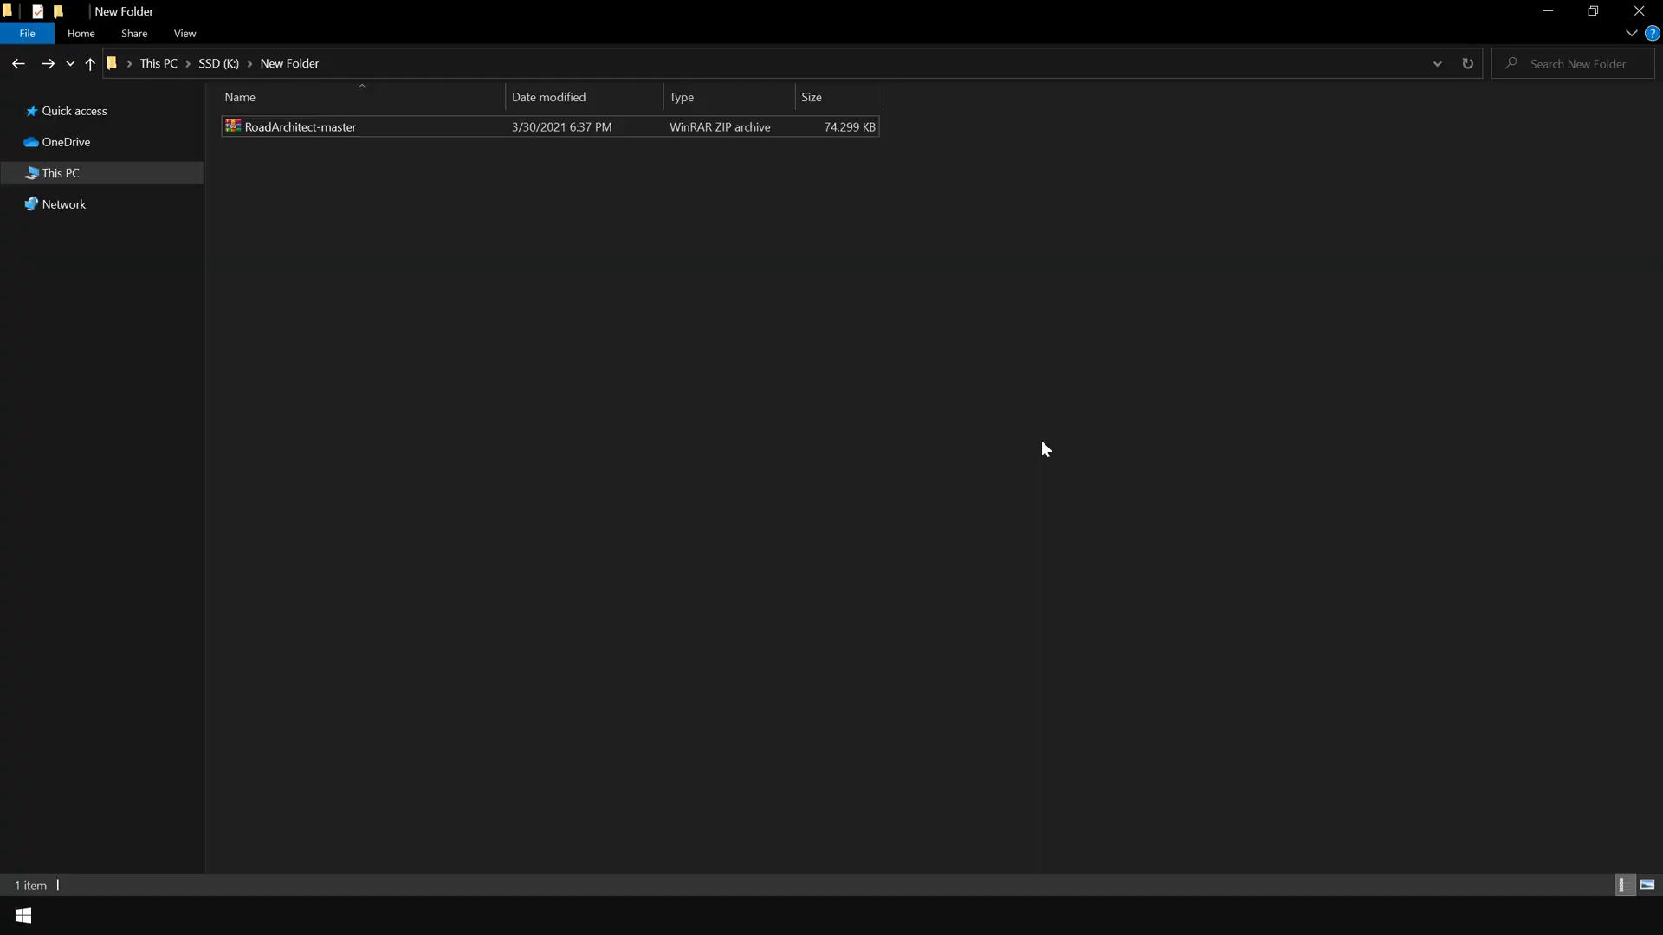
Extract the RoadArchitect-master archive into its current folder
left_click(330, 129)
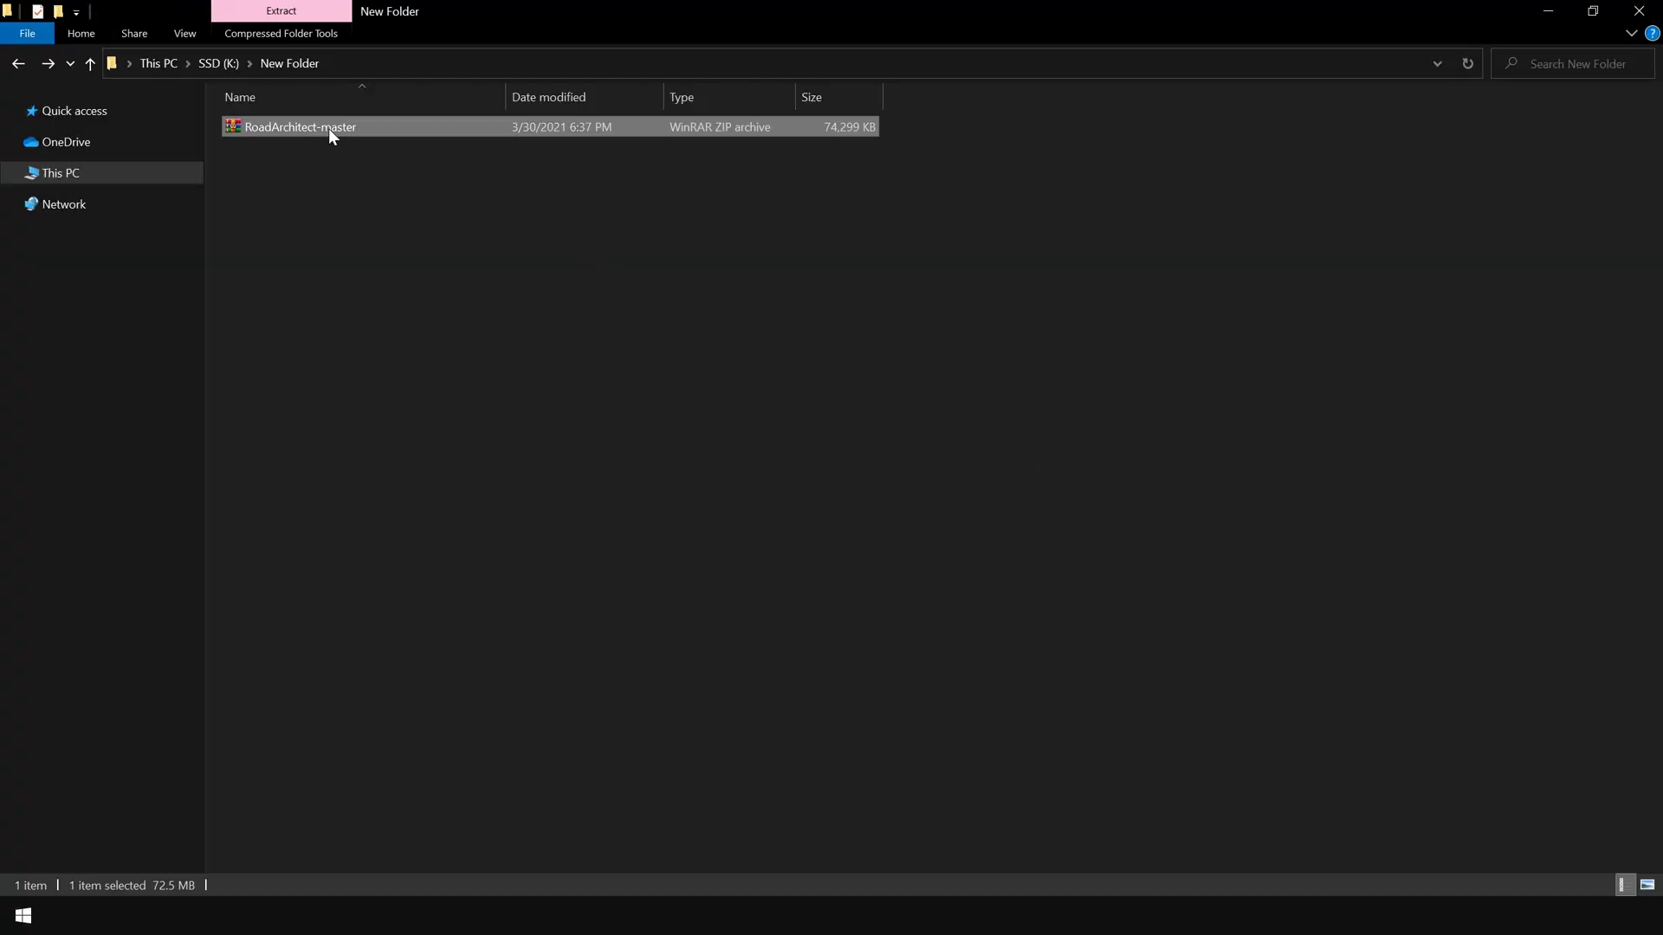
right_click(330, 129)
left_click(409, 231)
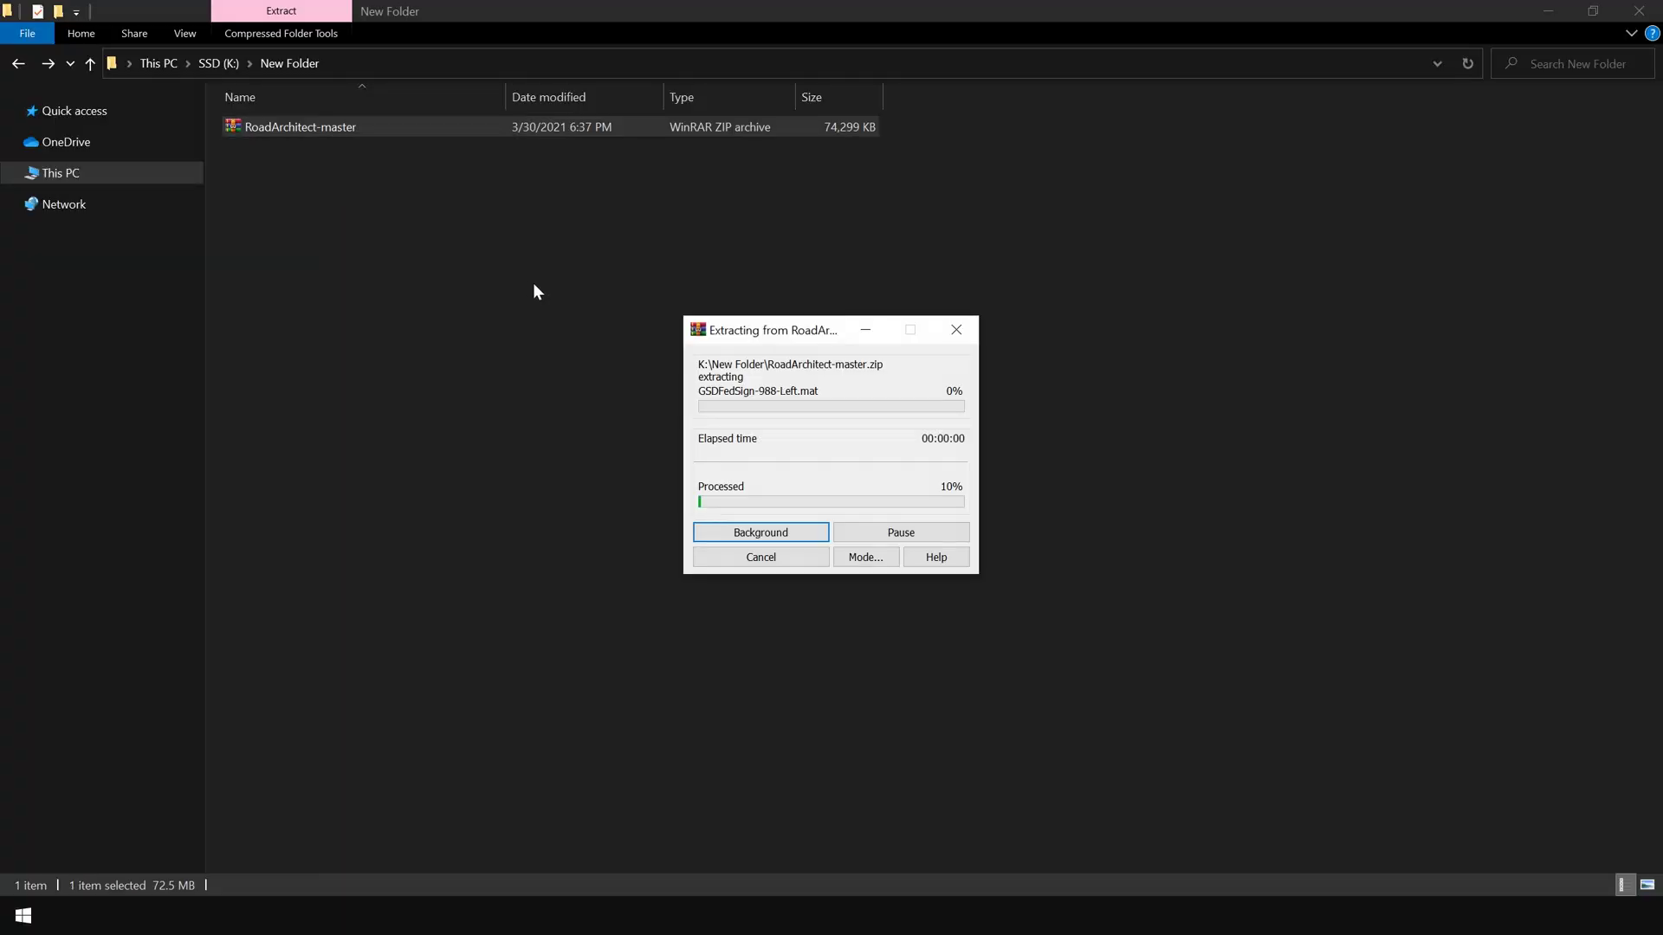
left_click(326, 192)
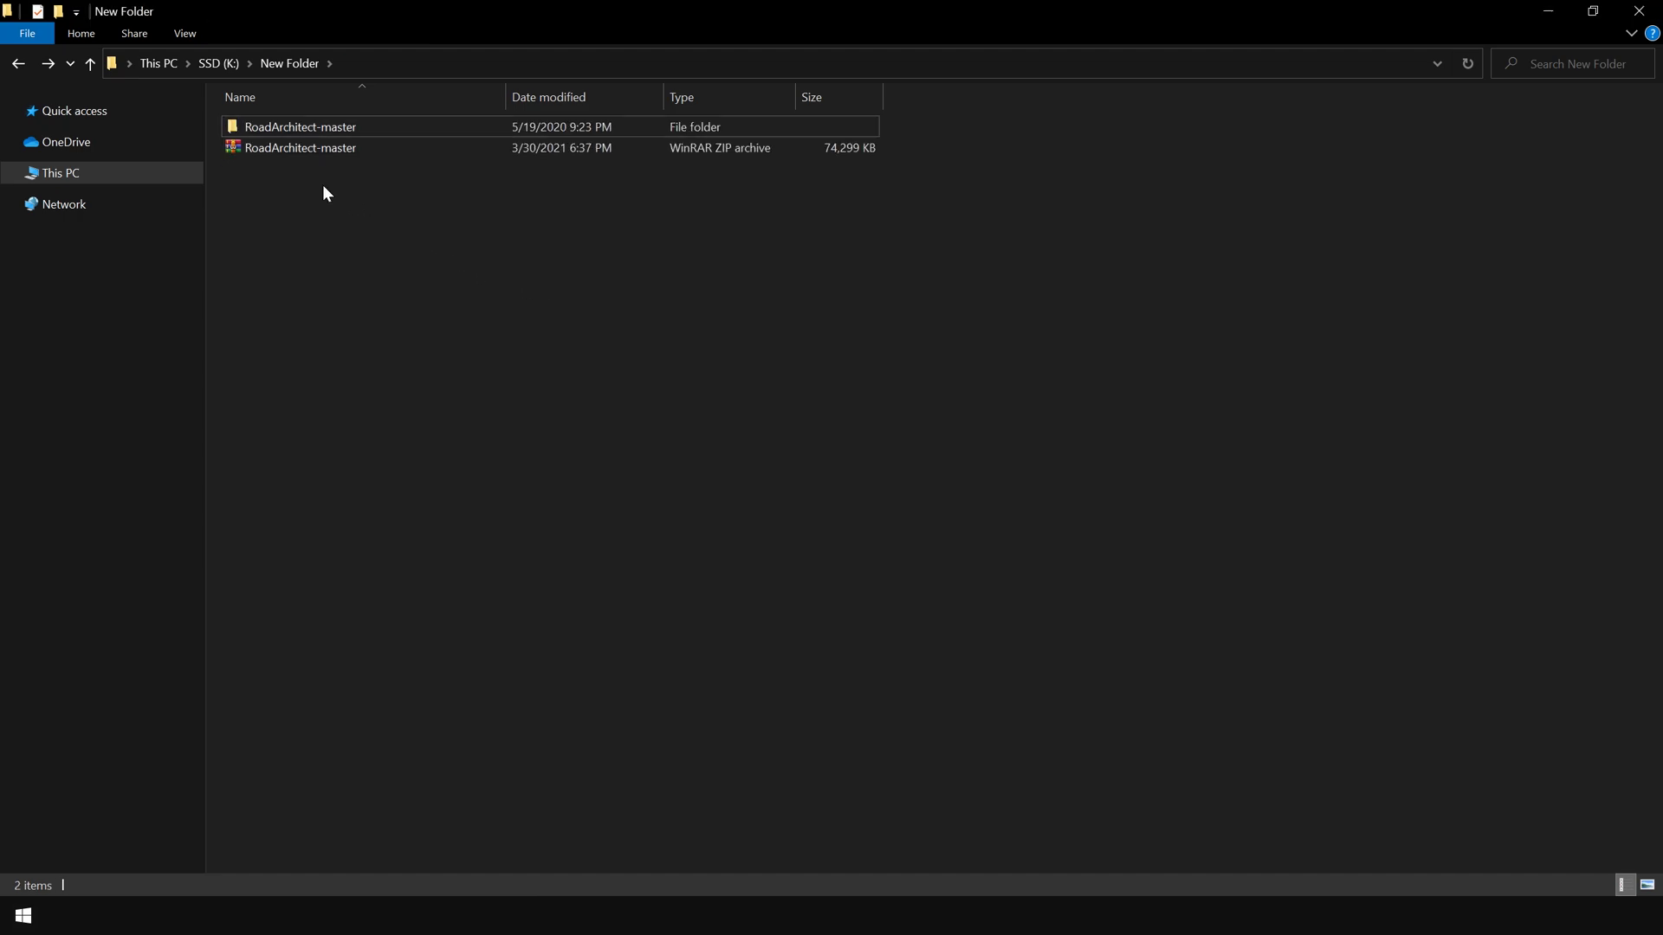
Rename the extracted RoadArchitect-master folder to RoadArchitect
left_click(325, 132)
key("F2")
key("Right")
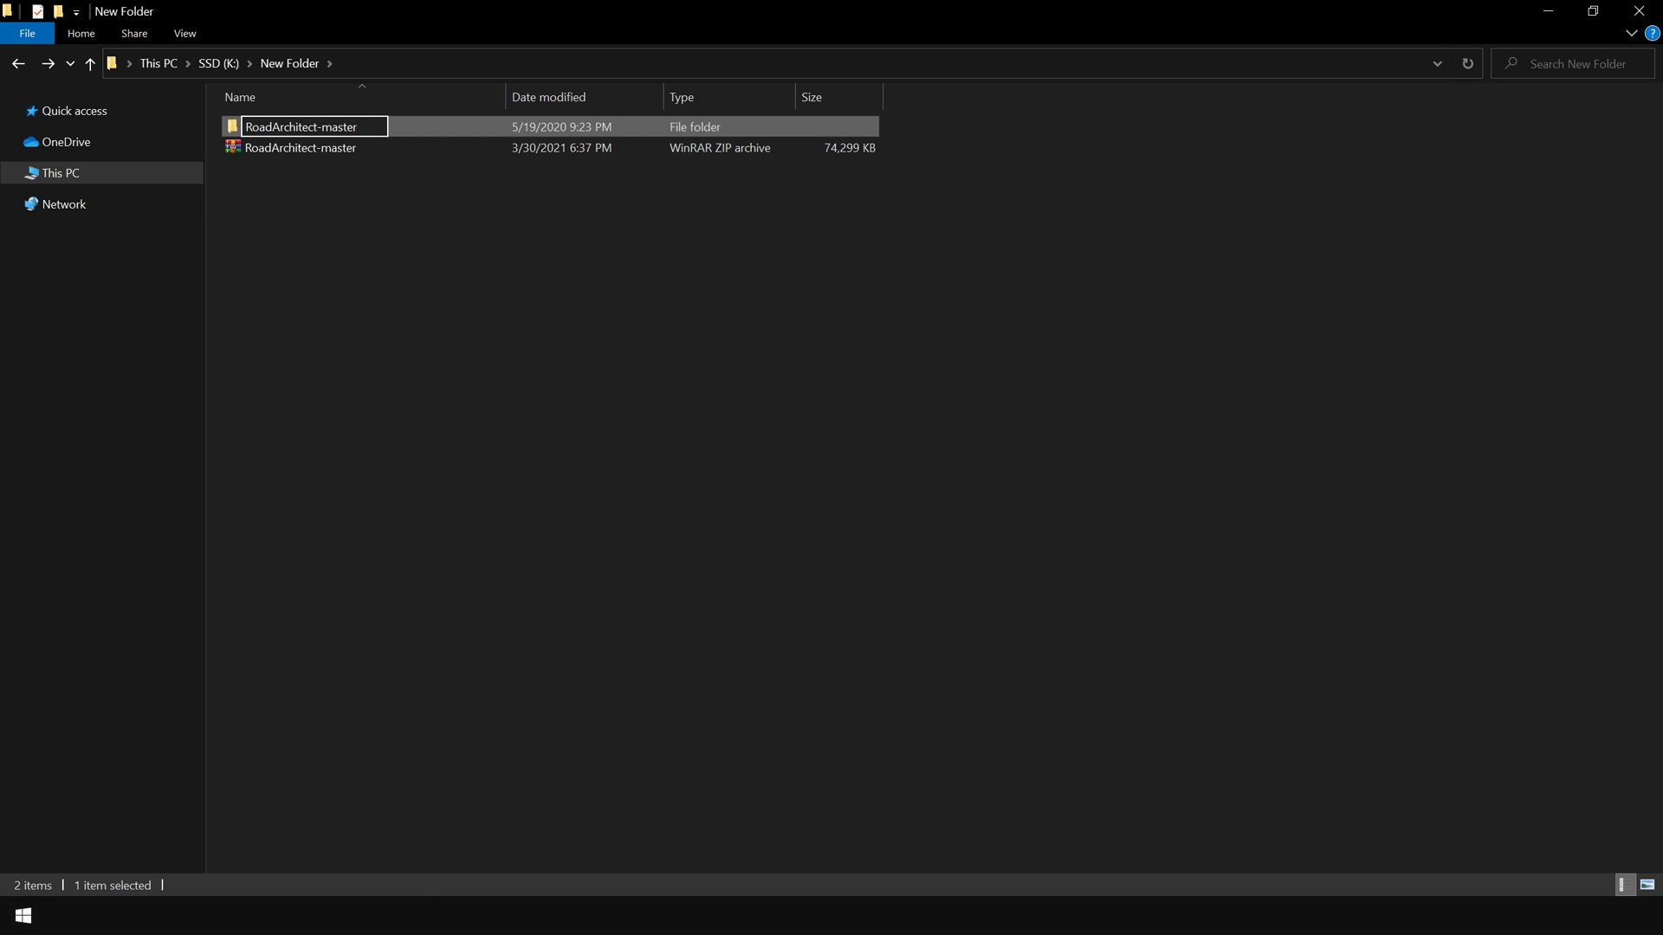
key("BackSpace")
key("BackSpace")
key("BackSpace")
key("BackSpace")
key("BackSpace")
key("Return")
left_click(419, 264)
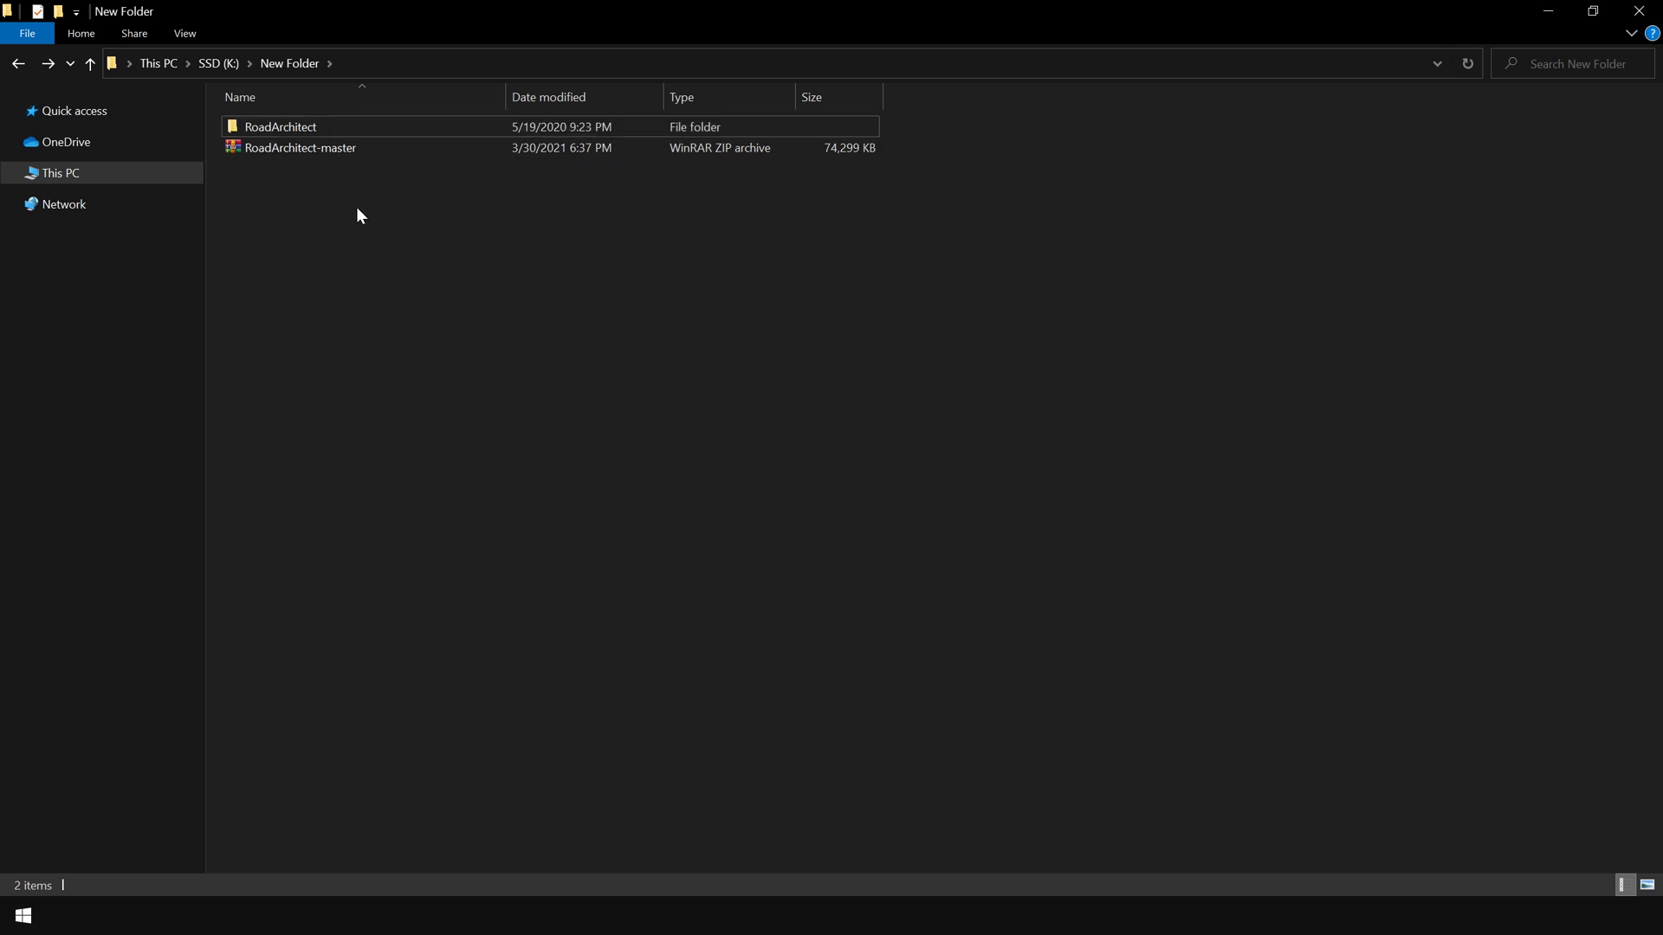
Copy the renamed RoadArchitect folder to the clipboard
left_click(296, 130)
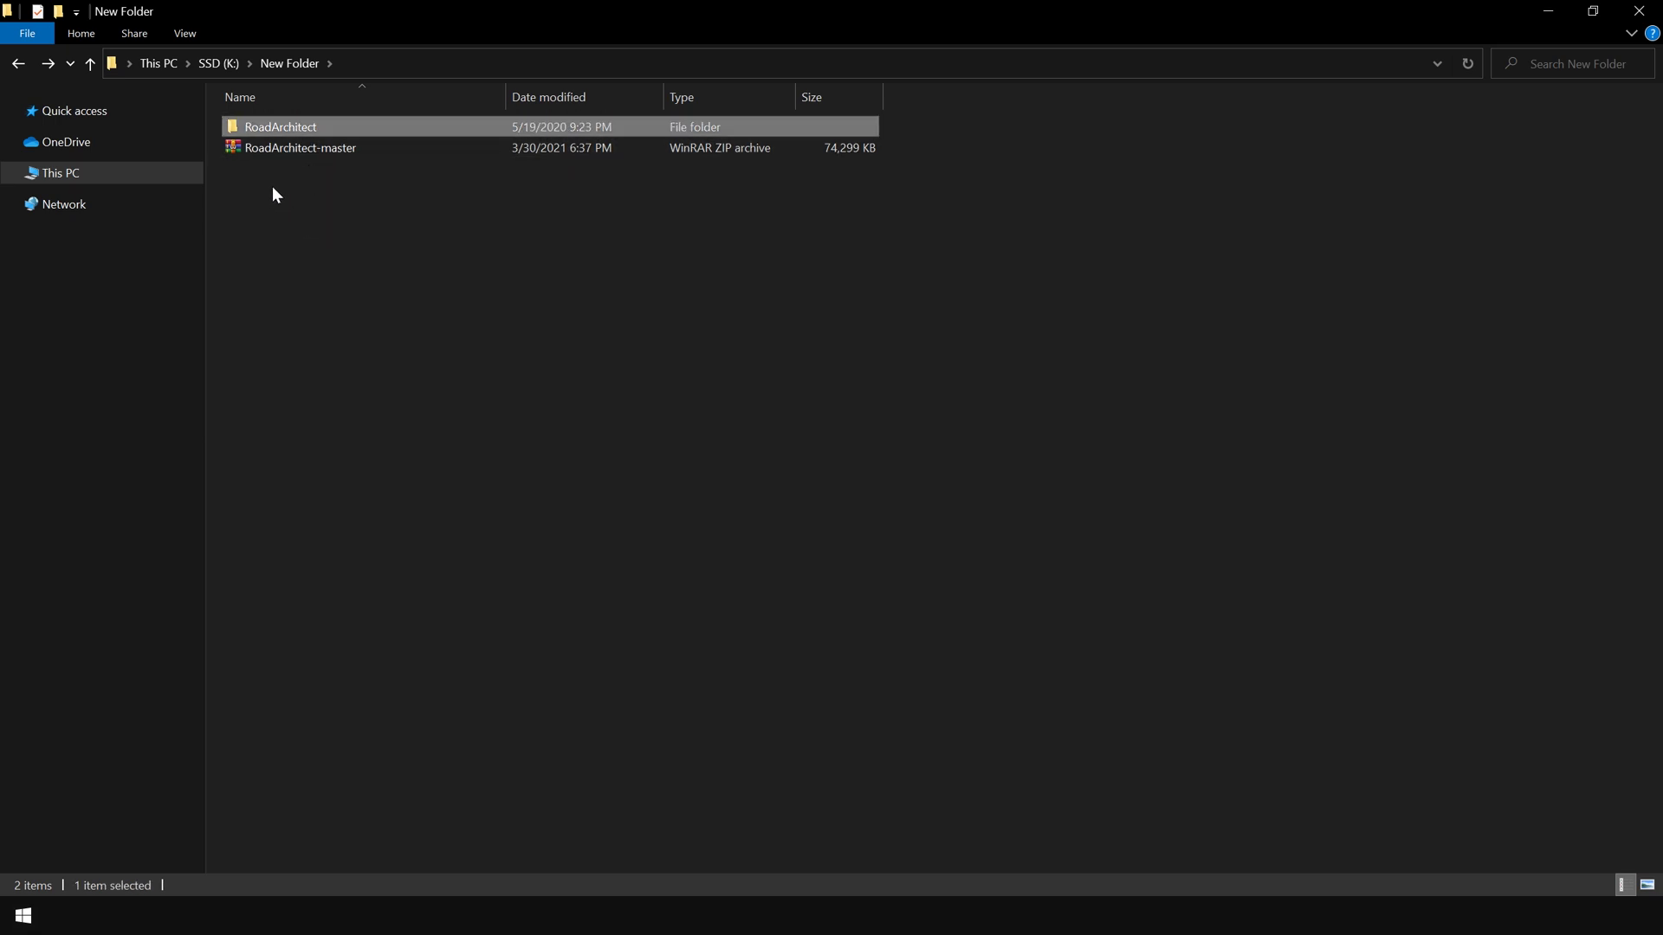
left_click(316, 172)
right_click(302, 128)
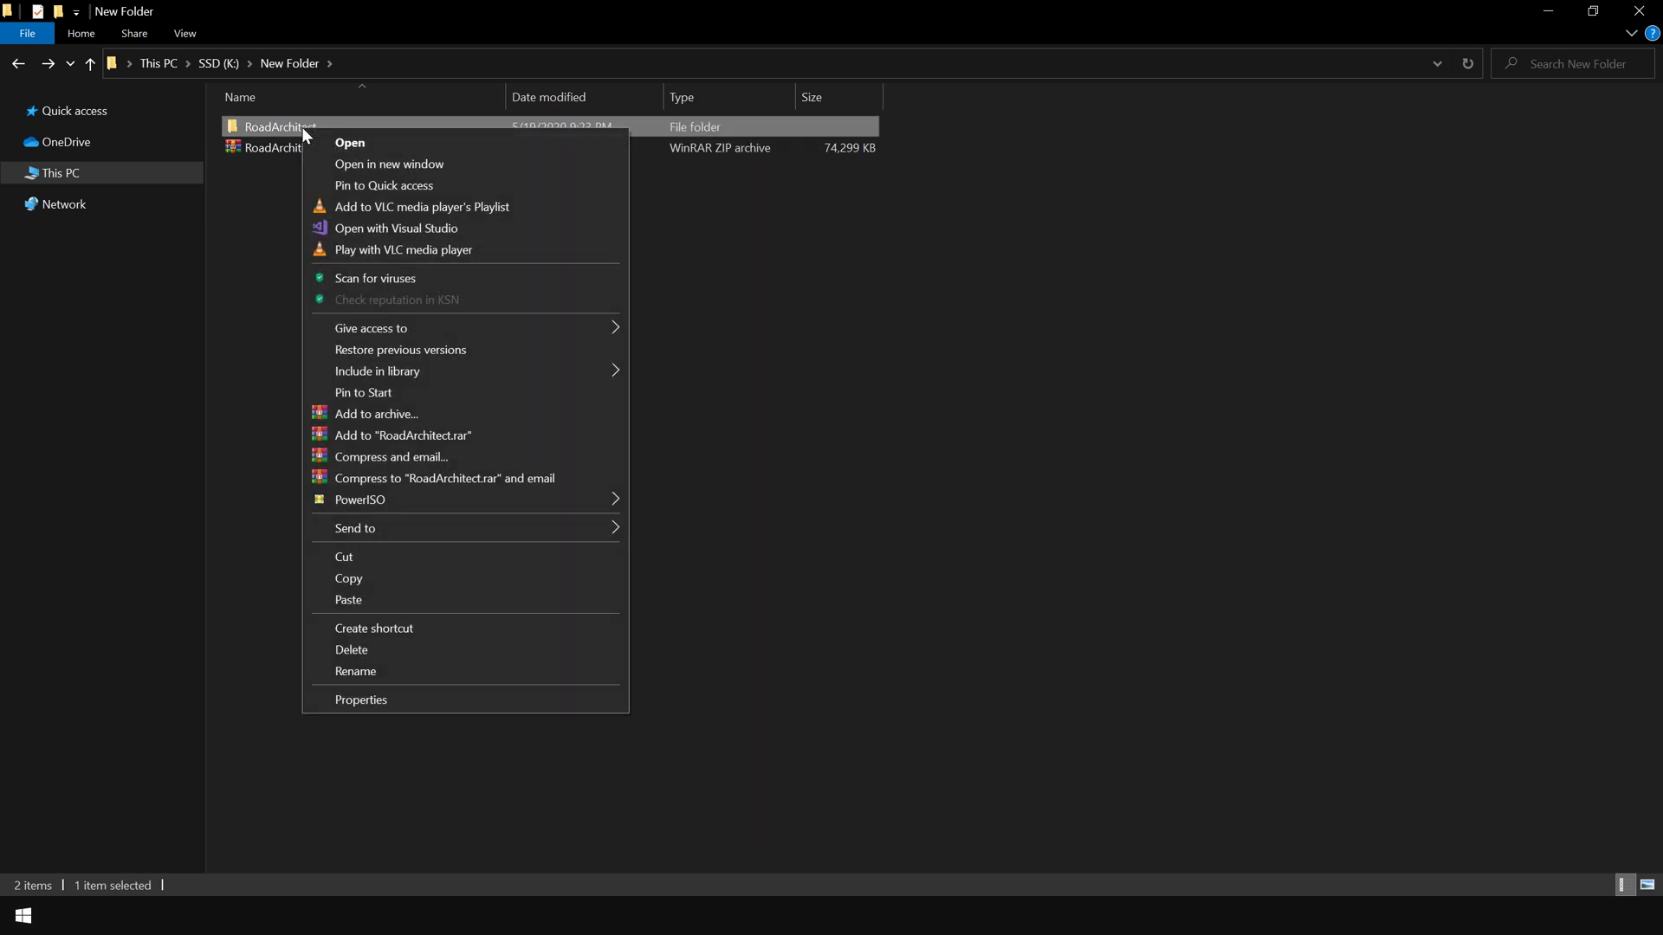
left_click(385, 578)
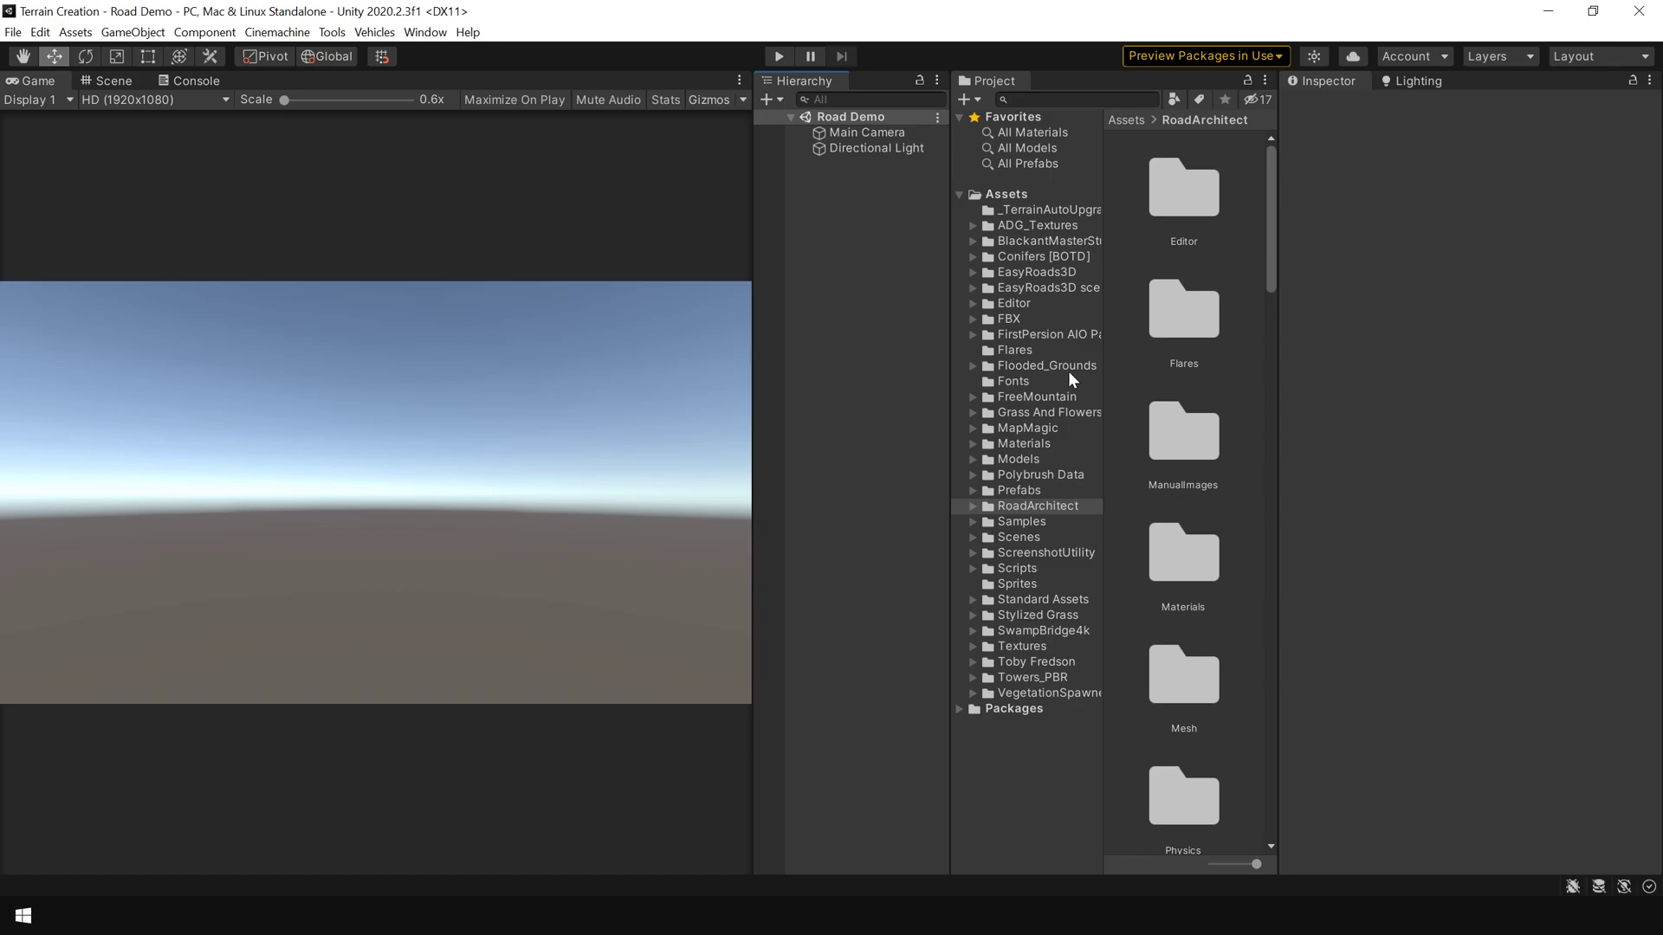
Reveal the Unity project's Assets folder in File Explorer, check the RoadArchitect folder inside it and return to Unity
left_click(1031, 298)
right_click(1031, 298)
left_click(1095, 330)
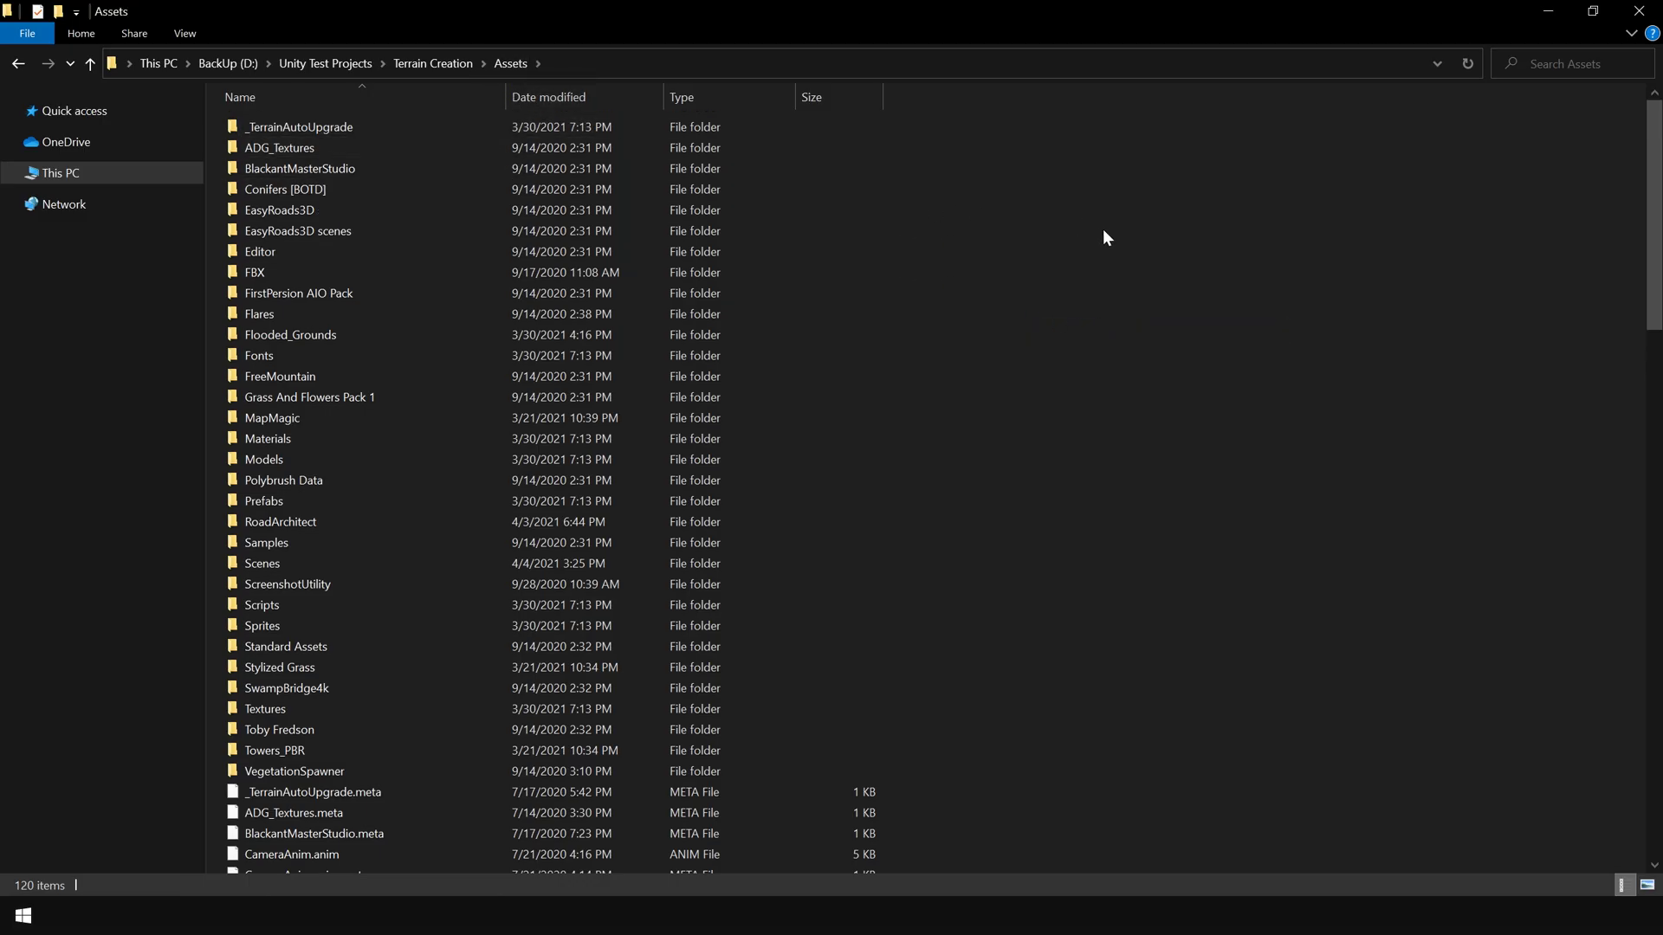
left_click(310, 523)
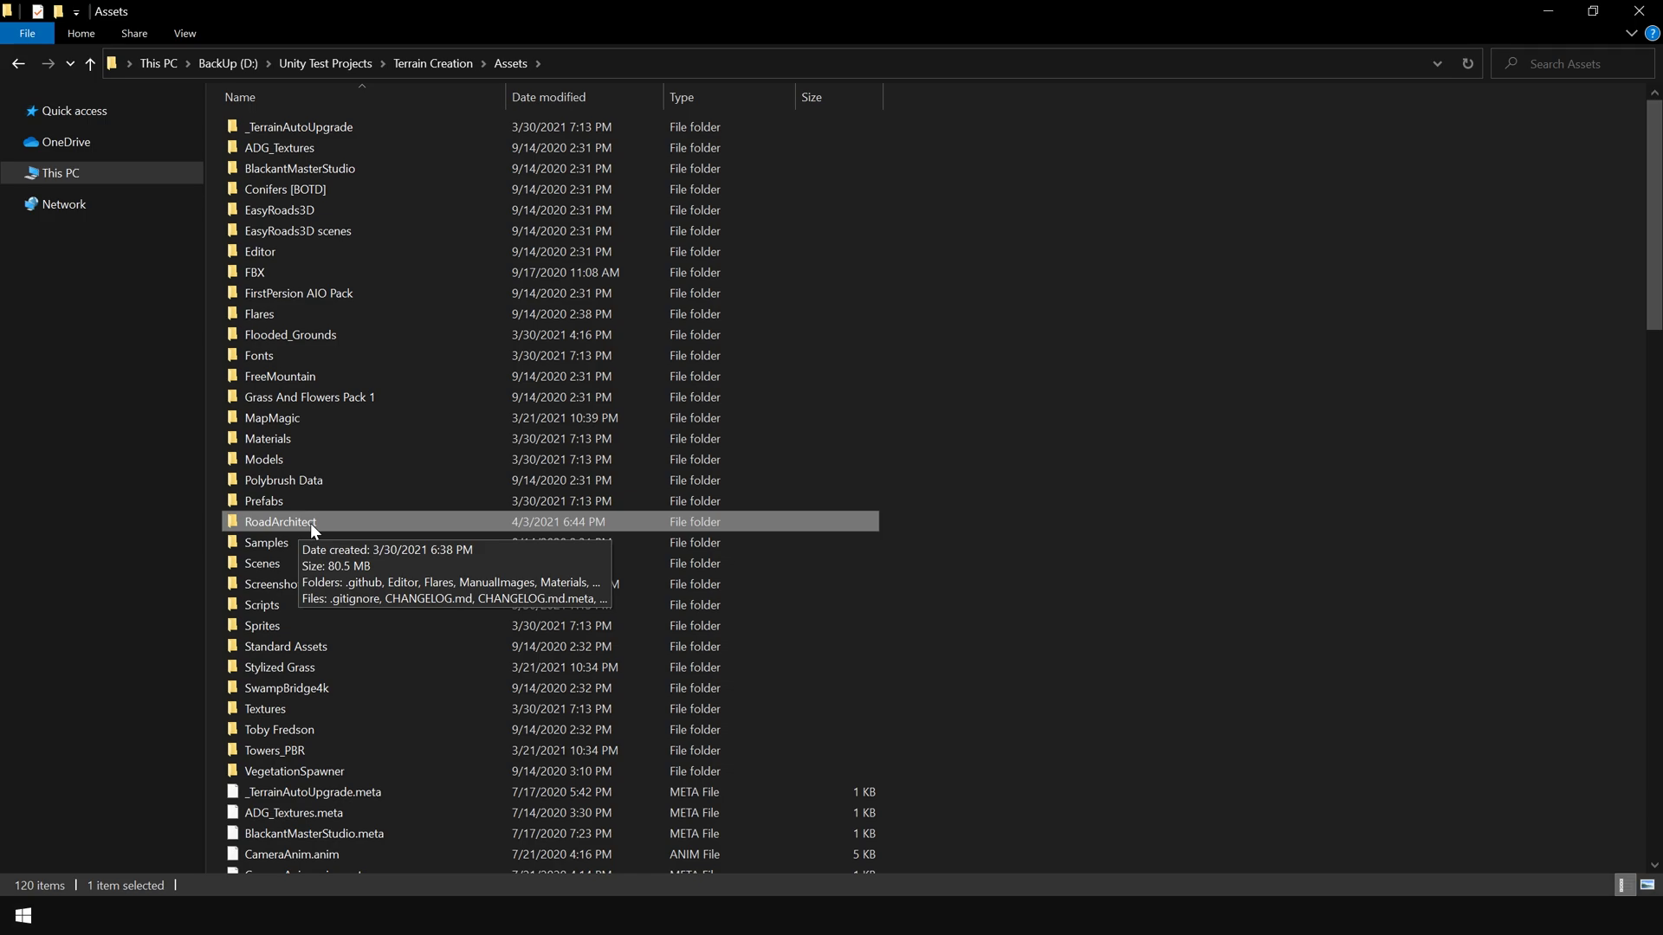
key("alt+Tab")
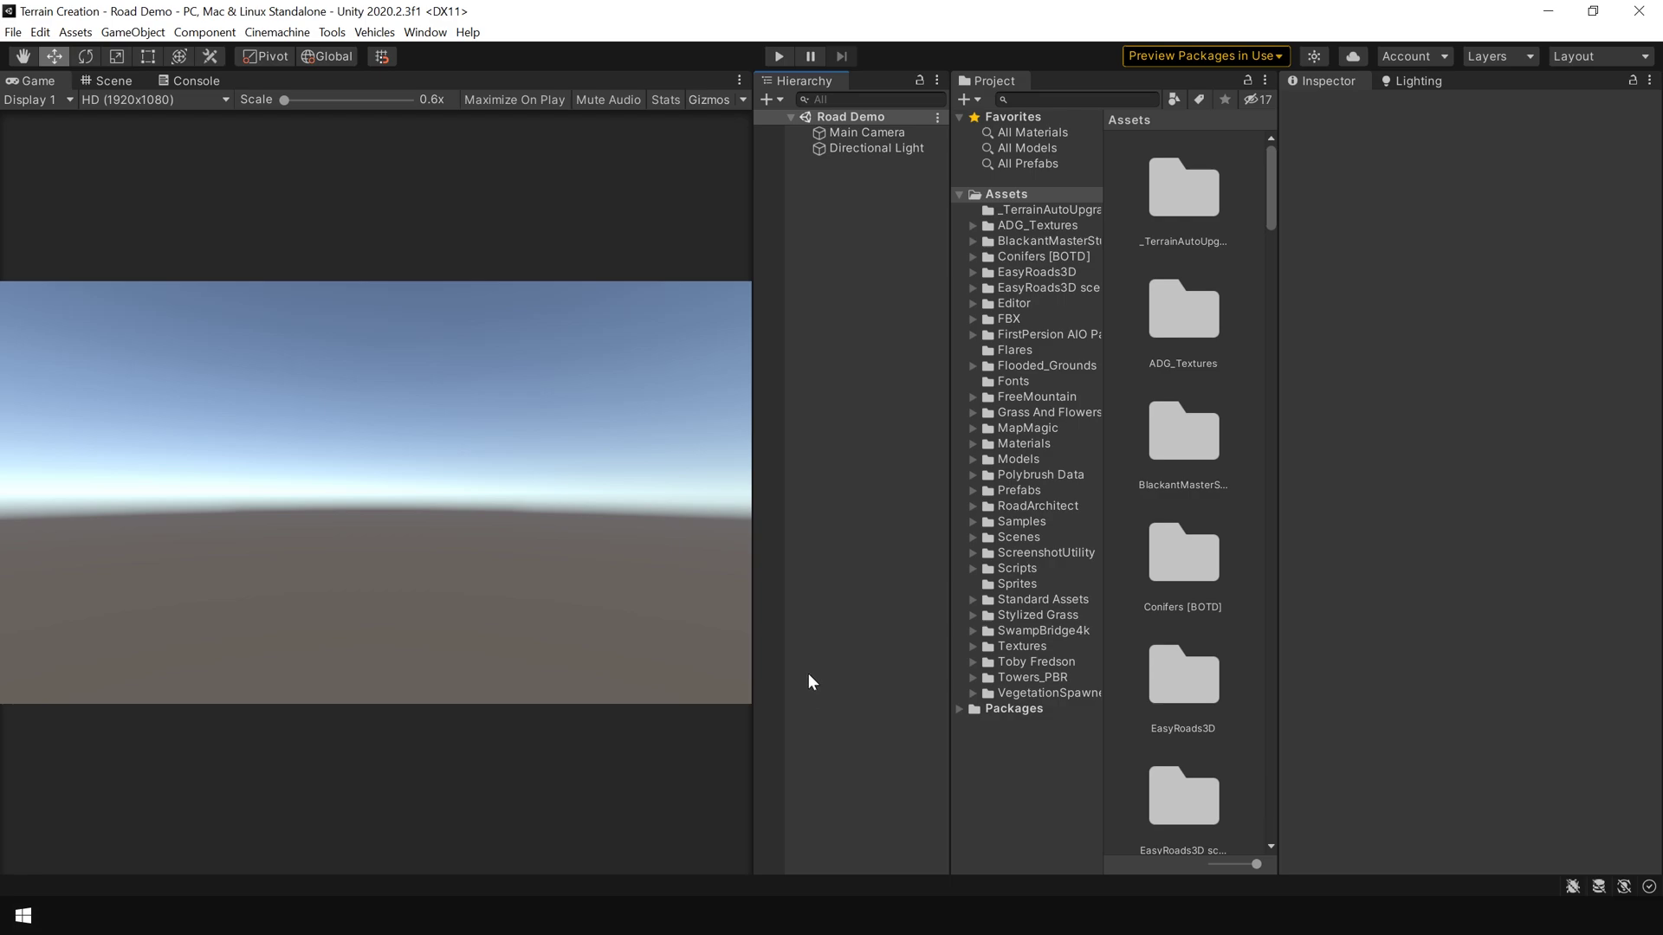
left_click(426, 33)
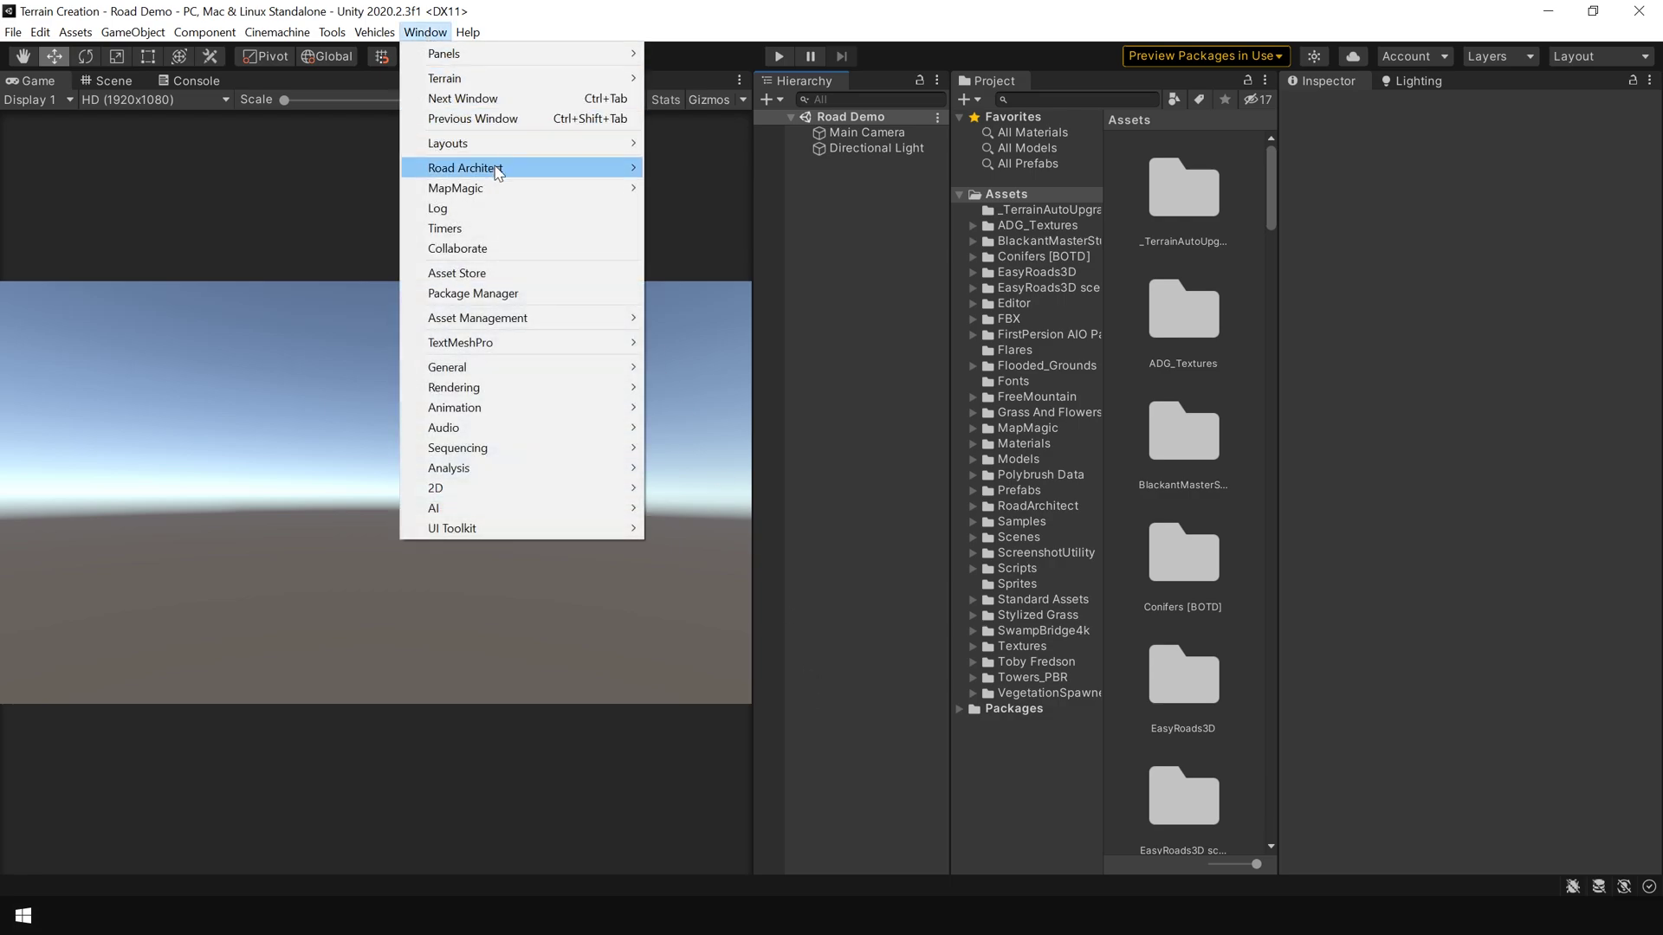
mouse_move(554, 167)
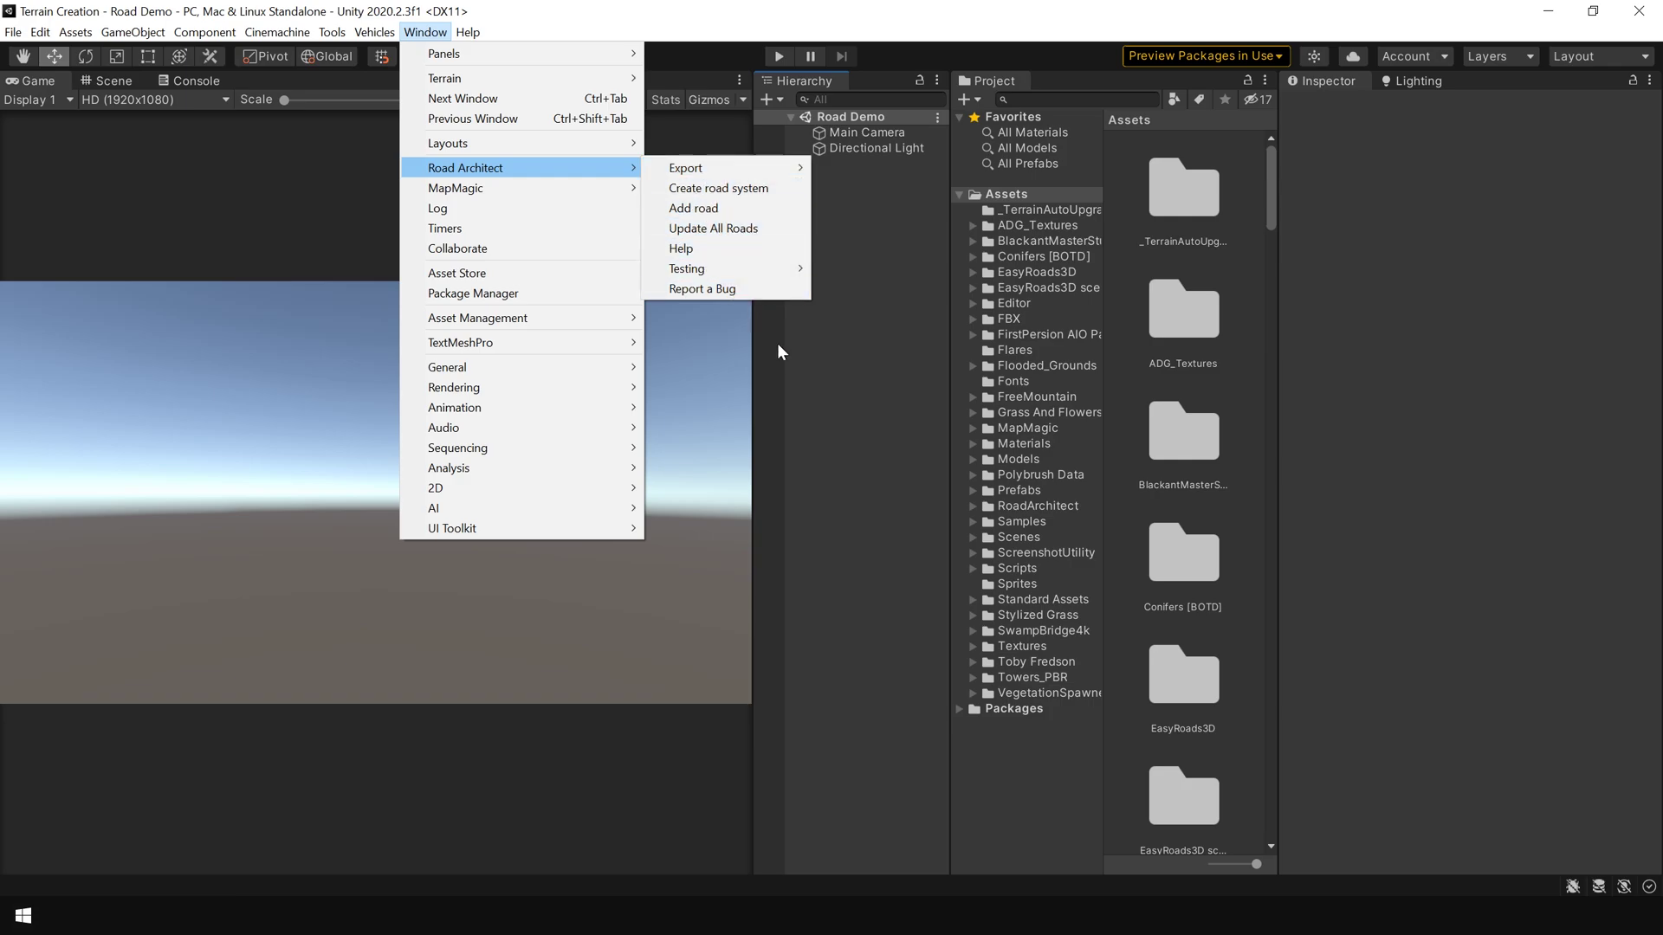
left_click(866, 384)
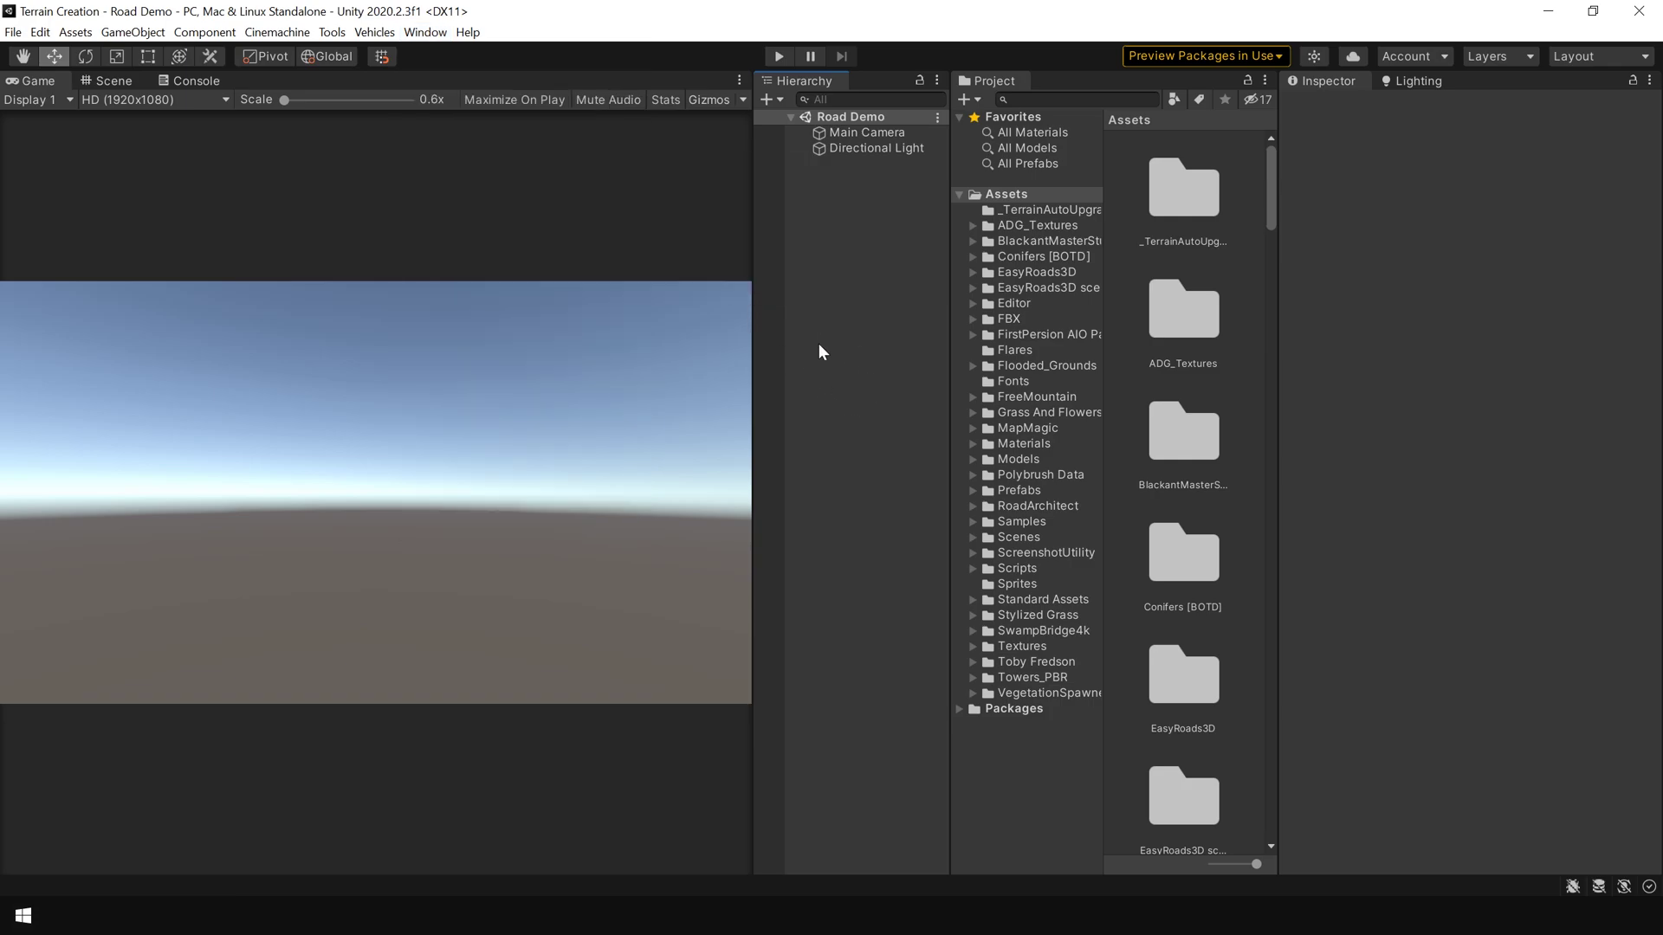
Add a 3D Terrain object to the Road Demo scene and show it in the Scene view
right_click(834, 228)
mouse_move(925, 482)
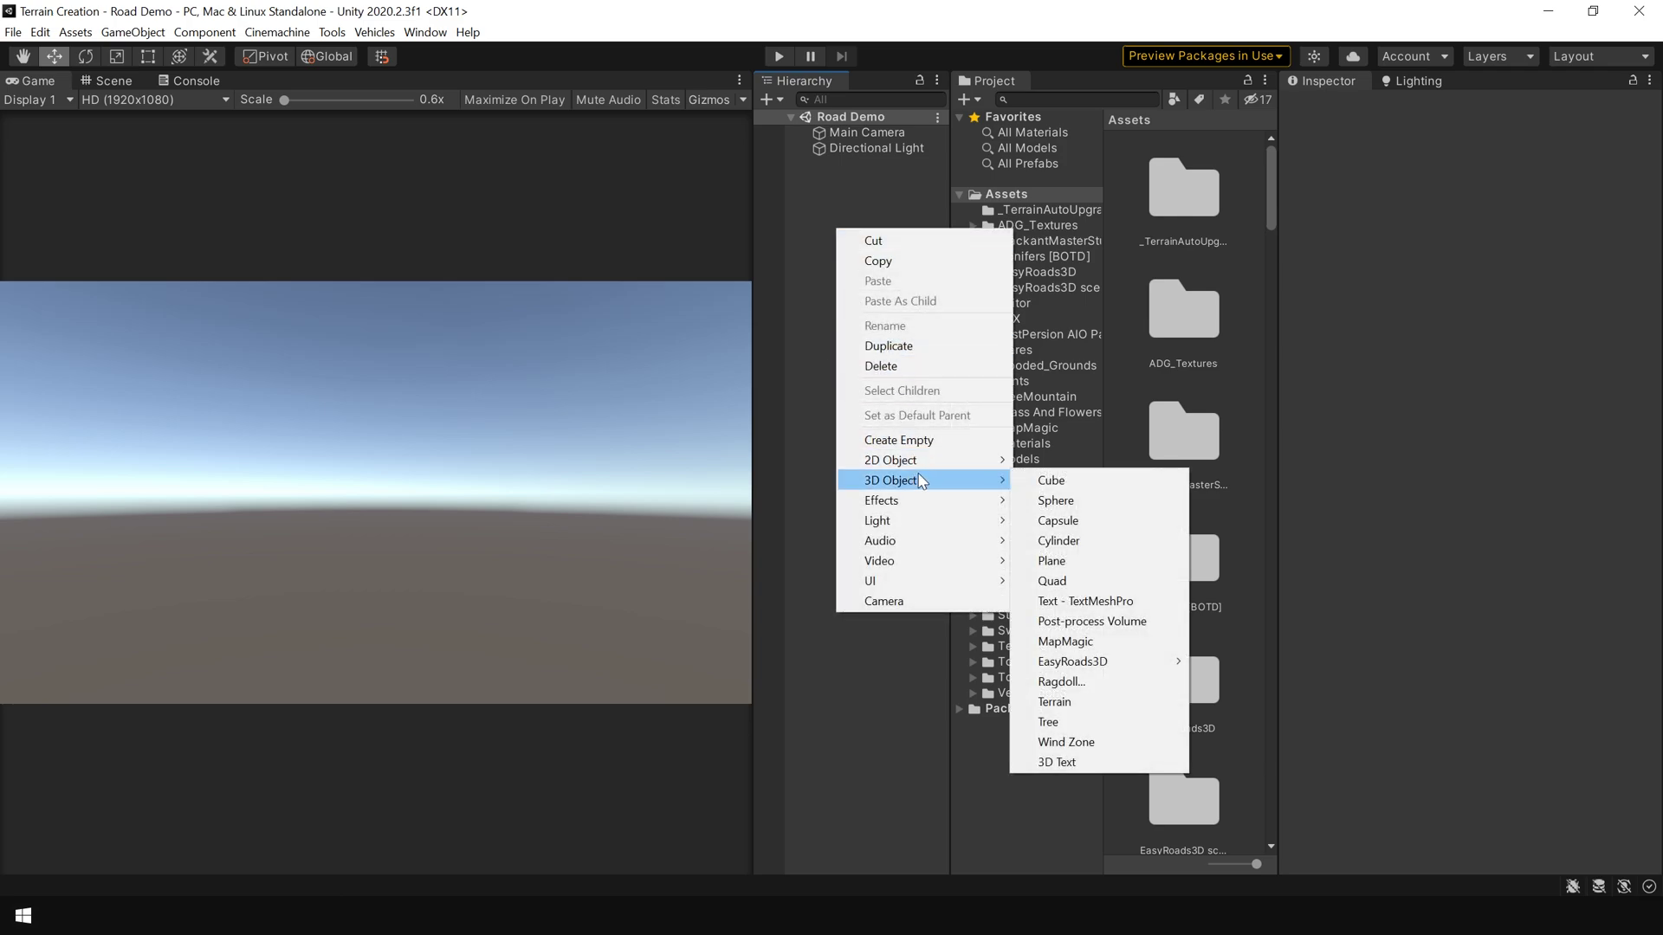
left_click(1090, 702)
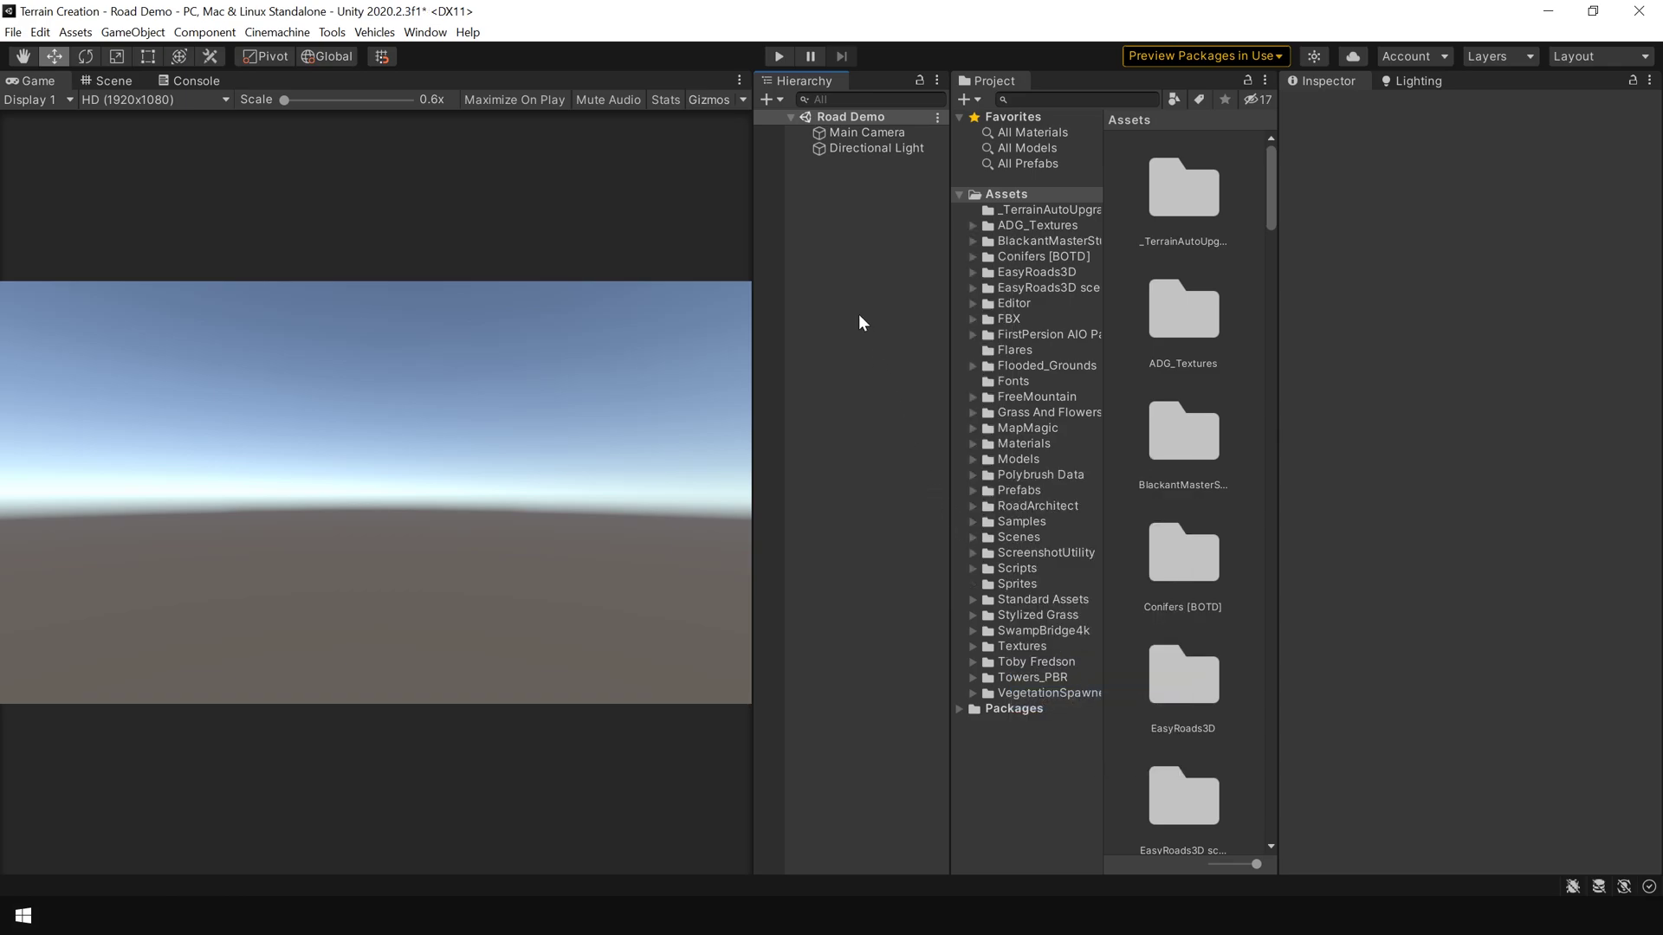
left_click(112, 81)
scroll(279, 373, "down", 5)
right_click_drag(279, 364, 279, 438)
middle_click_drag(279, 438, 498, 432)
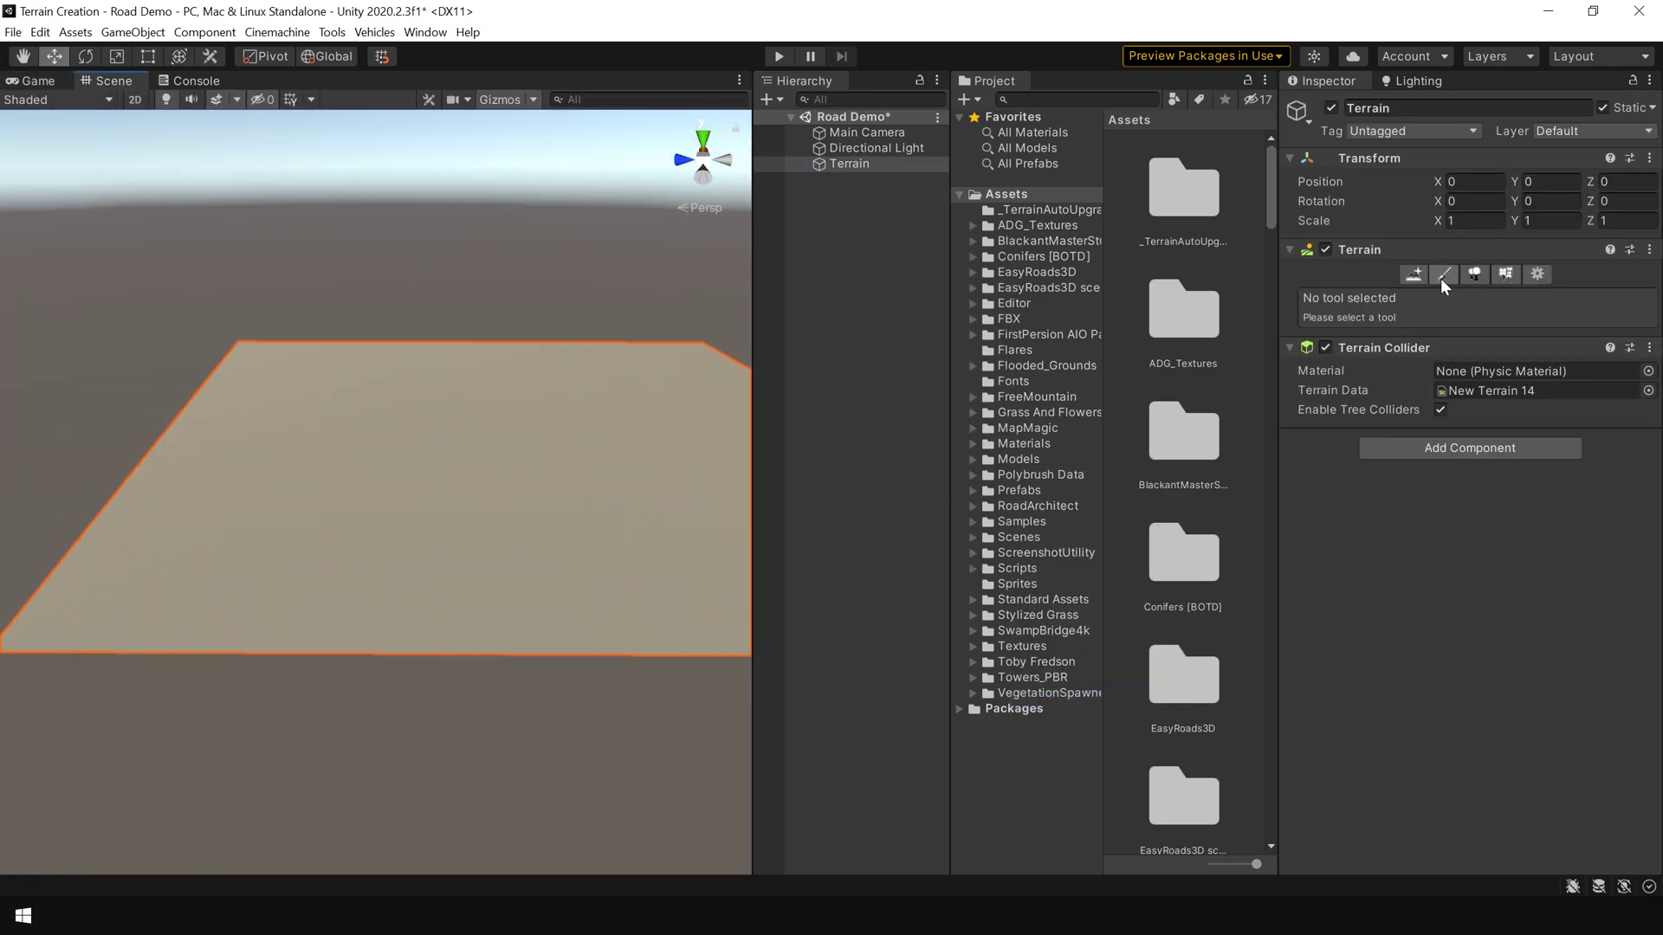
Texture the terrain with Paint Texture by adding the existing GR_Moss1 layer to its layer palette
left_click(1441, 275)
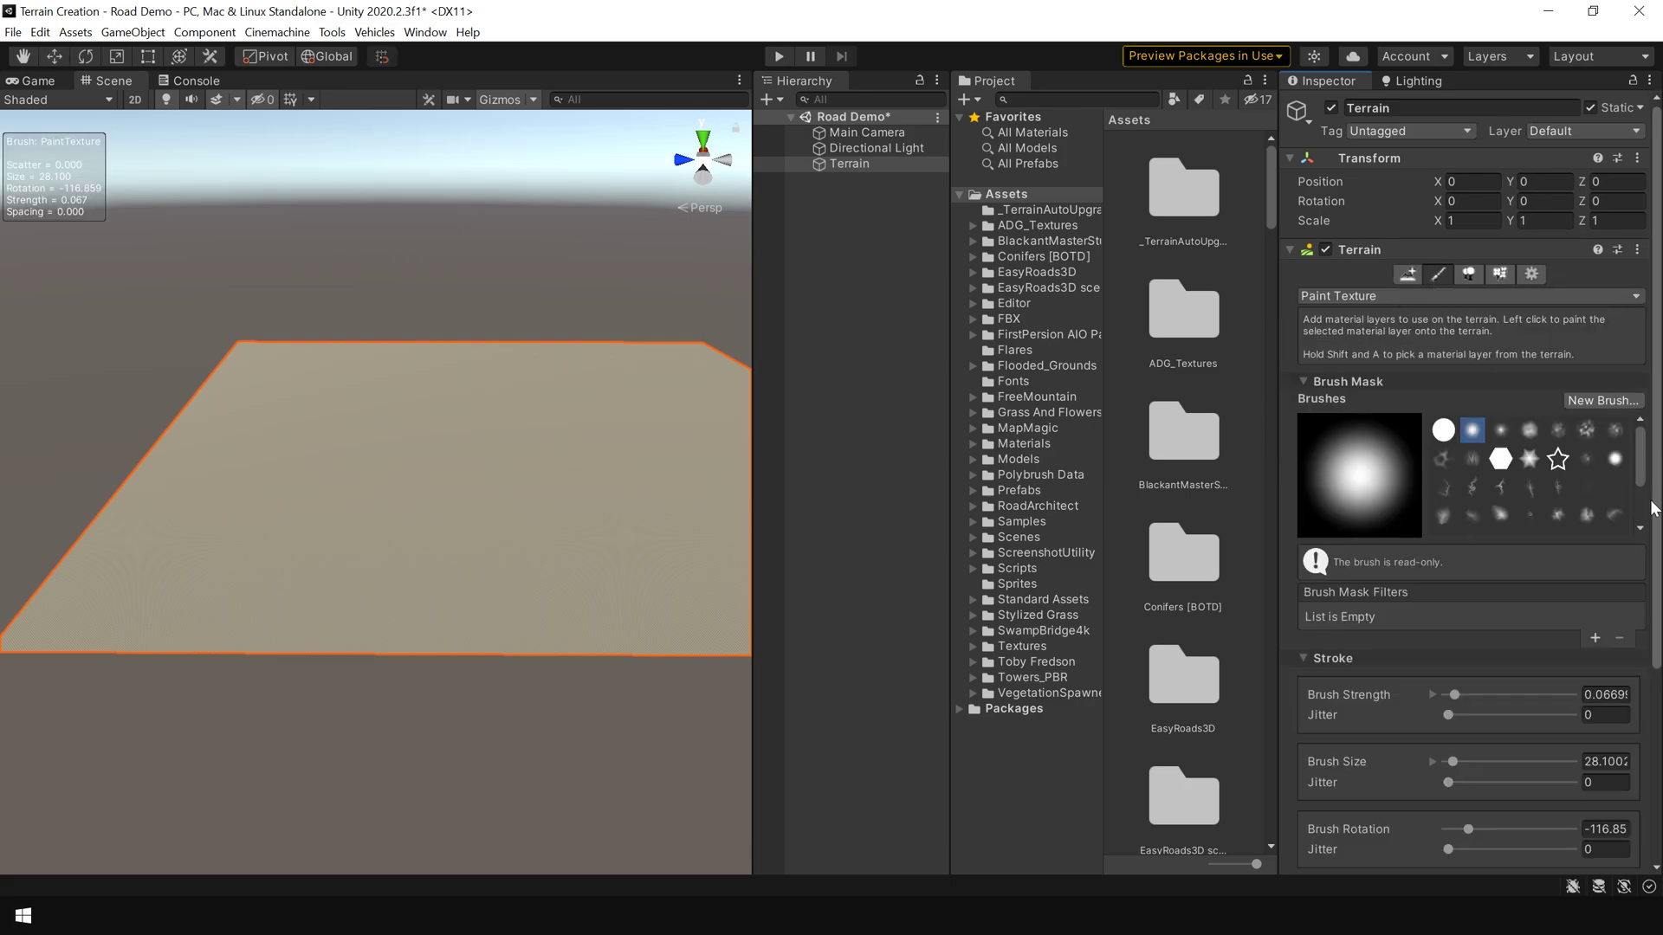
left_click_drag(1655, 597, 1653, 823)
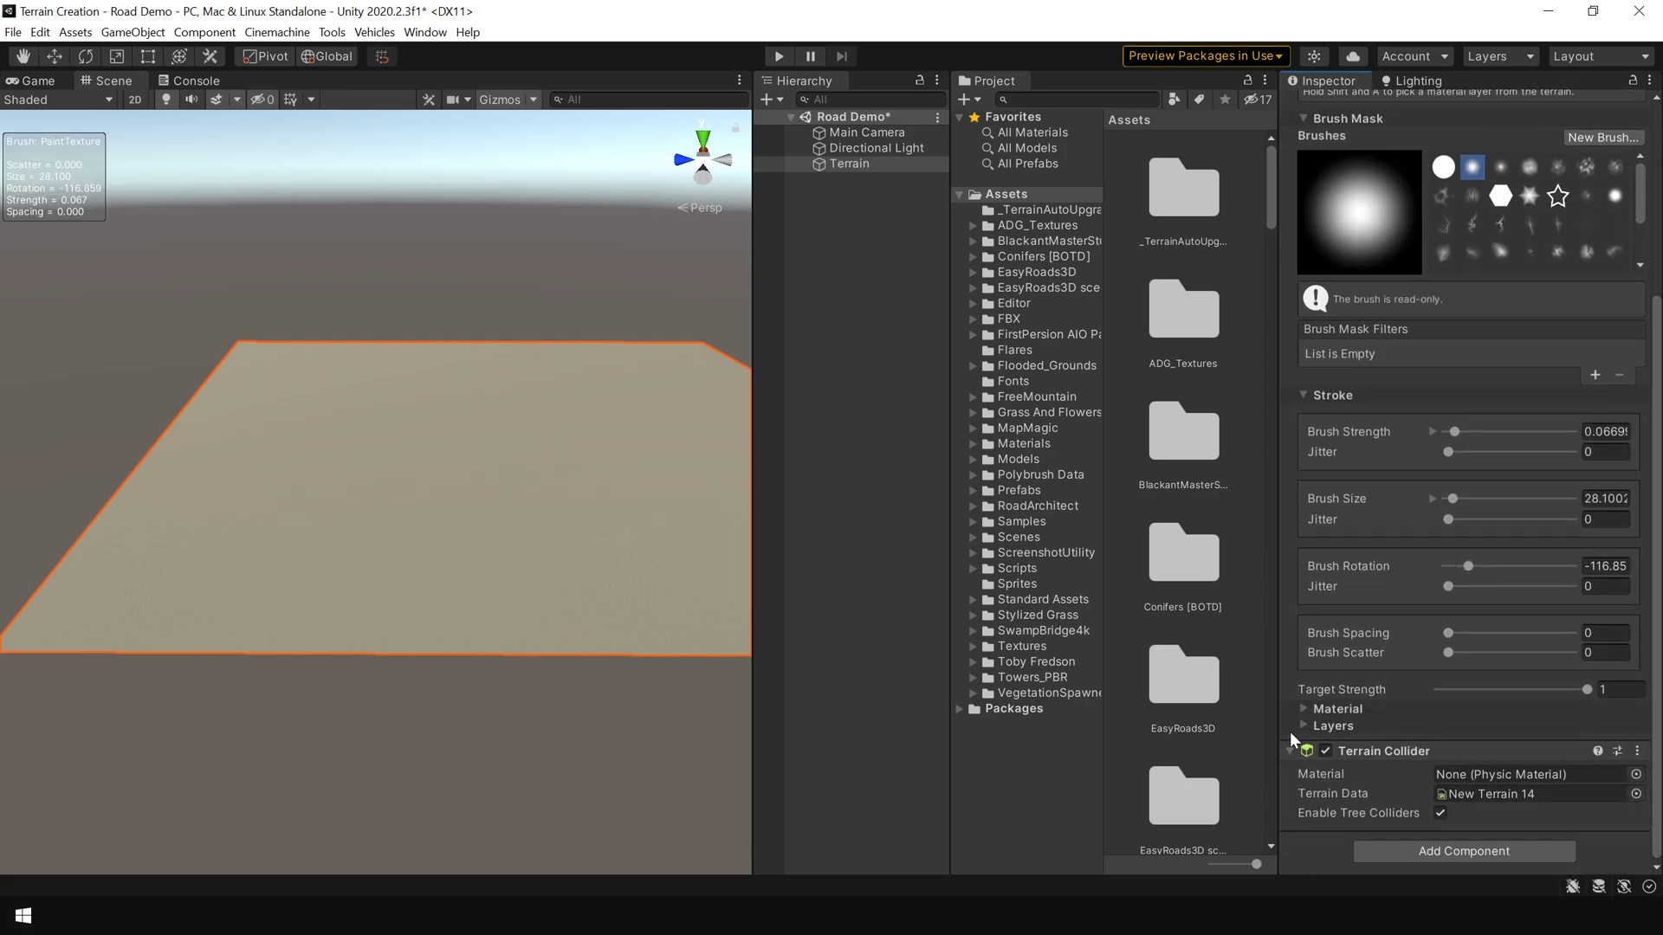
left_click(1333, 726)
left_click_drag(1660, 662, 1658, 760)
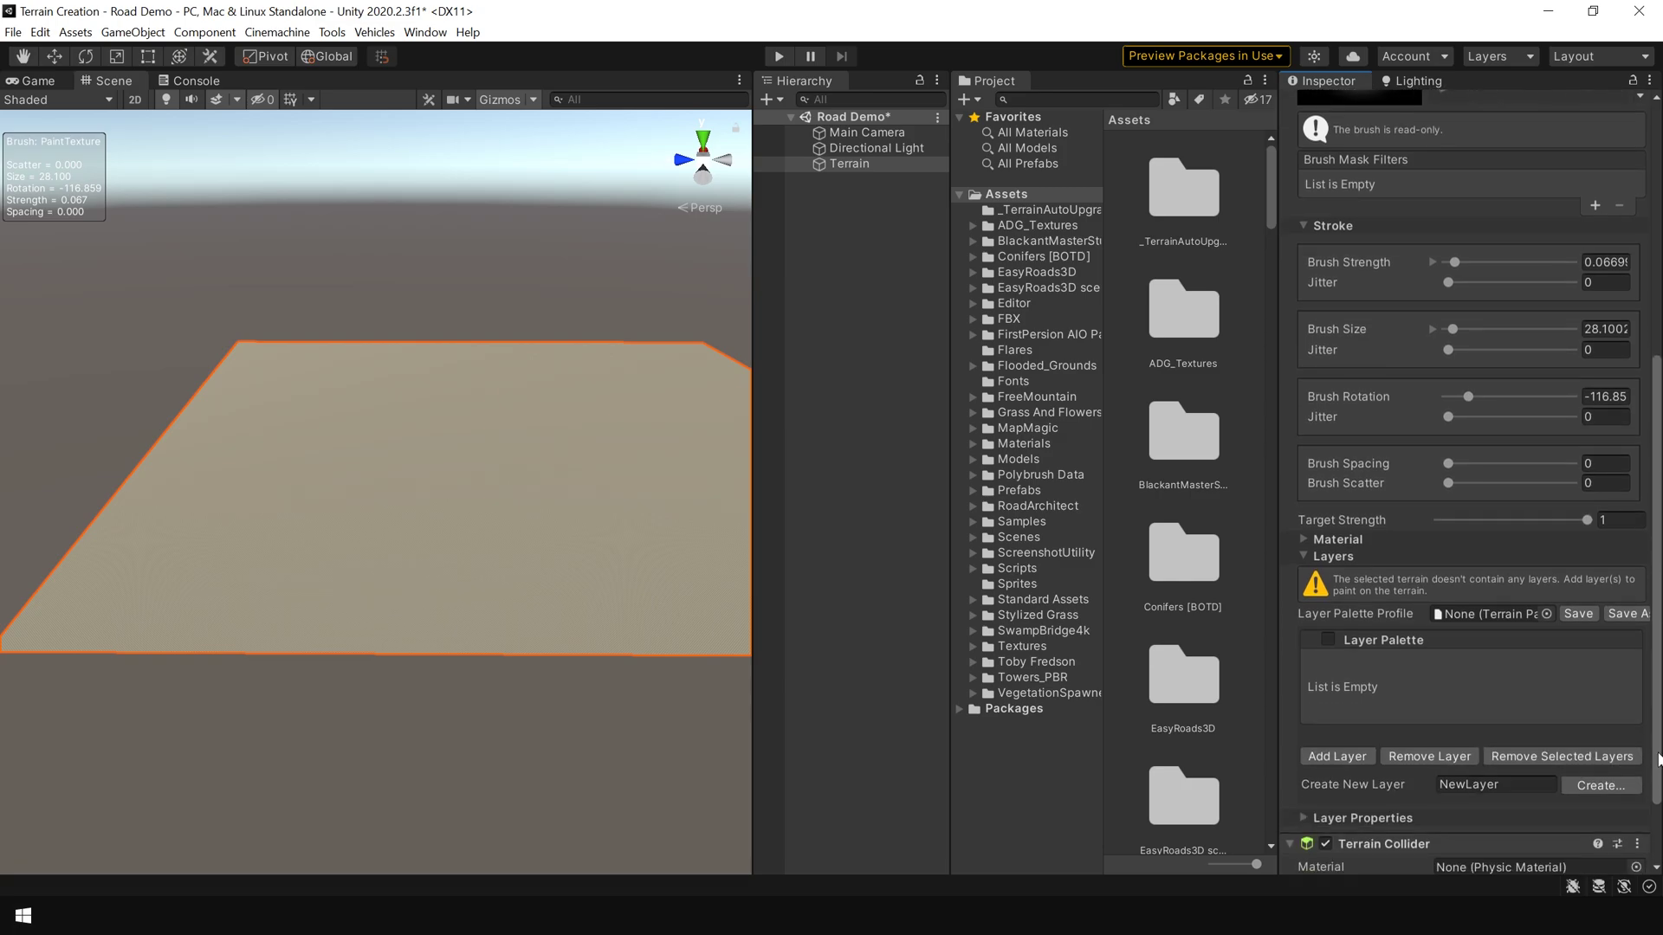
left_click(1344, 756)
left_click(1086, 481)
left_click(1091, 511)
left_click(1091, 498)
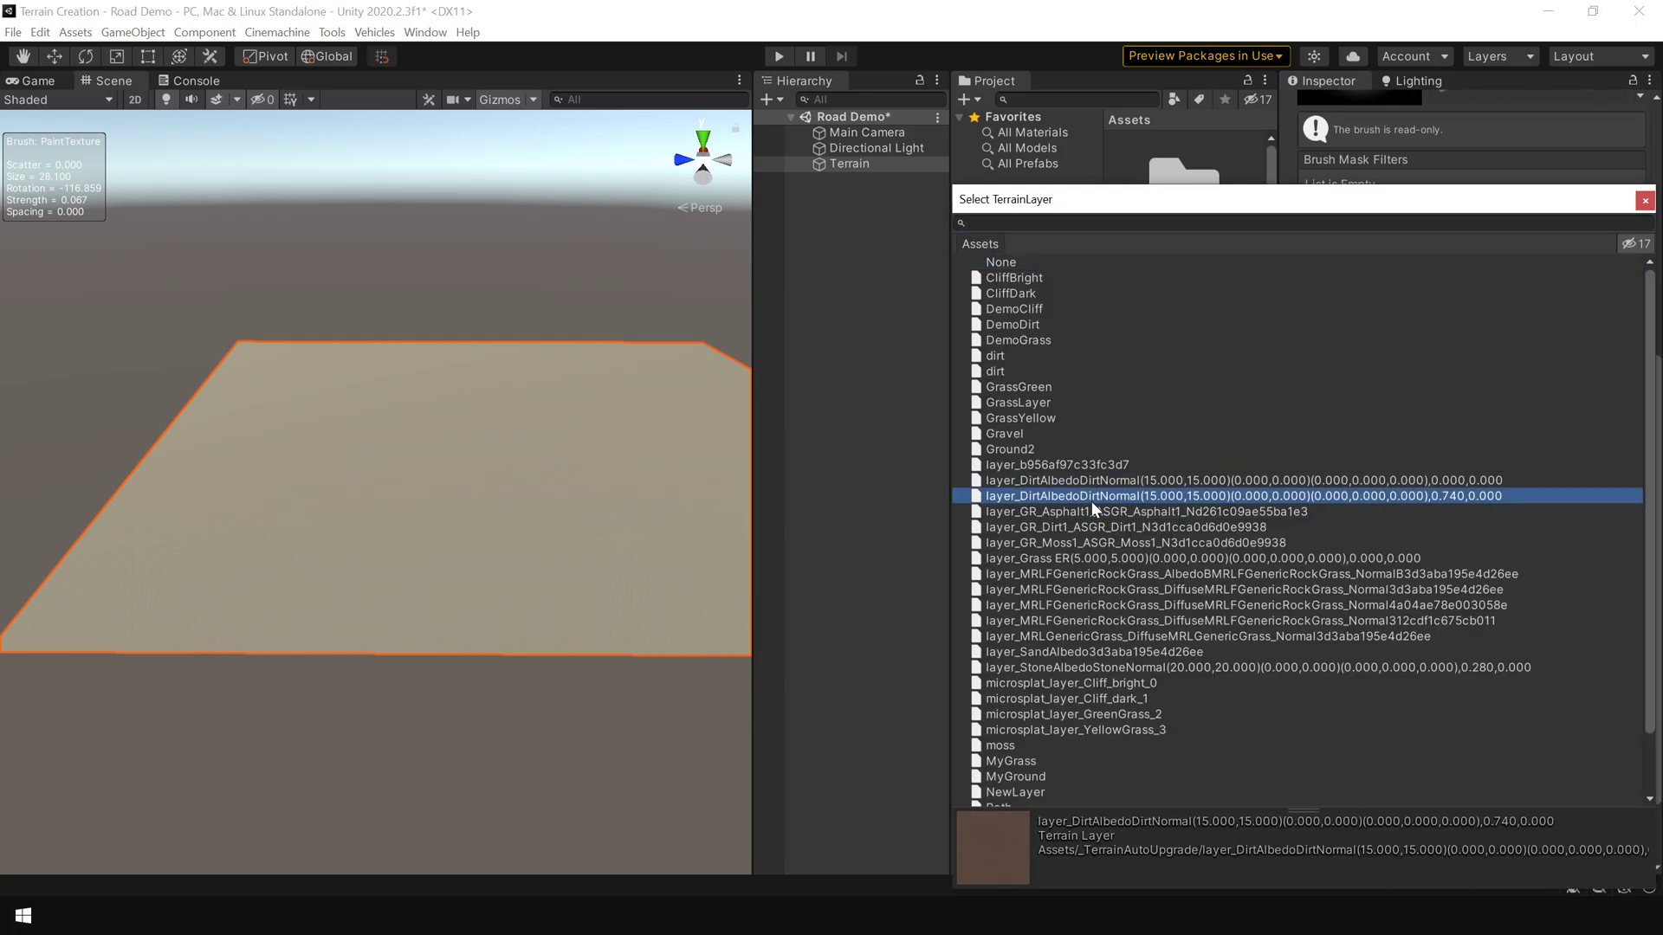
left_click(1105, 524)
left_click(1107, 544)
double_click(1107, 544)
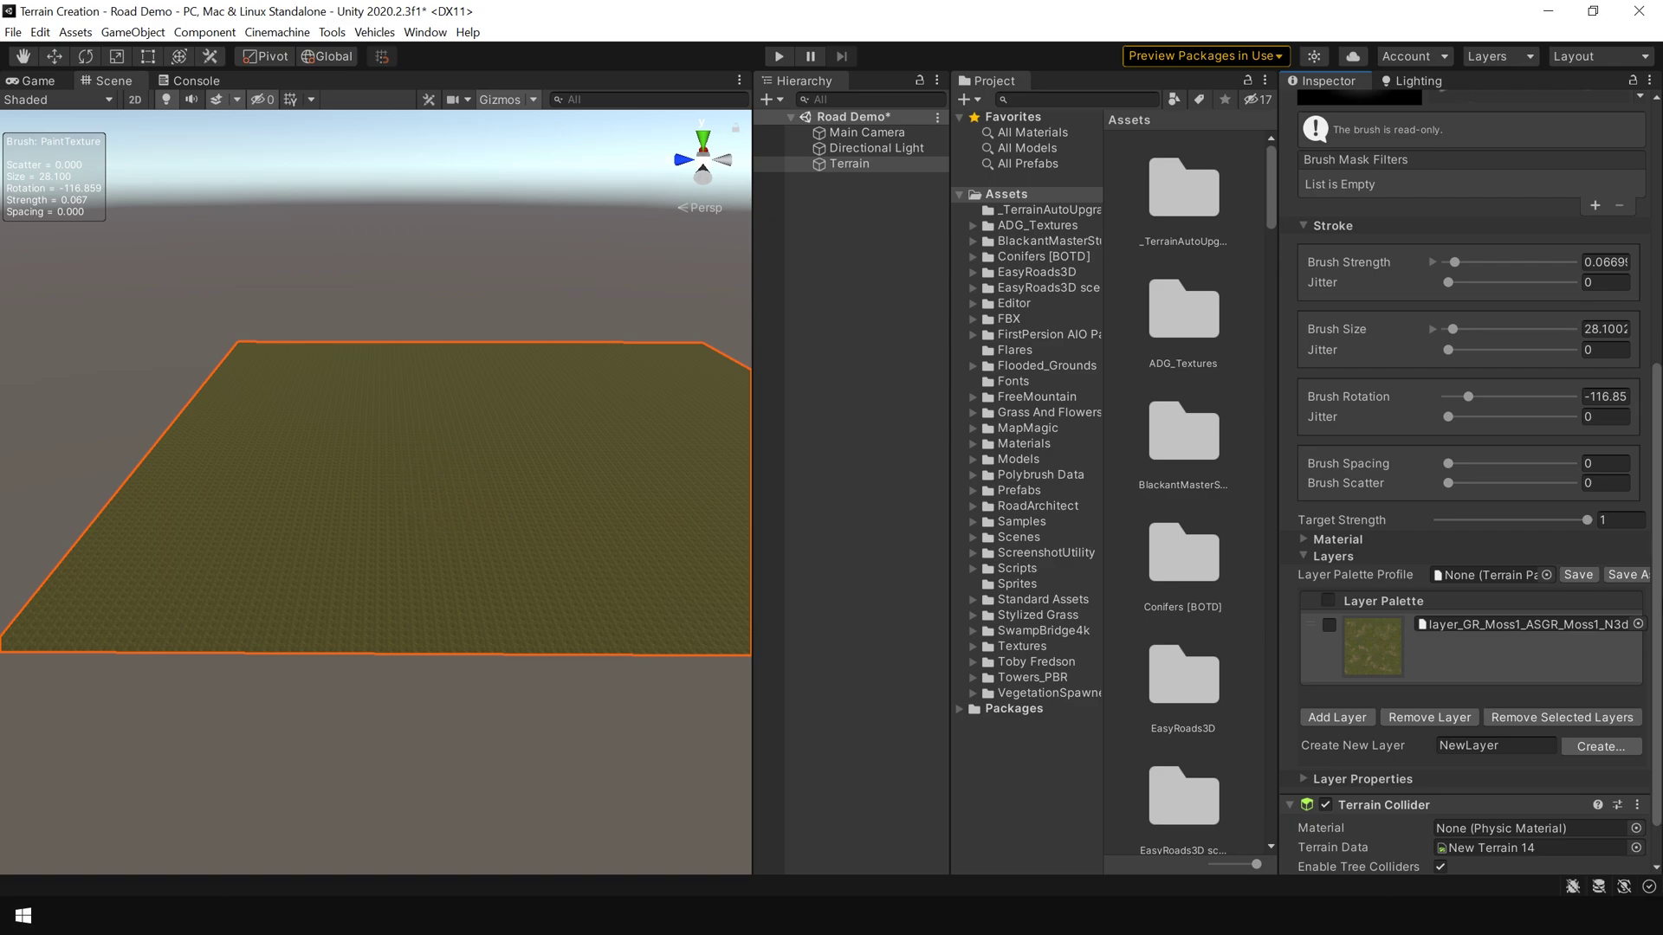
Stamp overlapping eroded mountains across the terrain using Stamp Terrain with the terrainstamp_erode01 brush
scroll(1442, 320, "up", 10)
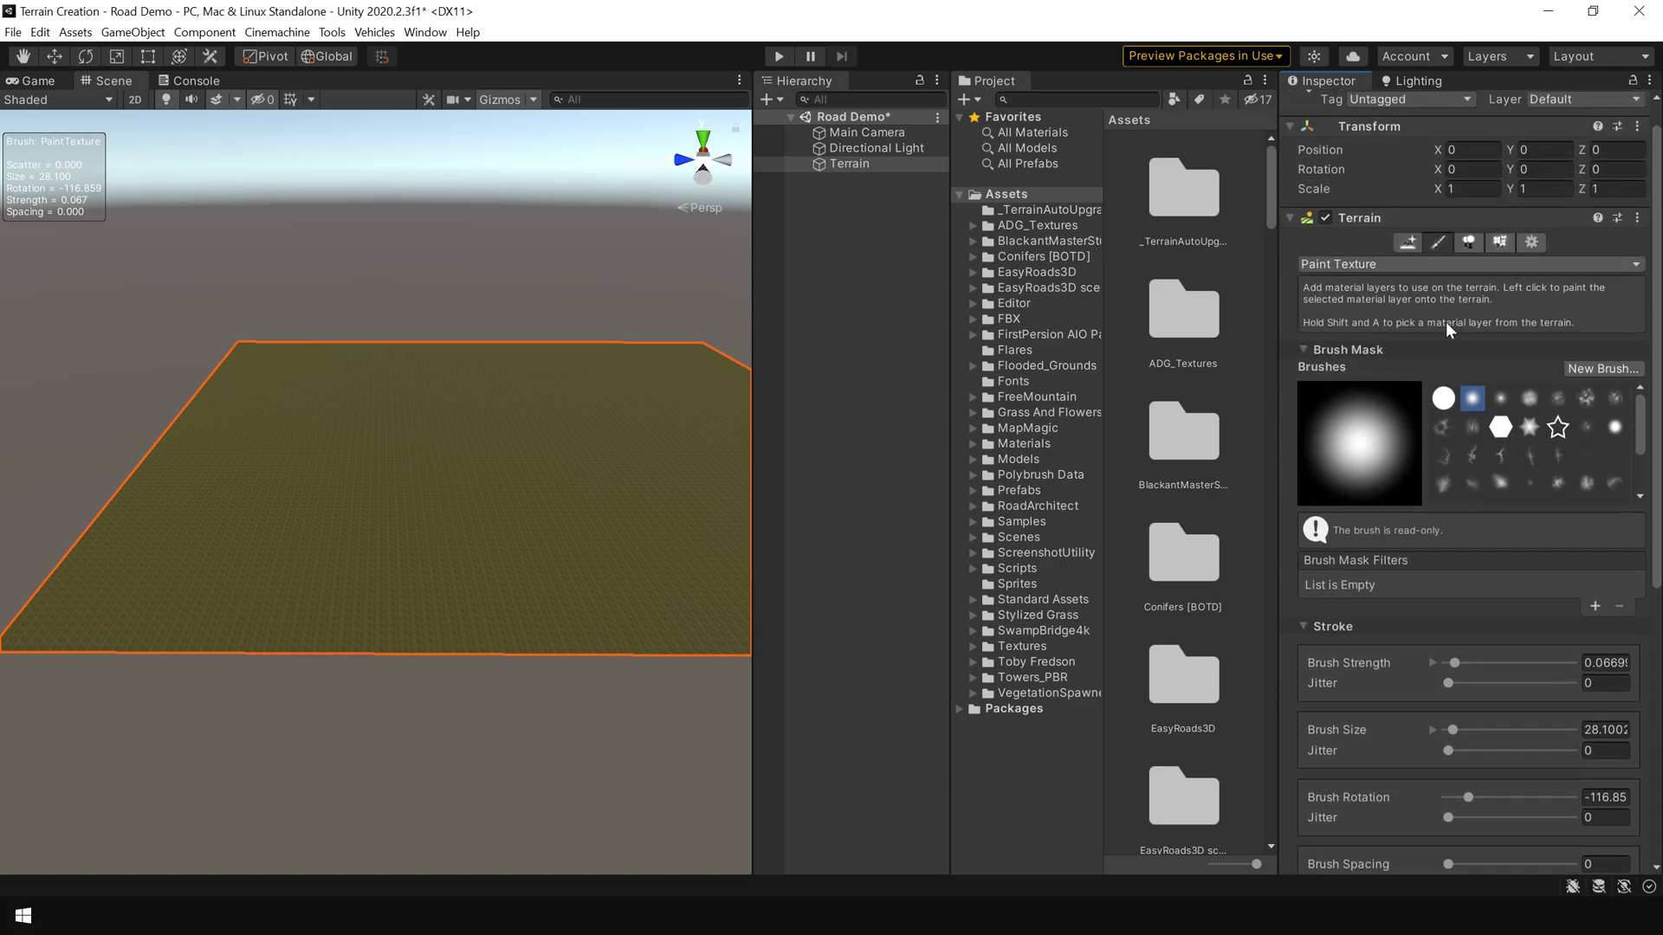
left_click(1370, 265)
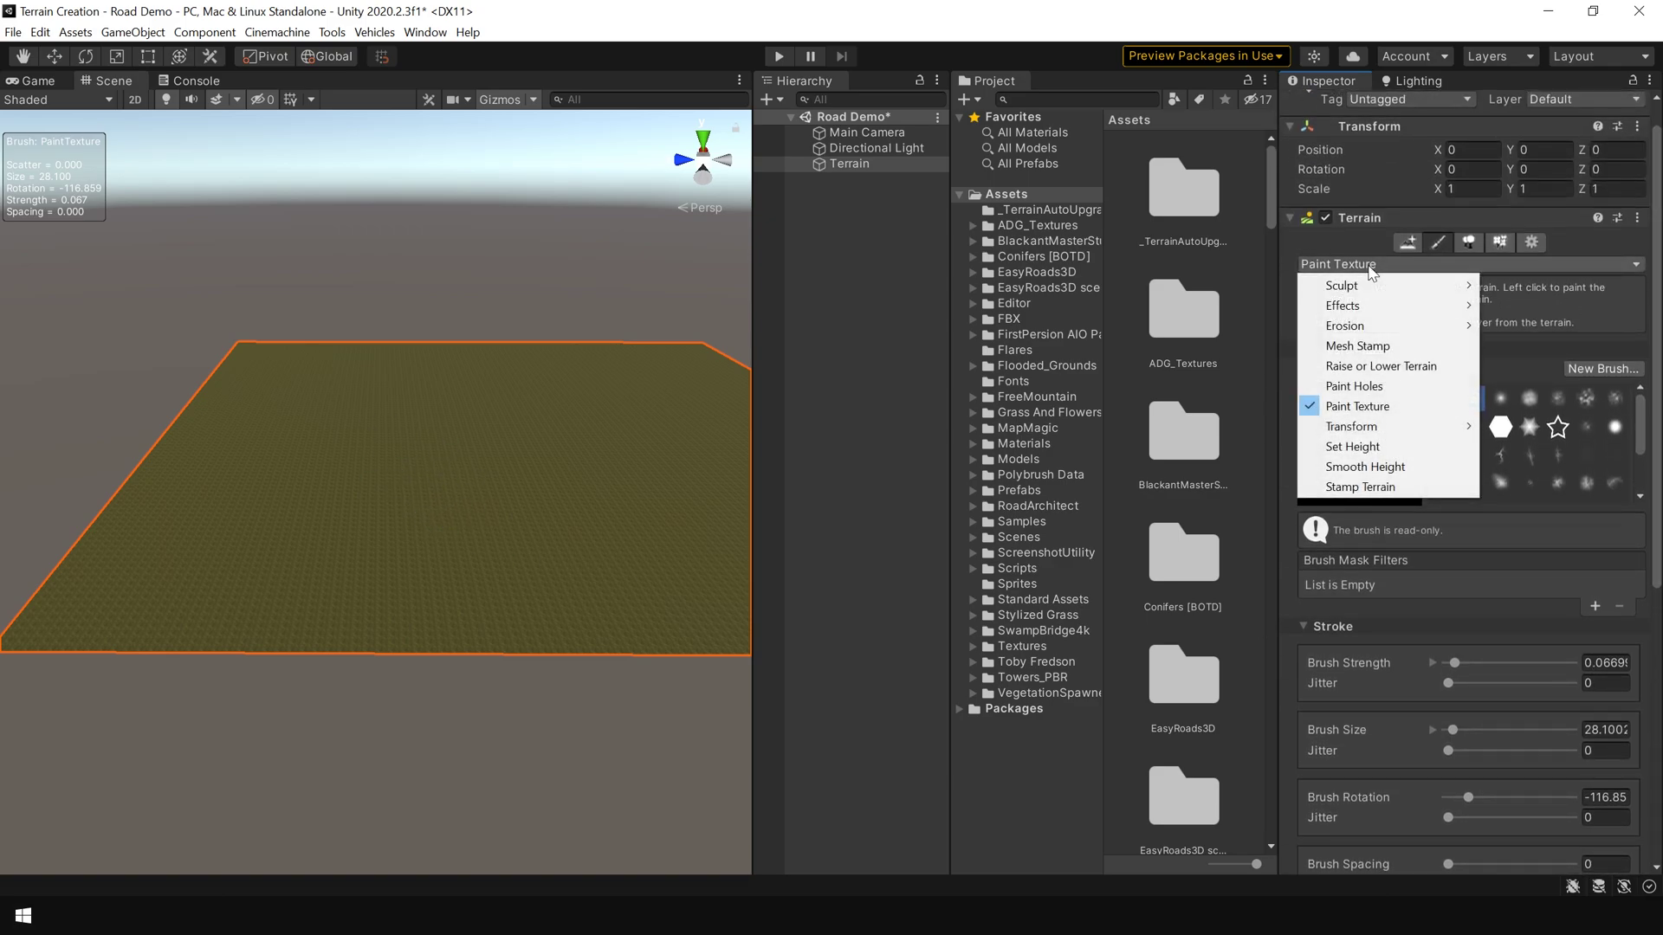
left_click(1373, 486)
left_click_drag(1645, 418, 1645, 455)
left_click(1443, 397)
left_click(570, 478)
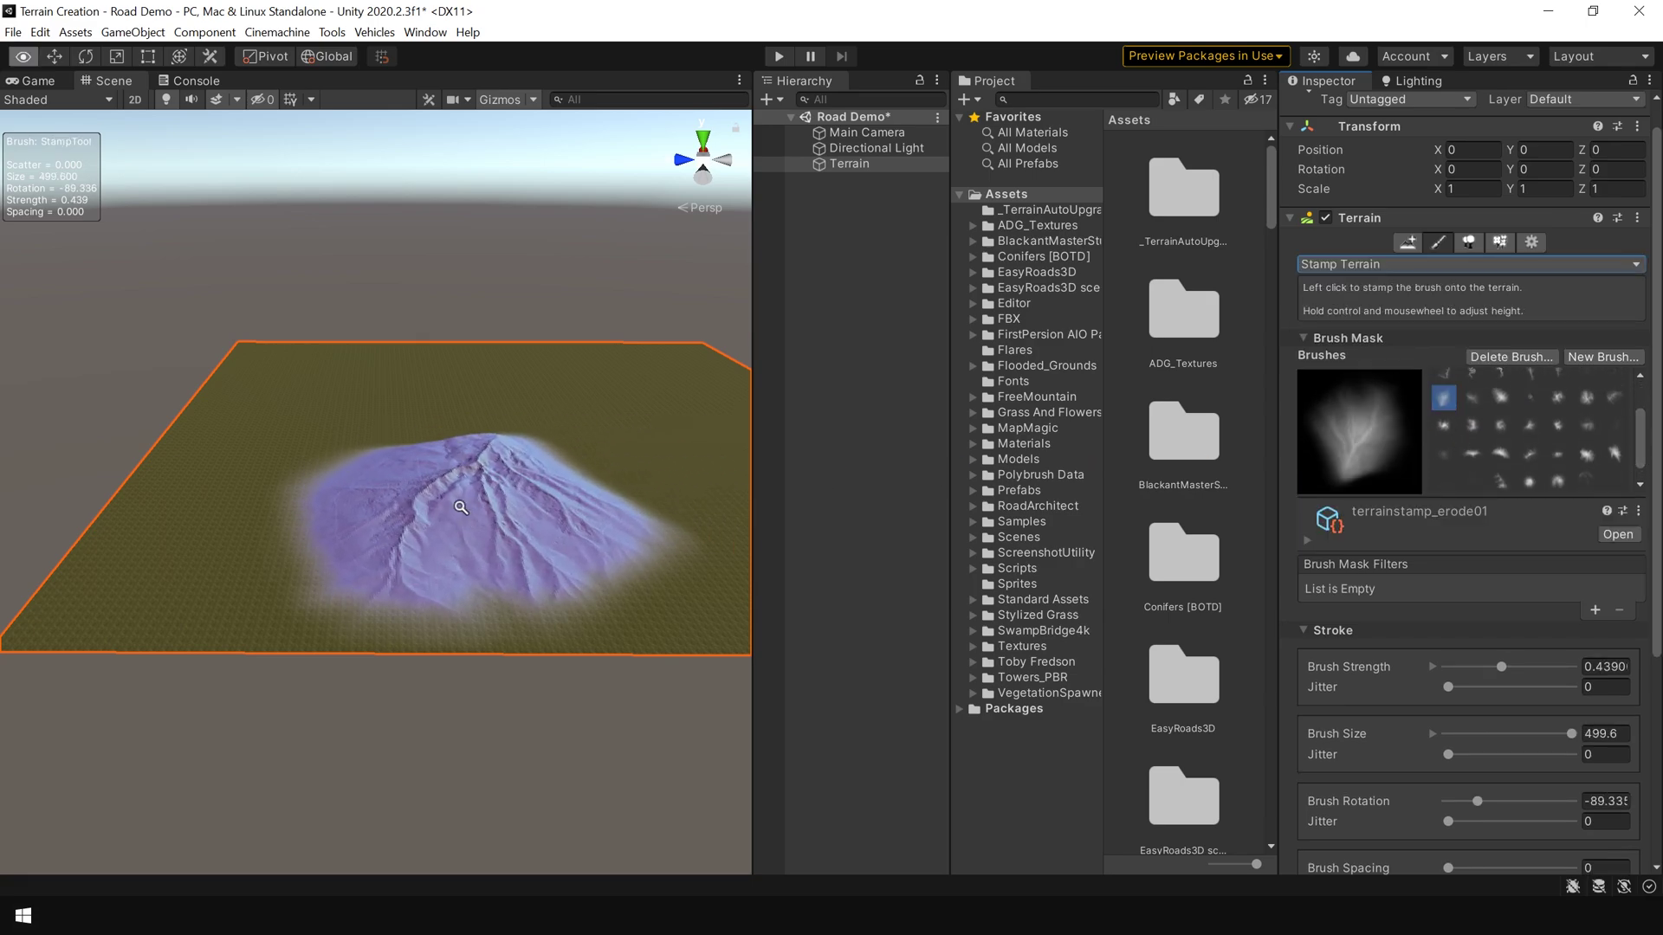
scroll(363, 433, "down", 4)
key("shift+space")
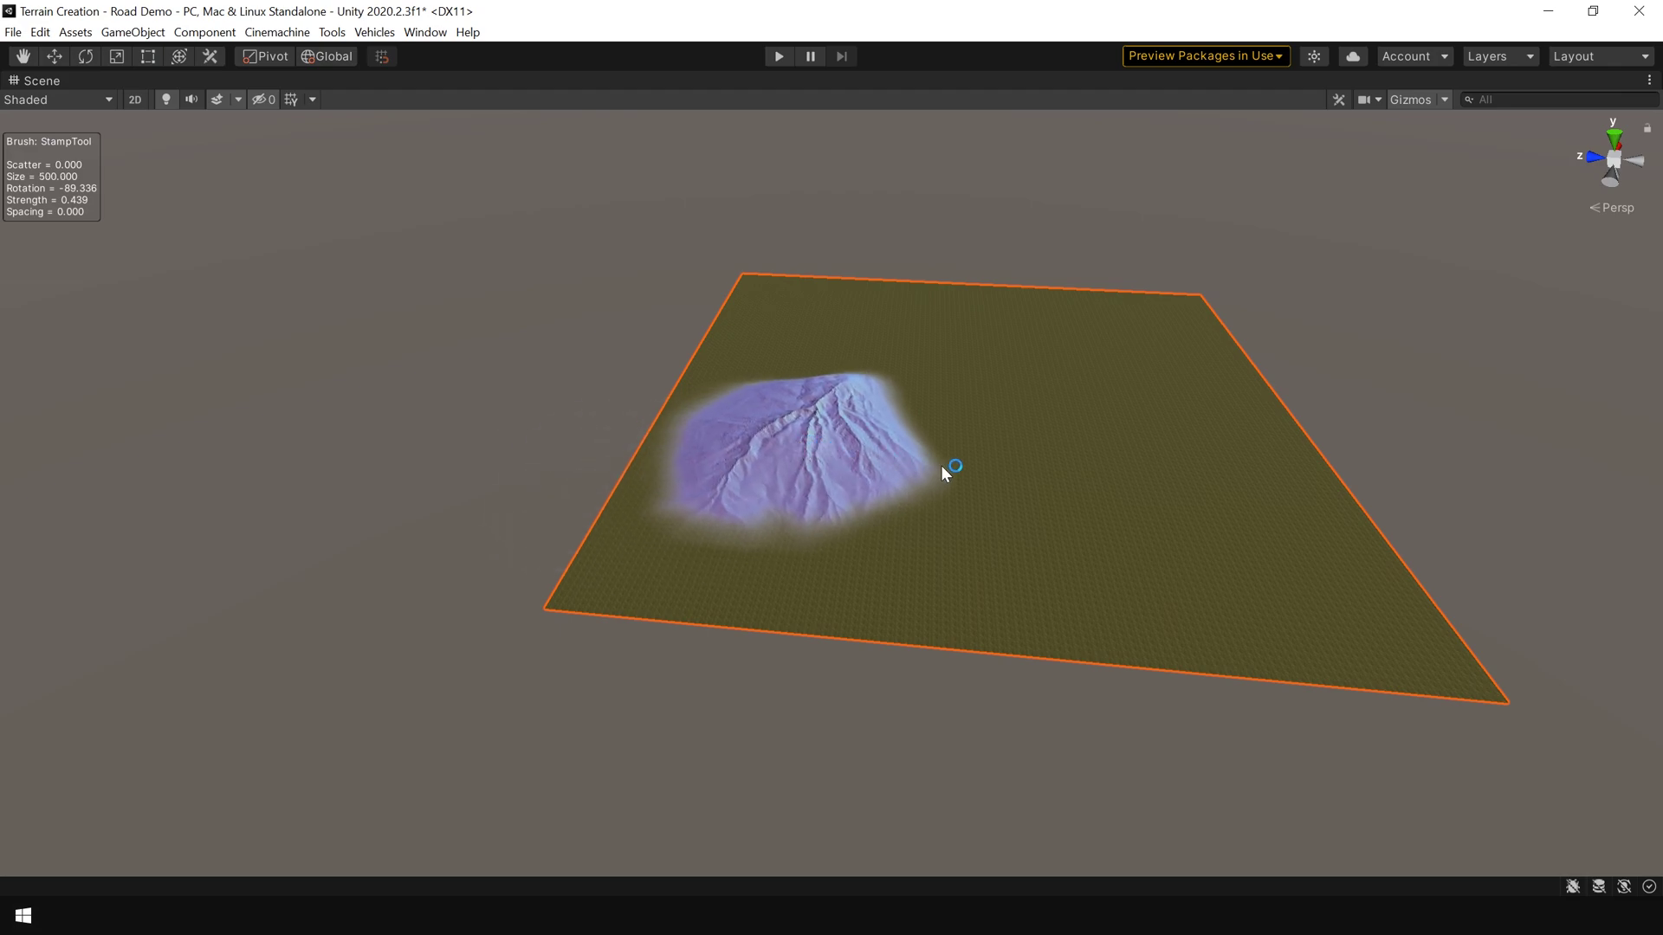
scroll(829, 566, "up", 2)
left_click(735, 492)
left_click_drag(1047, 525, 779, 563, "alt")
right_click_drag(1104, 627, 731, 550, "alt")
left_click_drag(731, 550, 757, 575, "alt")
left_click(757, 575)
scroll(1114, 719, "up", 4)
mouse_move(1114, 720)
left_mouse_down("alt")
mouse_move(918, 401)
mouse_move(996, 451)
mouse_move(1126, 485)
left_mouse_up("alt")
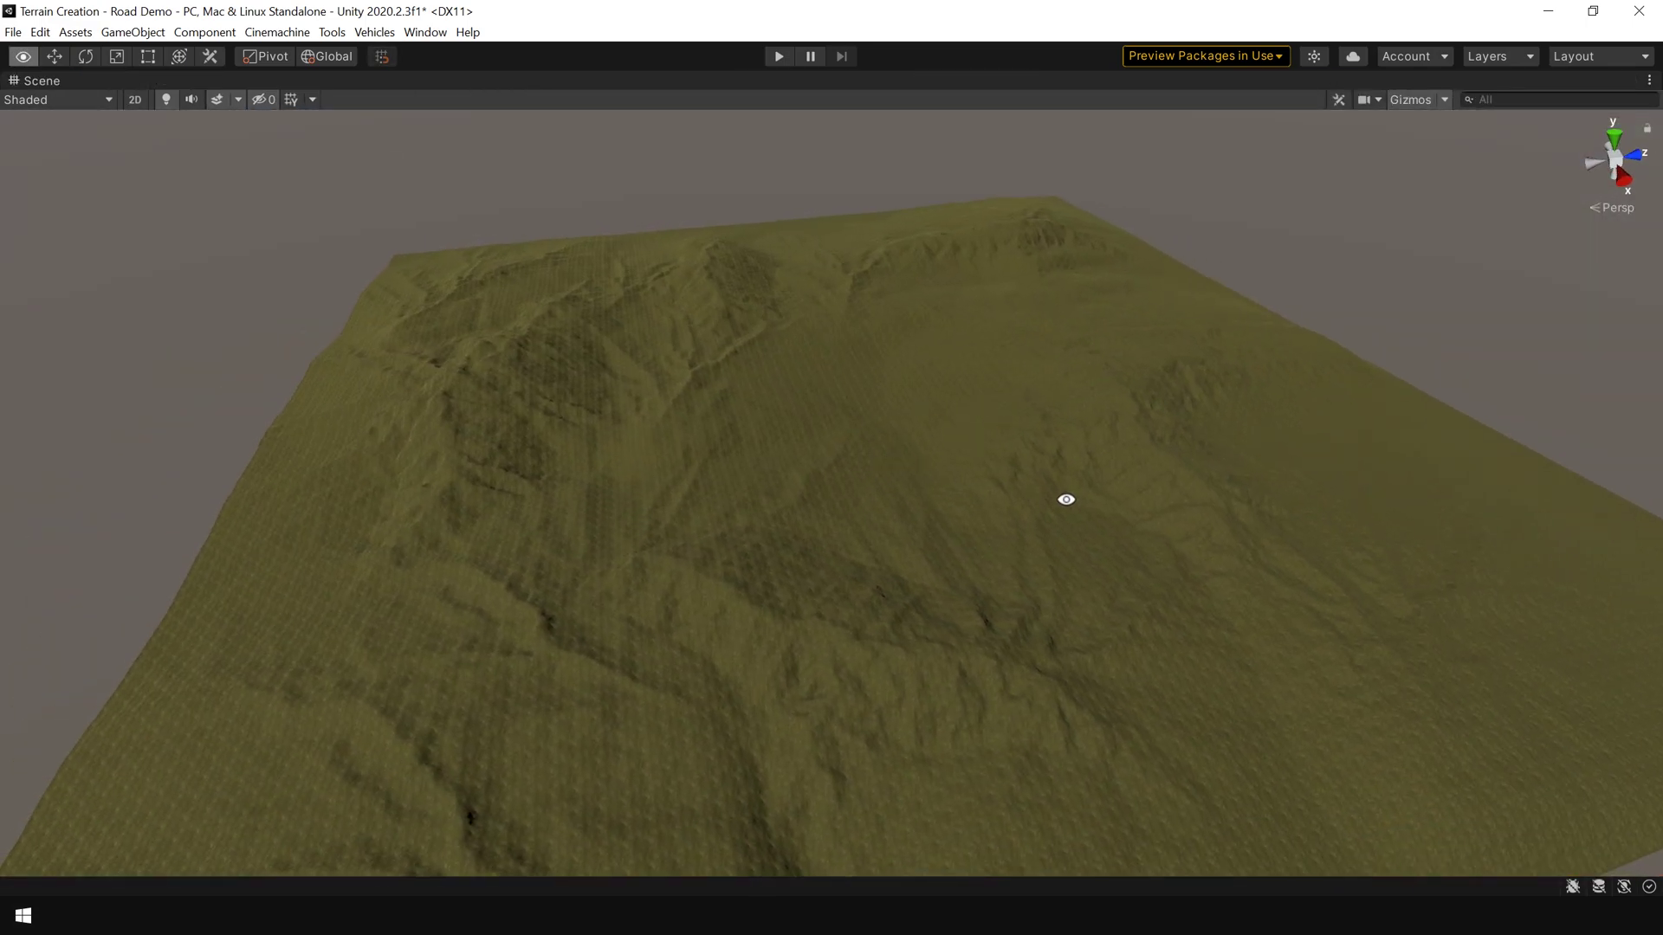
left_click_drag(1024, 501, 1037, 466, "alt")
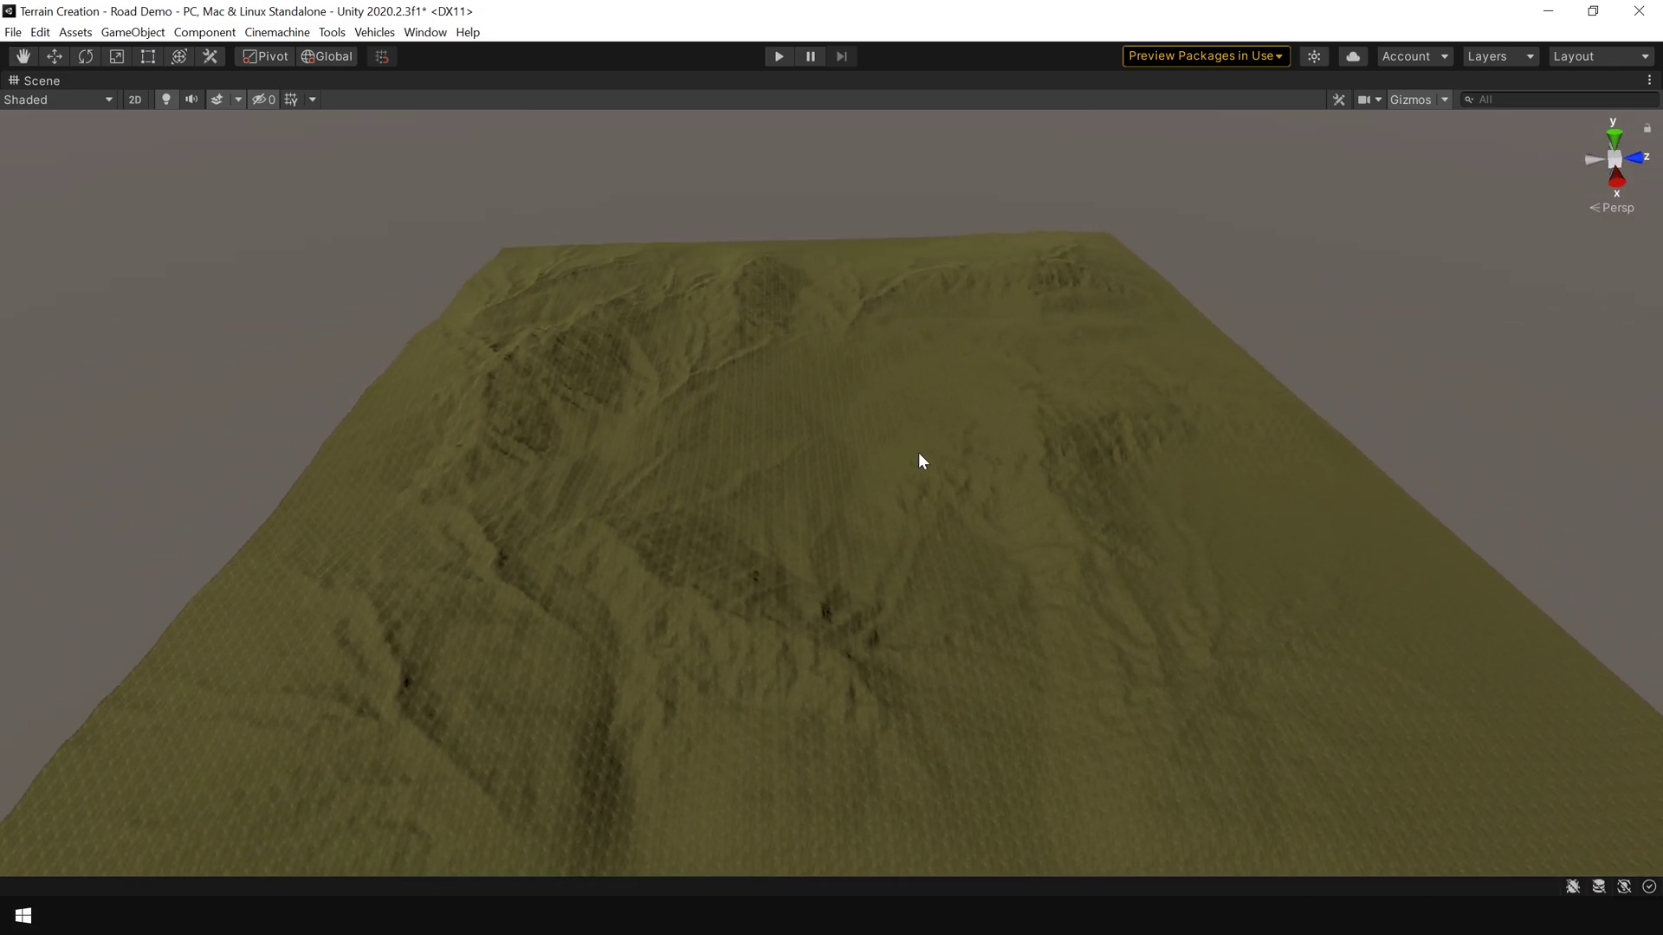
key("shift+space")
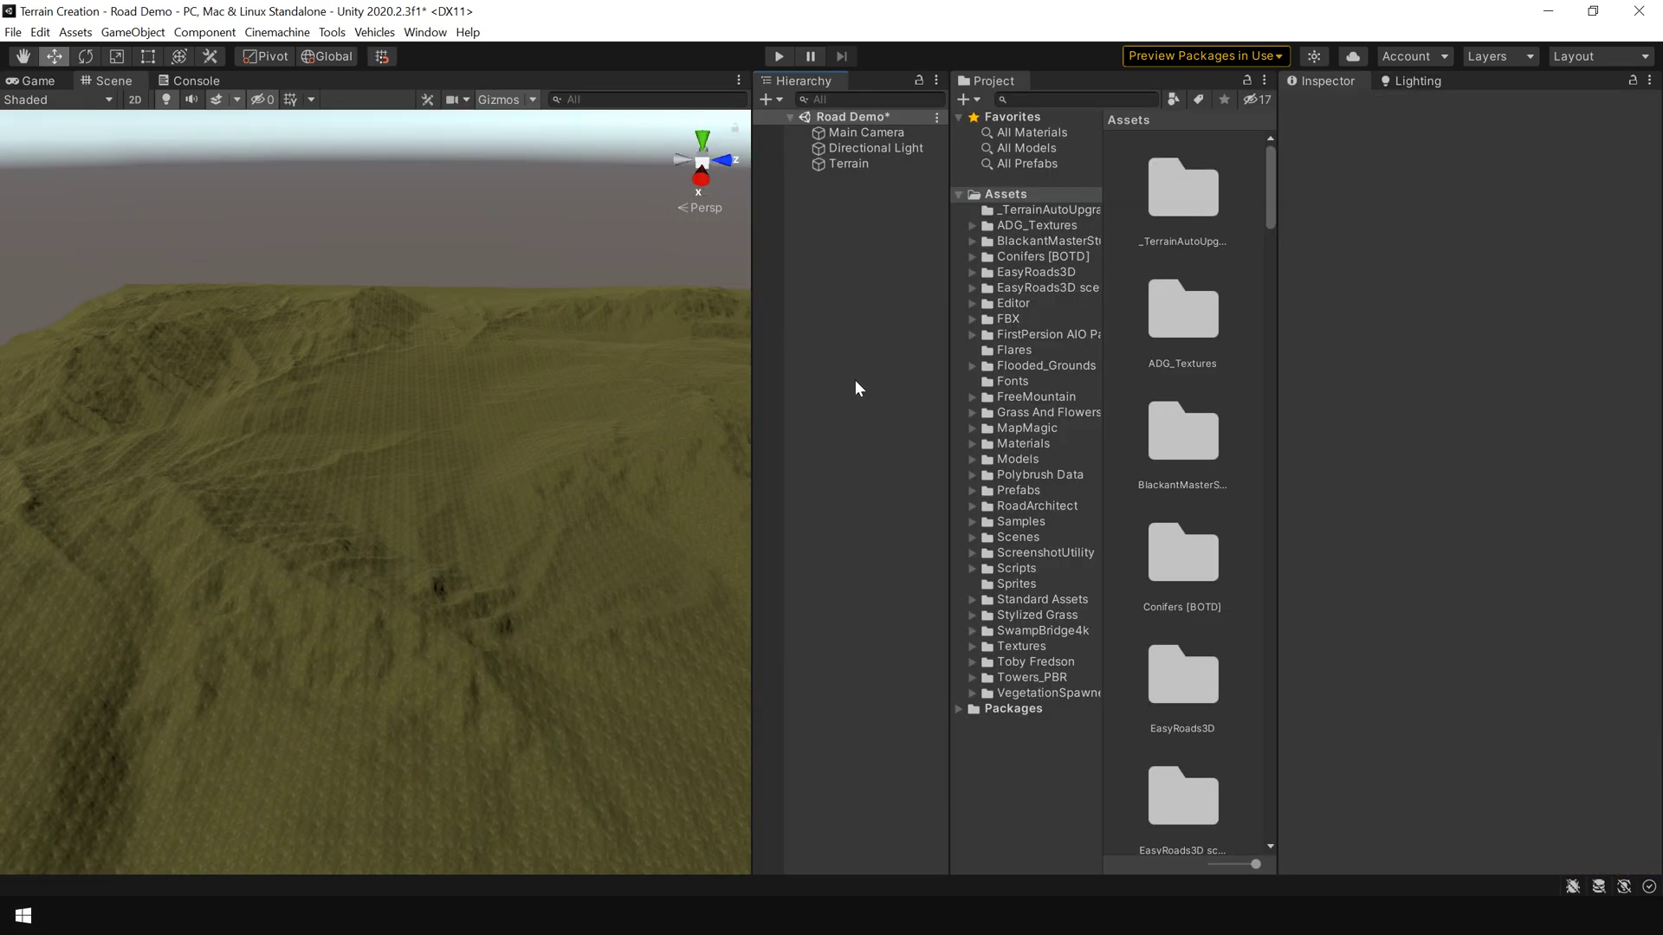
Create a Road Architect road system in the scene
left_click(428, 37)
mouse_move(479, 169)
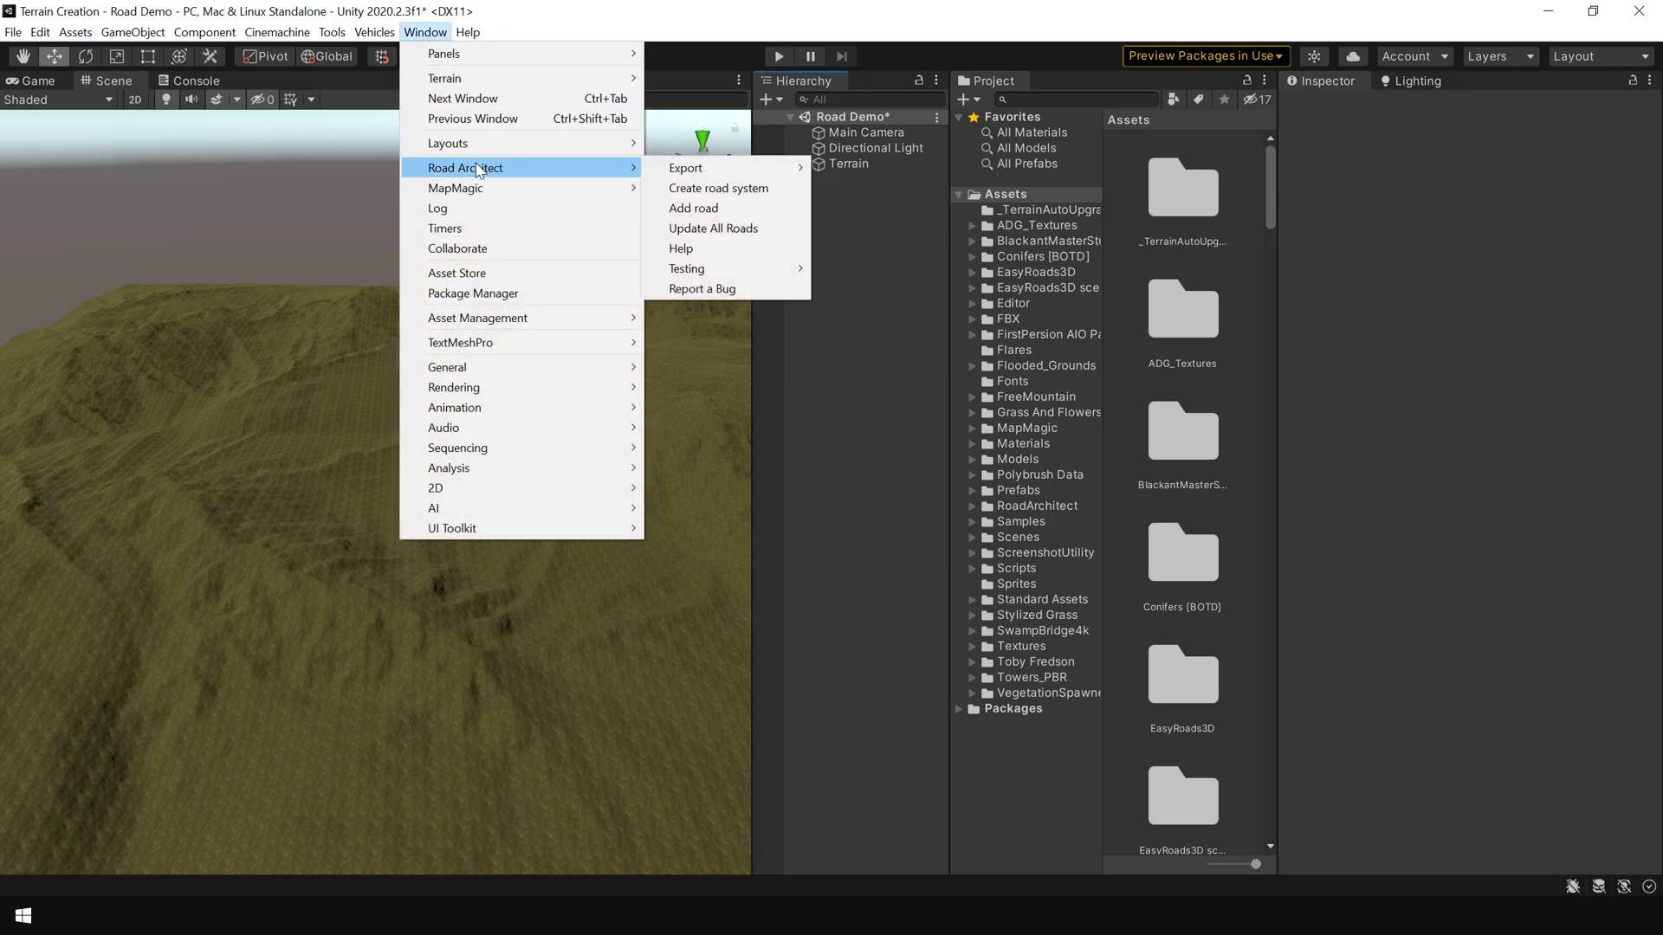
left_click(719, 188)
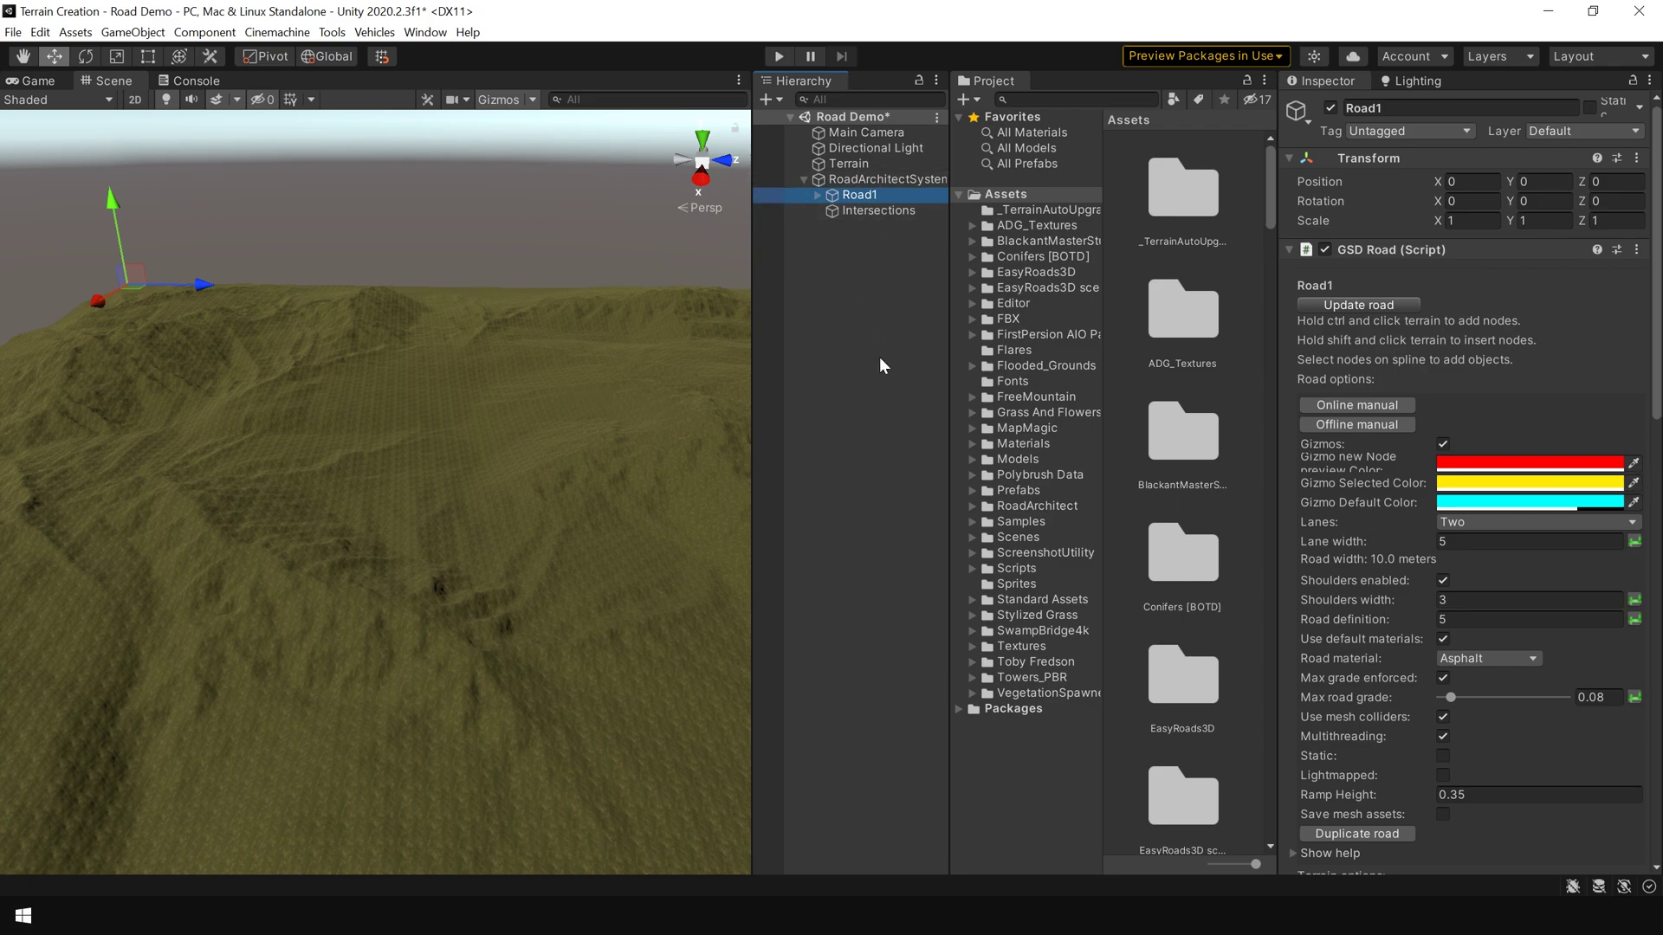
left_click(861, 324)
Place the first three nodes of Road1 near the terrain's near corner, bending the road inland toward the mountains
left_click(875, 194)
middle_click_drag(345, 563, 419, 486)
scroll(419, 486, "down", 5)
left_click_drag(419, 486, 857, 658, "alt")
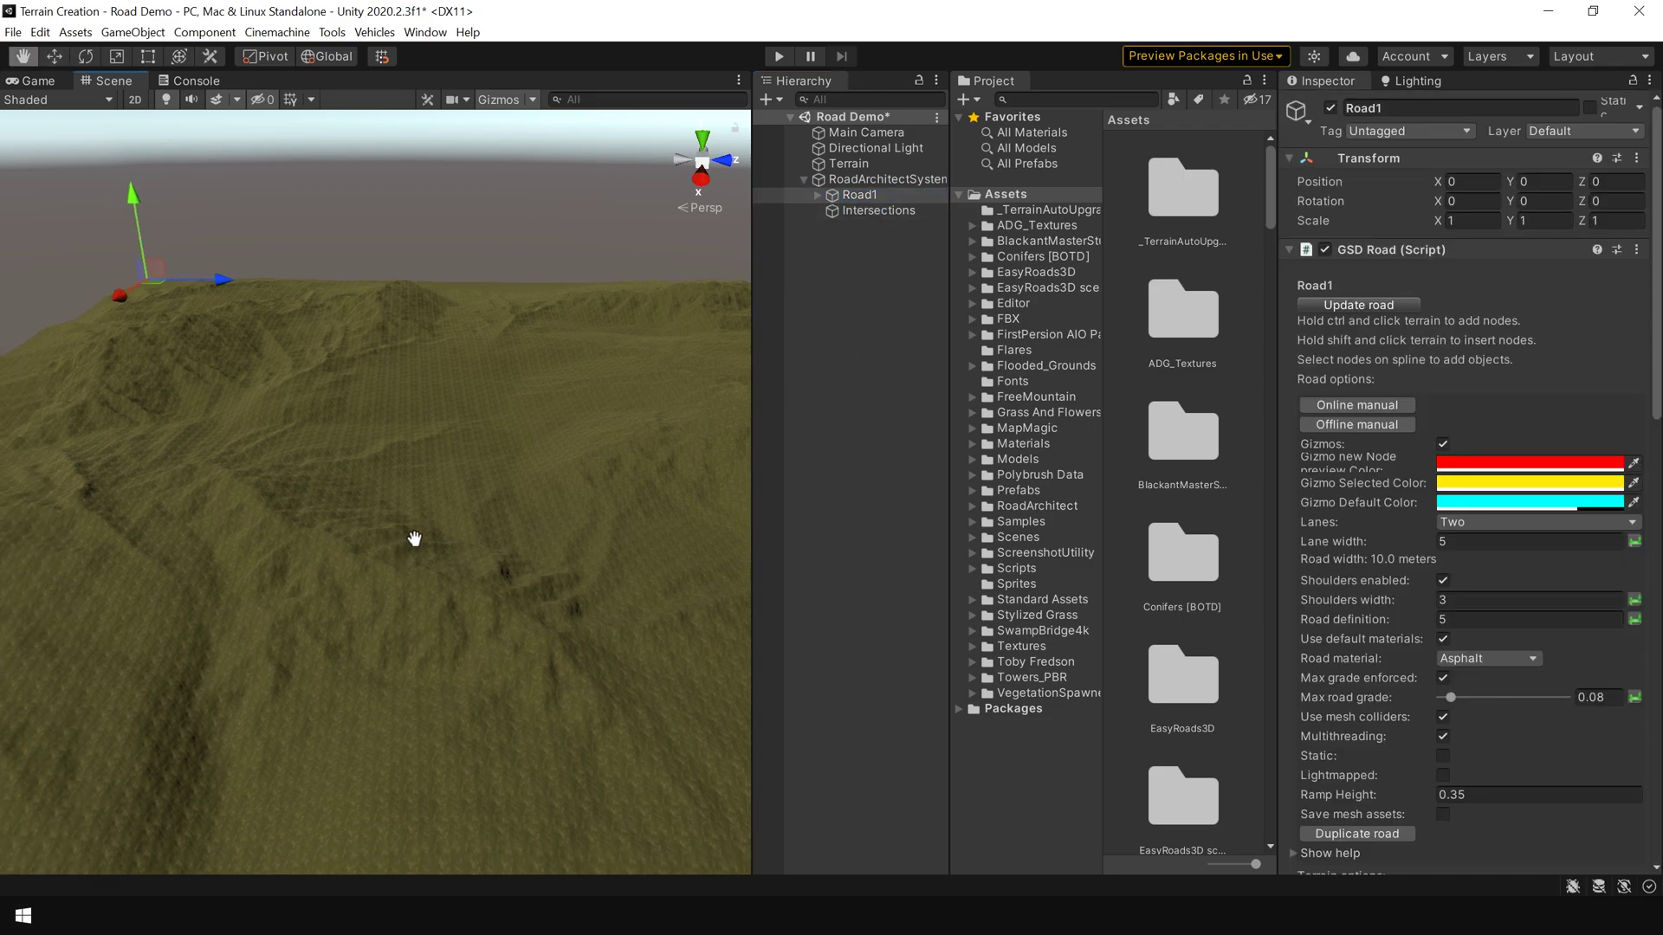
key("shift+space")
scroll(857, 657, "down", 3)
middle_click_drag(857, 658, 621, 659)
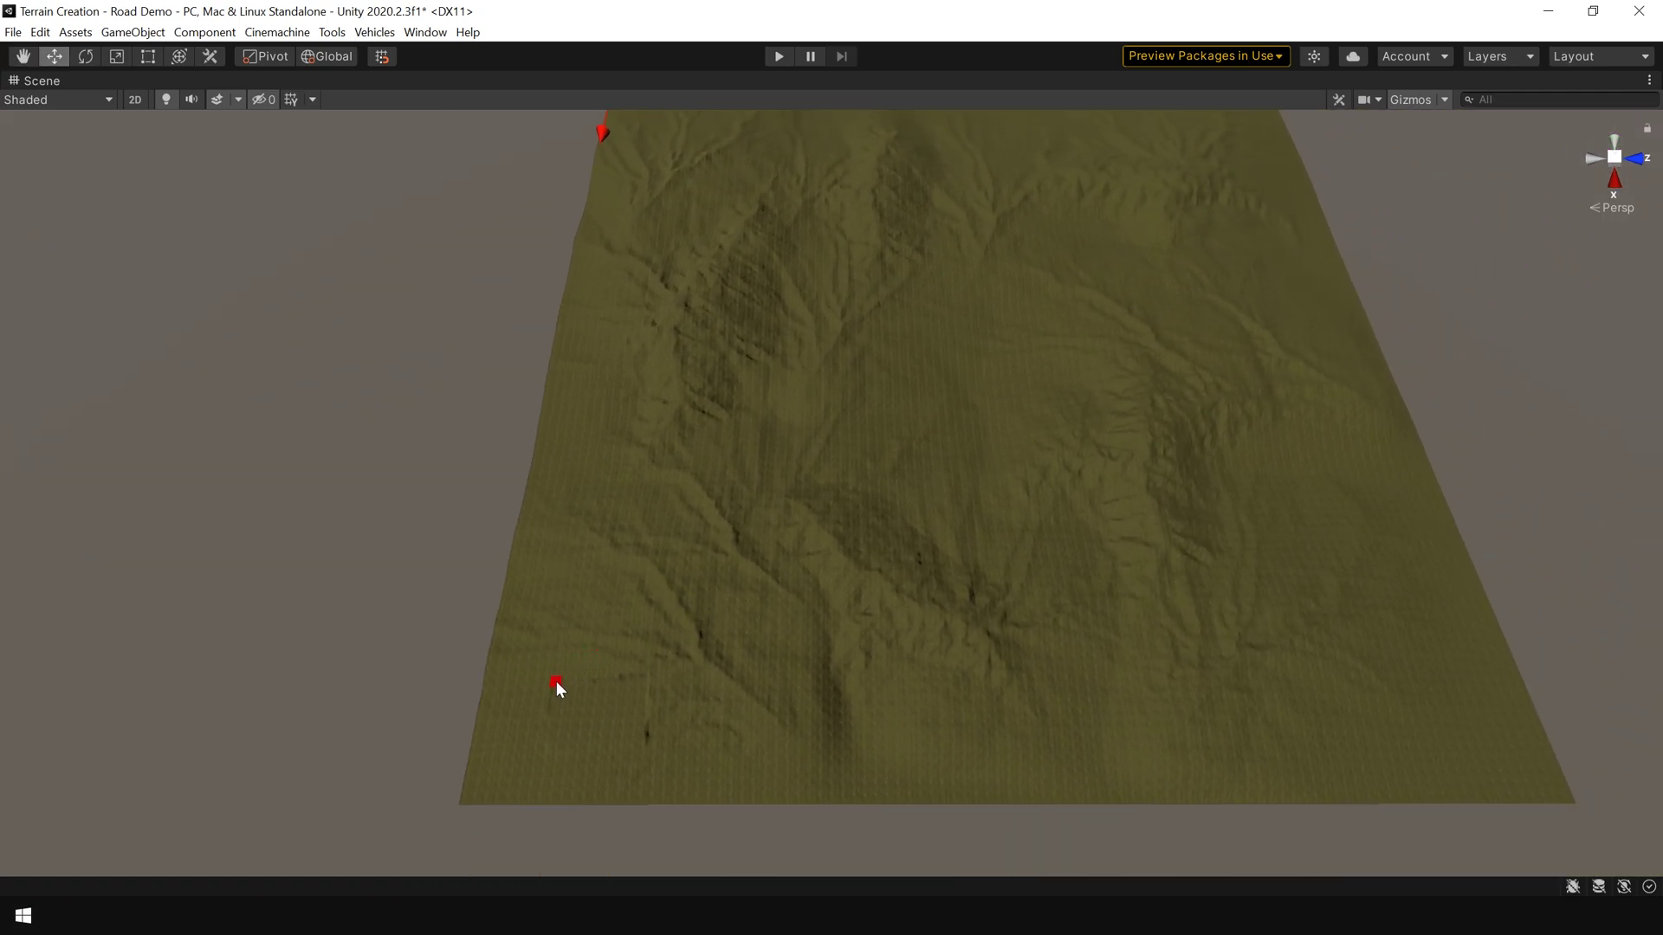
left_click(586, 540)
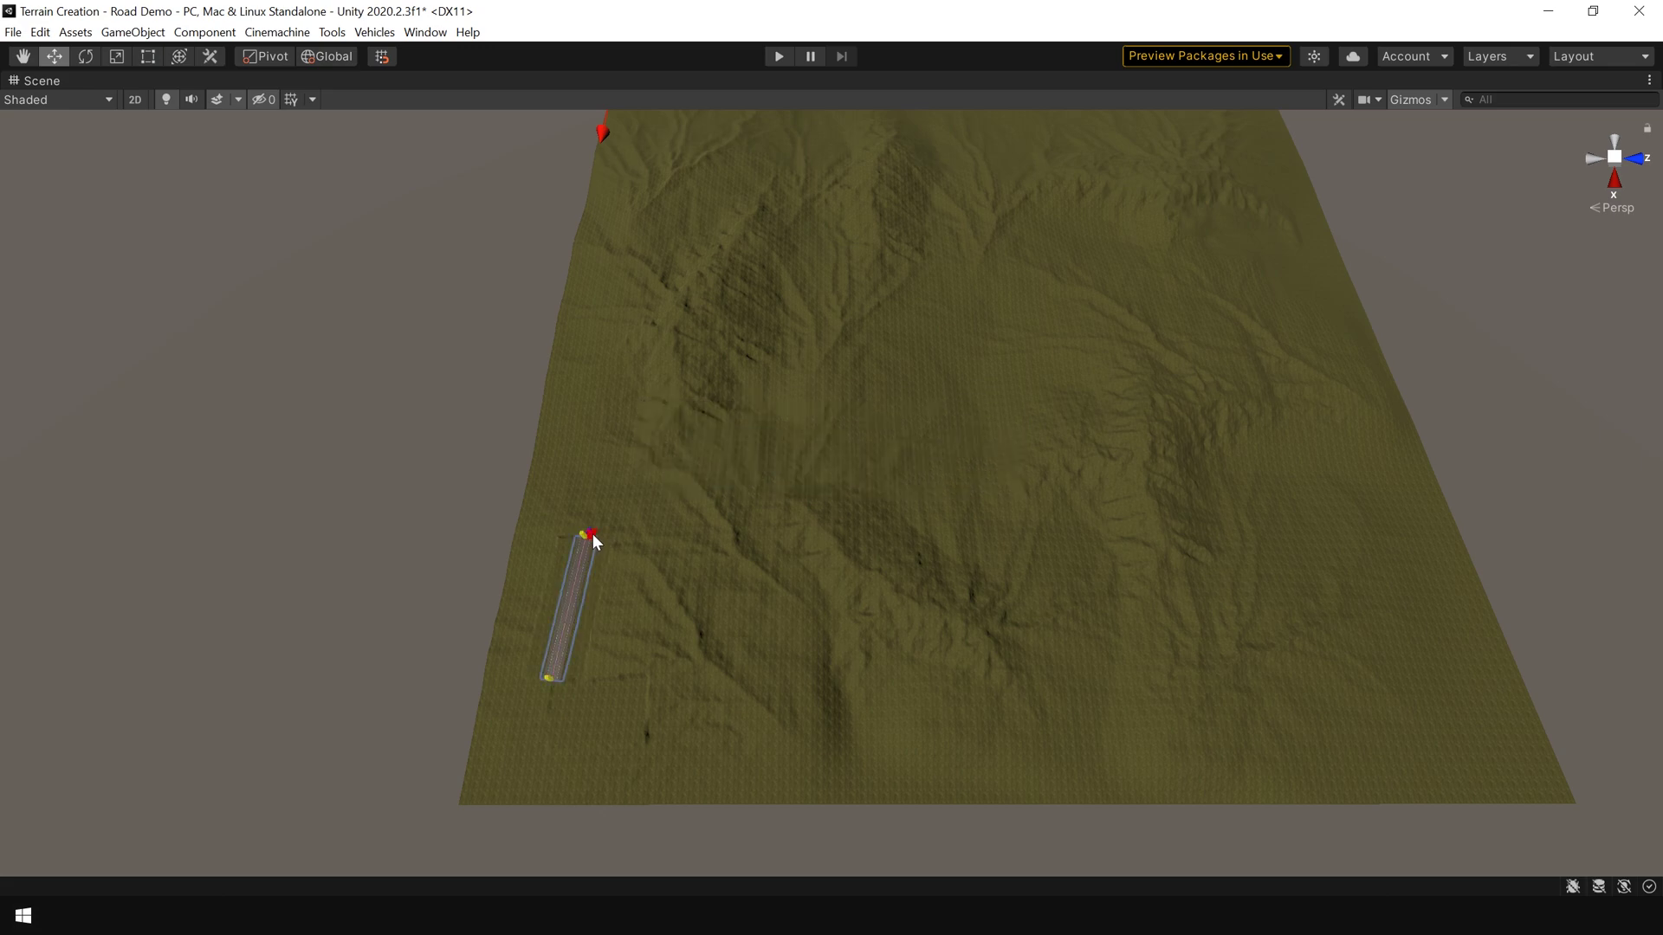
left_click(688, 461)
Extend Road1 with further nodes that wind across the terrain, loop around the far mountains and end near the terrain's far edge
mouse_move(754, 471)
middle_mouse_down()
mouse_move(718, 485)
mouse_move(727, 468)
middle_mouse_up()
key("shift+space")
middle_click_drag(436, 495, 481, 511)
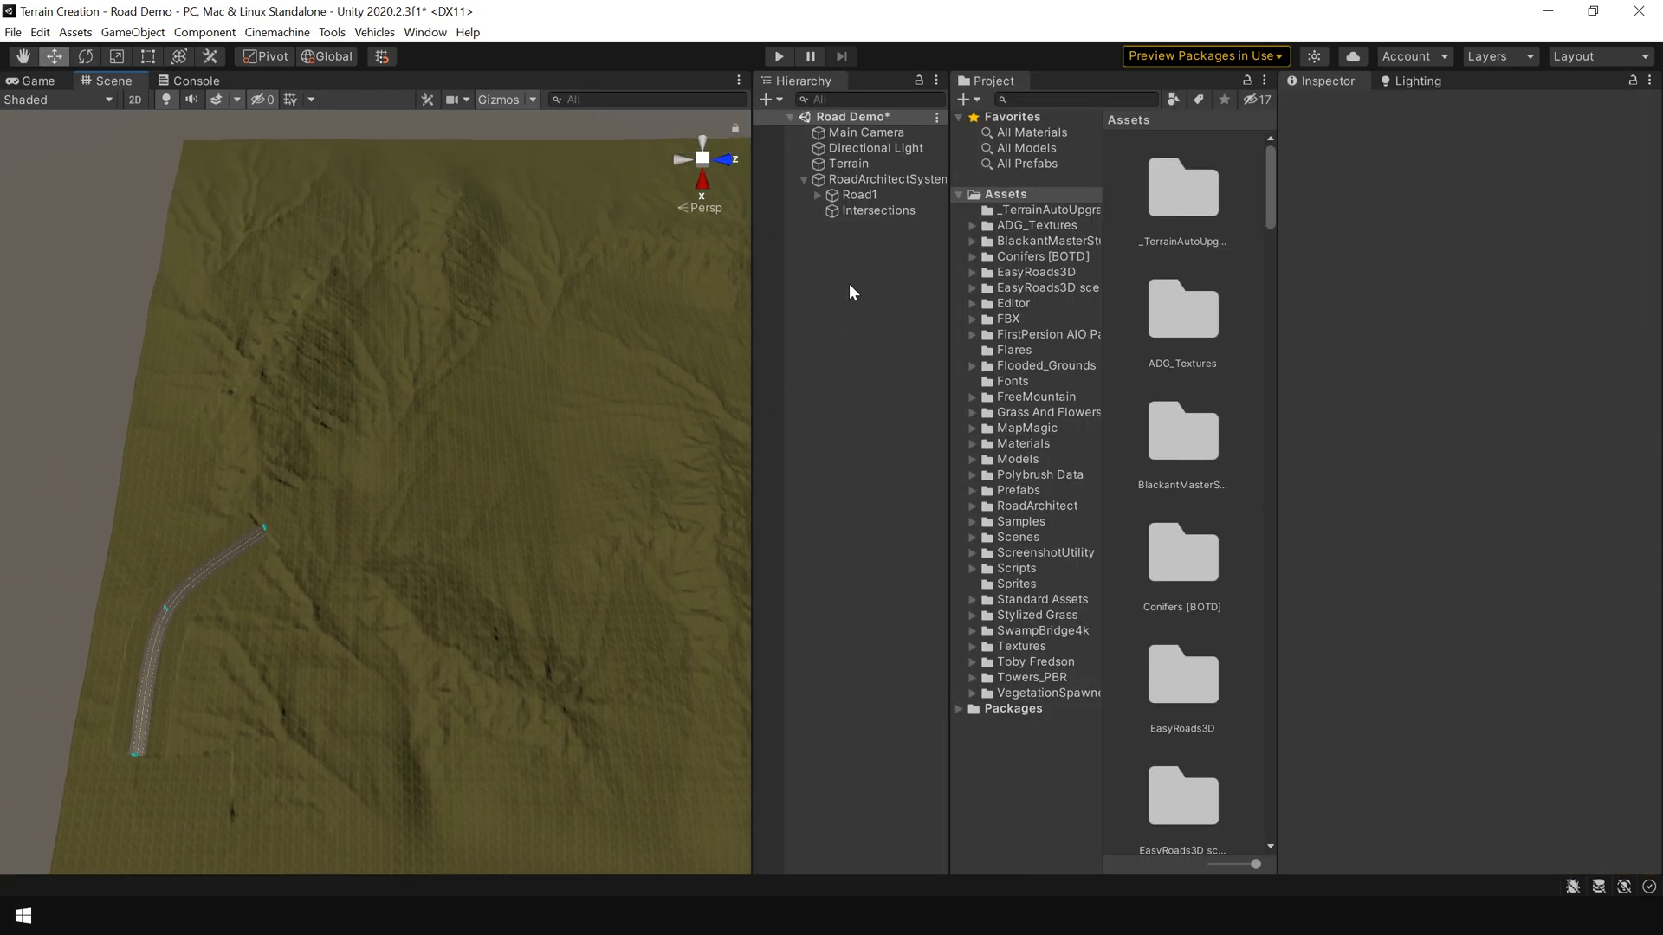
left_click(875, 196)
key("shift+space")
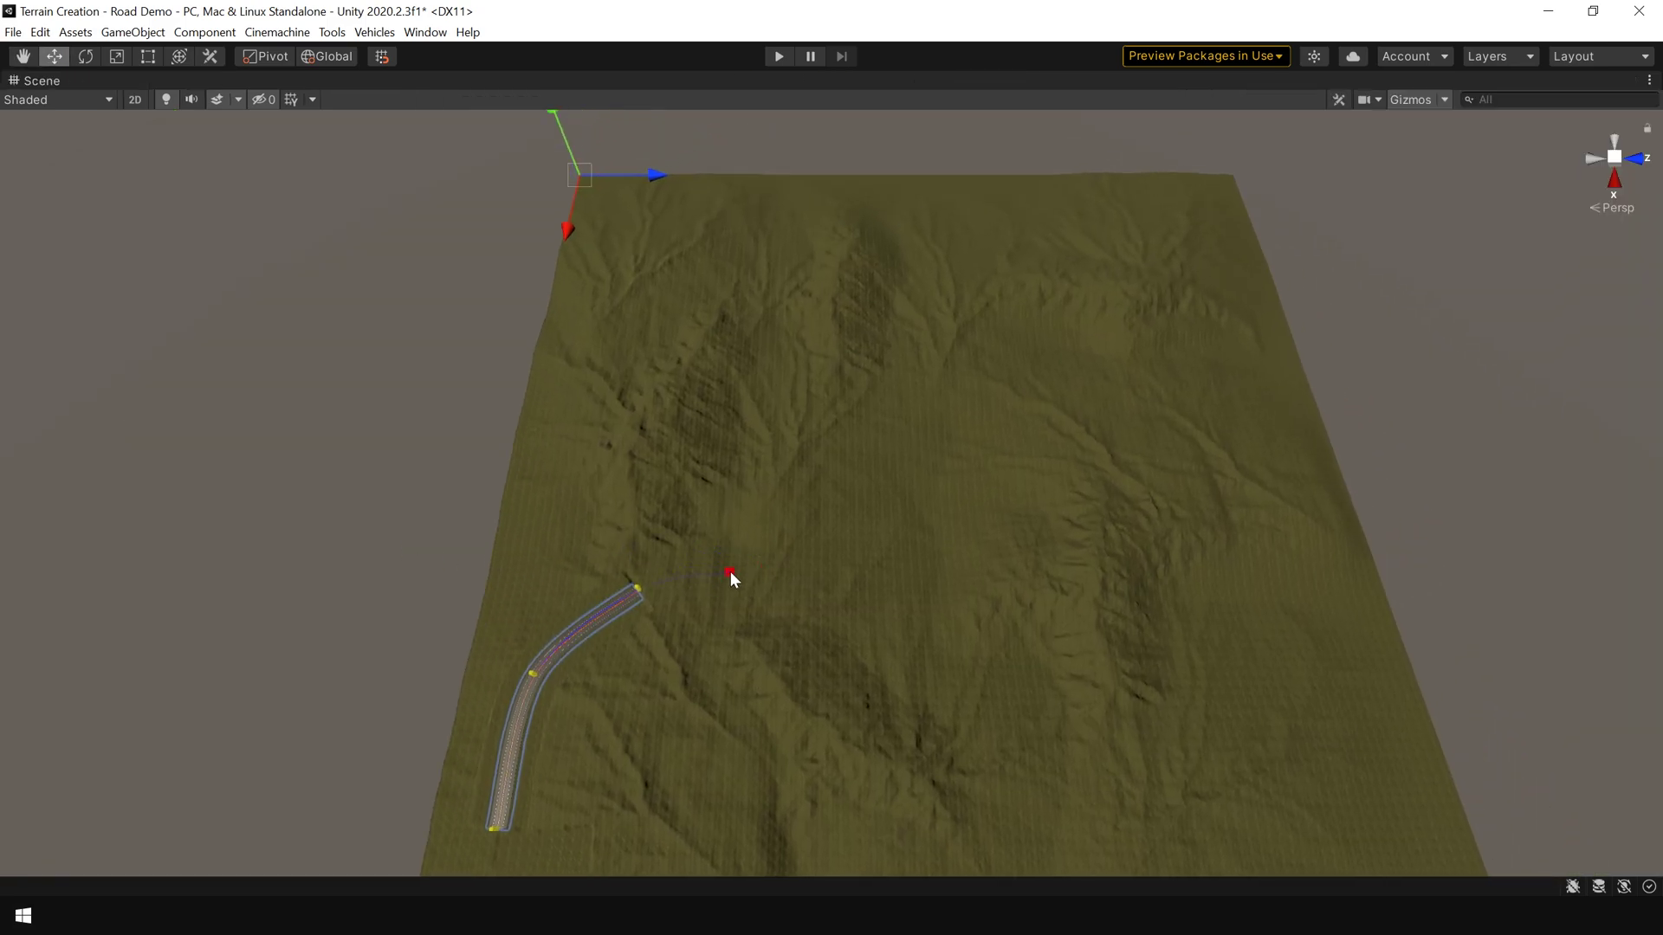
left_click(757, 558)
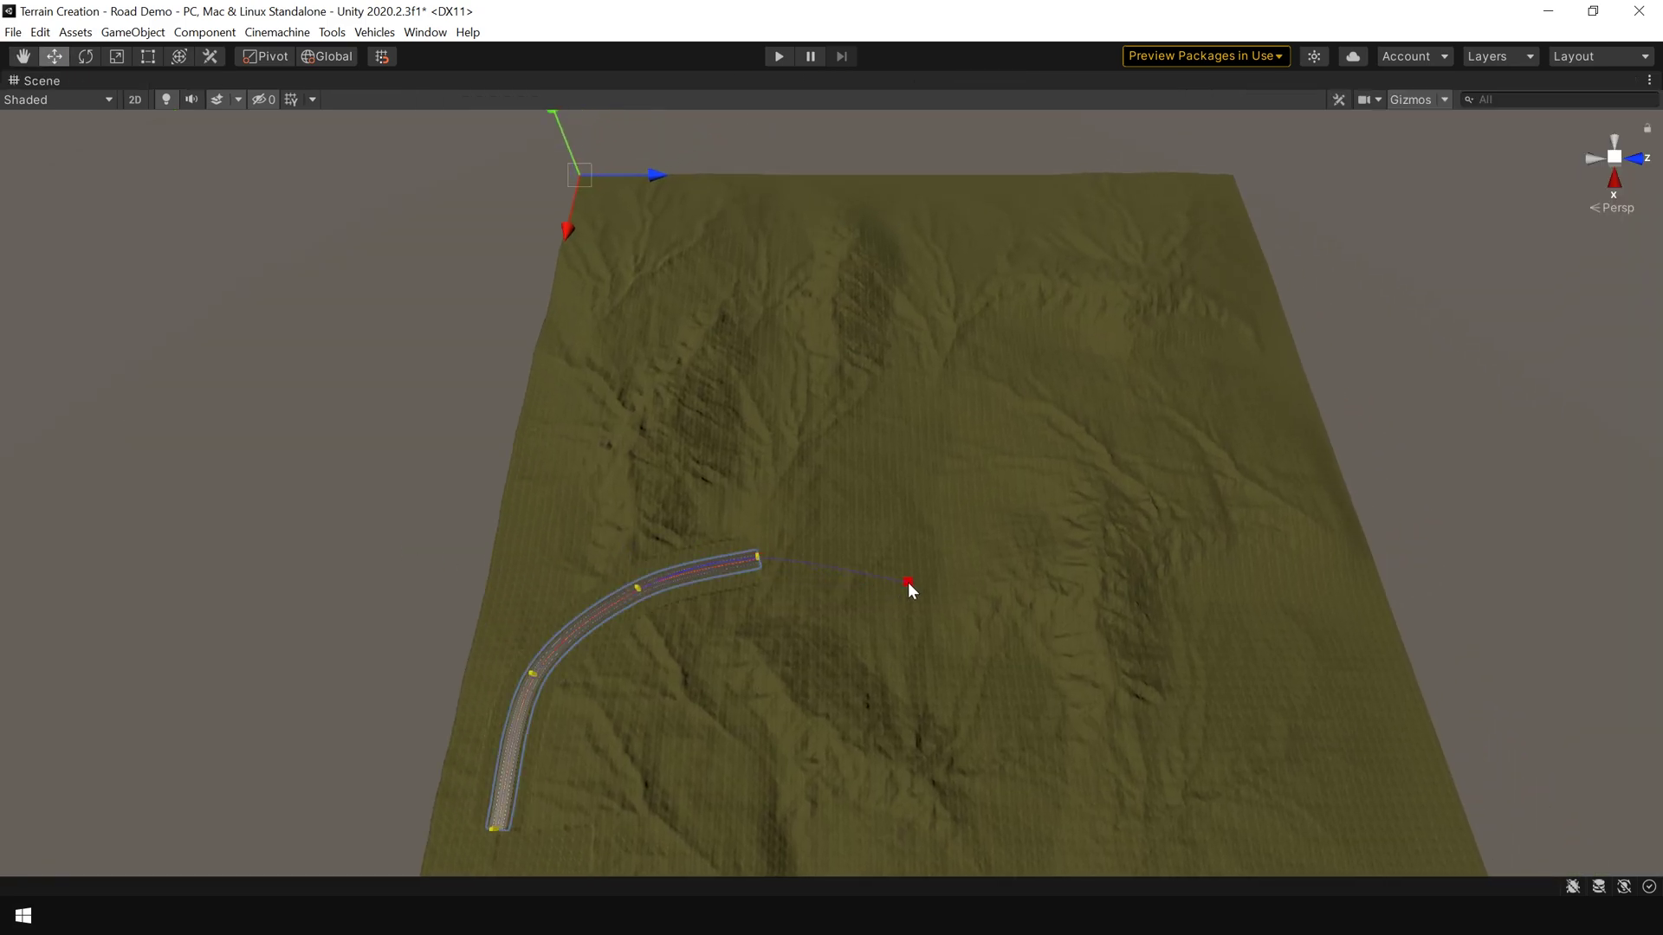
left_click(910, 582)
left_click(1039, 654)
left_click(1183, 655)
left_click(1253, 573)
left_click(1249, 451)
left_click(1200, 362)
left_click(1058, 351)
left_click(951, 347)
left_click(913, 309)
left_click(921, 222)
left_click(1029, 206)
Examine the finished road course and the nodes in Road1's Spline, including Node0, Node1 and Node9
left_click_drag(1338, 300, 502, 437, "alt")
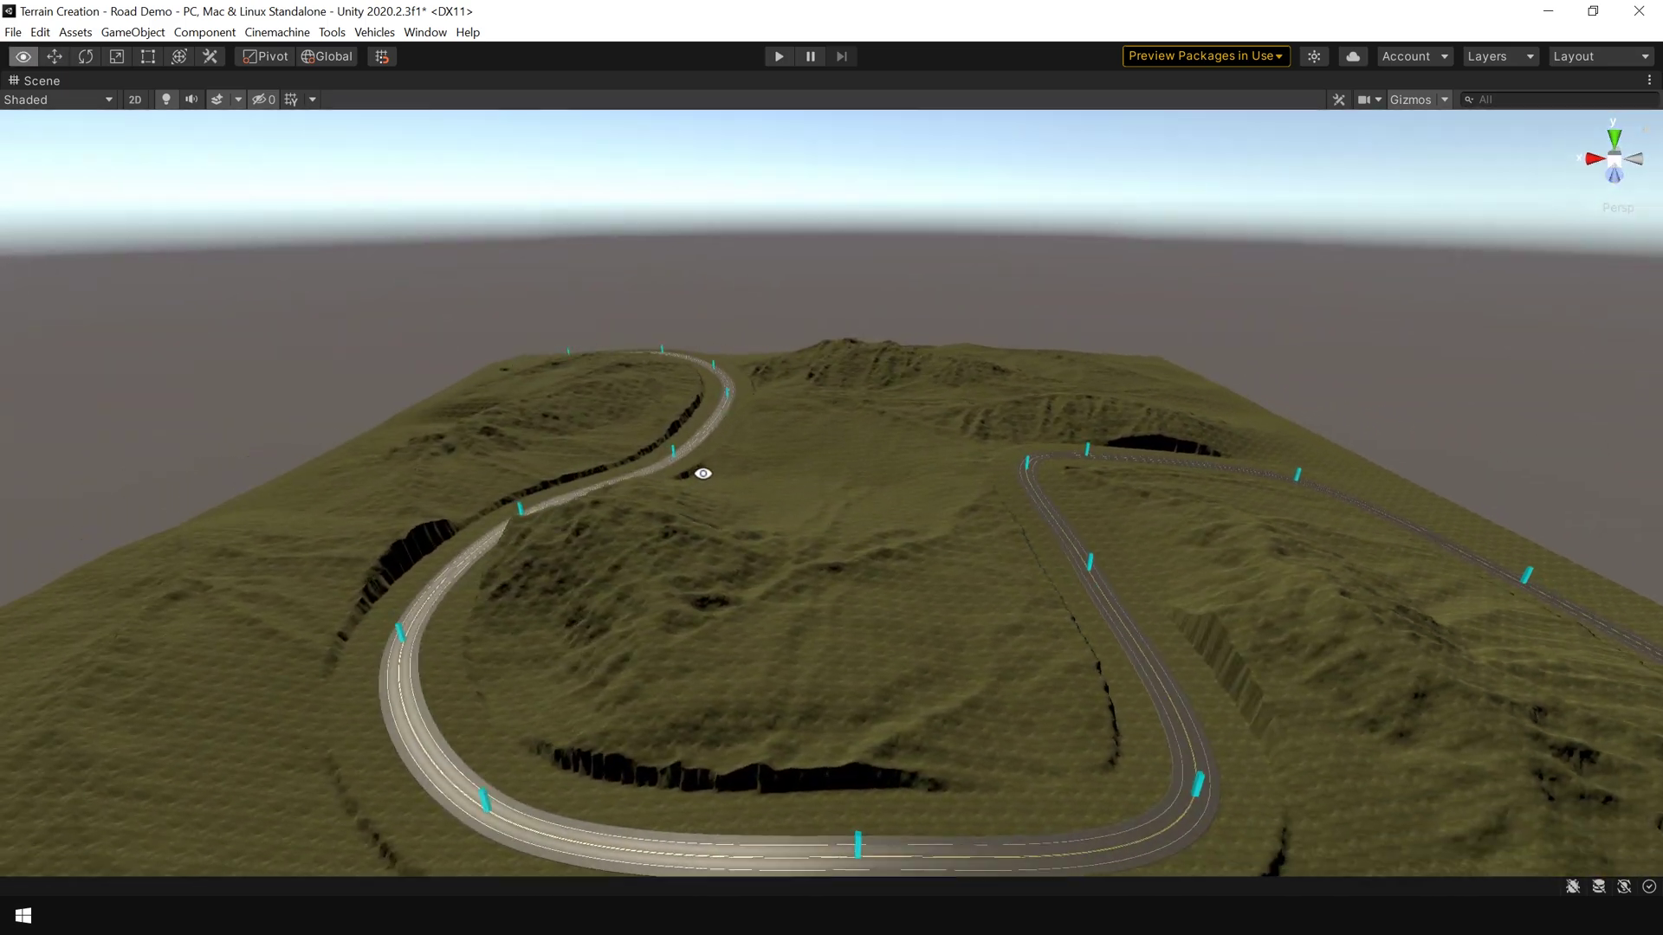
left_click_drag(707, 474, 846, 467, "alt")
key("shift+space")
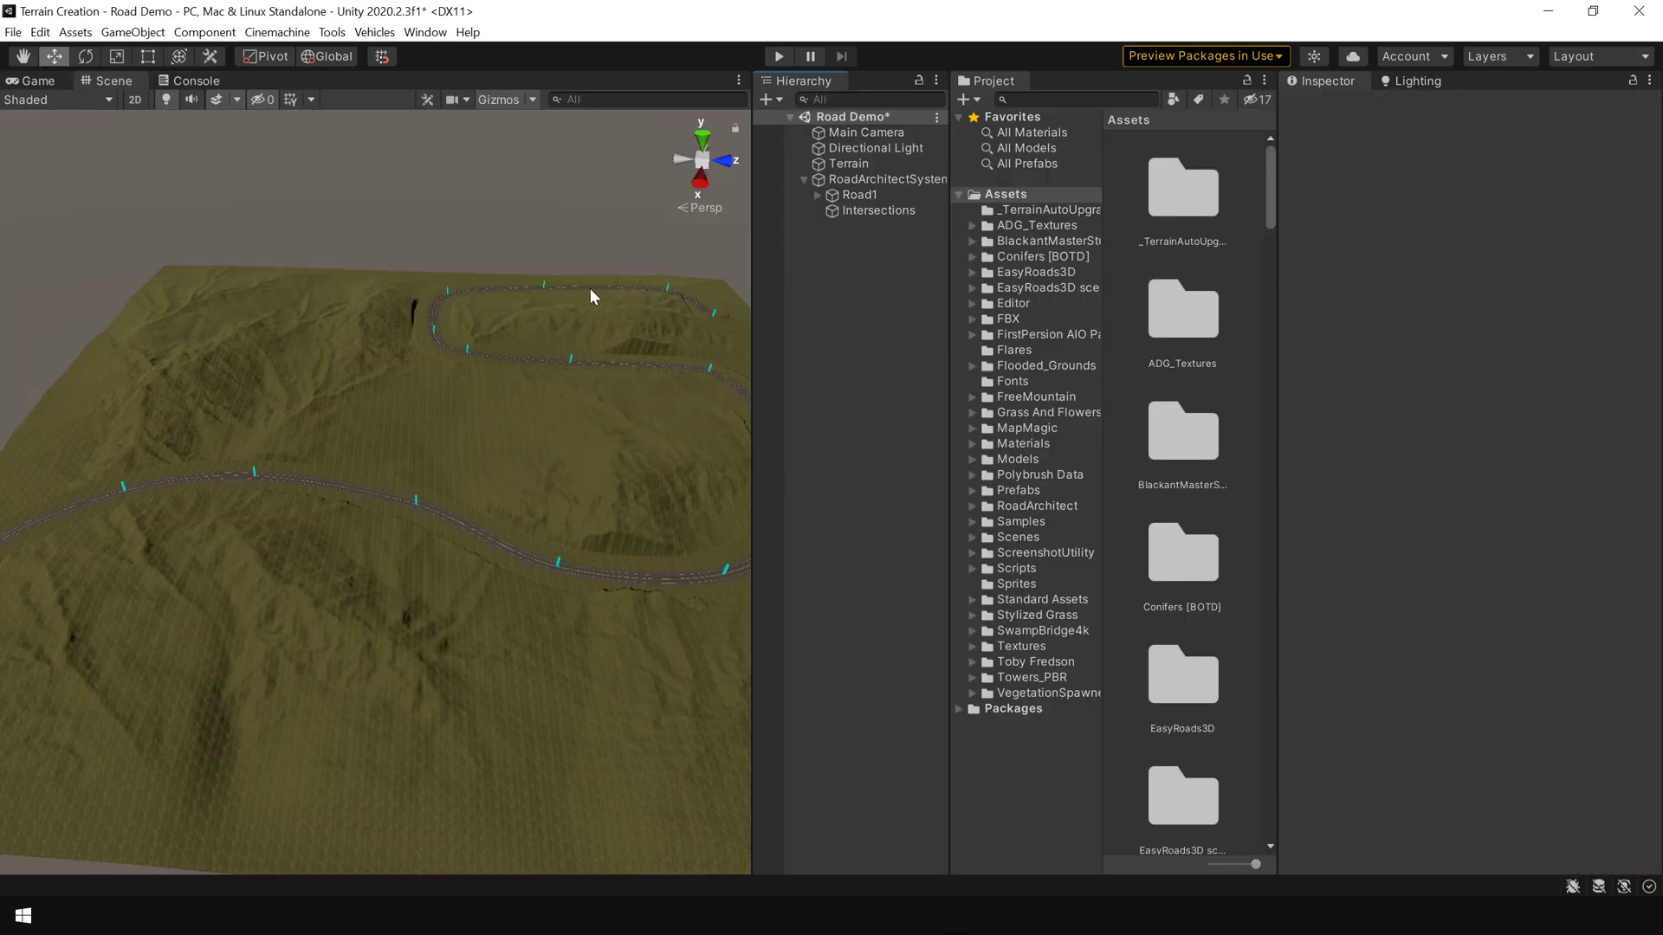
left_click(864, 196)
left_click(817, 195)
left_click(871, 209)
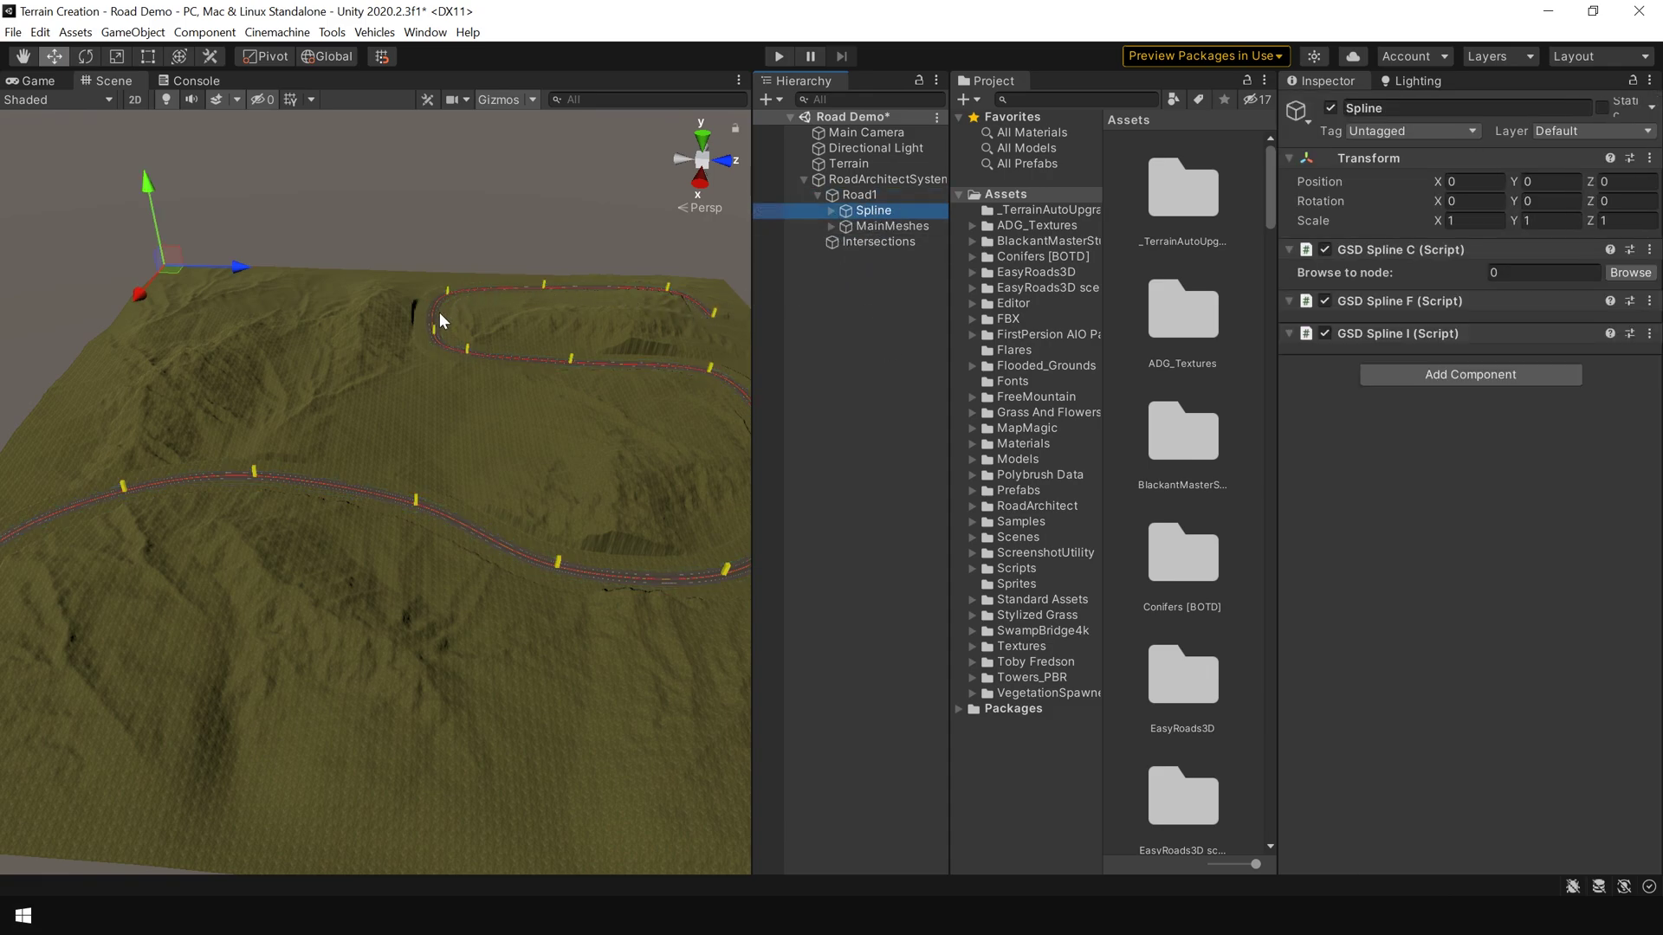
left_click(831, 211)
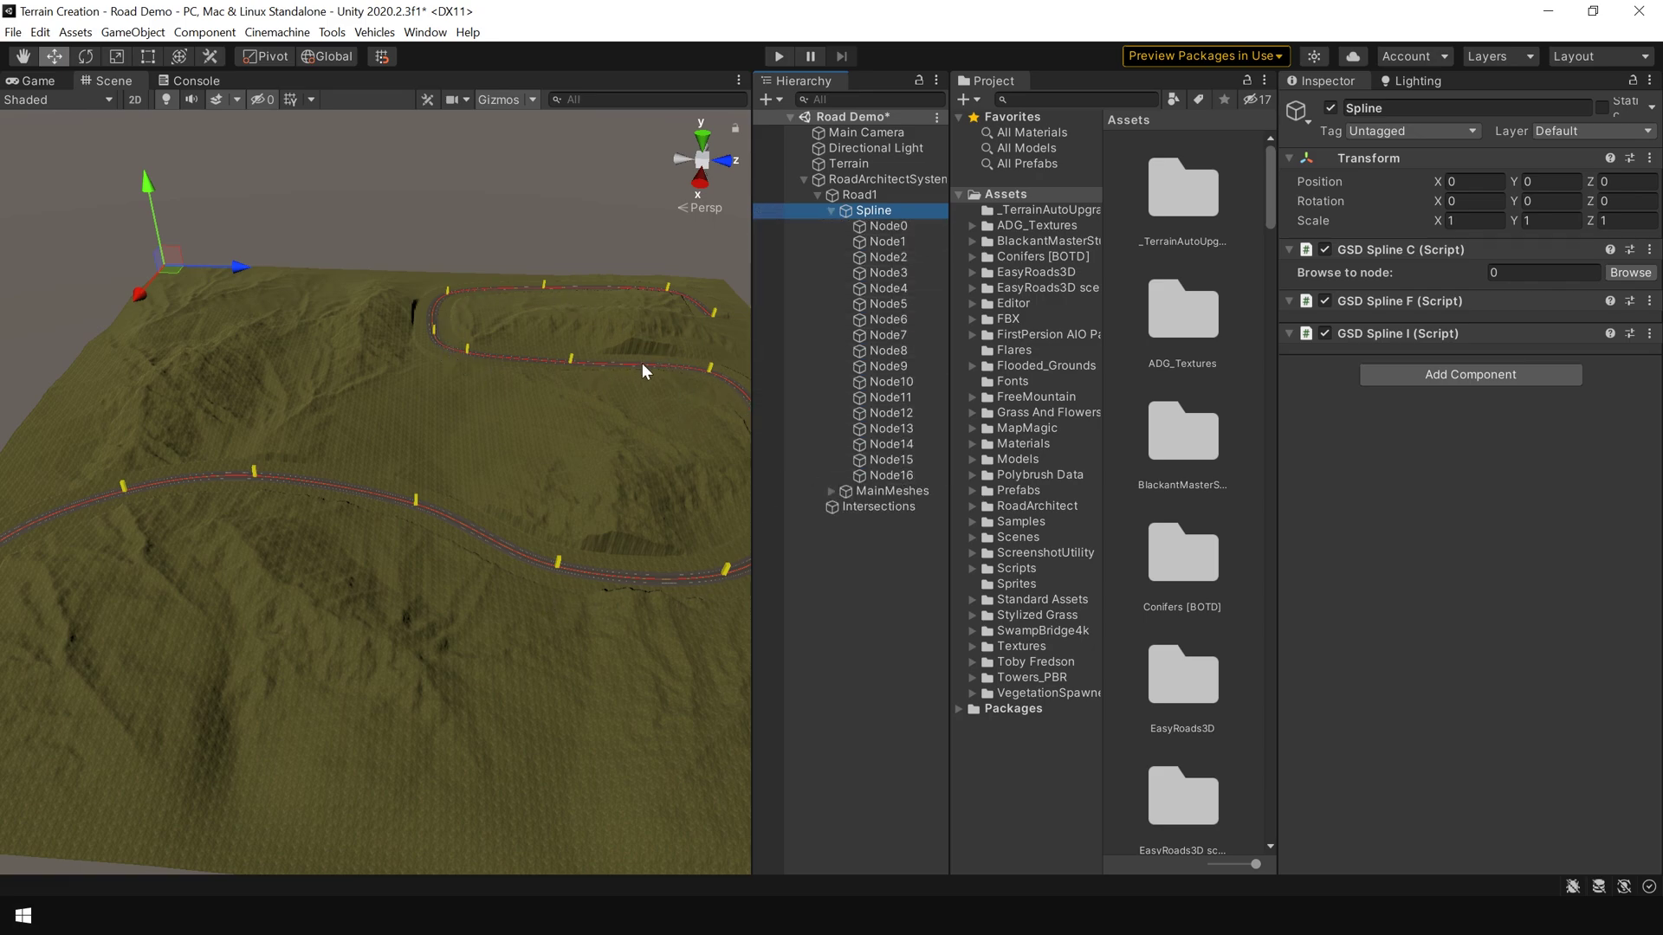
left_click(862, 568)
left_click(886, 226)
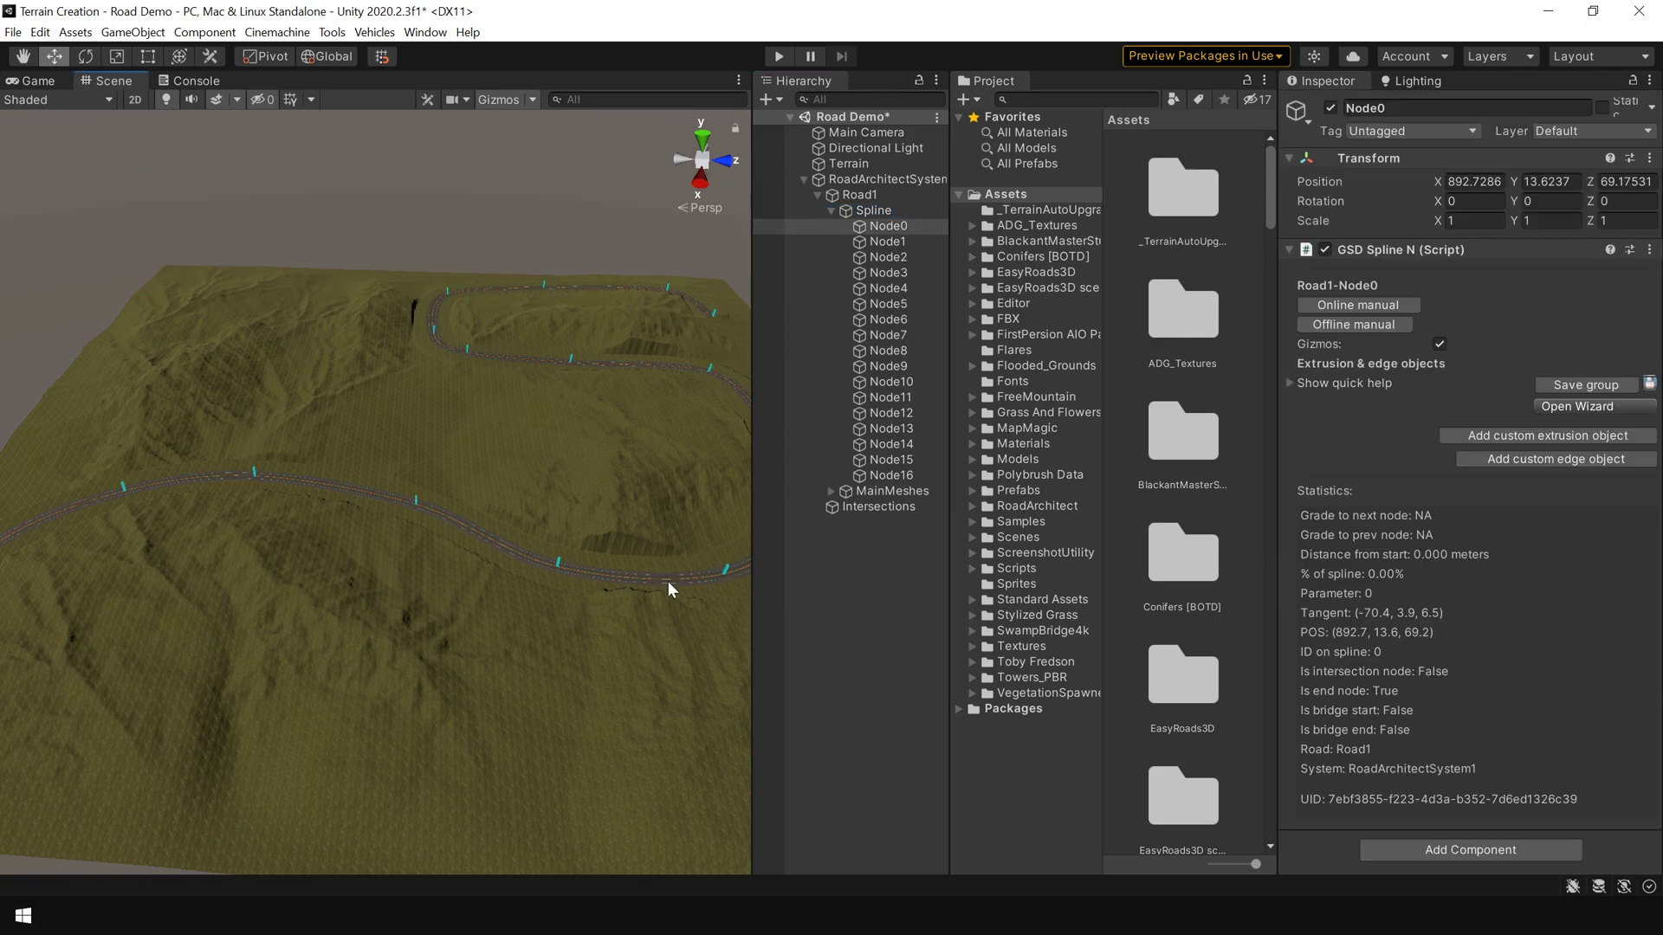
left_click(889, 243)
left_click(888, 365)
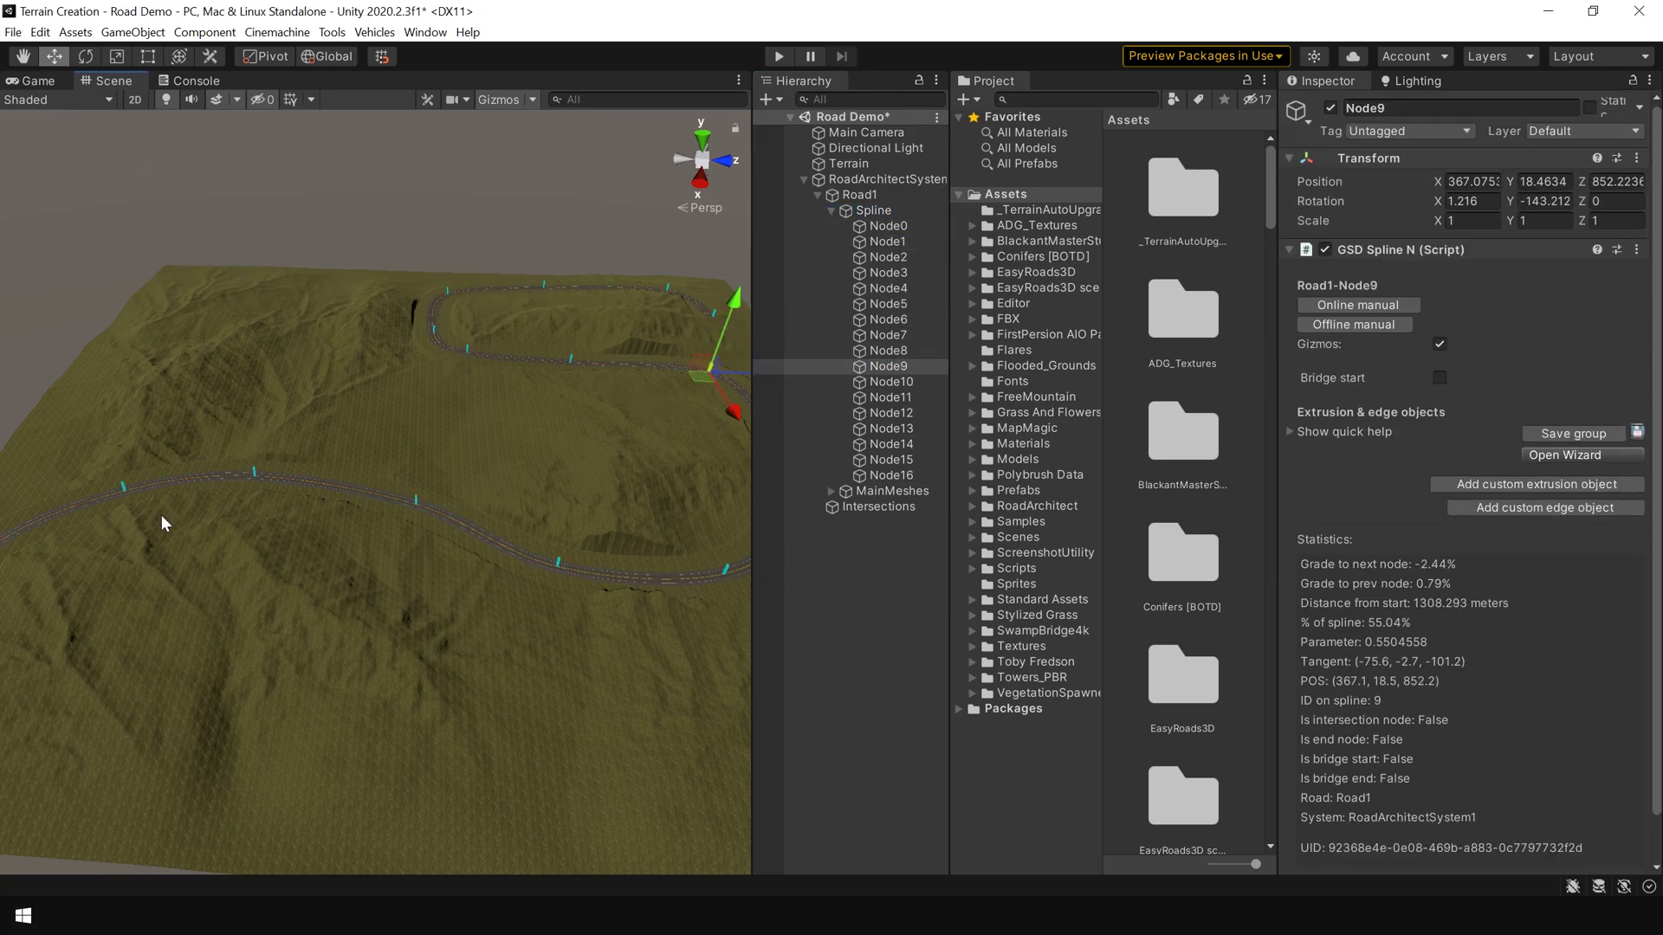
left_click(866, 611)
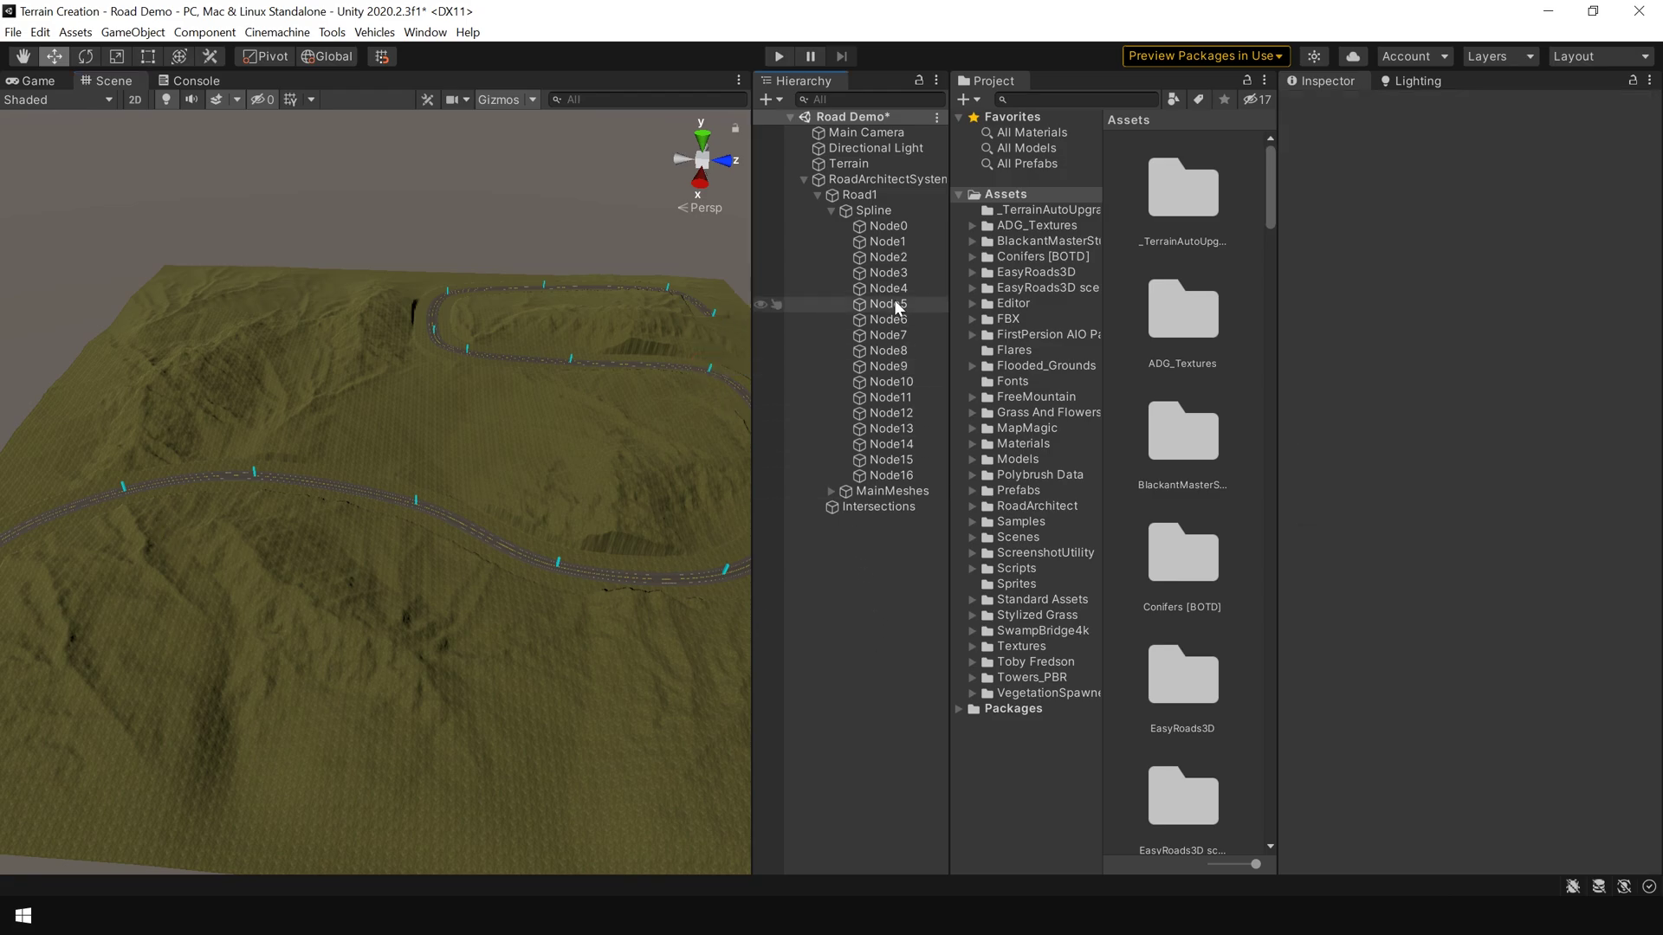
Move the road's starting node, Node0, to position Y 28 and Z 36
left_click(897, 227)
key("f")
left_click_drag(415, 553, 355, 352, "alt")
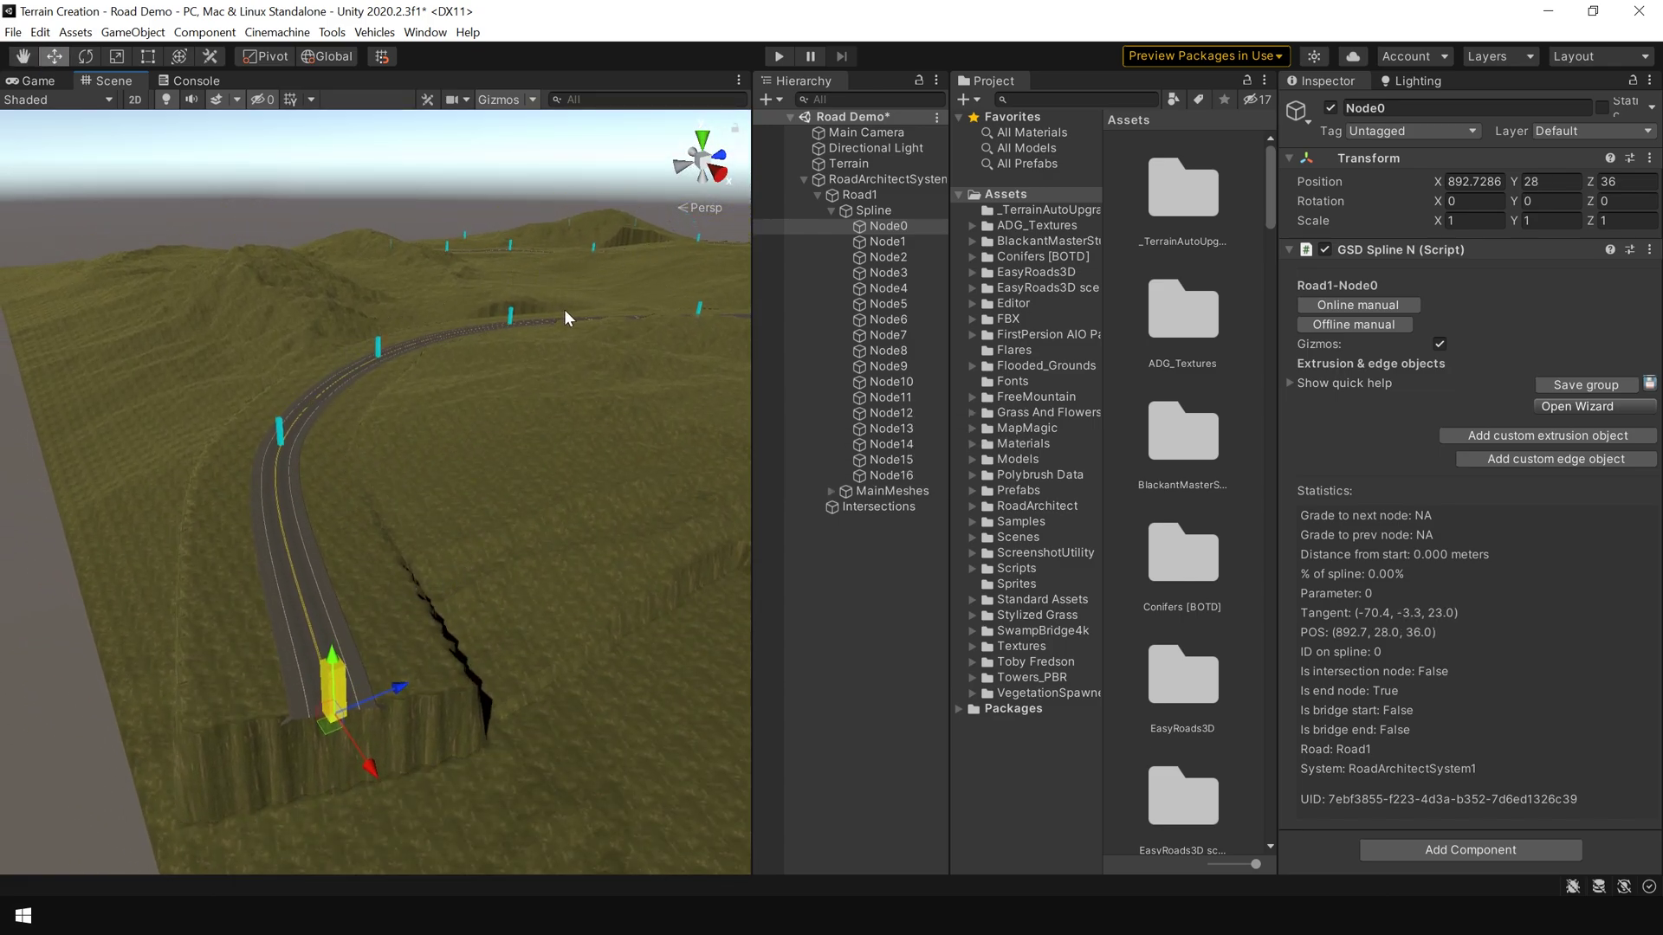
left_click_drag(511, 556, 453, 467, "alt")
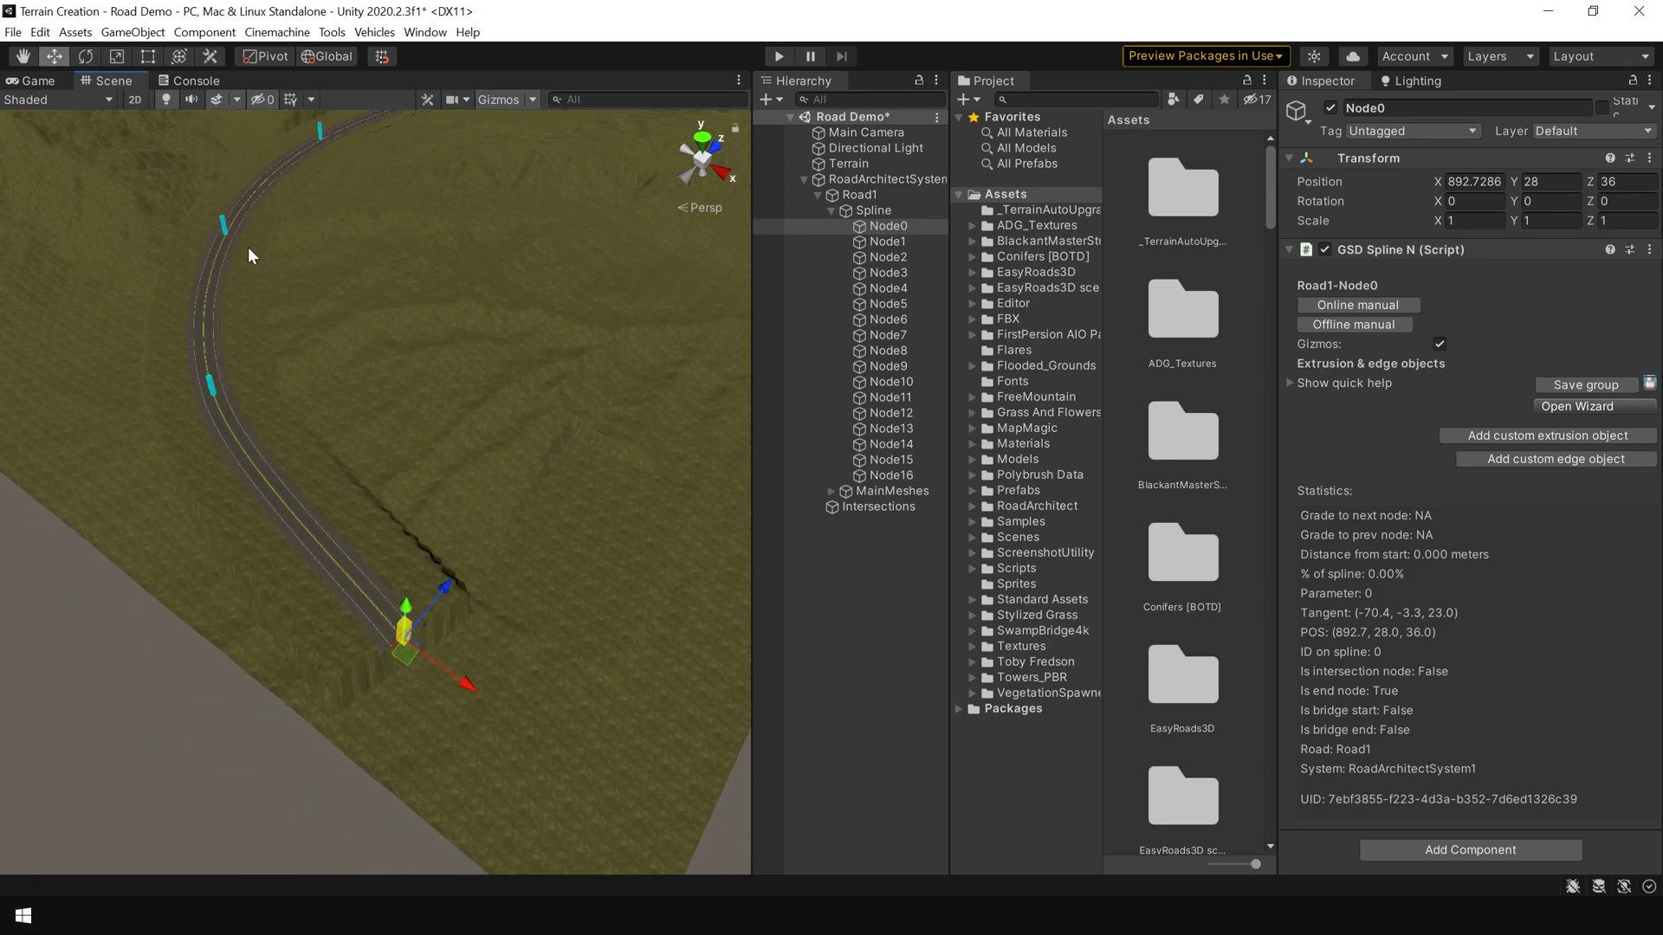
left_click(225, 229)
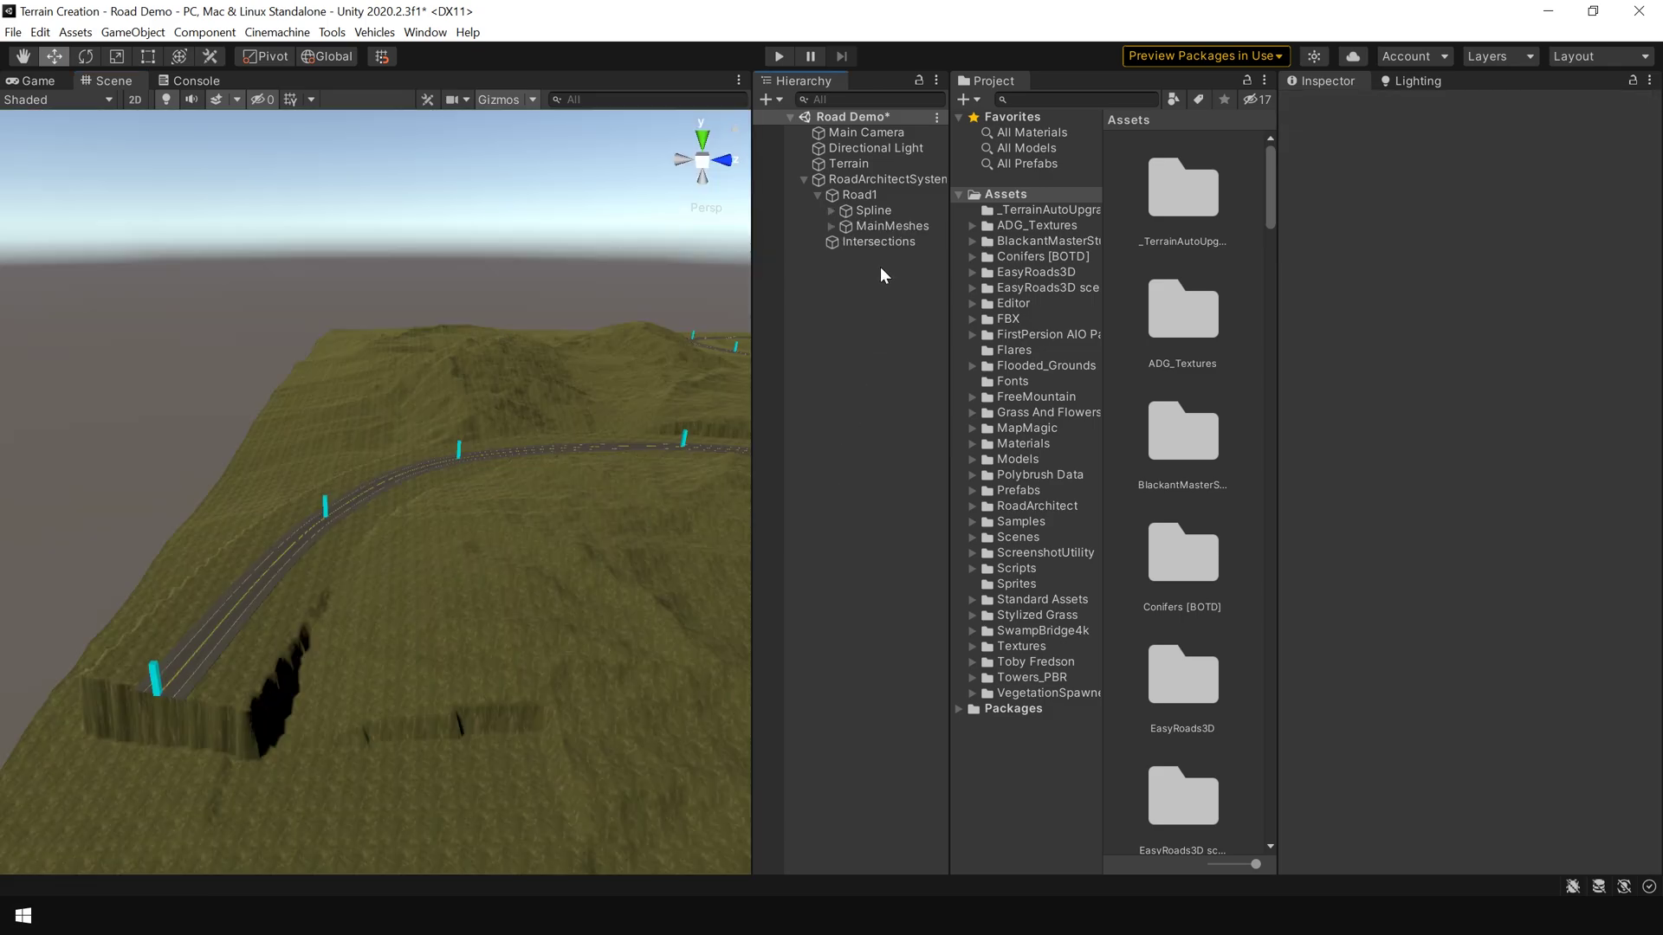
Consult the manual for Road1 in the browser, and switch the road's gizmos off and on again
left_click(871, 195)
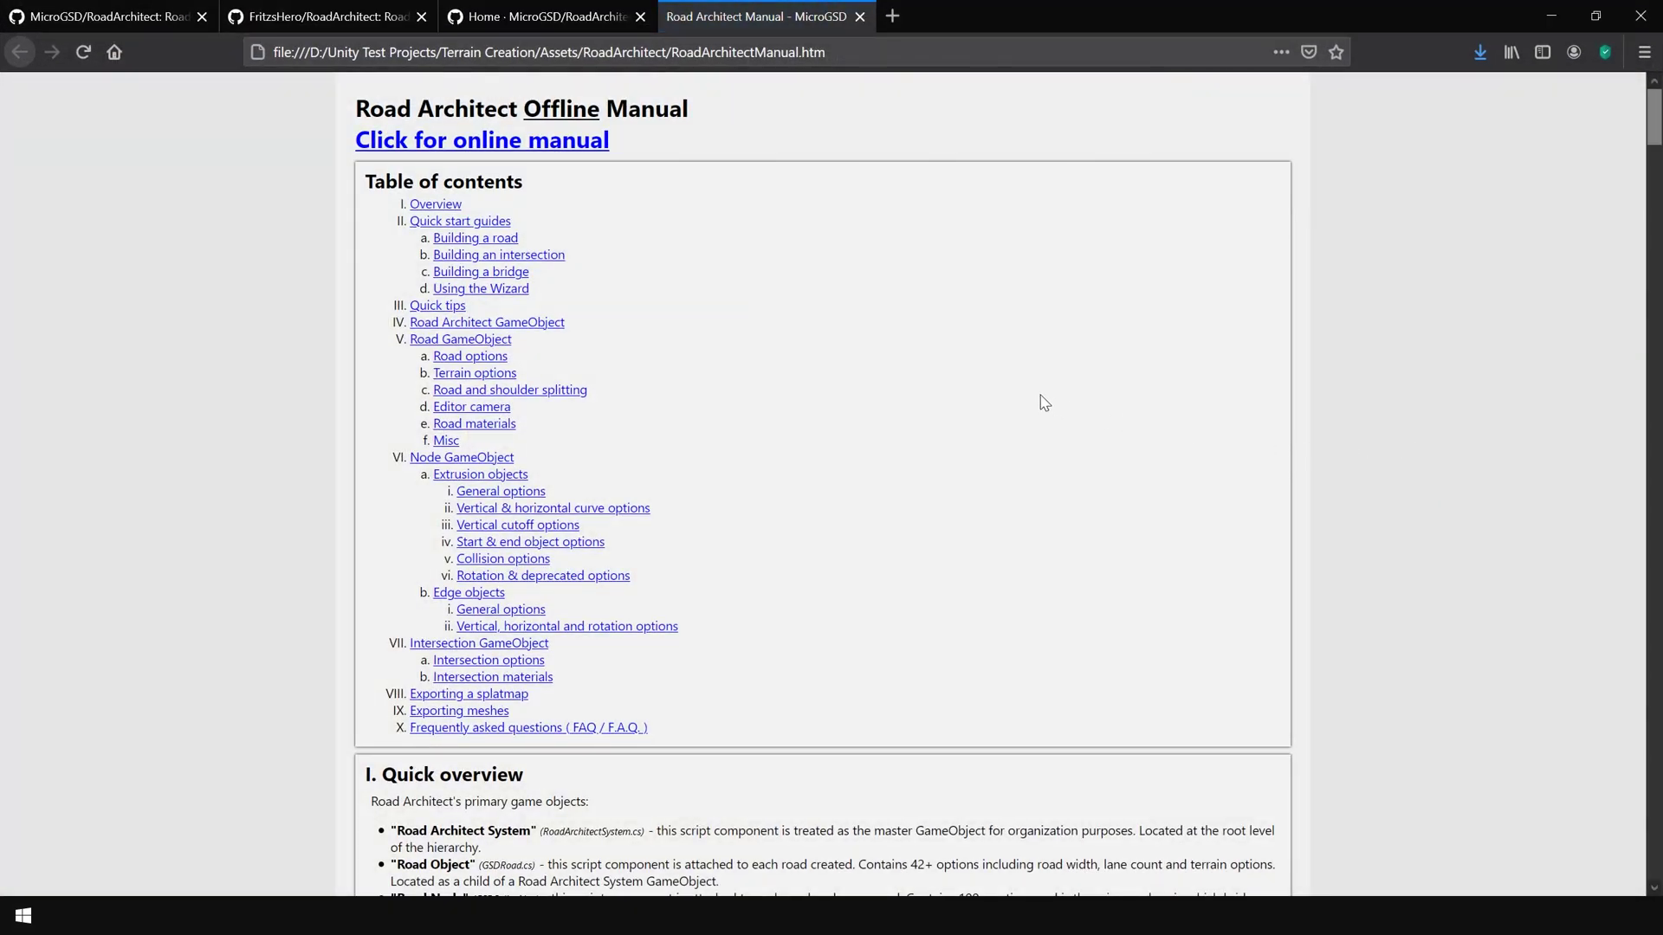
left_click(565, 14)
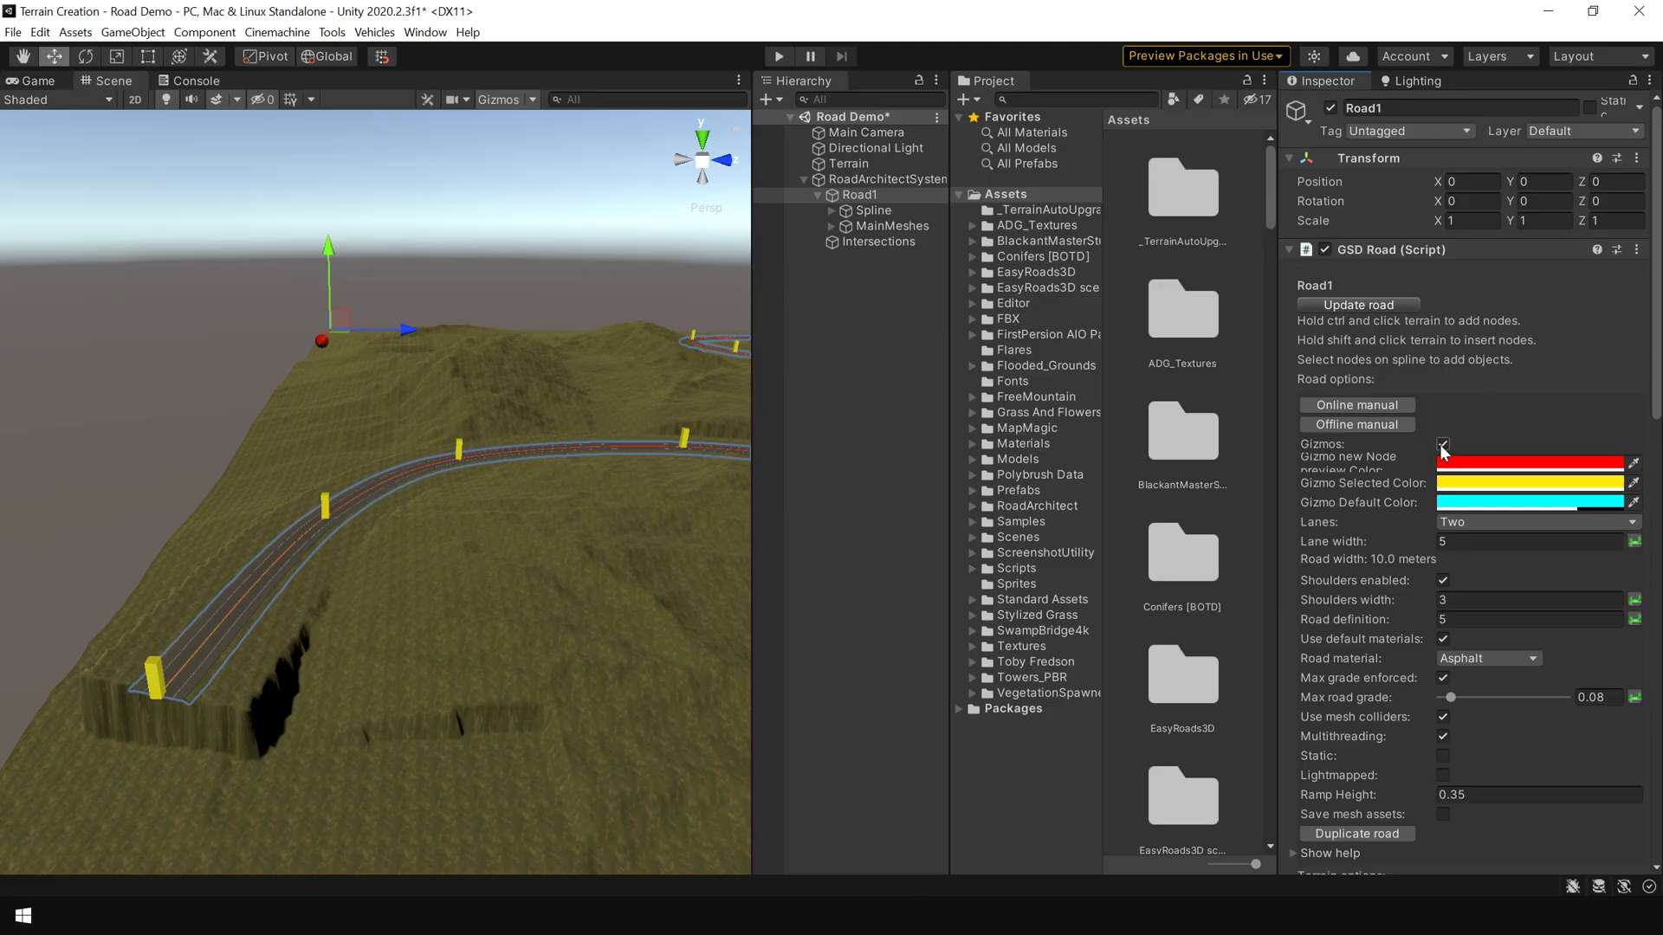
left_click(1443, 445)
left_click(1443, 445)
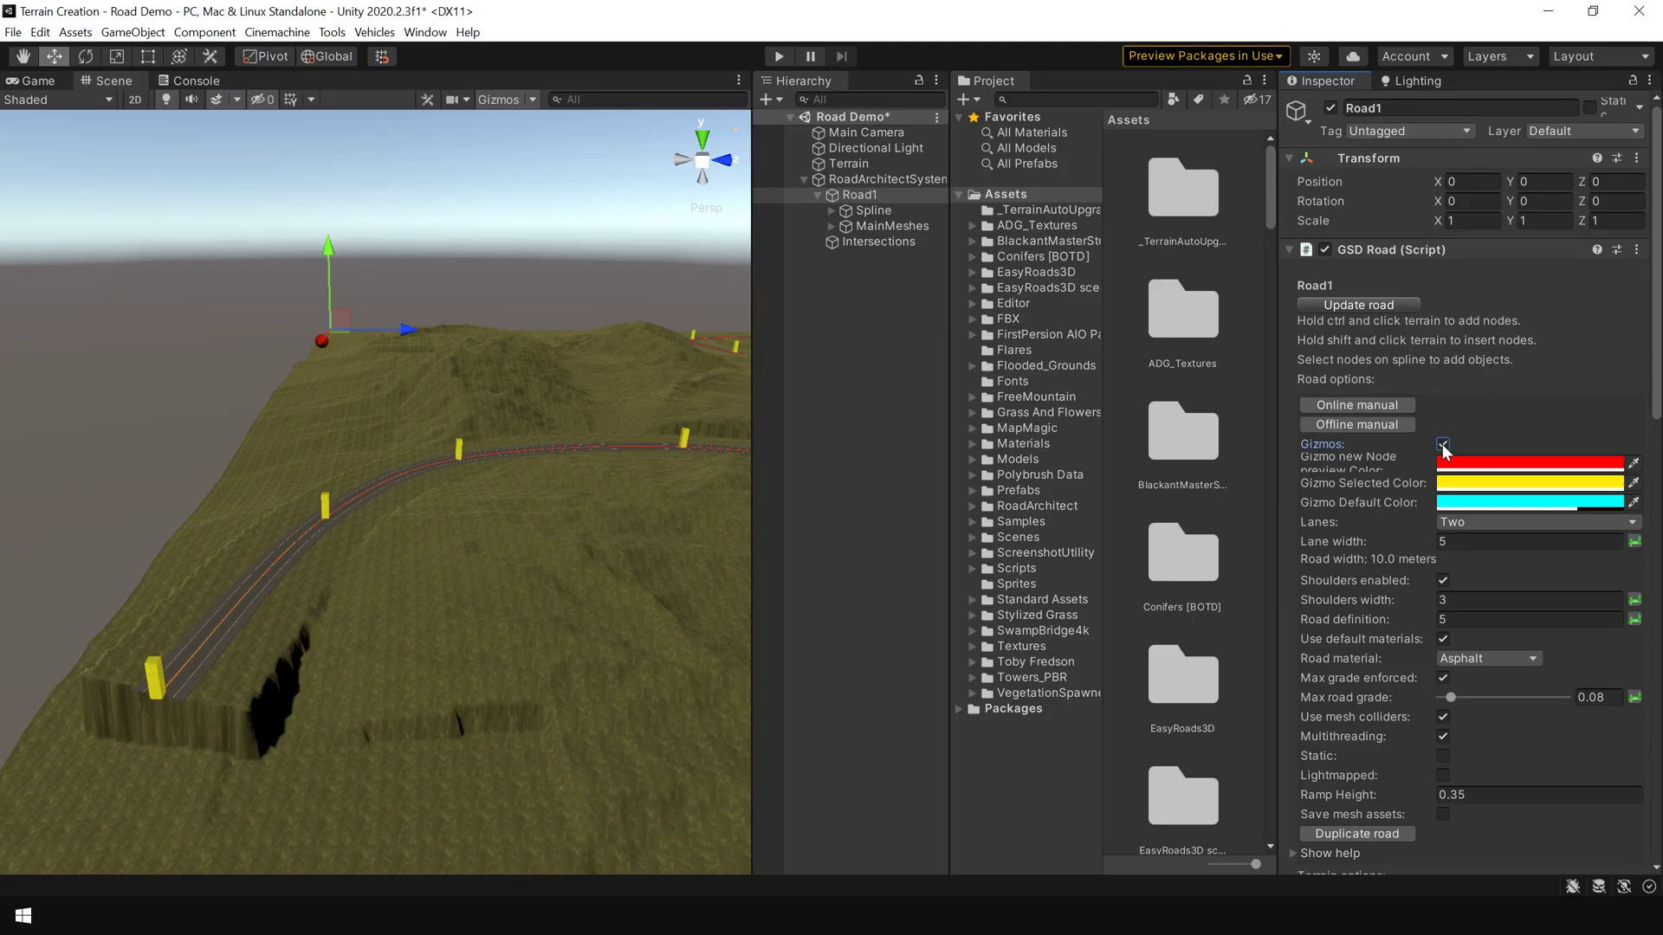
Check the new-node preview color and preview inserting a node between the road's first two nodes
left_click(1483, 463)
left_click(1645, 413)
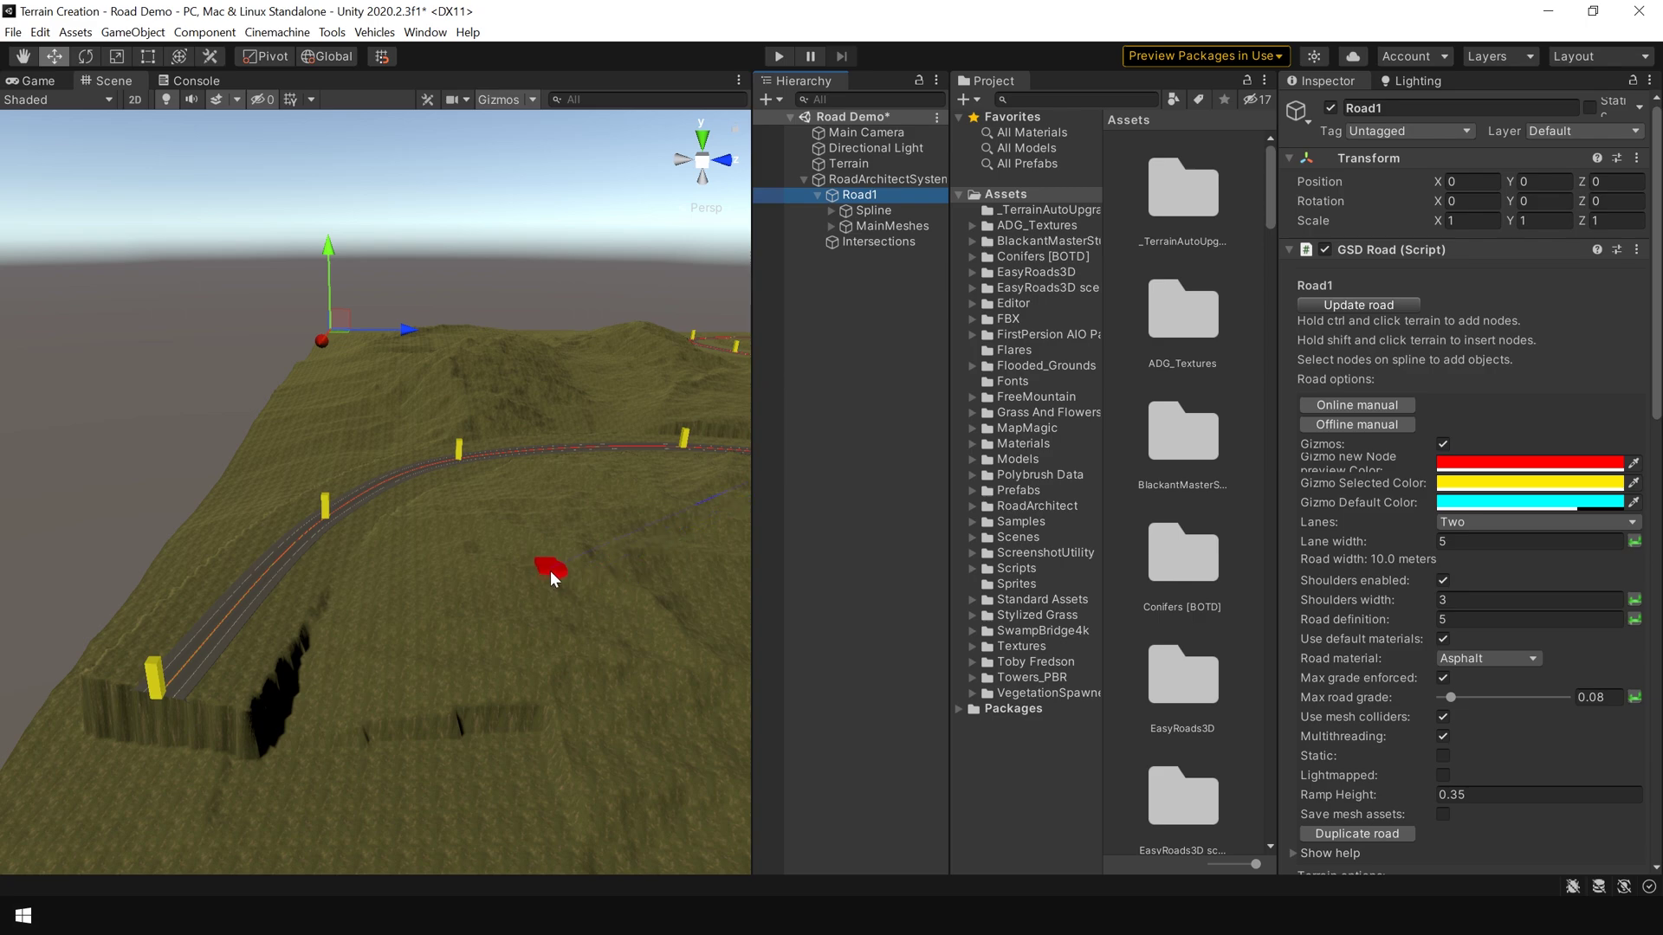
key("shift")
left_click(288, 601, "shift")
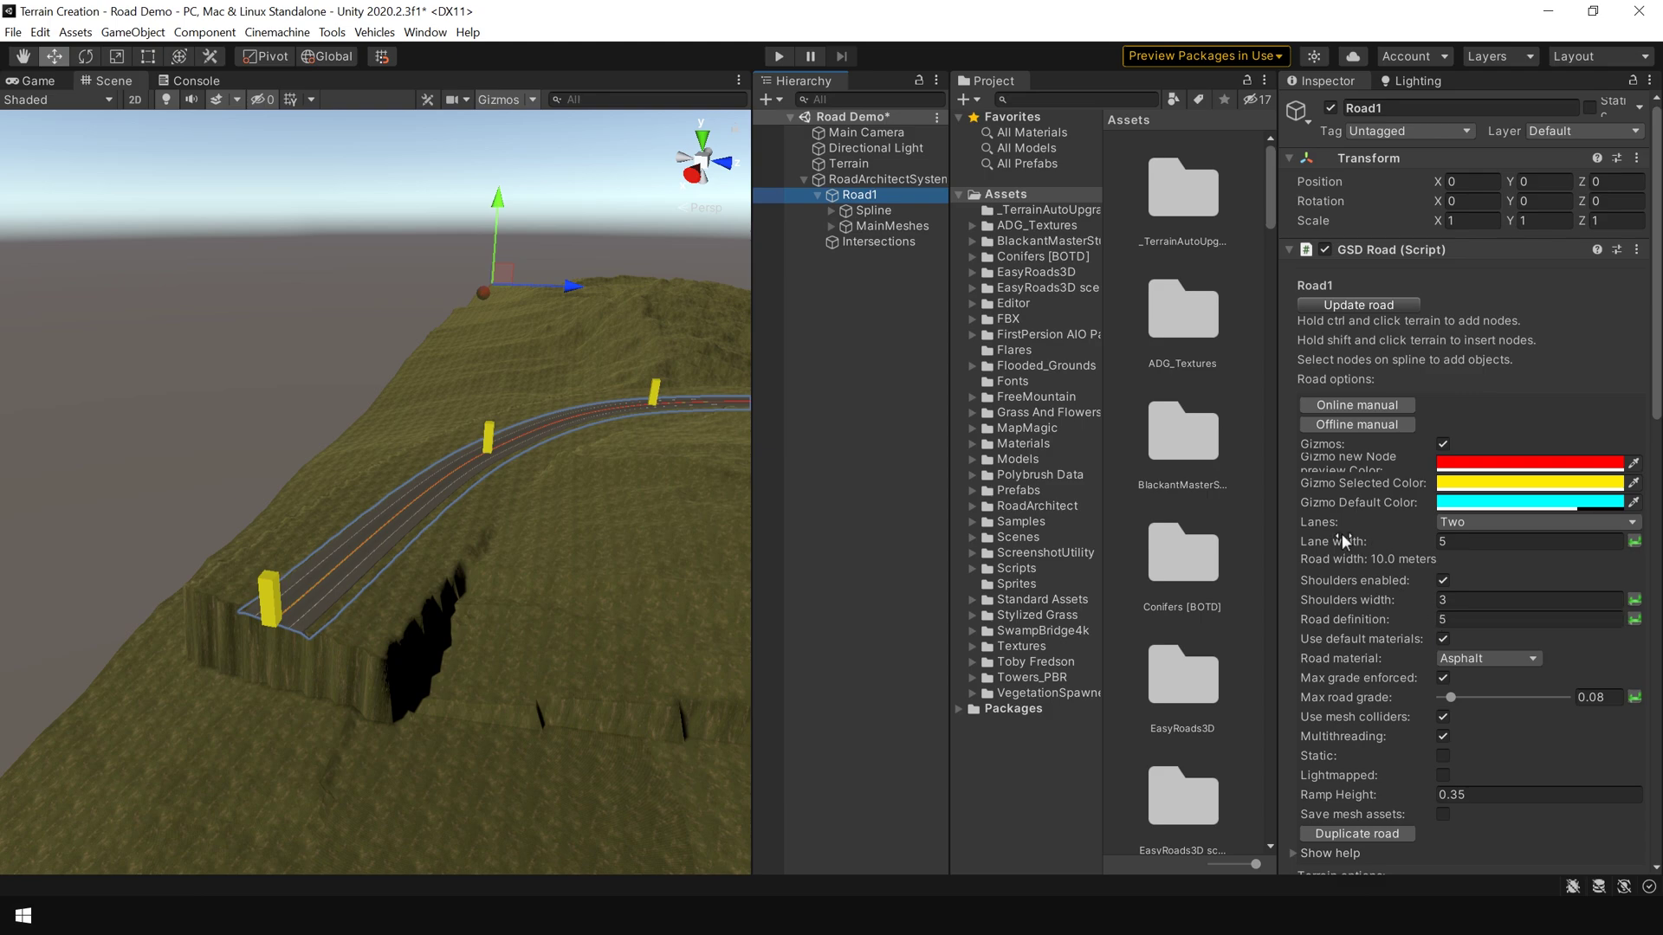
Set the number of lanes of Road1 to Four
right_click_drag(322, 518, 434, 583, "alt")
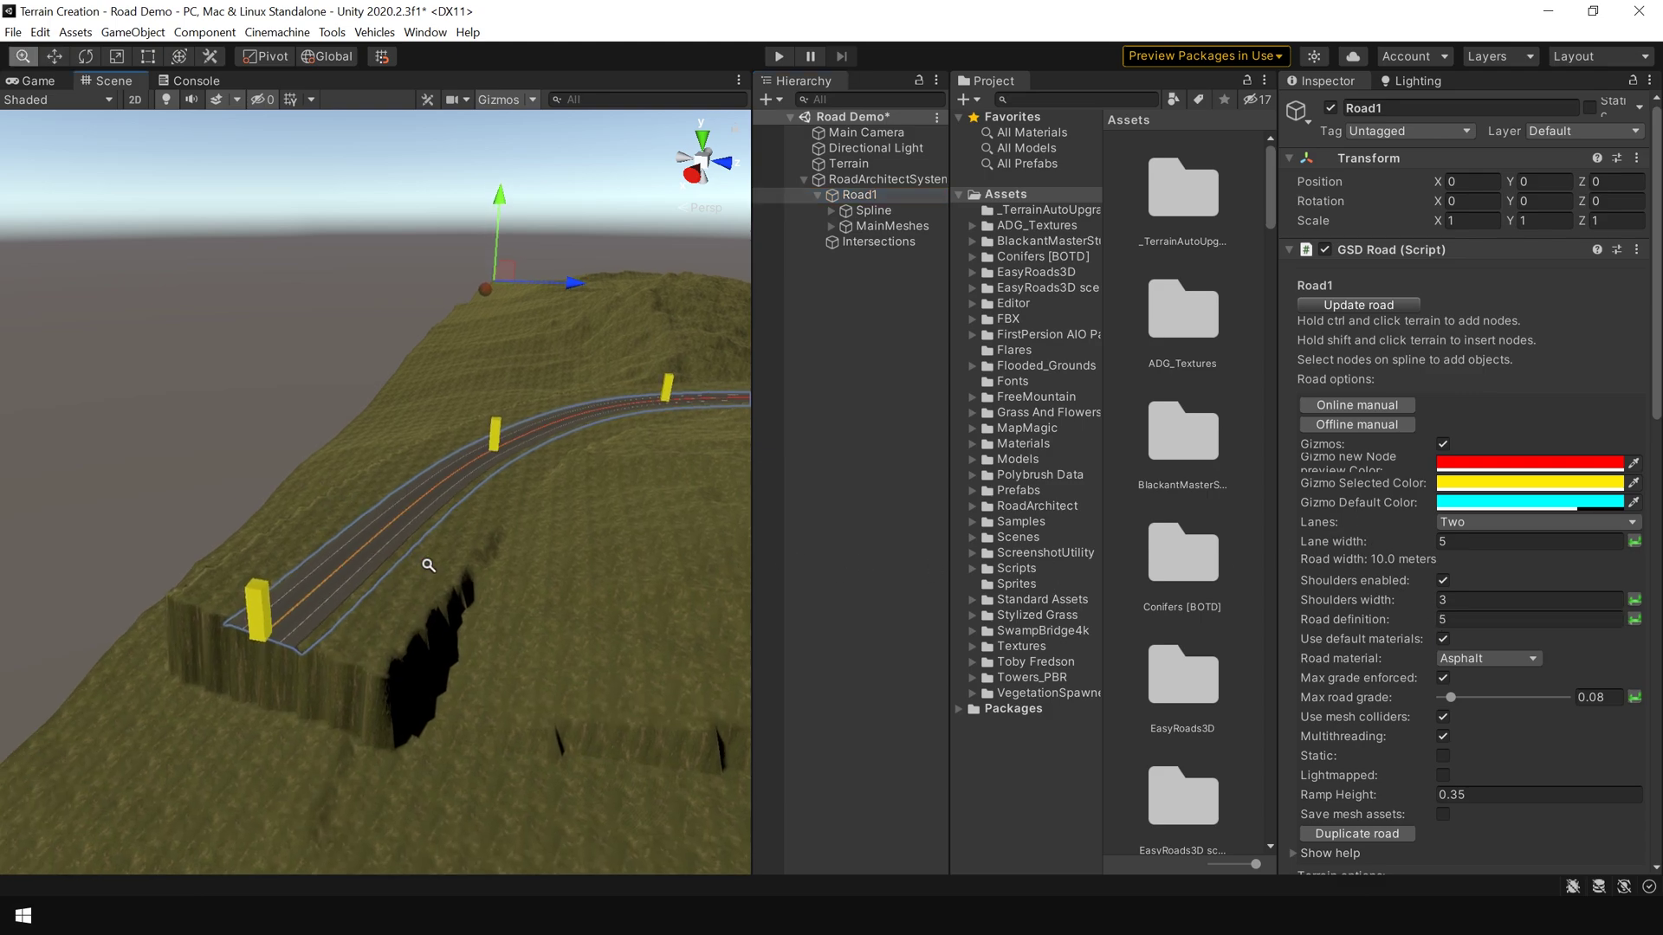
middle_click_drag(433, 583, 394, 562)
scroll(393, 562, "up", 5)
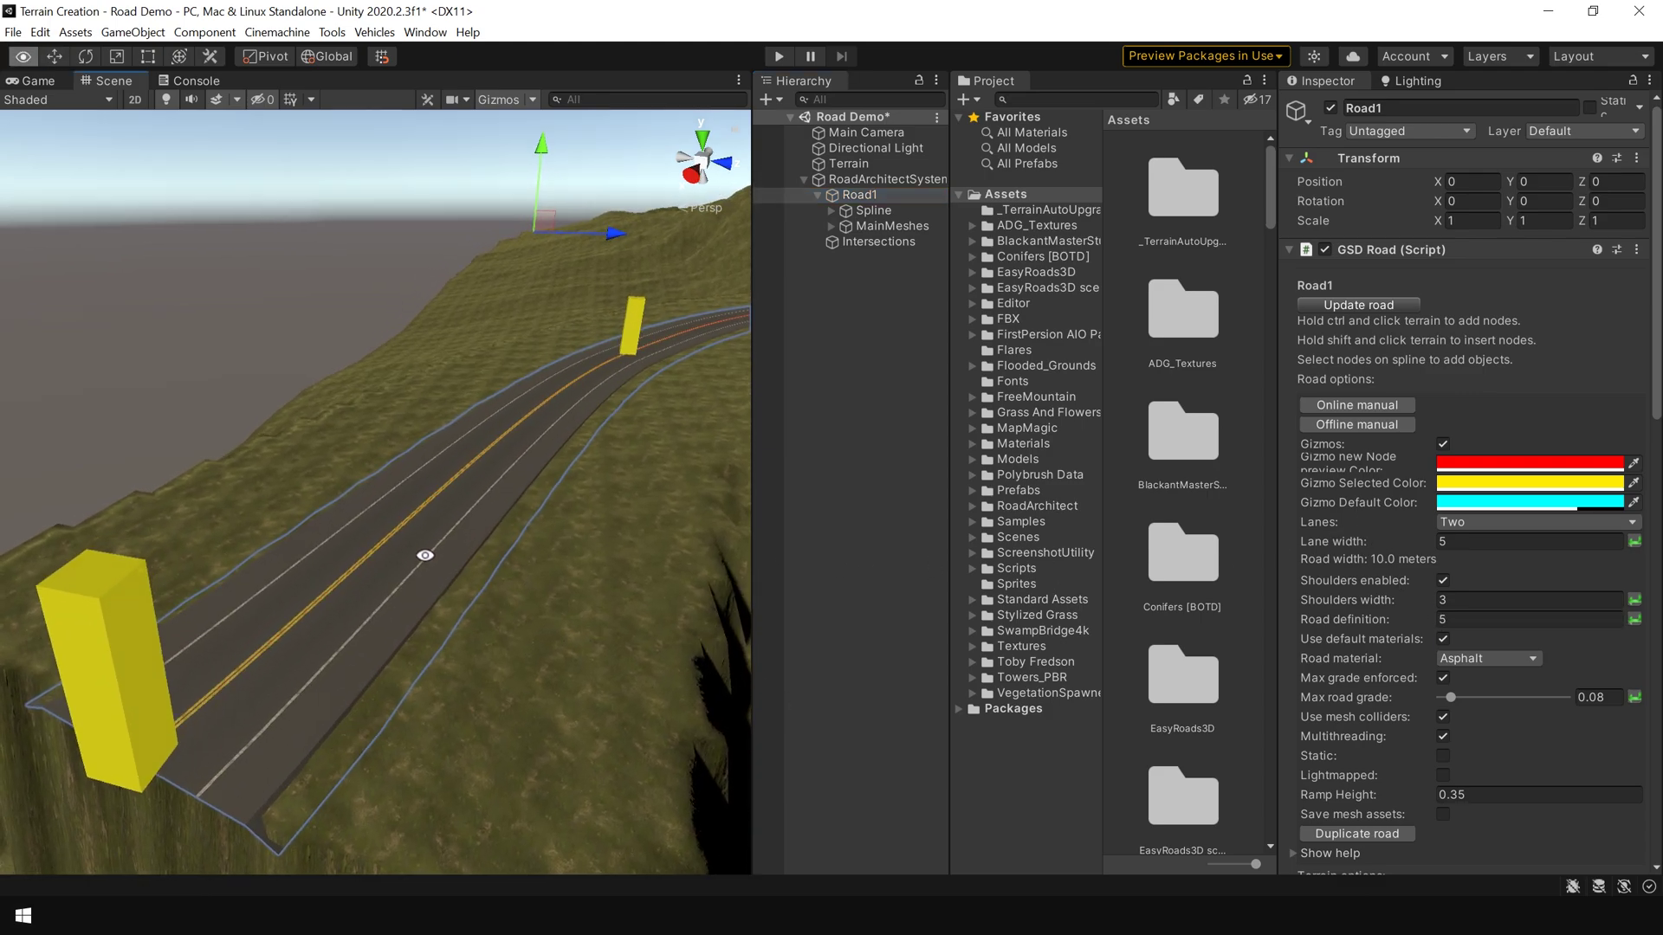
left_click_drag(424, 512, 455, 519)
key("w")
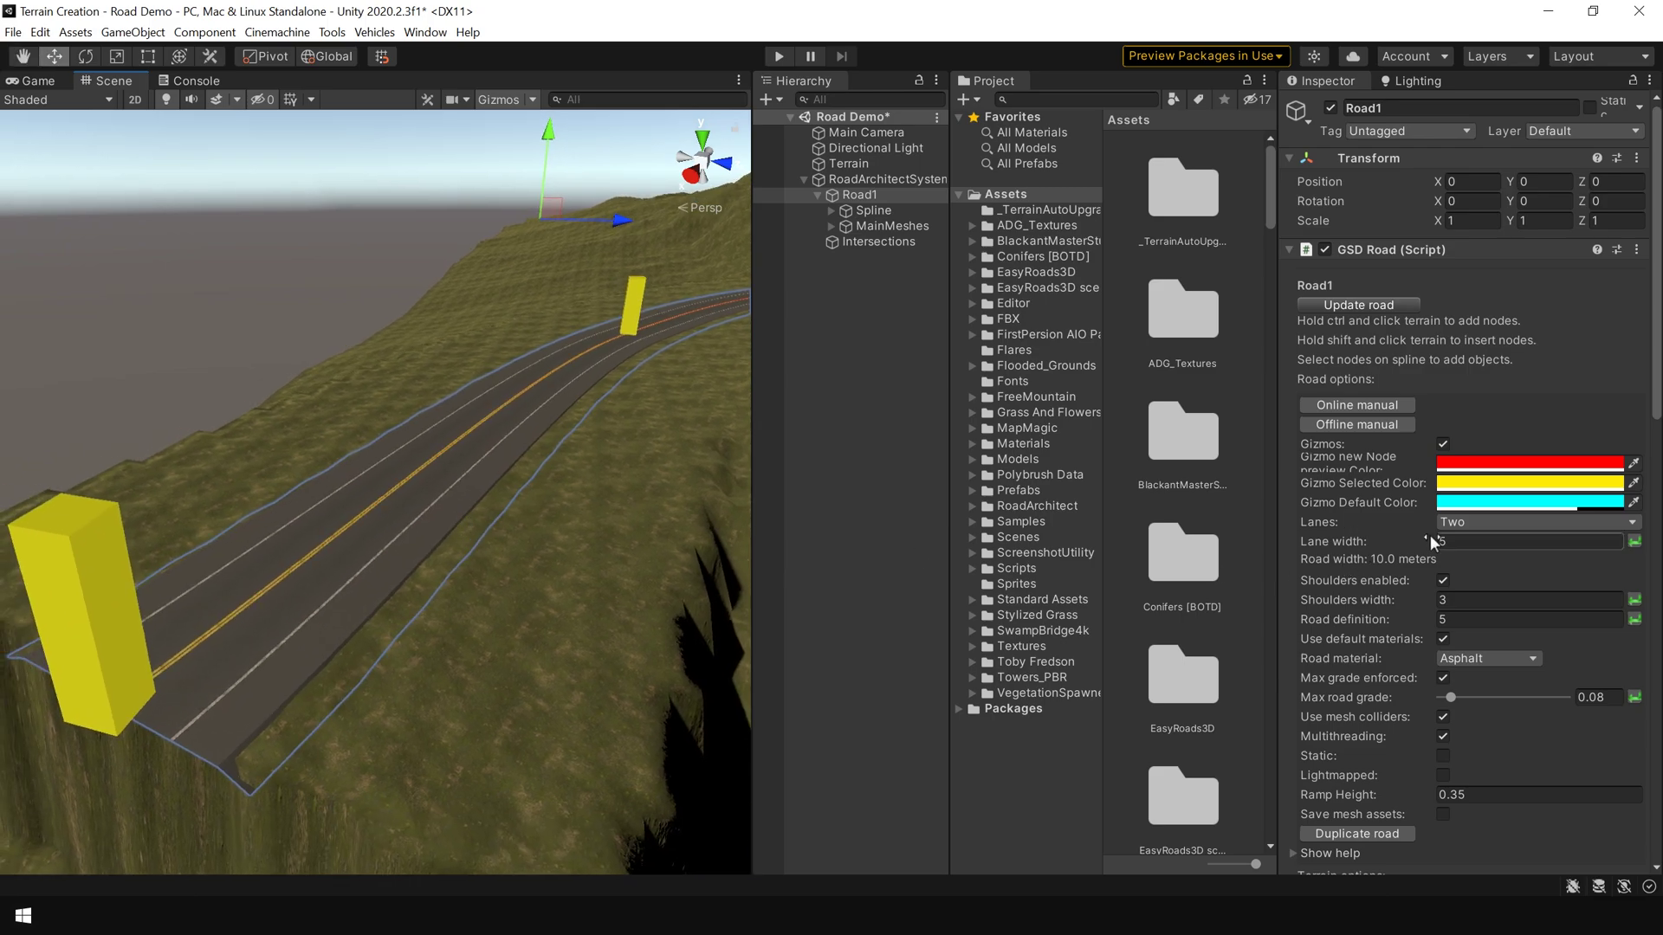
left_click(1472, 522)
left_click(1488, 558)
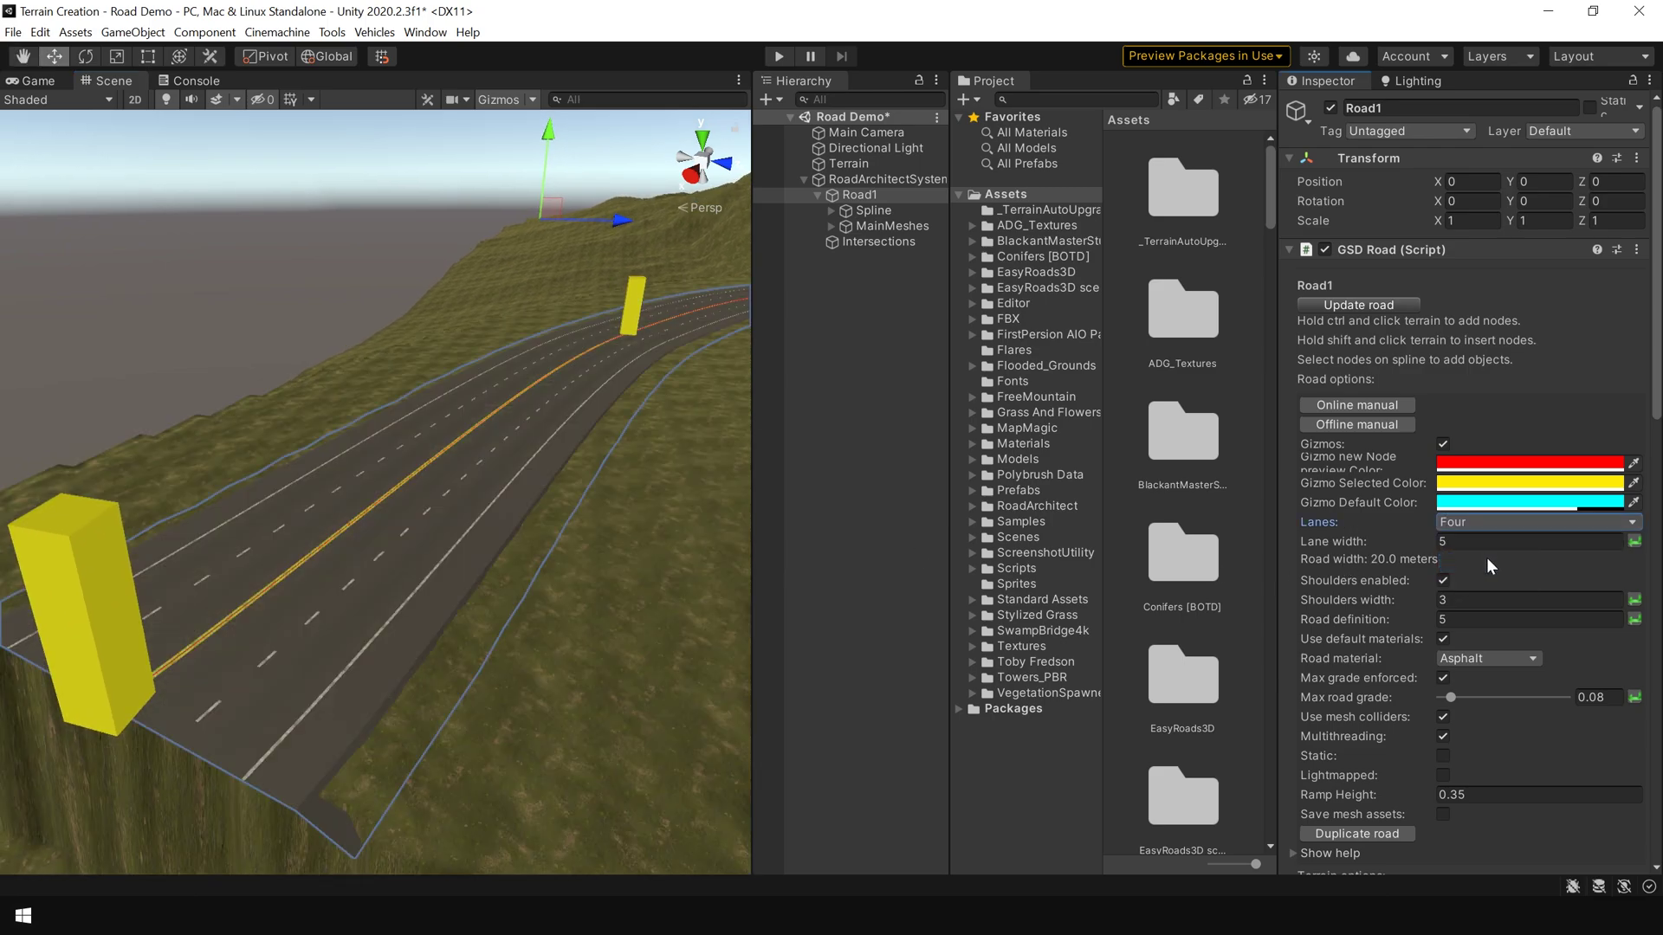
Try Six lanes on Road1, and return the lane count to Four
left_click(1489, 523)
left_click(1482, 581)
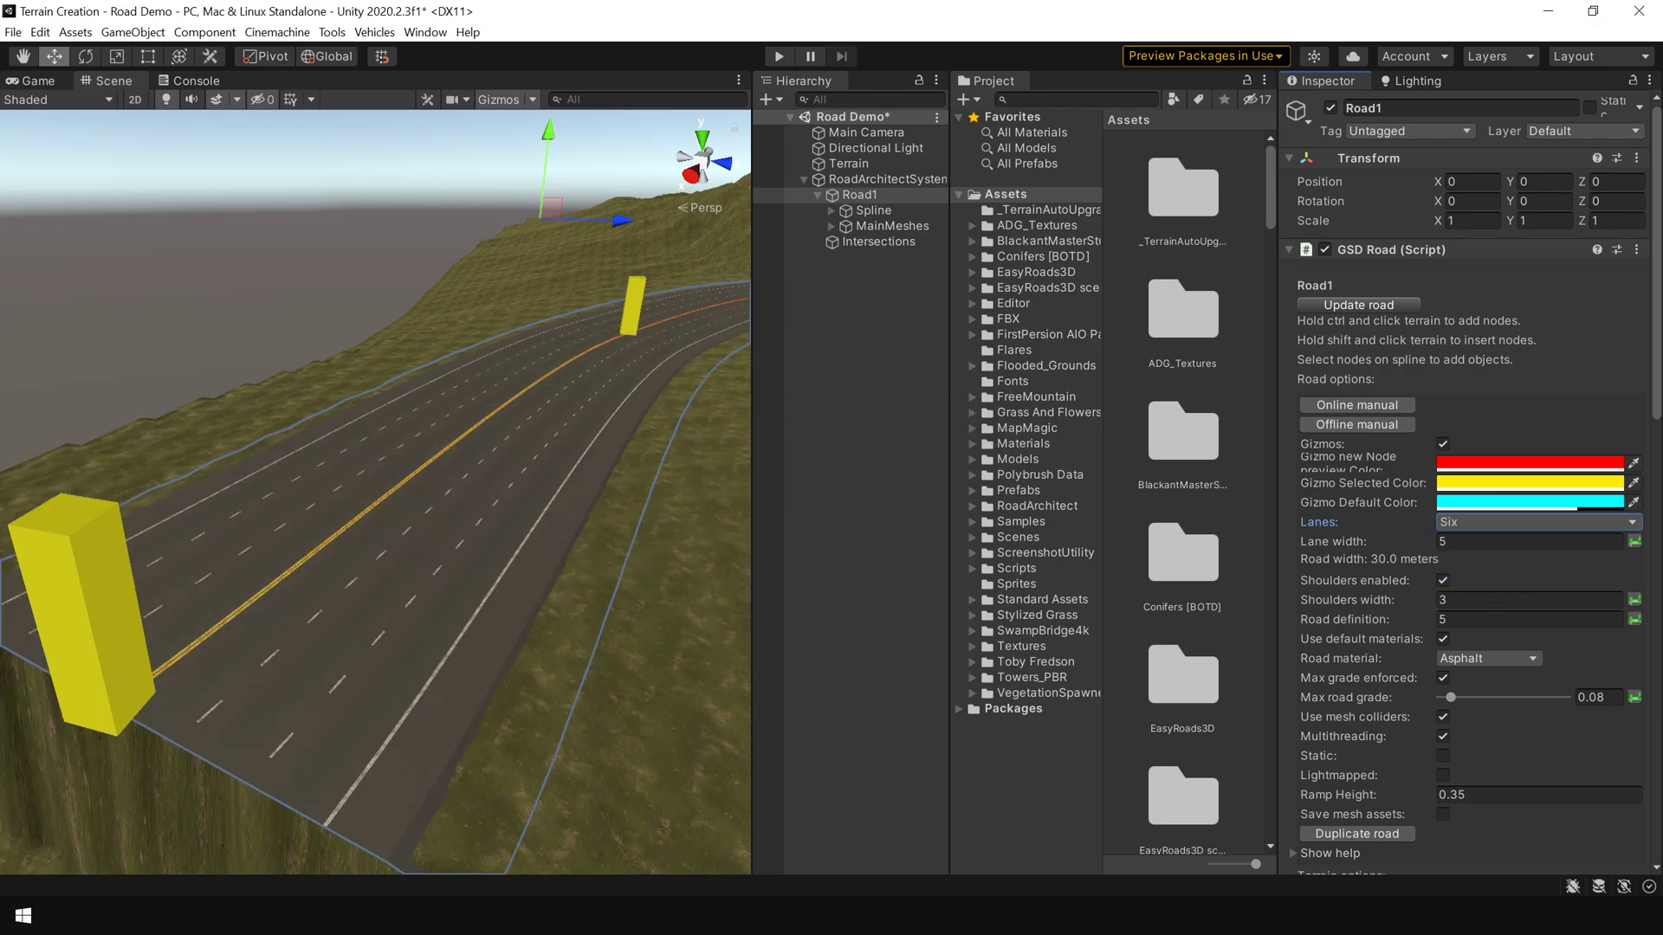
left_click(1491, 525)
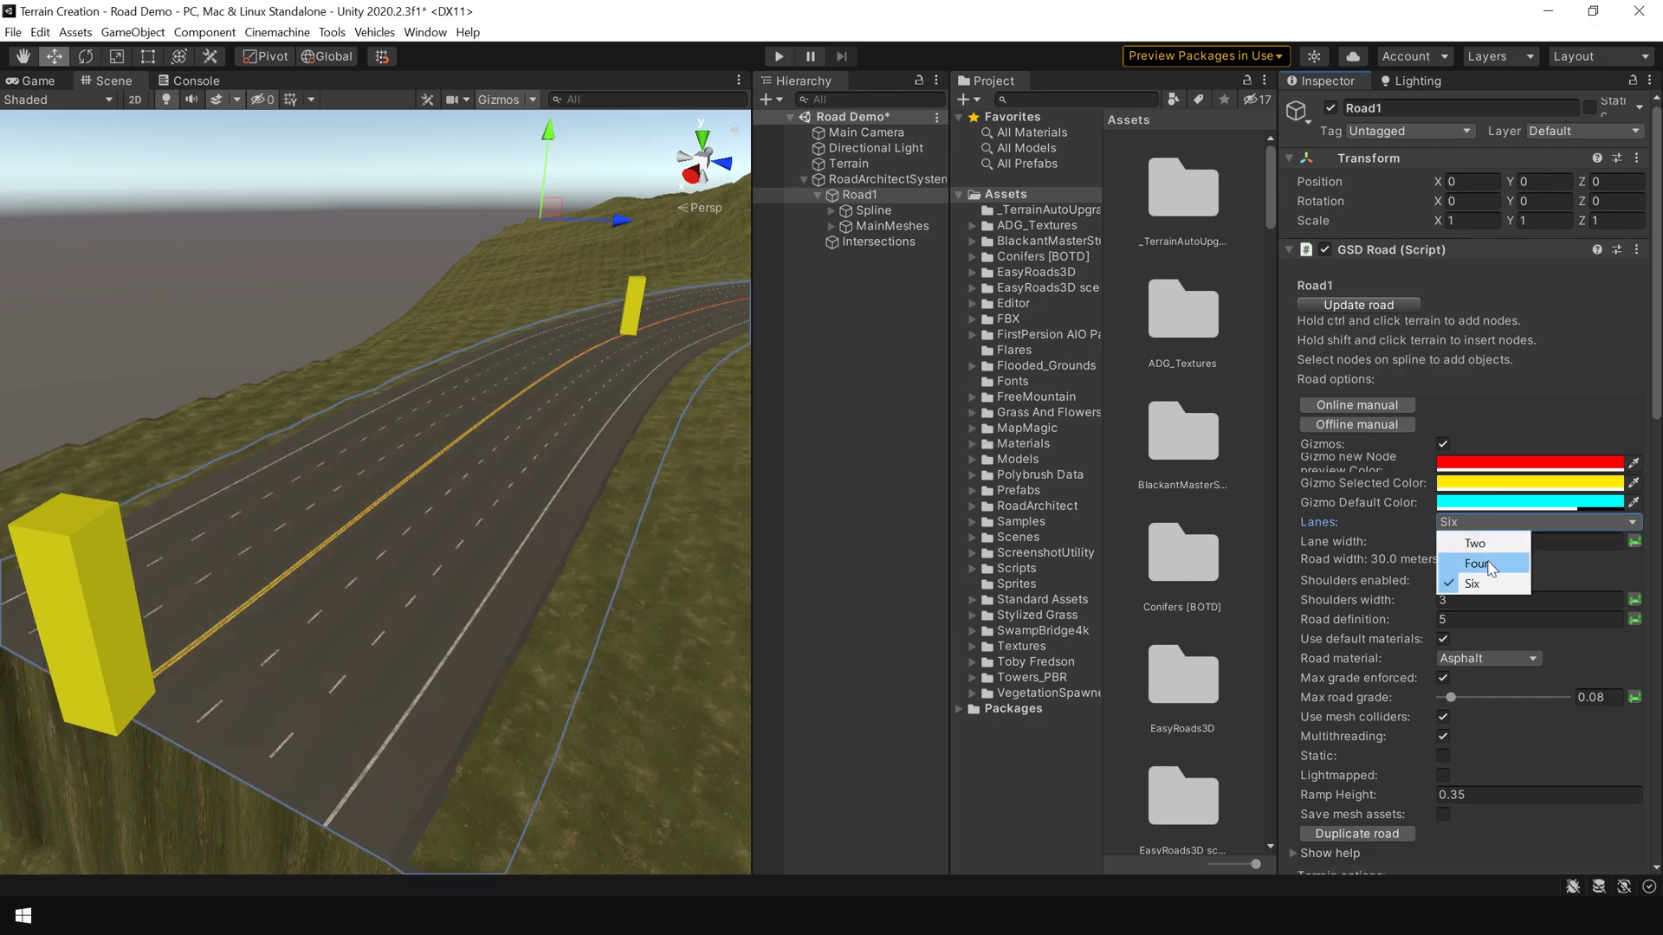
left_click(1486, 564)
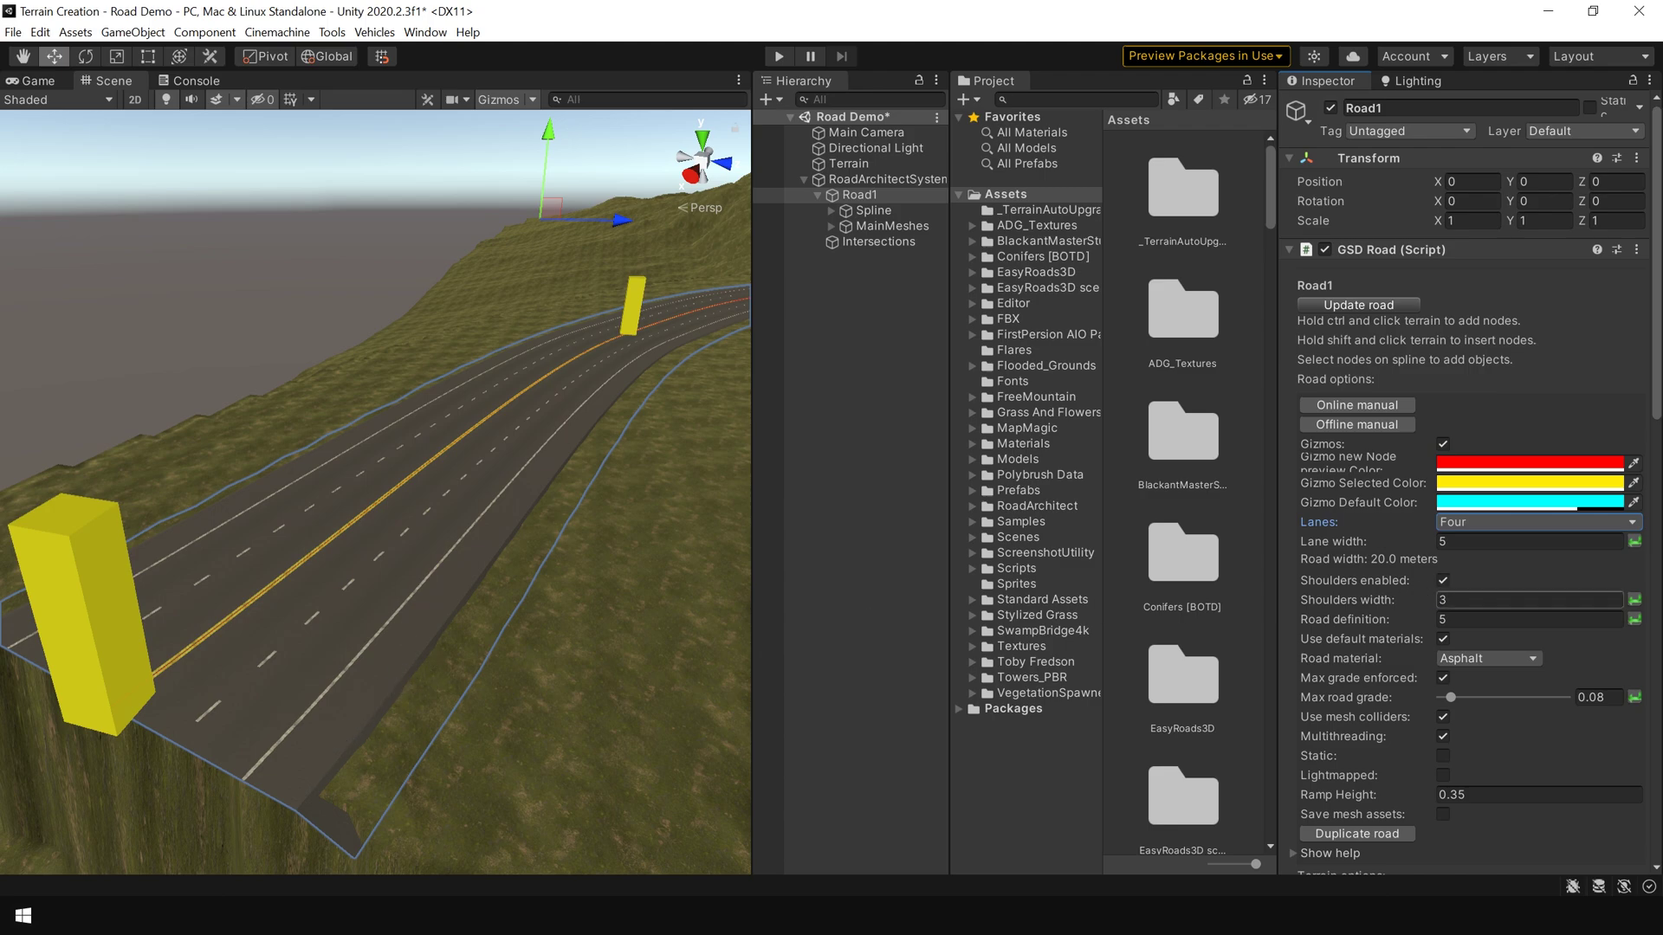
Try Road1 without shoulders, and enable the shoulders again, updating the road after each change
left_click(1442, 580)
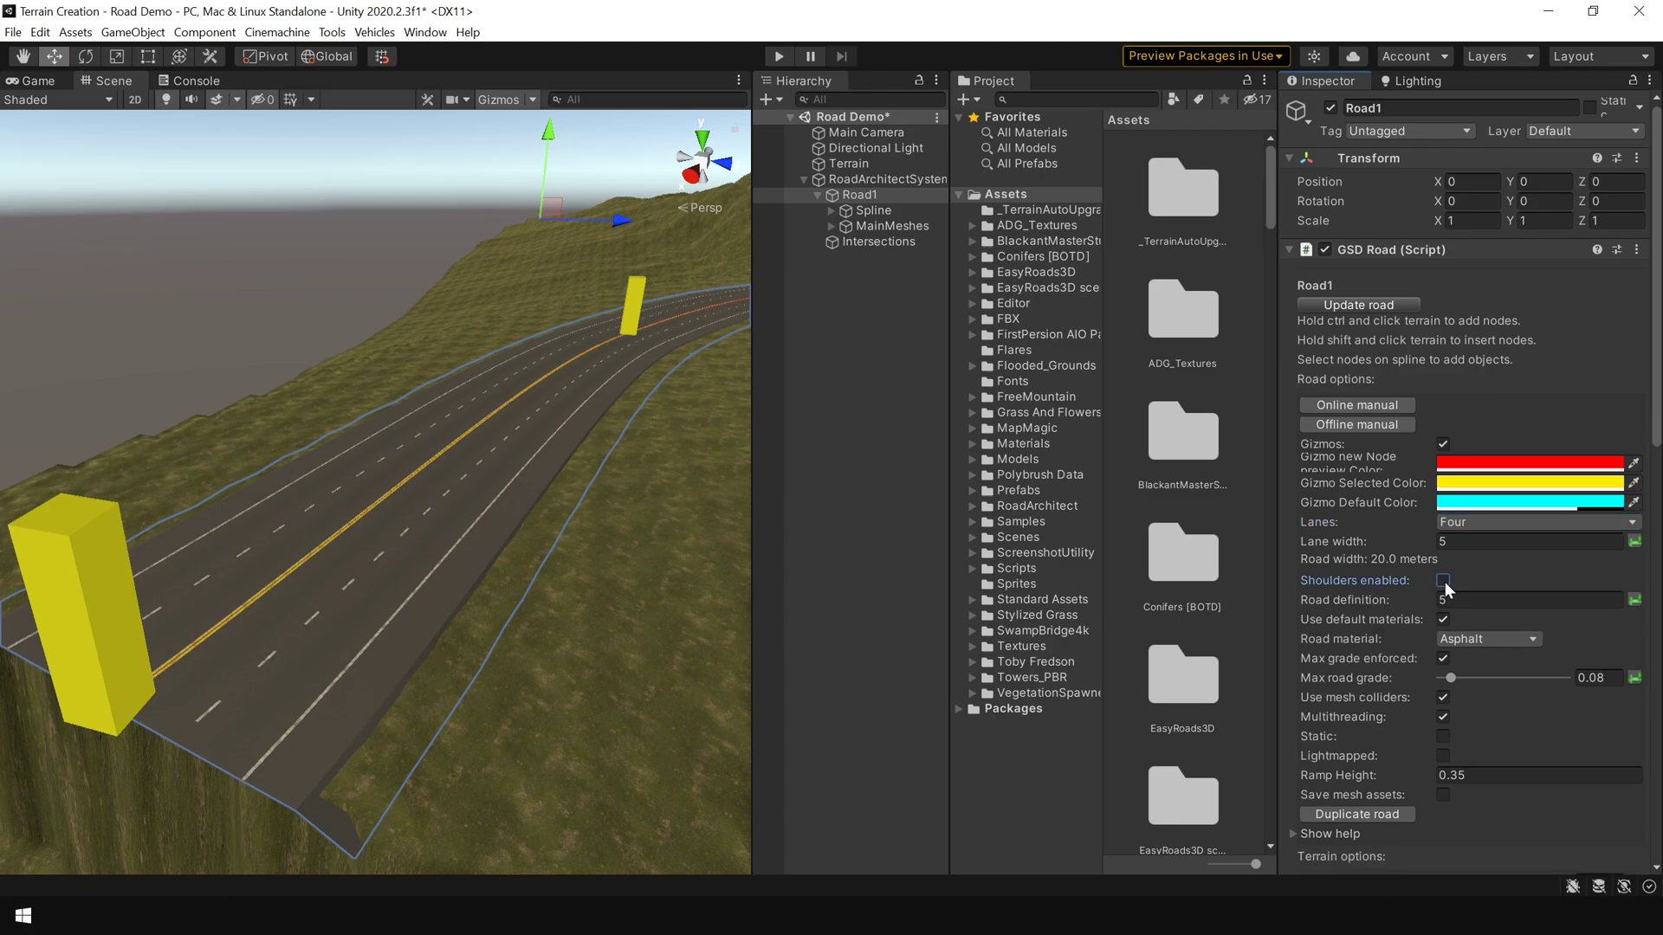
left_click(1375, 306)
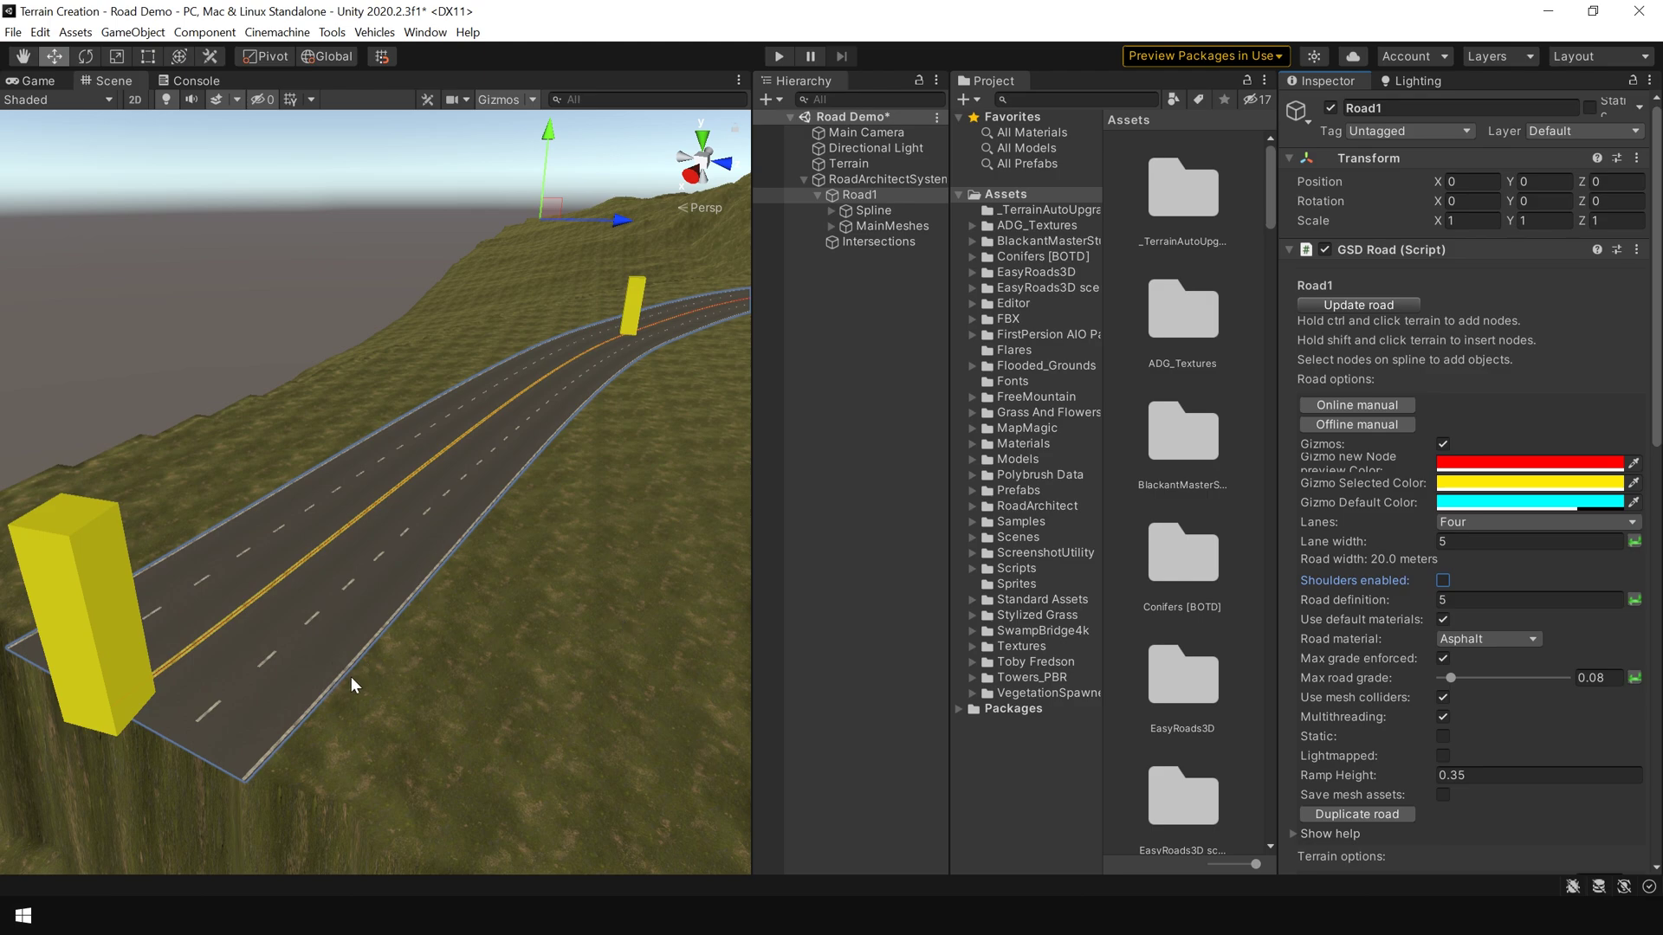
left_click(1443, 580)
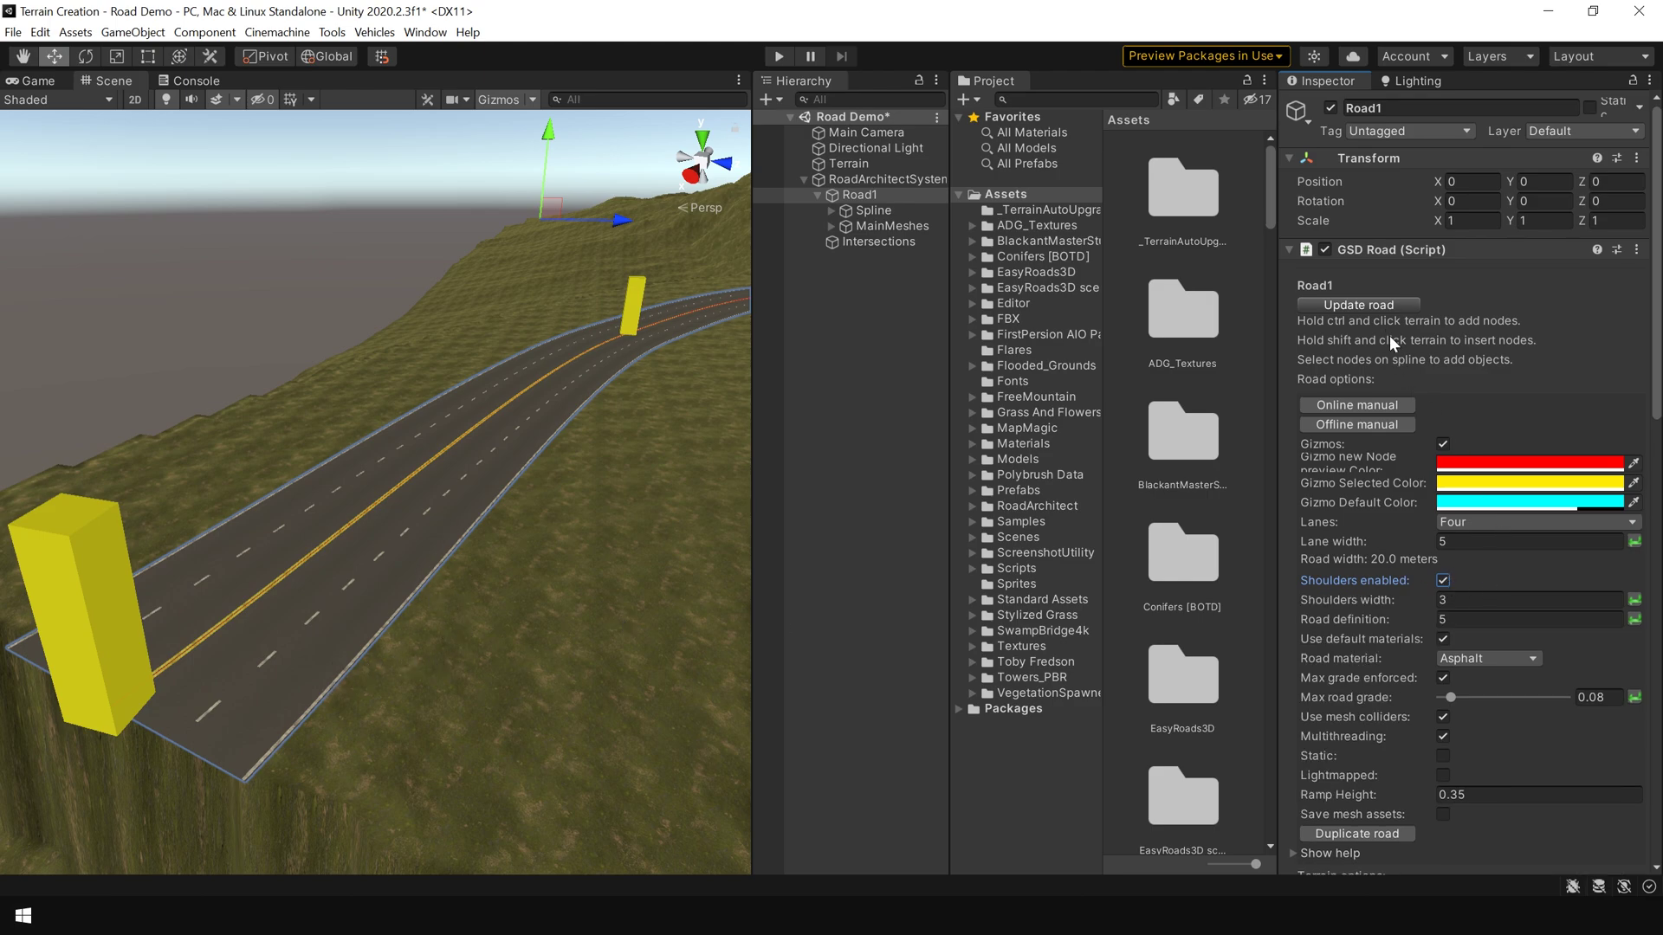
left_click(1384, 306)
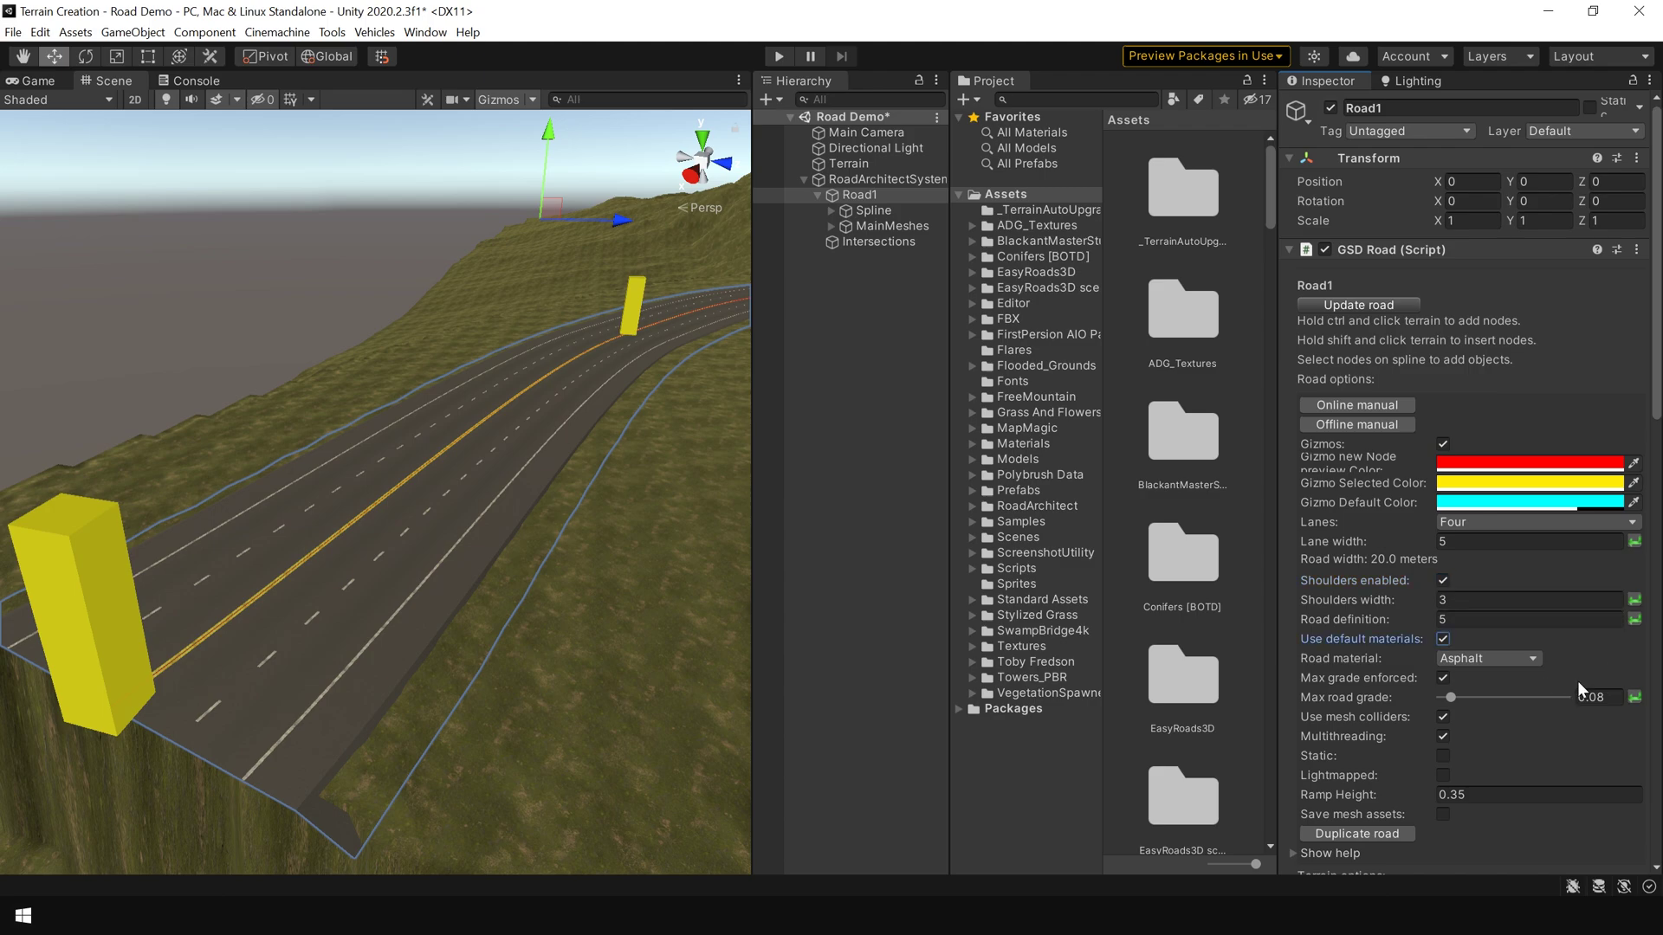
Try other road materials on Road1, including Brick, updating the road for each, and return the material to Asphalt
left_click(1507, 658)
left_click(1498, 703)
left_click(1394, 303)
left_click(1491, 639)
left_click(1477, 700)
left_click(1394, 305)
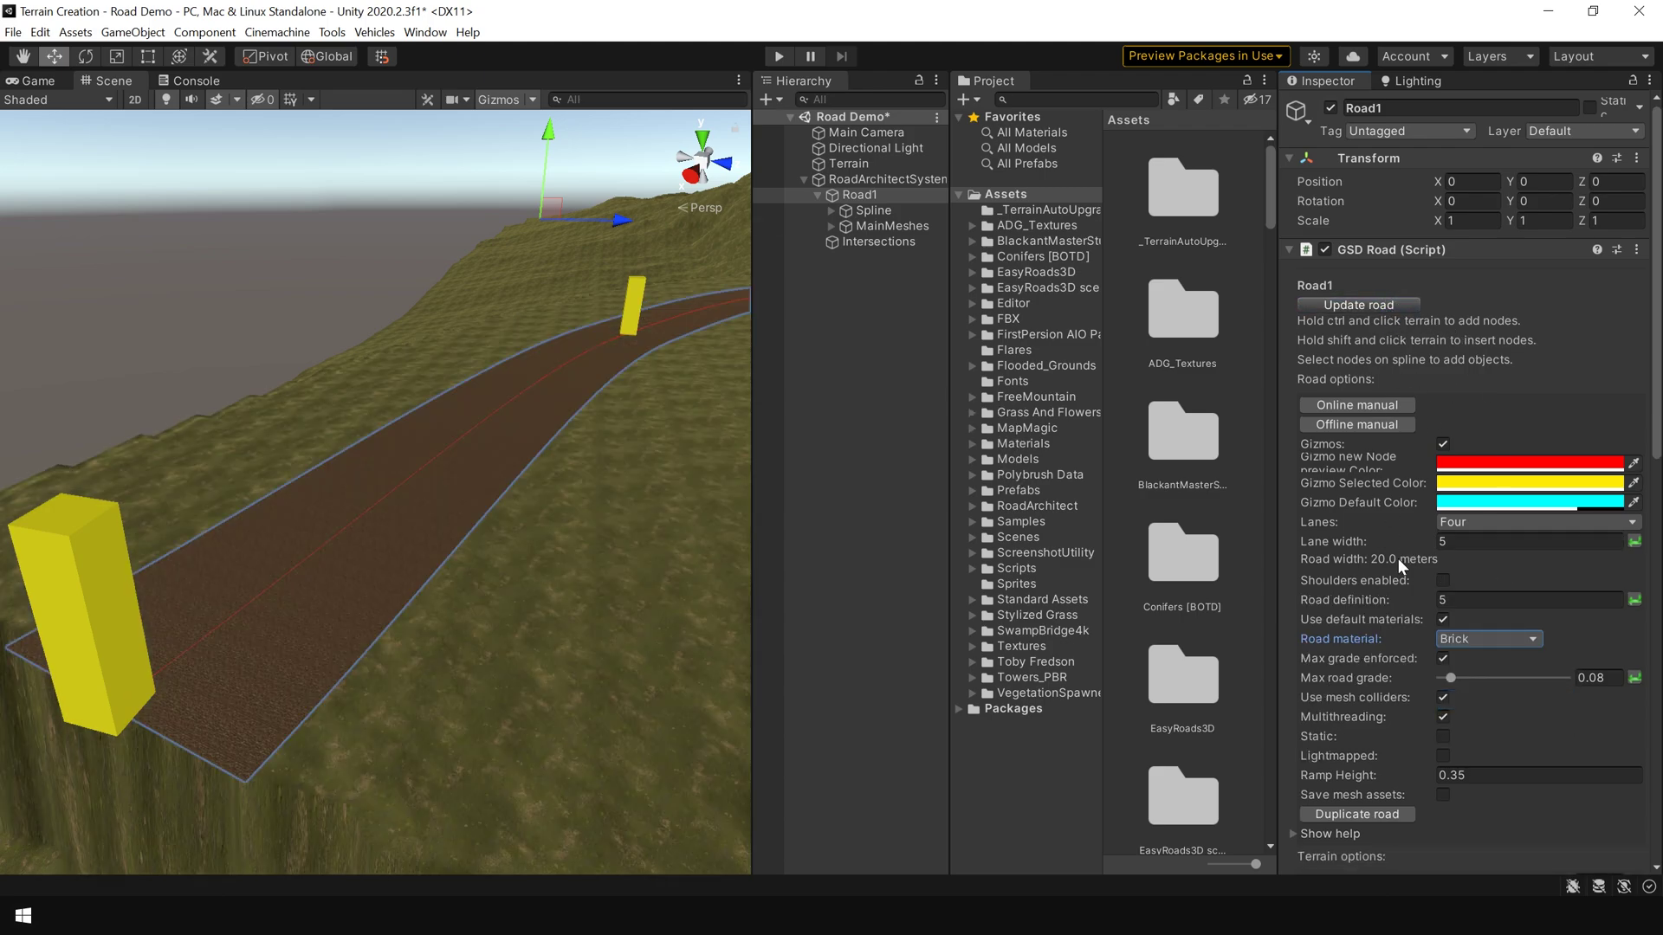
left_click(1491, 639)
left_click(1497, 721)
left_click(1407, 304)
left_click(1491, 639)
left_click(1500, 665)
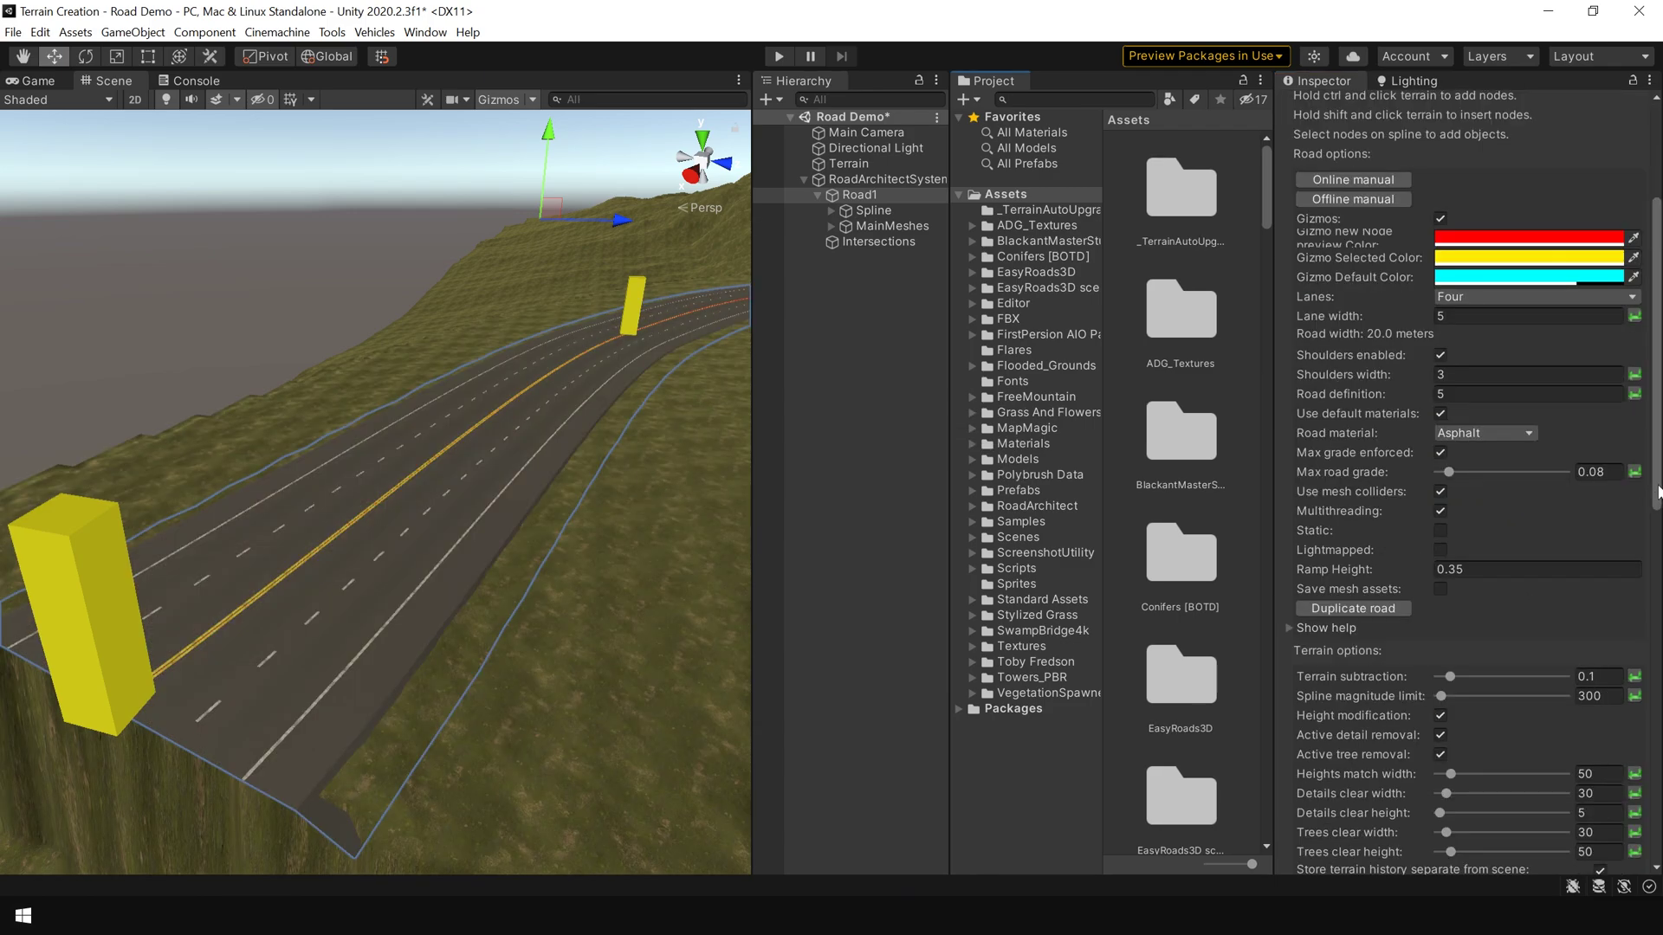
Locate the GSDRoad1 road base material of Road1 in the project's RoadArchitect Materials folder
scroll(1657, 491, "down", 15)
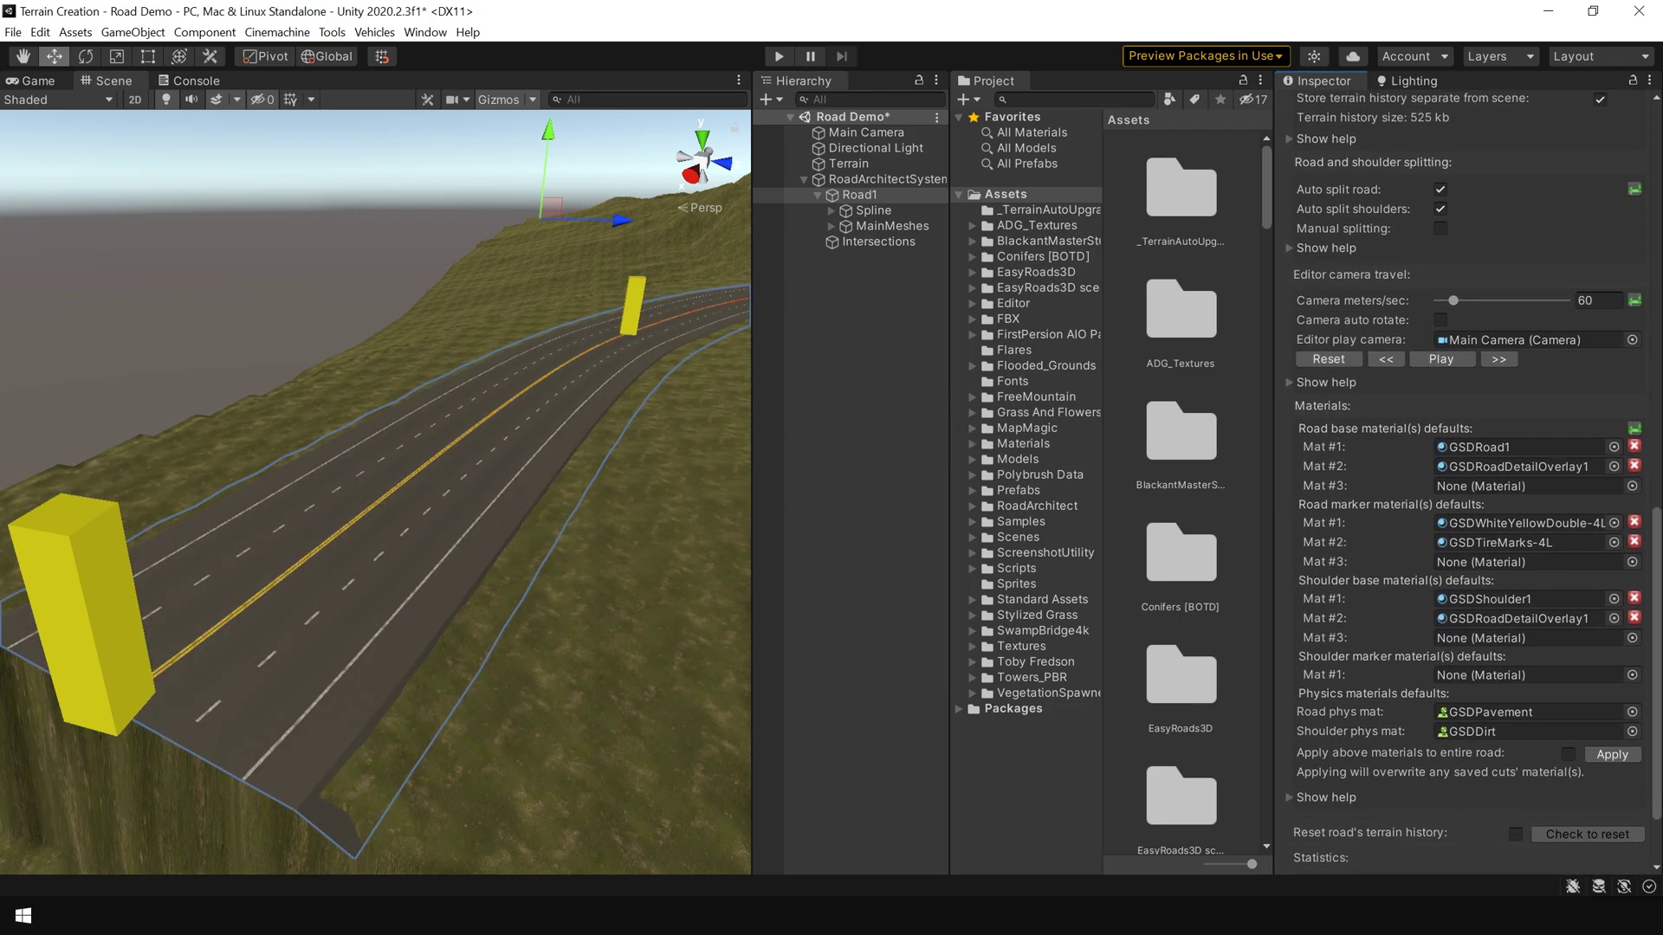
left_click(1496, 355)
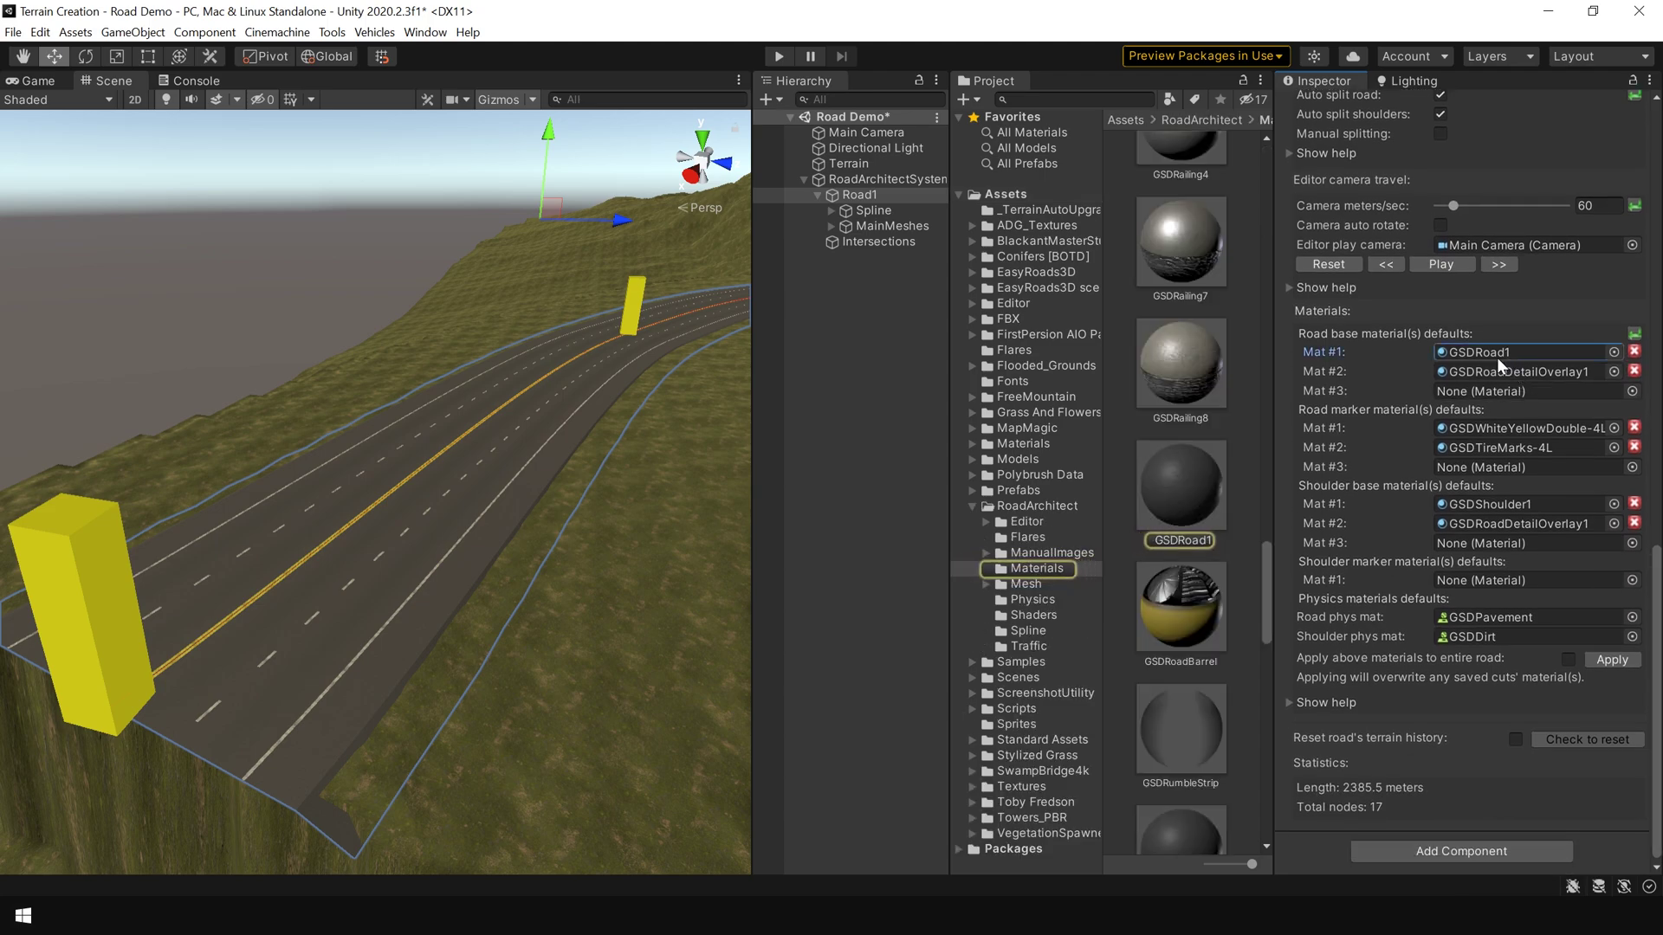
Try other albedo textures on the GSDRoad1 material, including the Railing8, RoadBarrel and RoadReflector diffuse maps, and restore the original road texture
left_click(1178, 485)
scroll(1335, 304, "up", 5)
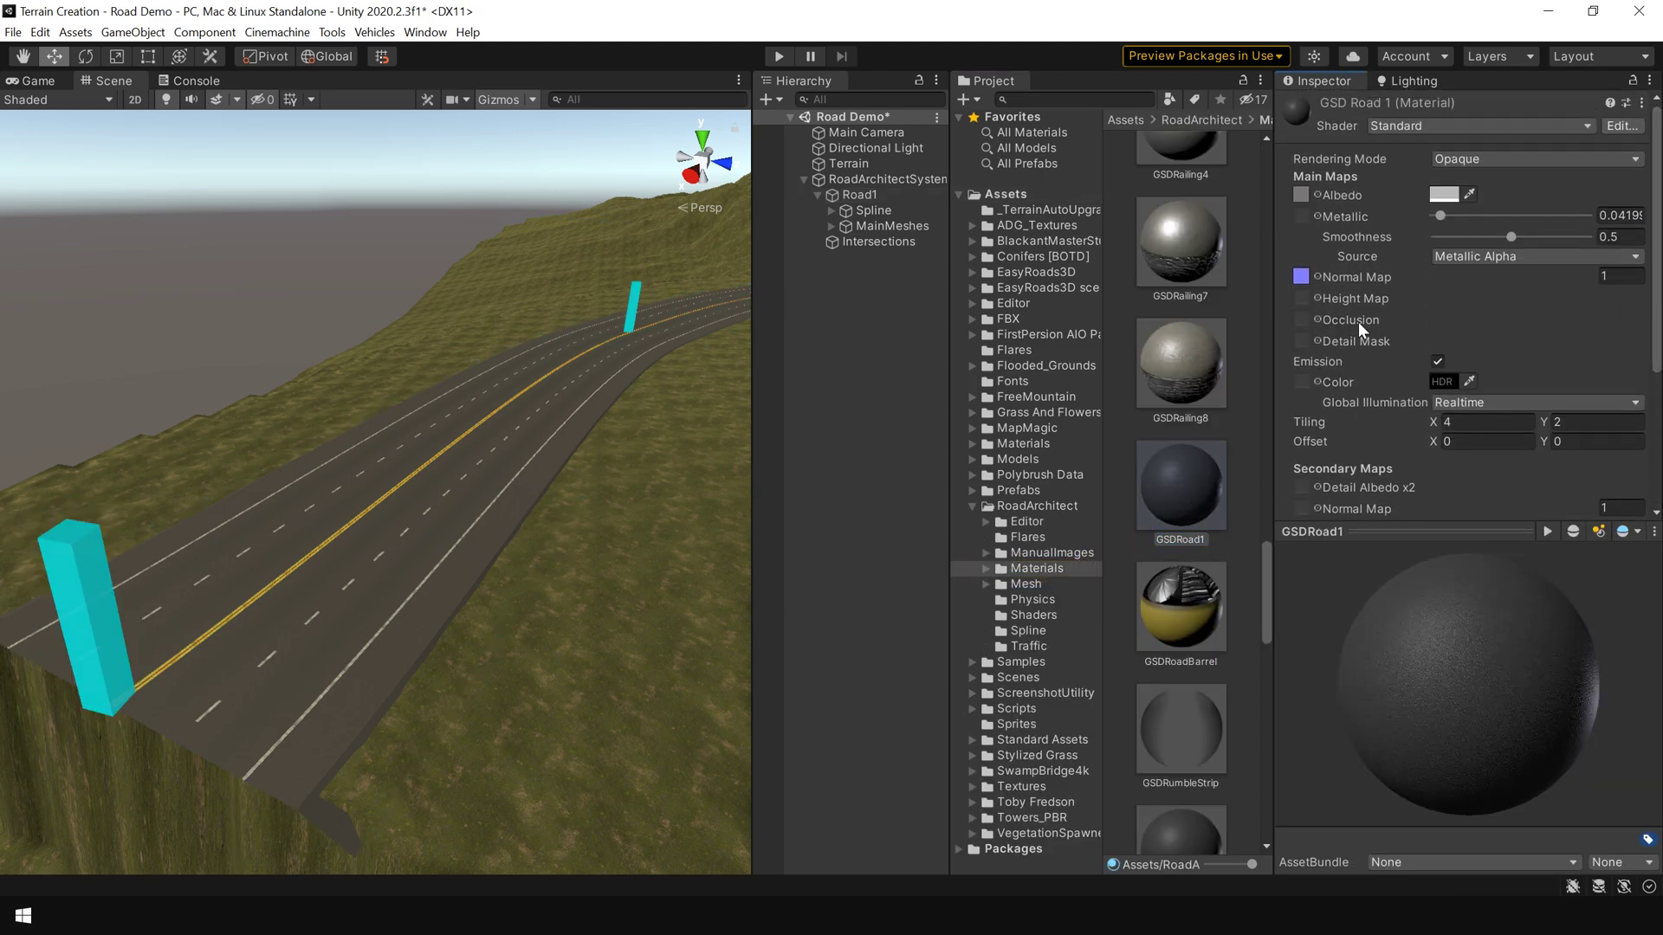
left_click(1318, 195)
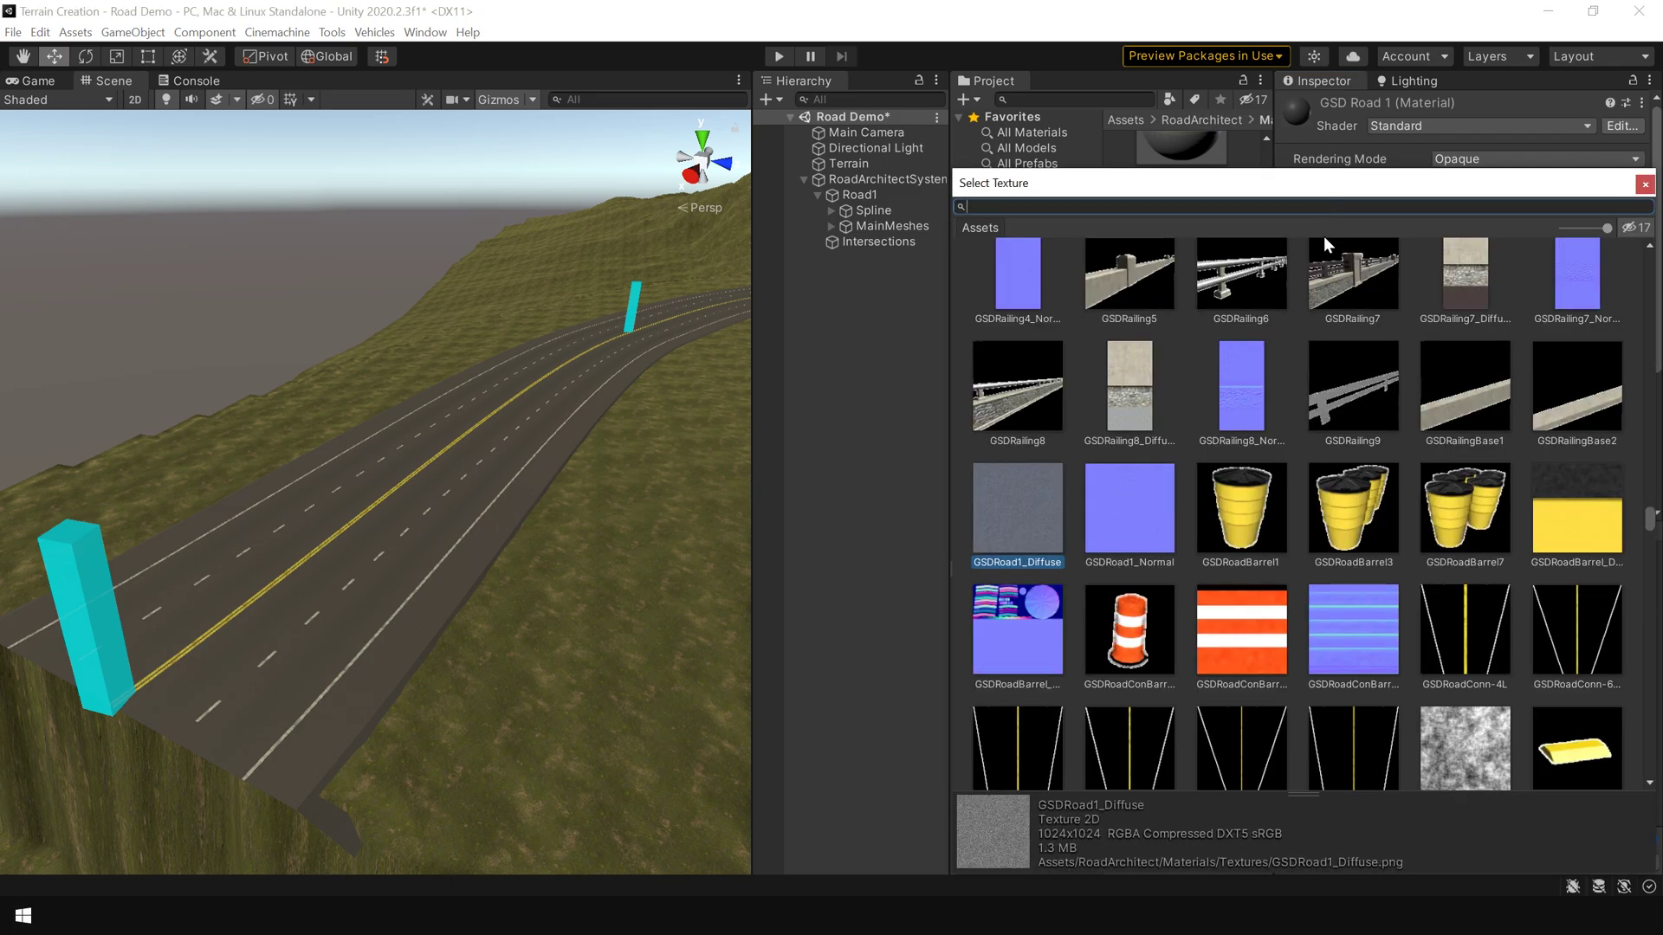
left_click(1130, 381)
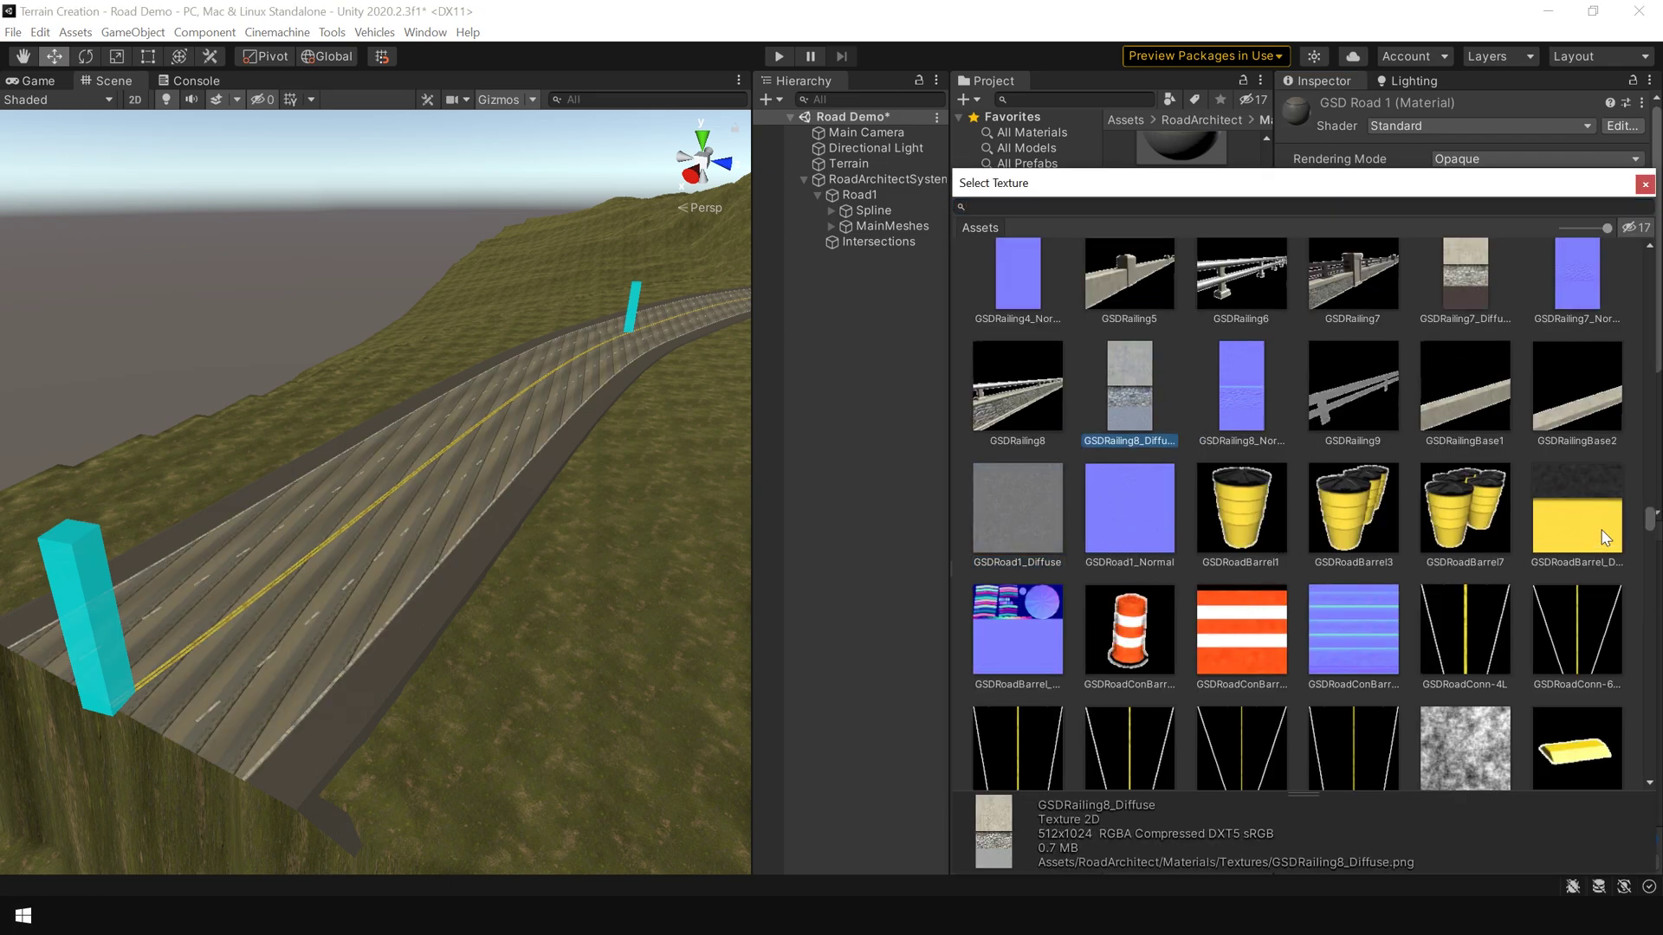
left_click(1576, 511)
scroll(1043, 684, "down", 3)
left_click(1042, 685)
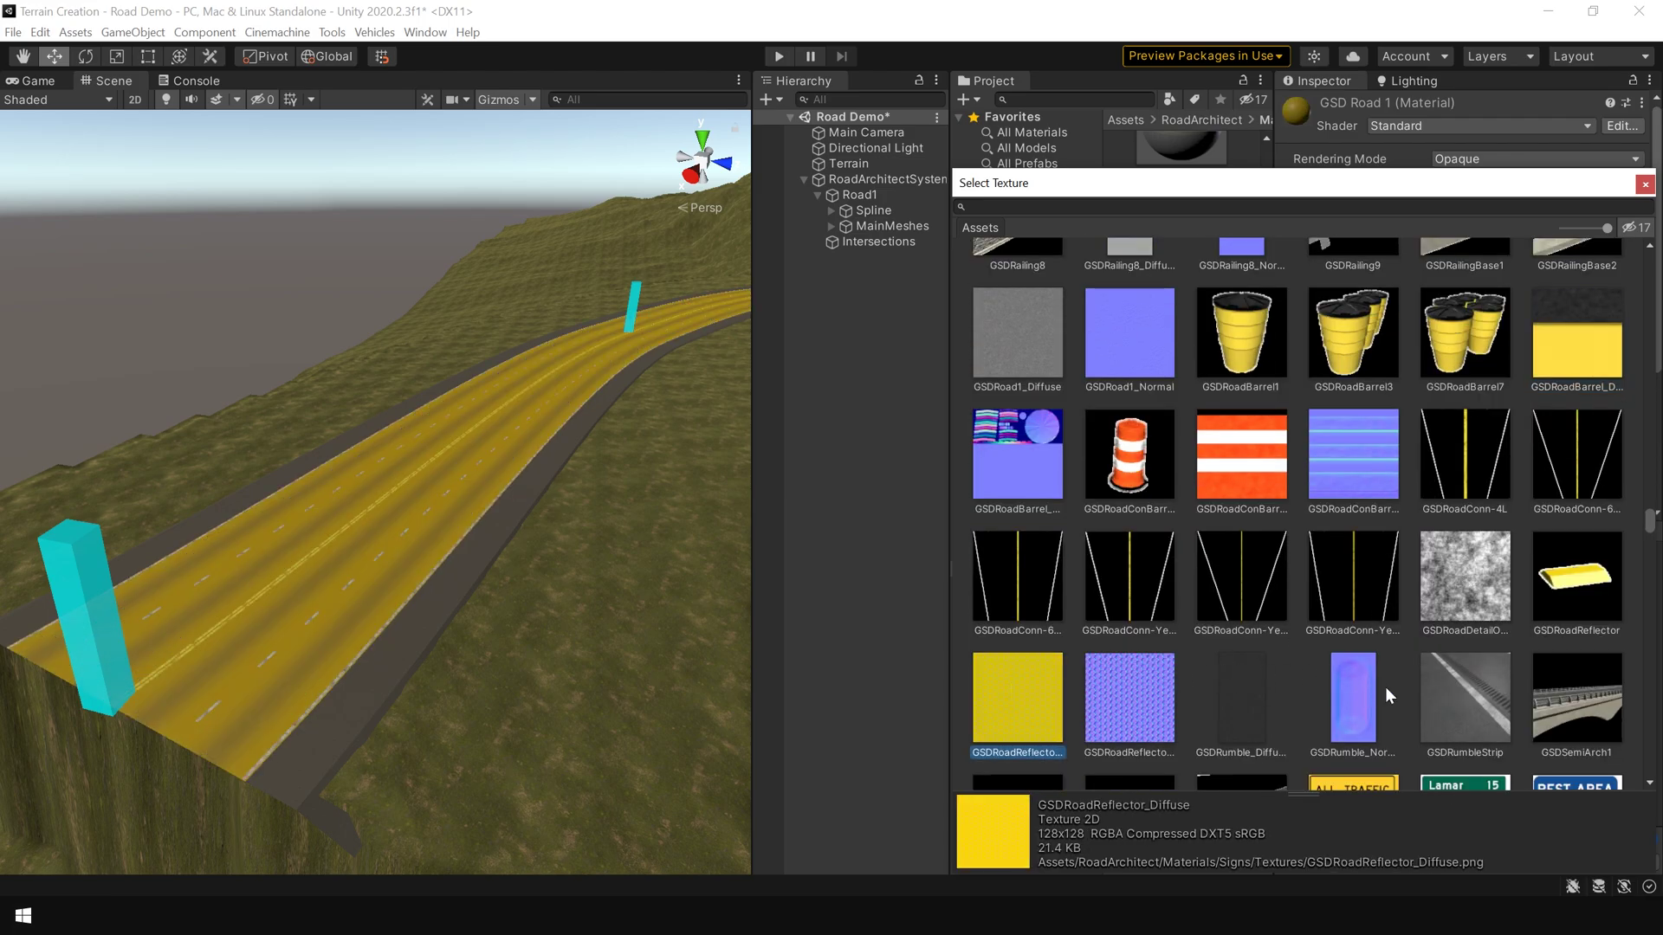
scroll(1391, 698, "down", 3)
left_click(1469, 606)
left_click(1645, 185)
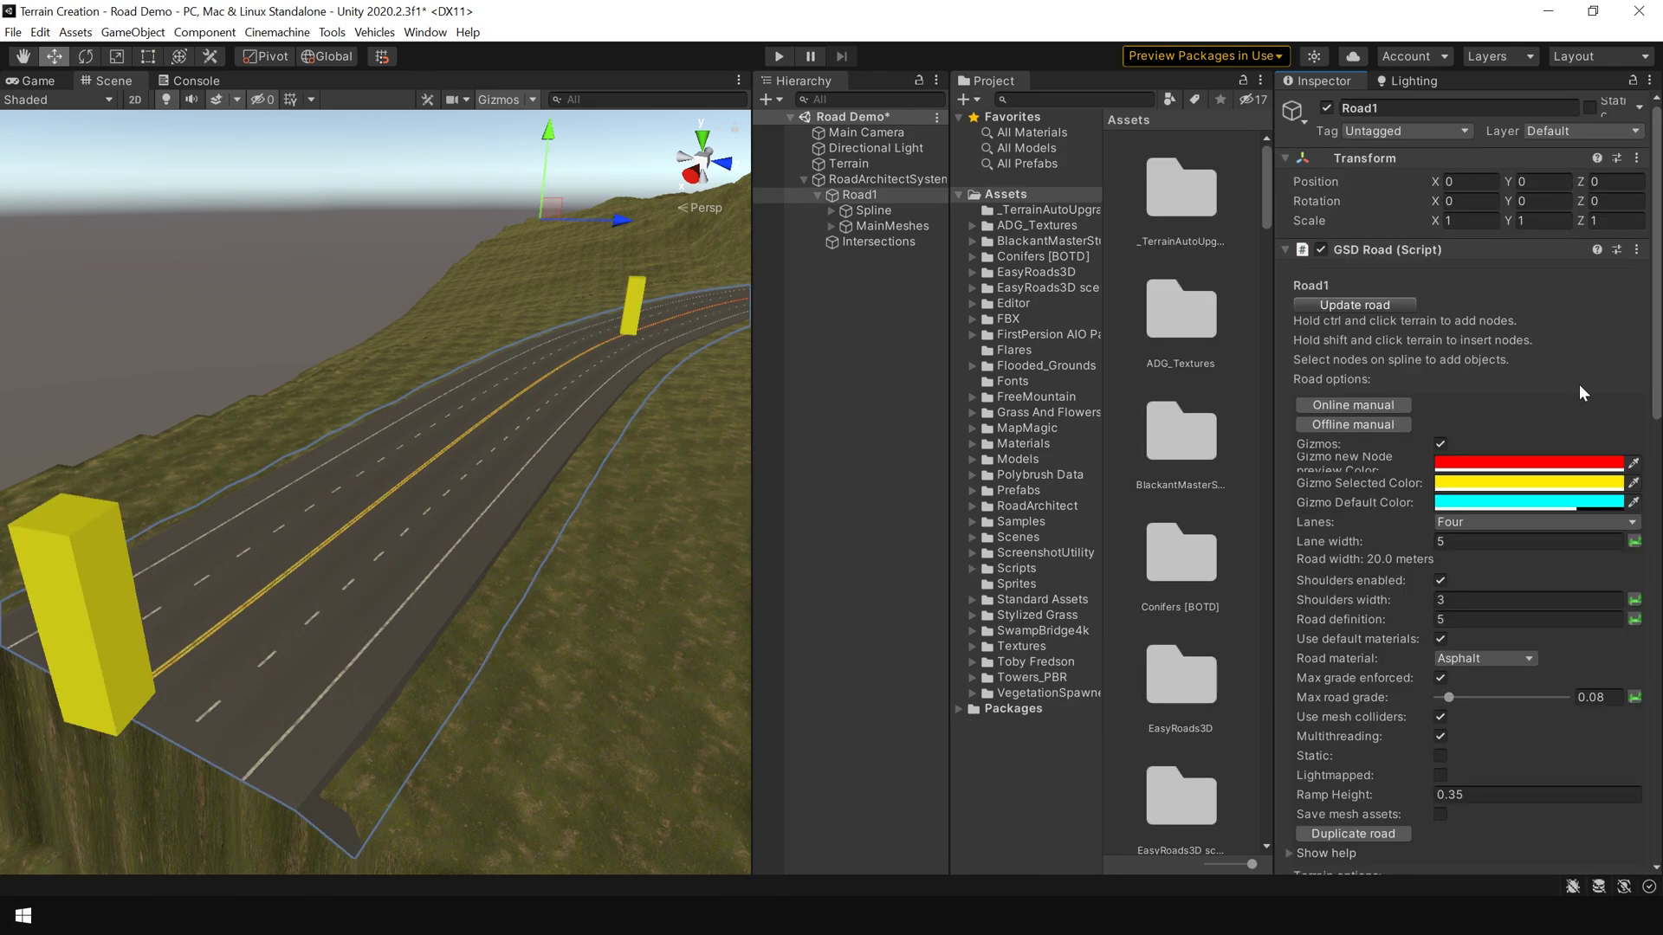
Look through Road1's road, terrain and splitting options, and clear the selection
scroll(1578, 393, "down", 8)
scroll(1473, 481, "down", 1)
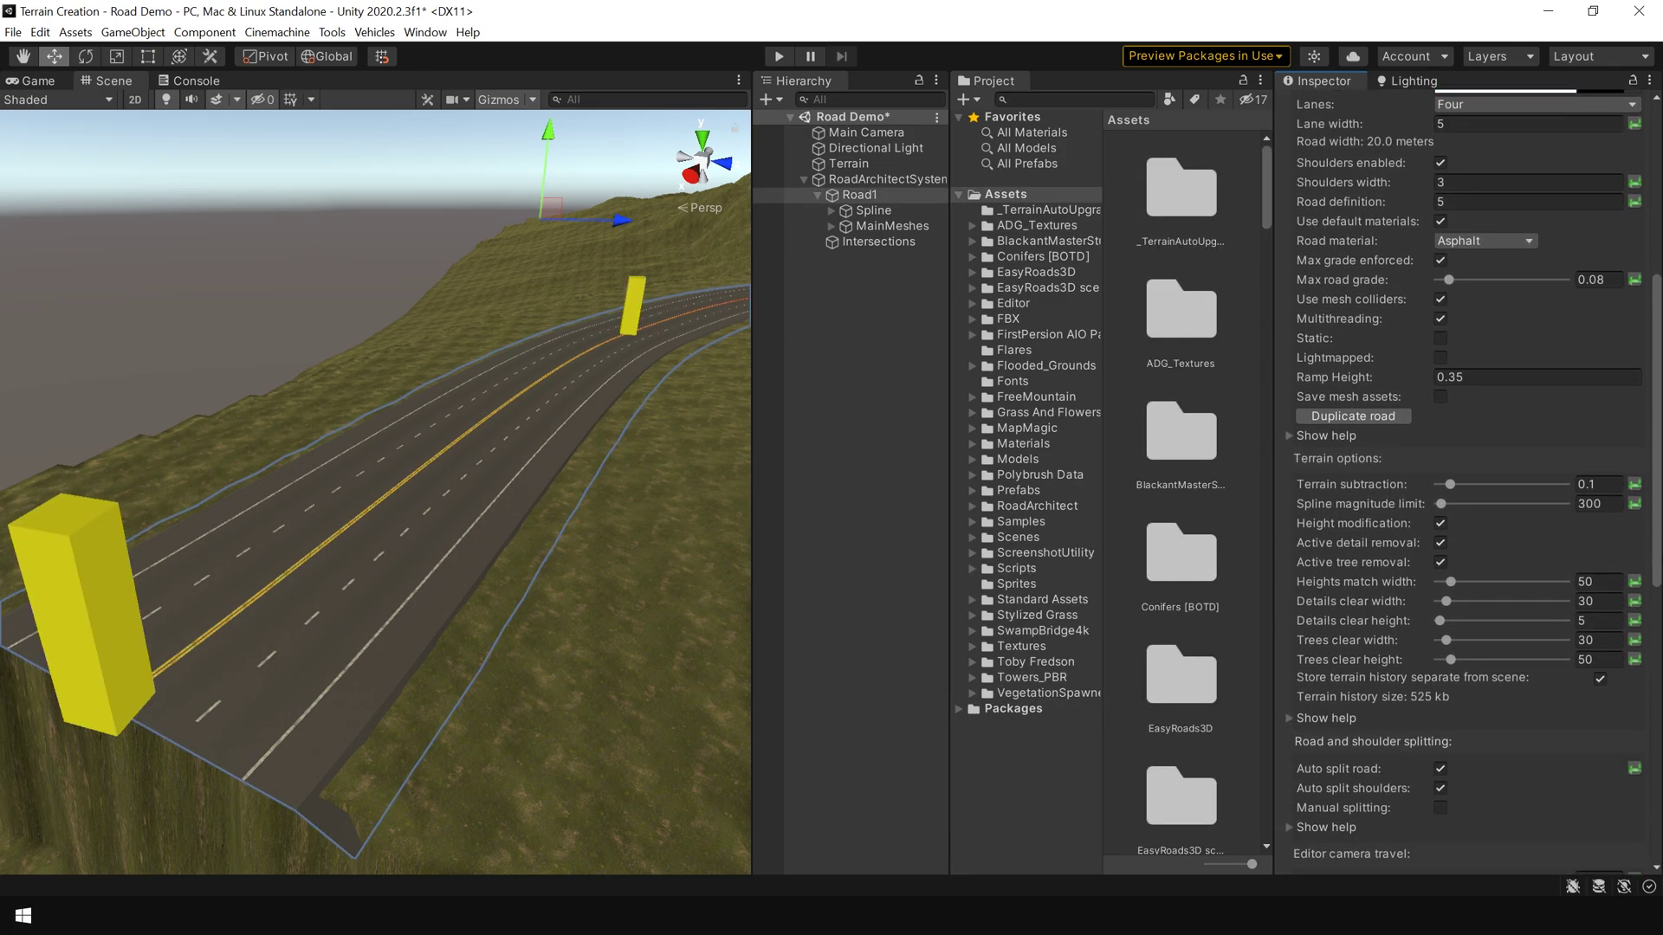
scroll(1472, 481, "down", 1)
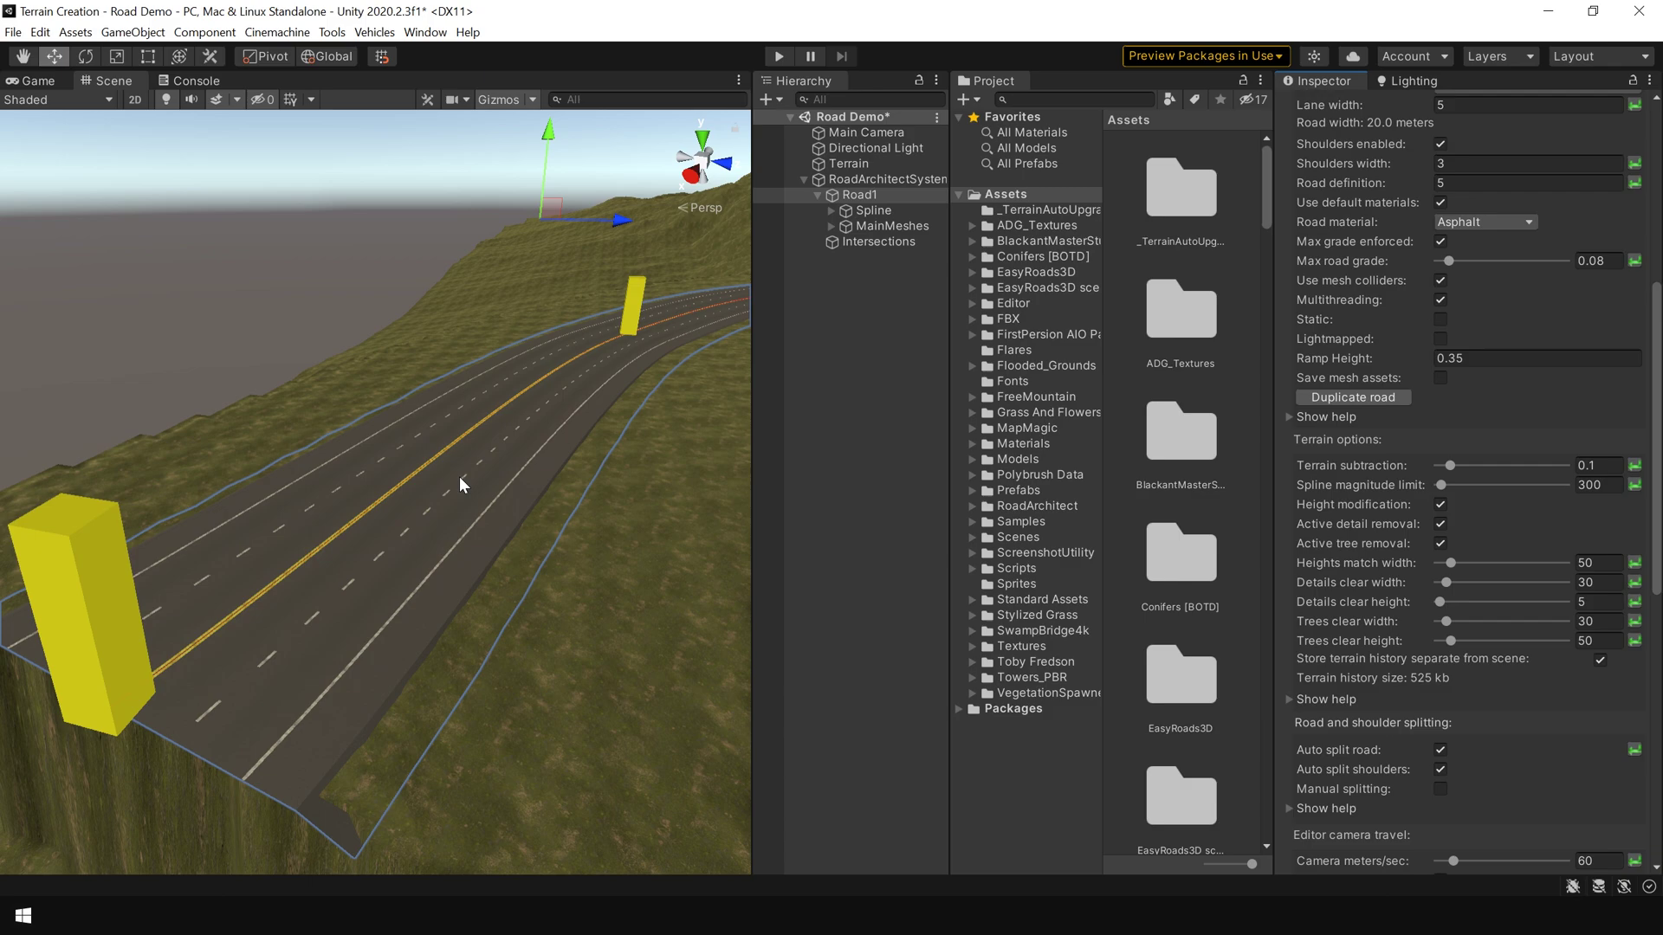
left_click(895, 397)
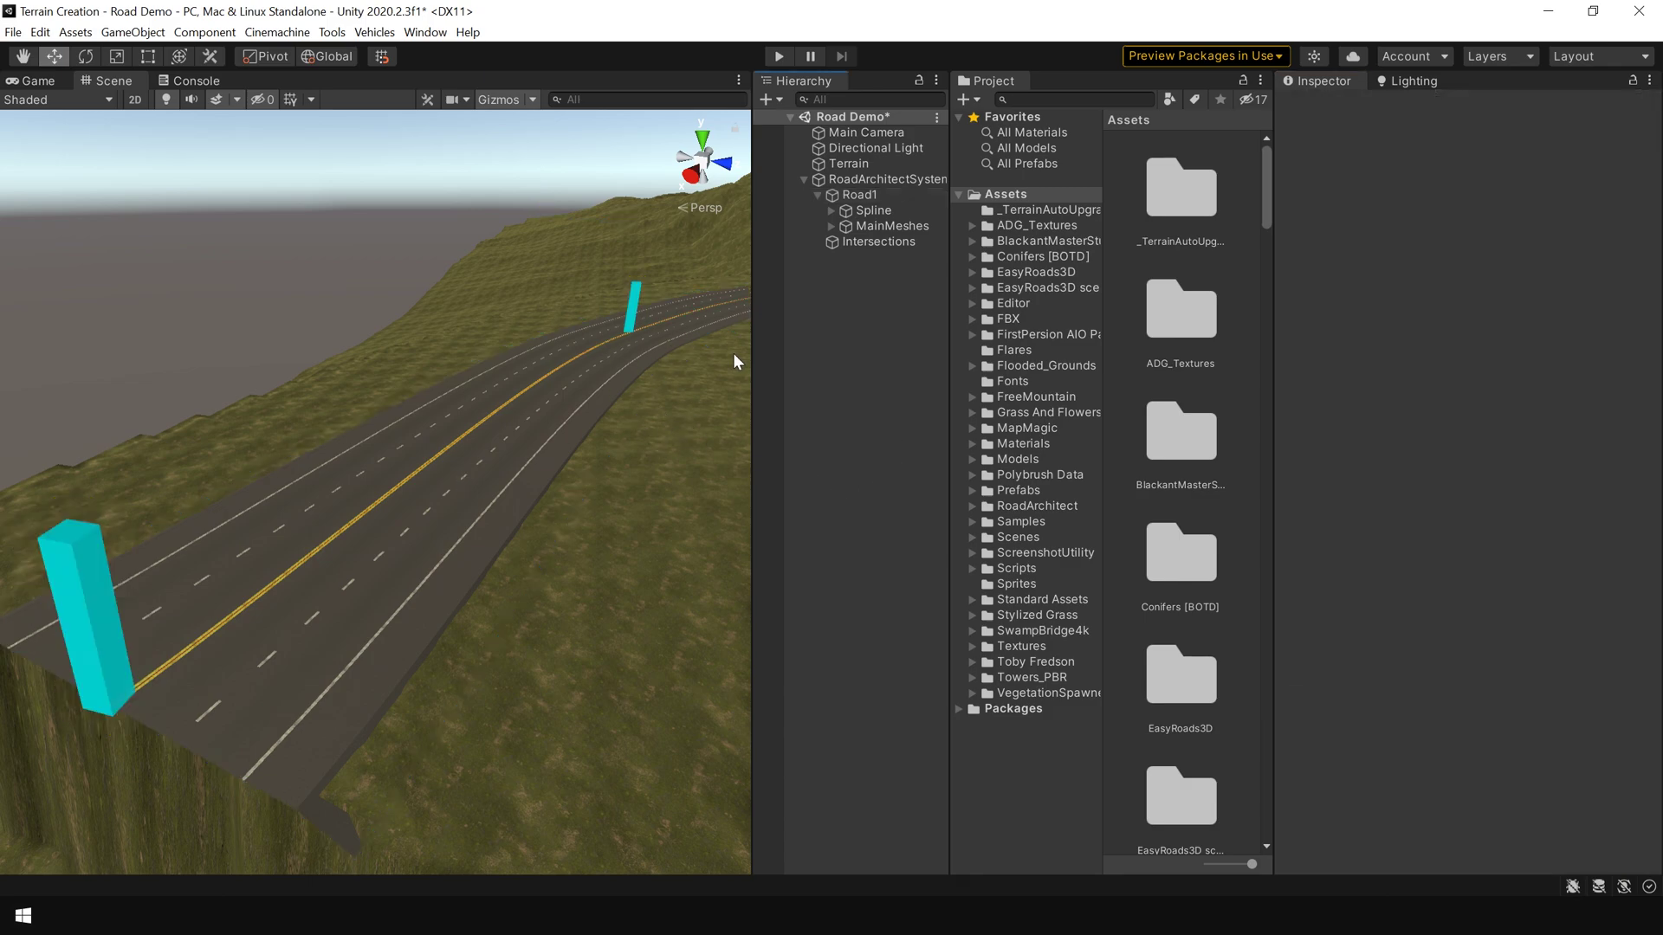
Add a second road to RoadArchitectSystem1 and place its first node near the terrain's edge, beside the start of Road1
key("alt")
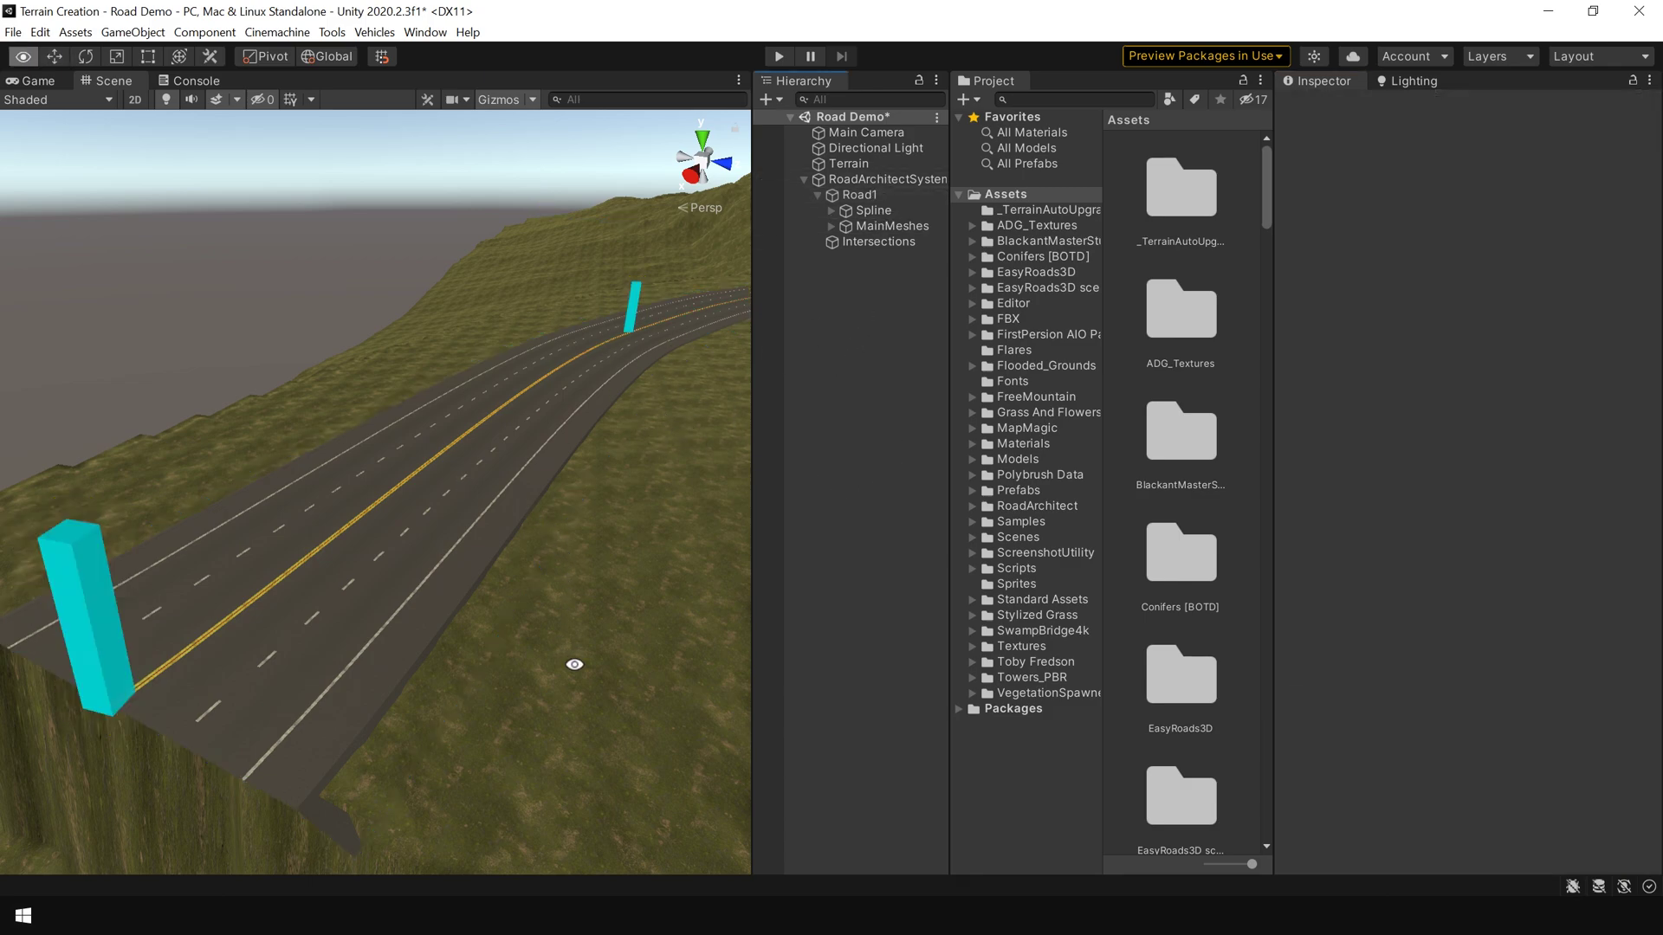
left_click_drag(575, 669, 443, 543, "alt")
scroll(455, 511, "down", 5)
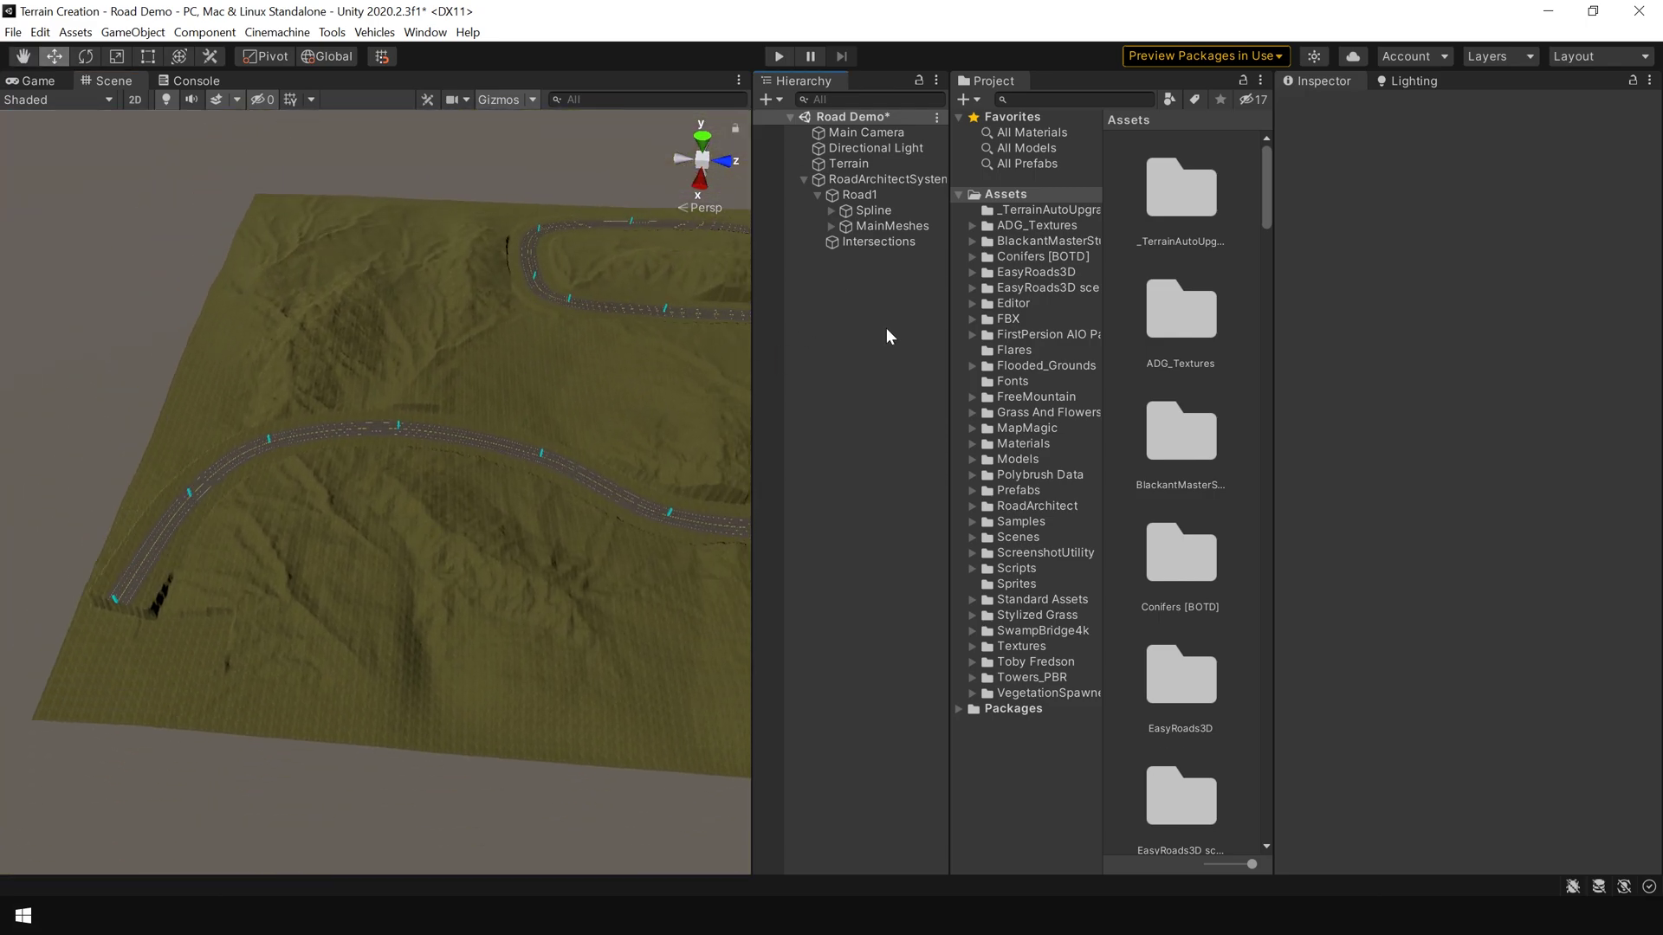
left_click(902, 178)
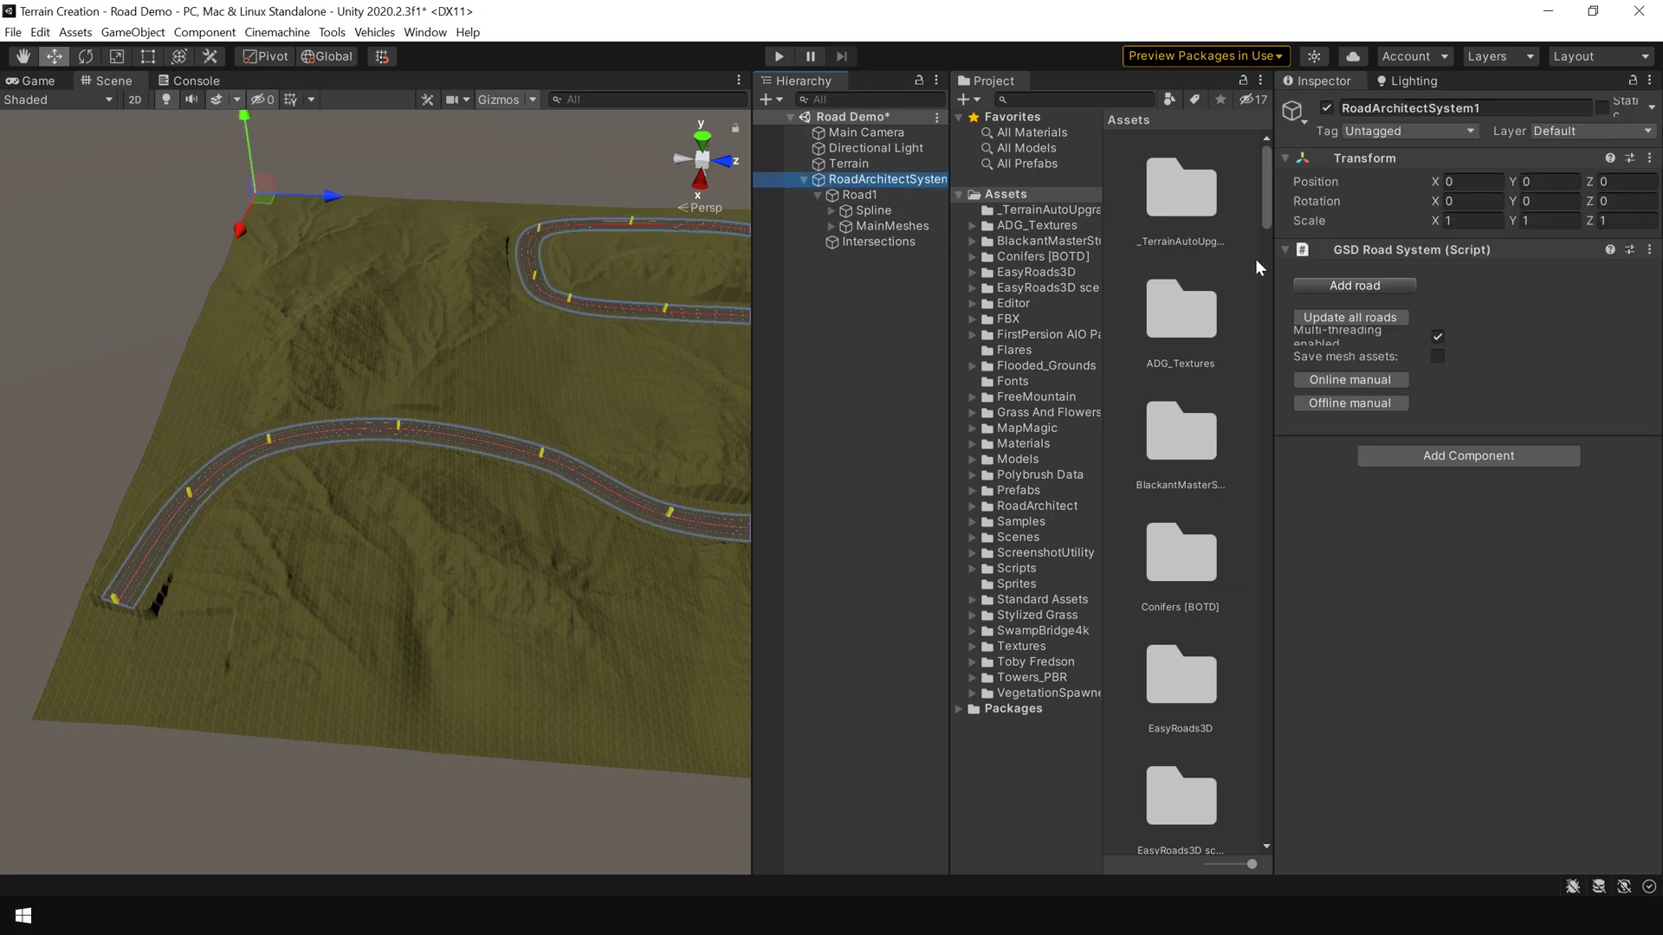
left_click(1365, 287)
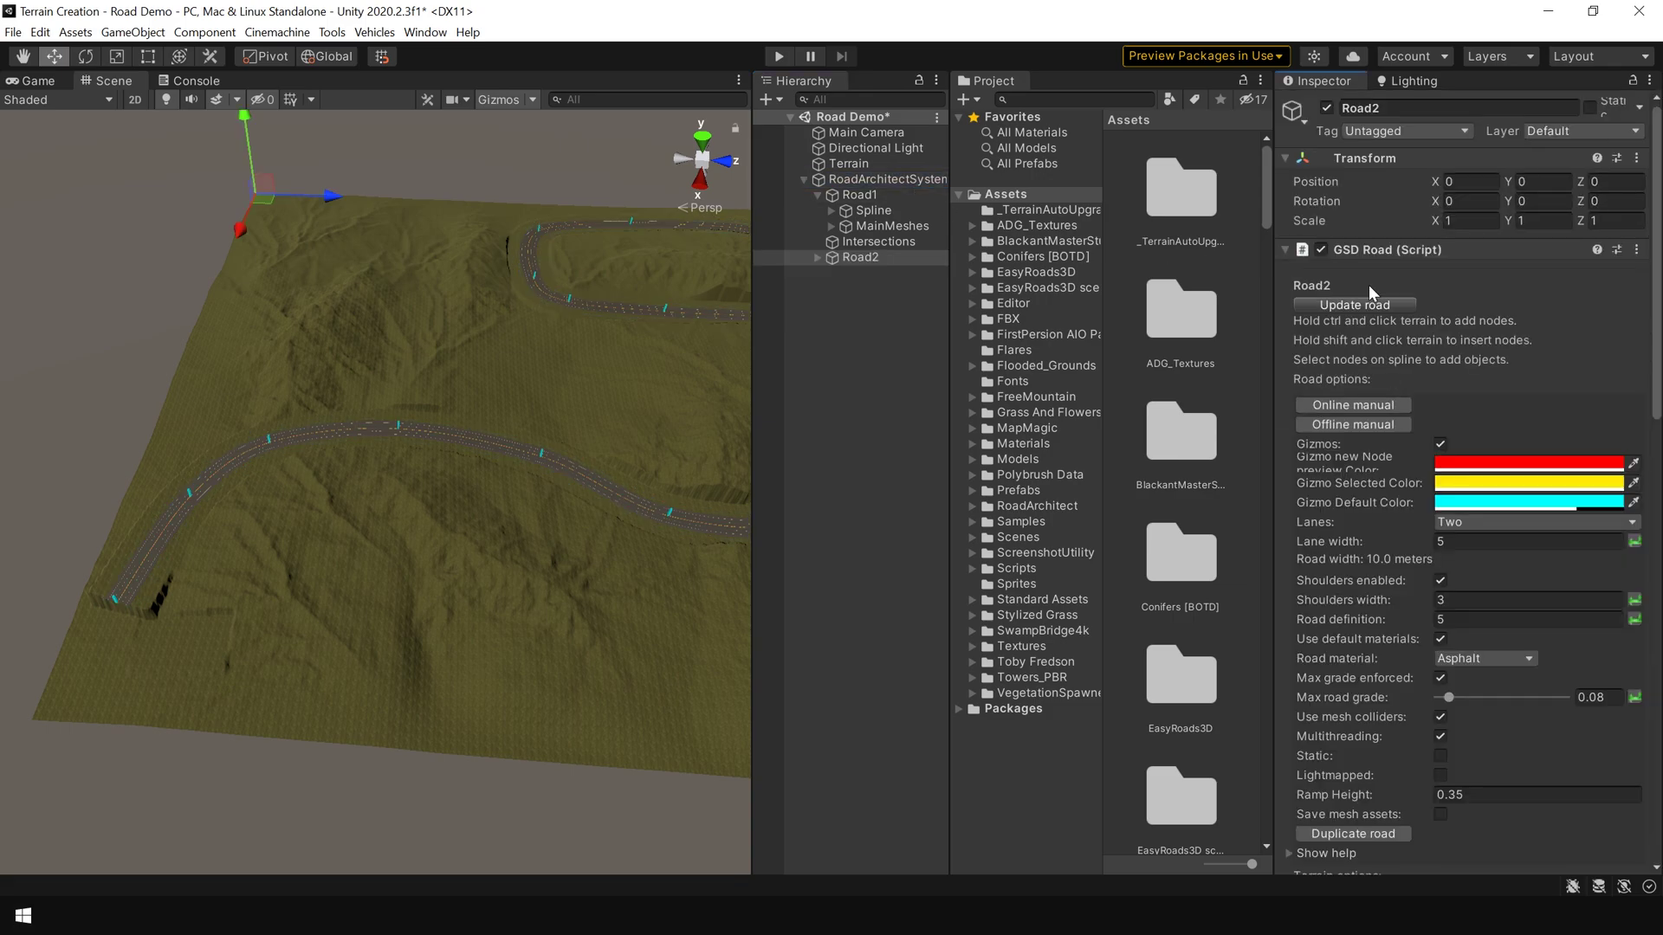
left_click(228, 700, "ctrl")
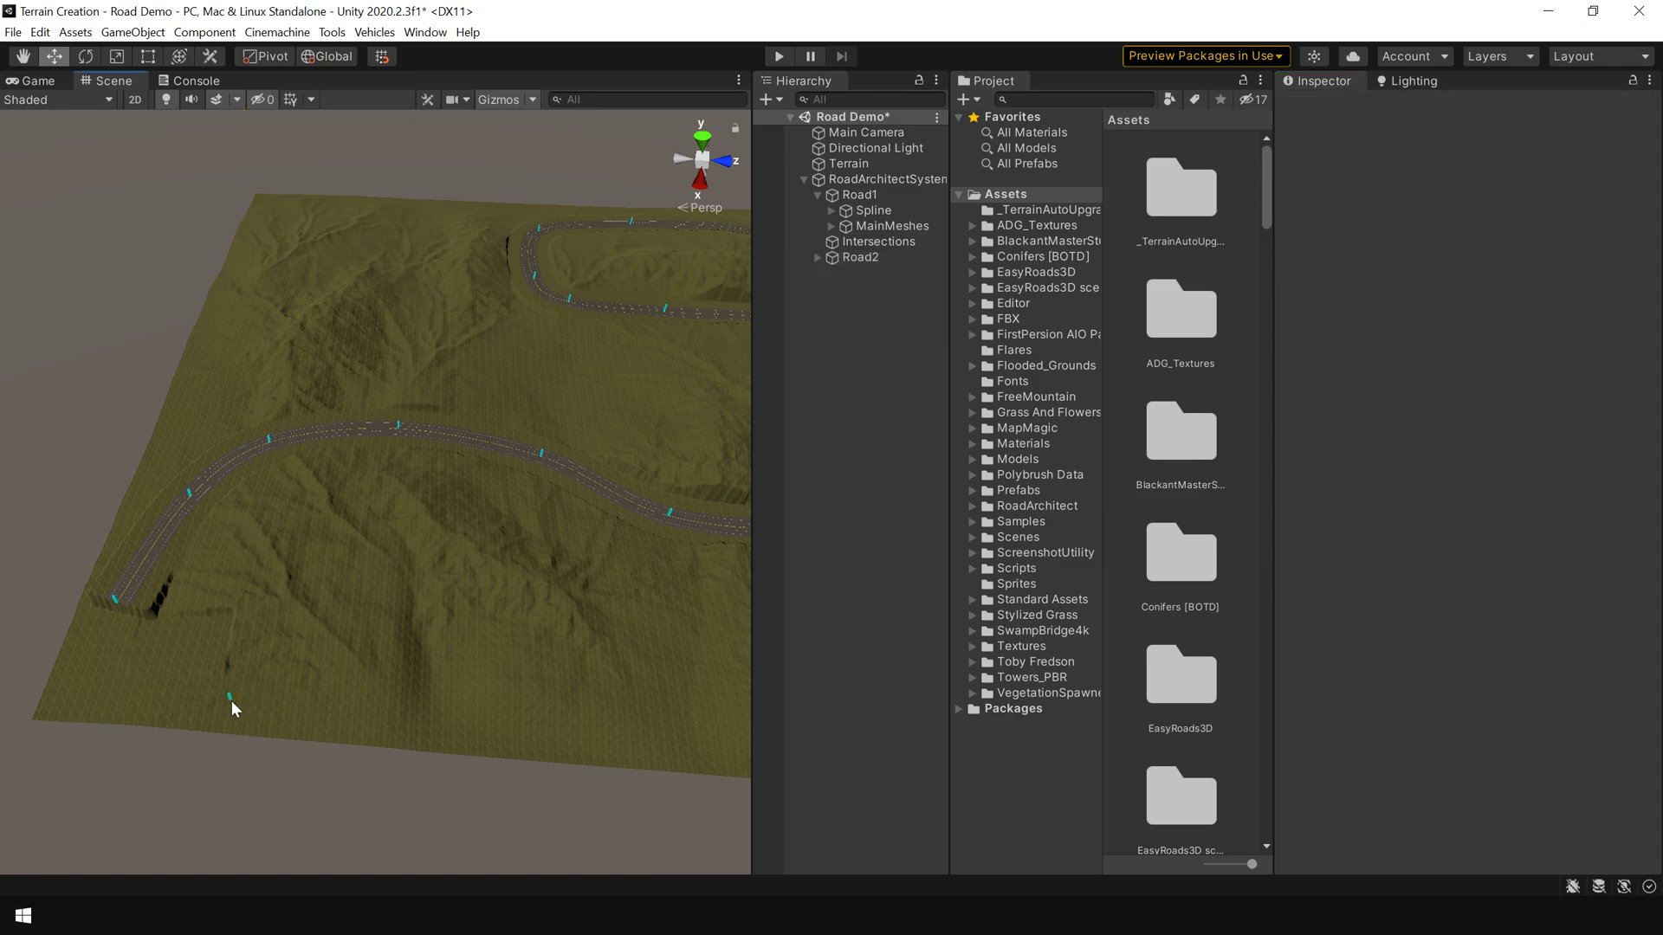
Add three more nodes to Road2 in a roughly straight line along the terrain's edge
left_click(846, 257)
left_click(330, 700, "ctrl")
left_click(475, 706, "ctrl")
left_click_drag(627, 720, 429, 631, "ctrl")
middle_click_drag(542, 559, 339, 517)
left_click(857, 542)
left_click(831, 351)
Extend Road2 with another three nodes up to the far corner of the terrain
left_click(864, 258)
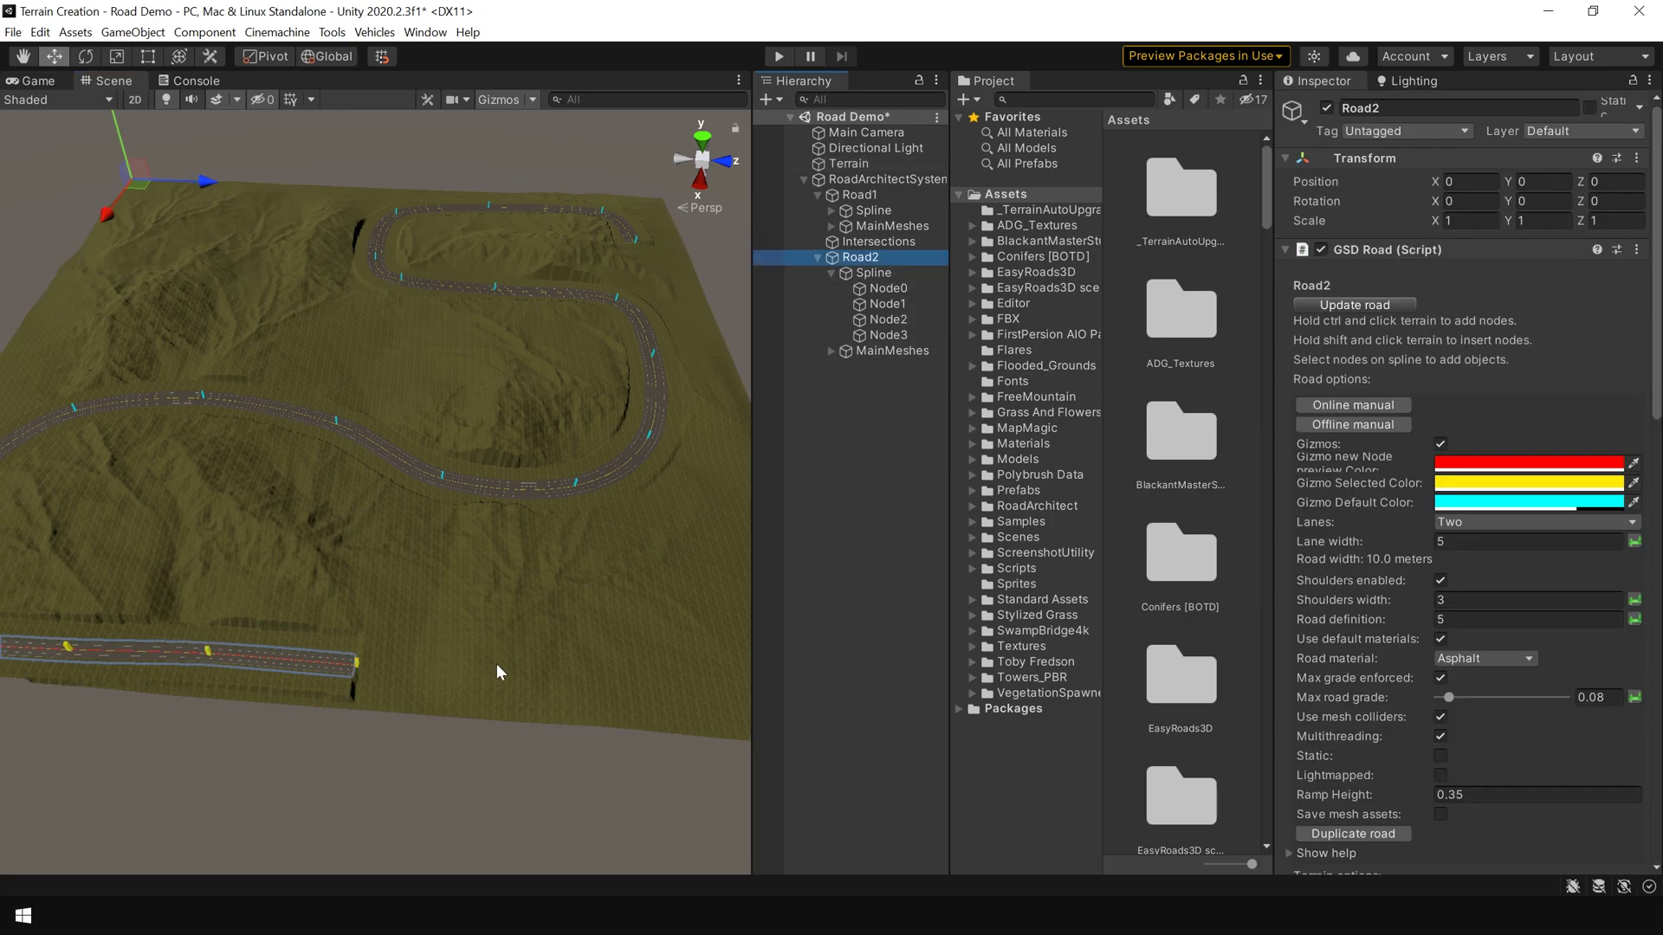
left_click(546, 673, "ctrl")
left_click(691, 677, "ctrl")
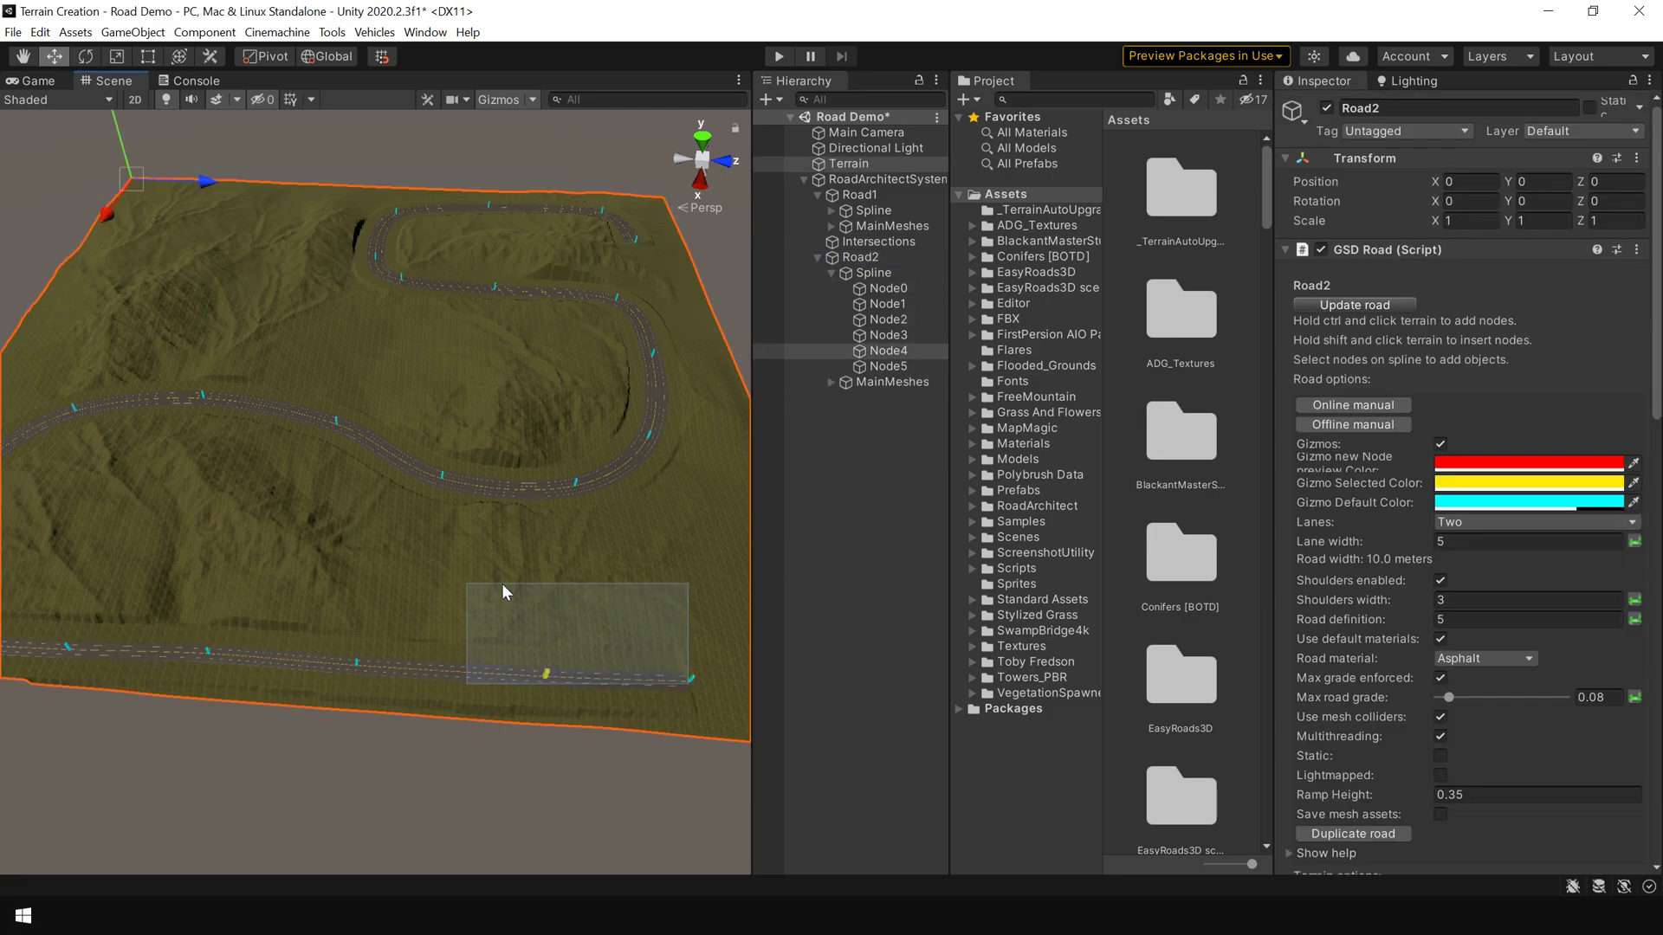
left_click(538, 580)
middle_click_drag(538, 579, 372, 524)
left_click(670, 560)
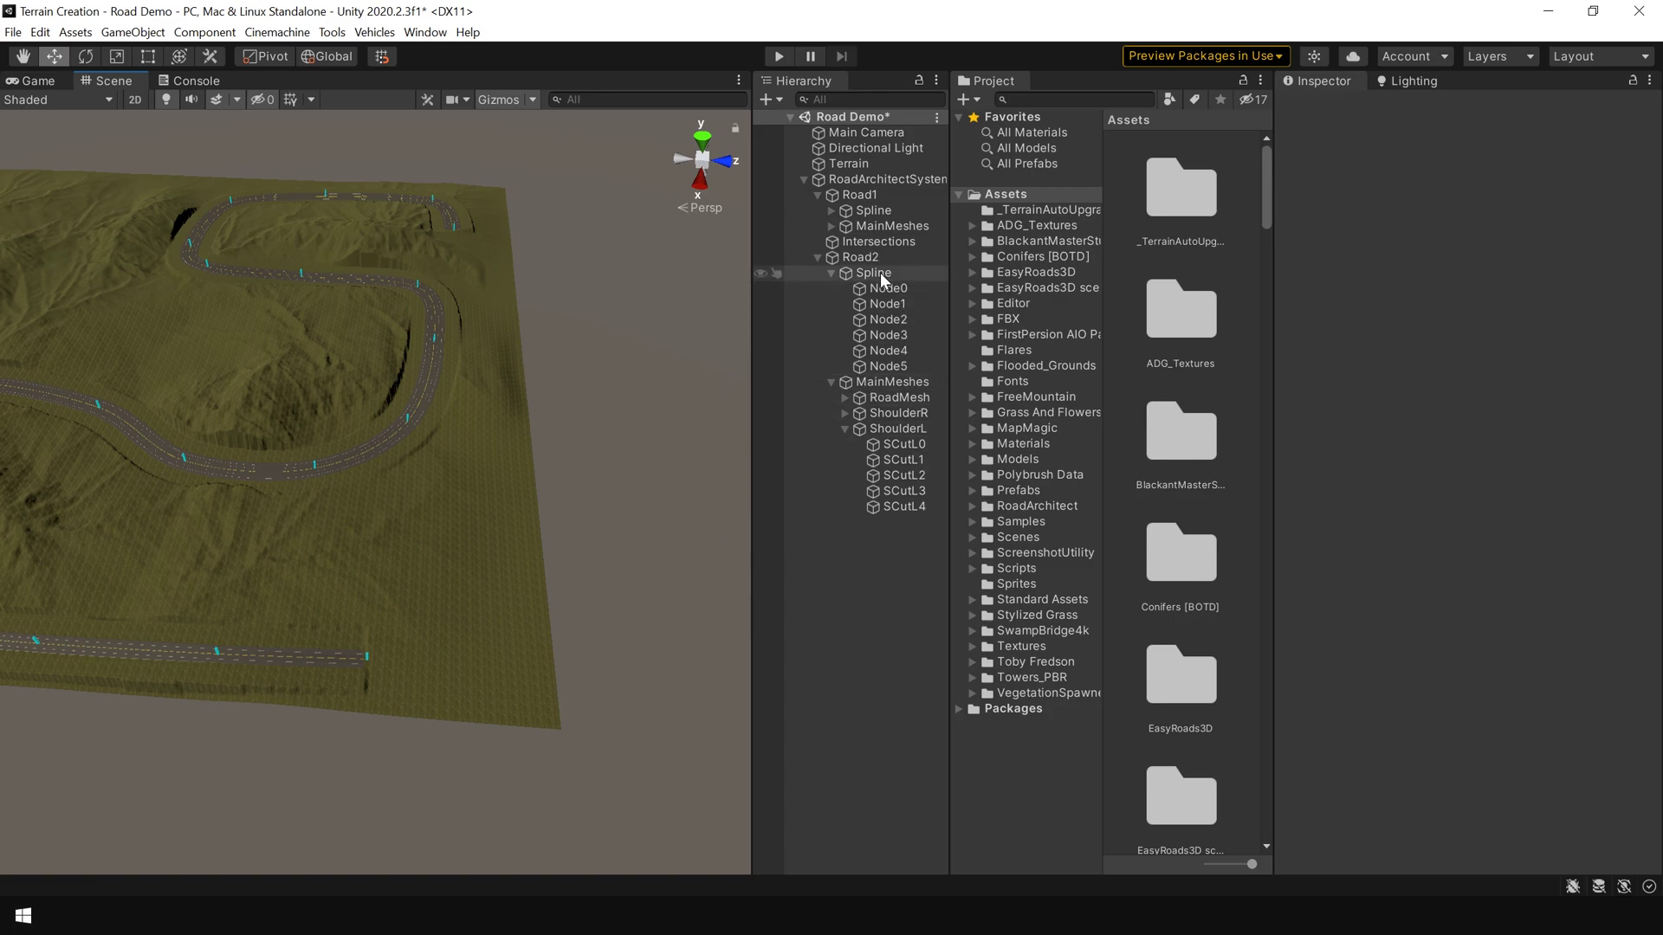
left_click(862, 257)
left_click(487, 672, "ctrl")
left_click(693, 656)
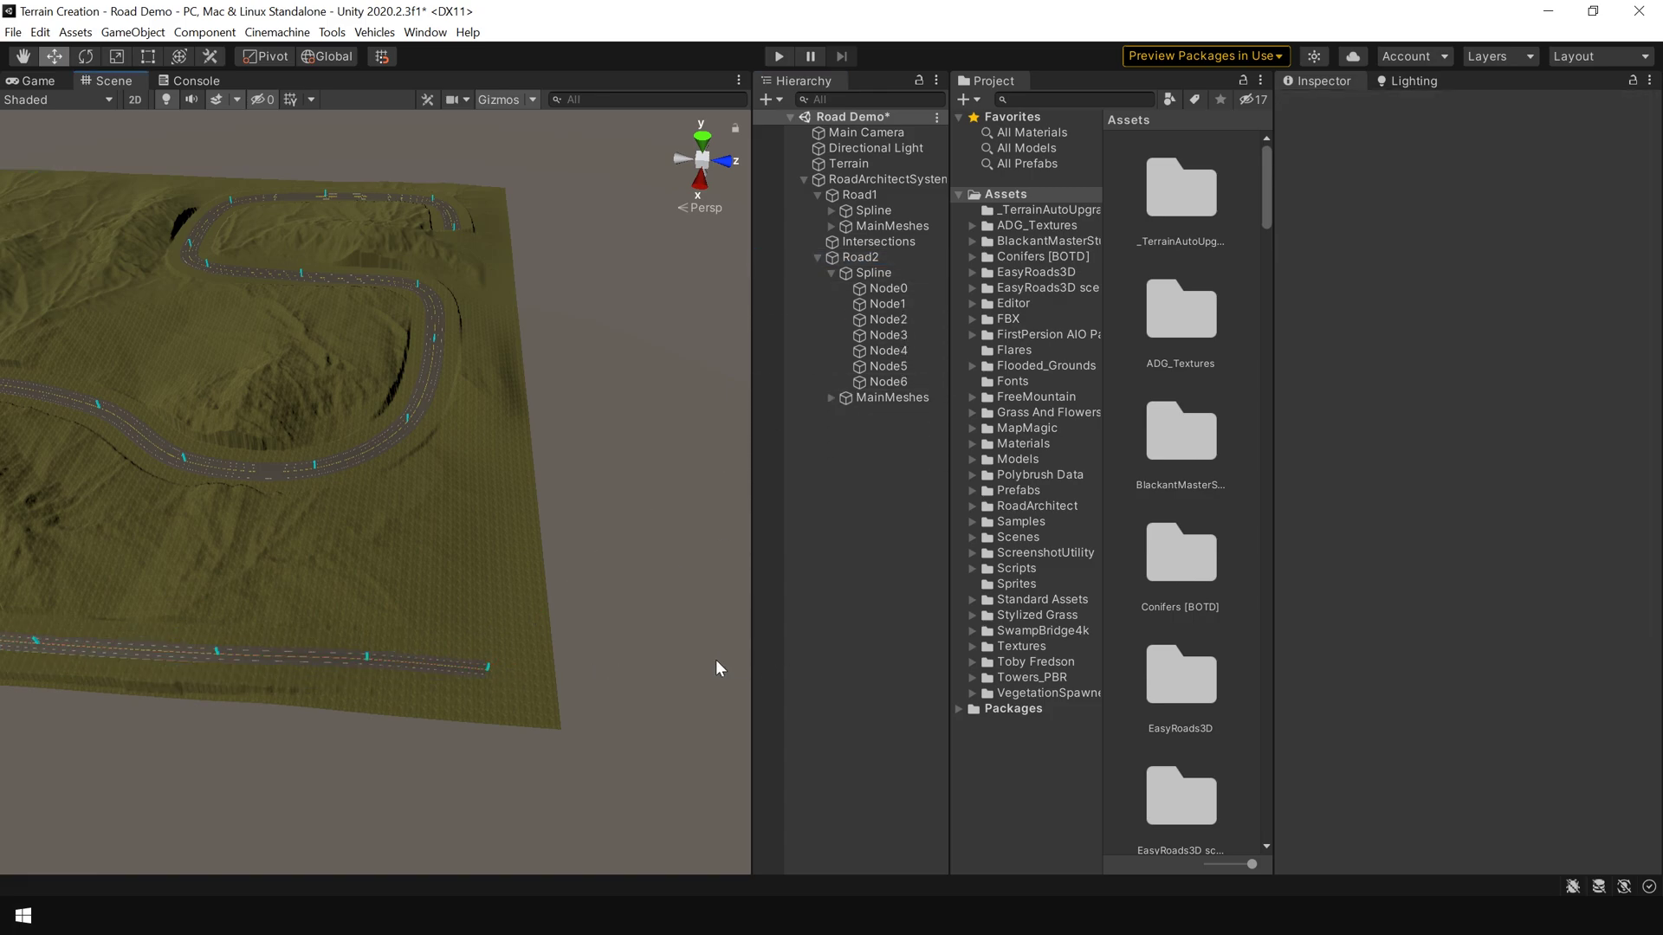
View the whole terrain from another angle and compare Road1 and Road2 by selecting each in turn
key("shift+space")
left_click_drag(995, 505, 690, 444, "alt")
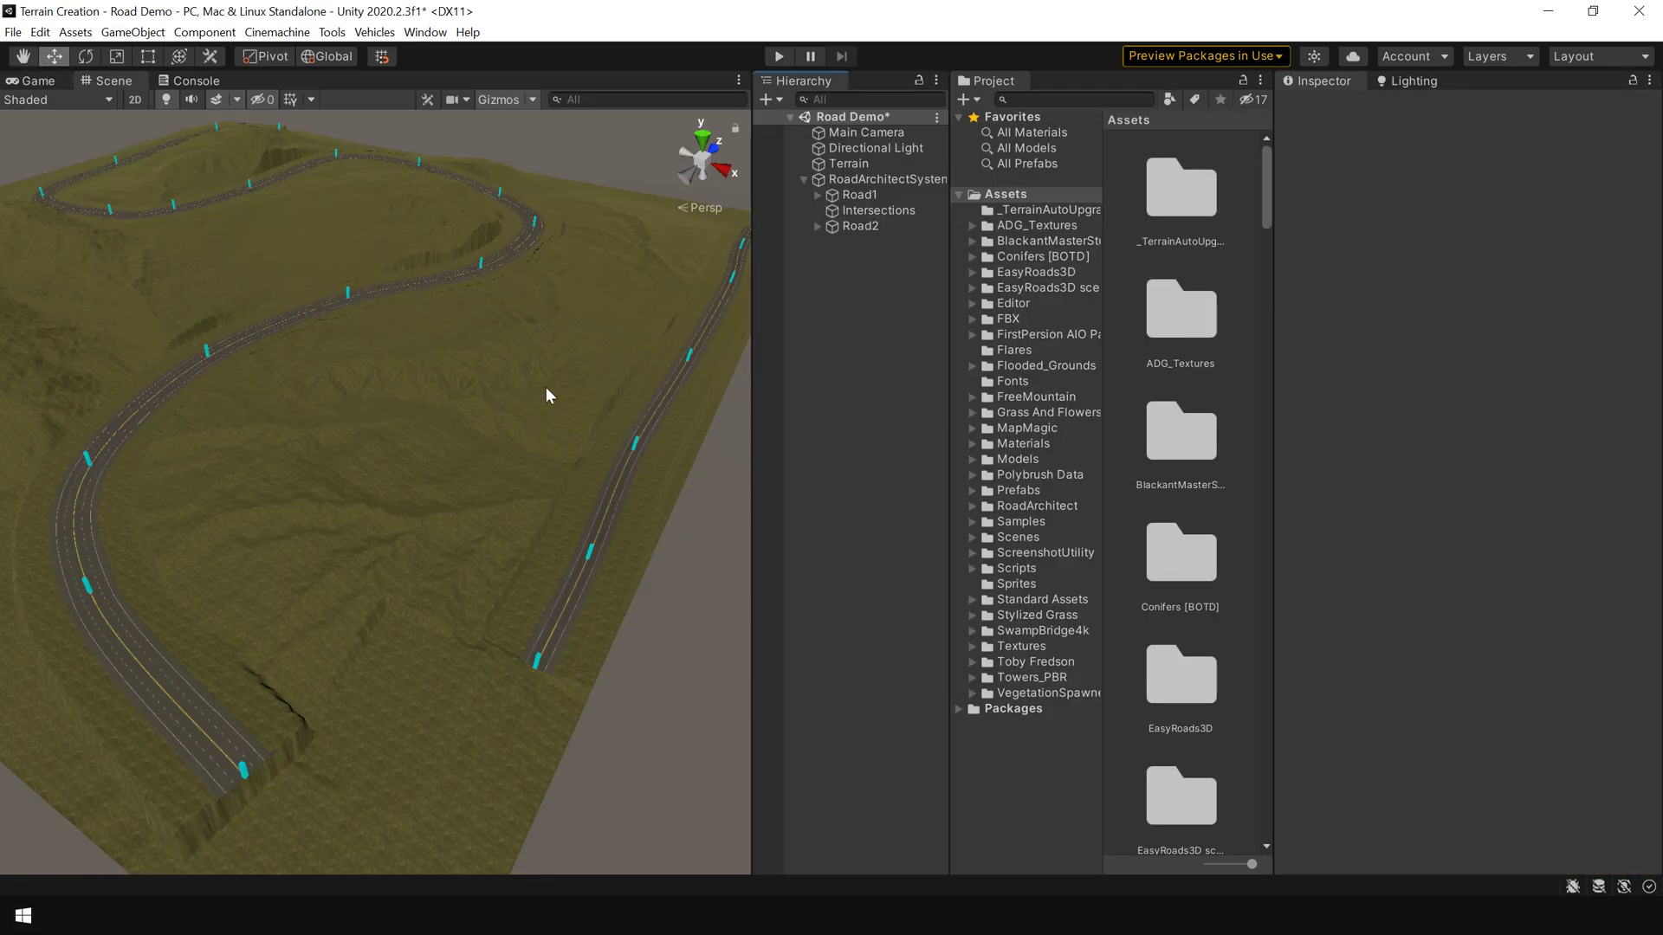
left_click(871, 193)
left_click(871, 226)
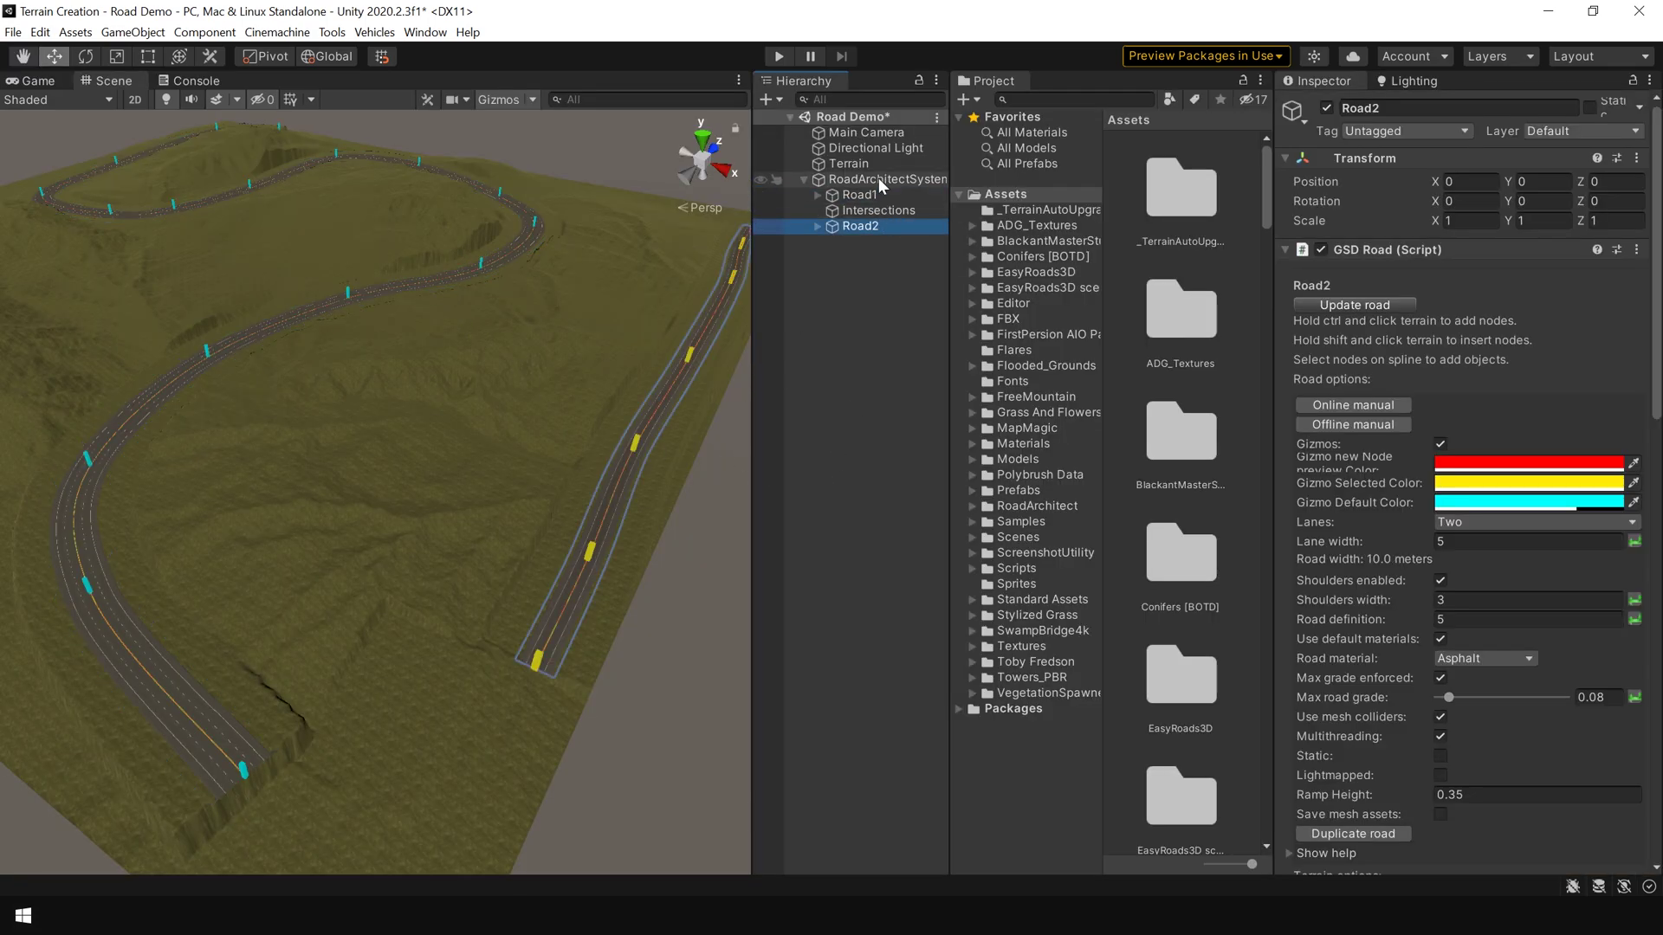
left_click(886, 308)
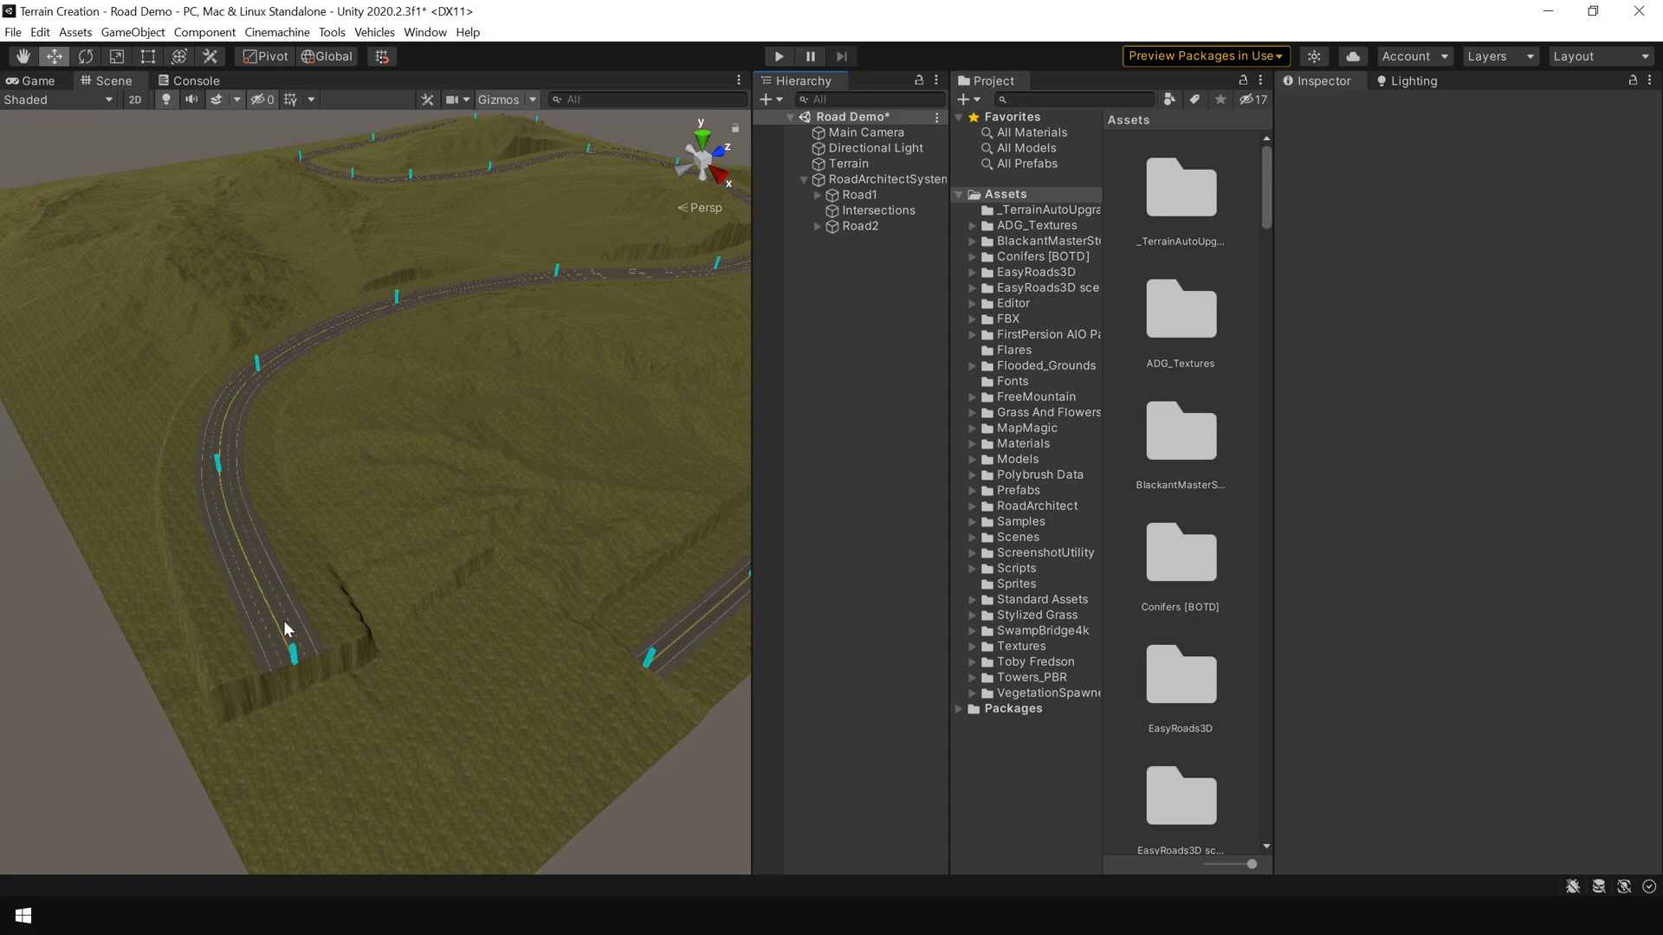
Open the object wizard for the first node of Road1 and look through the available extrusion items
right_click_drag(301, 604, 685, 506)
left_click(97, 512)
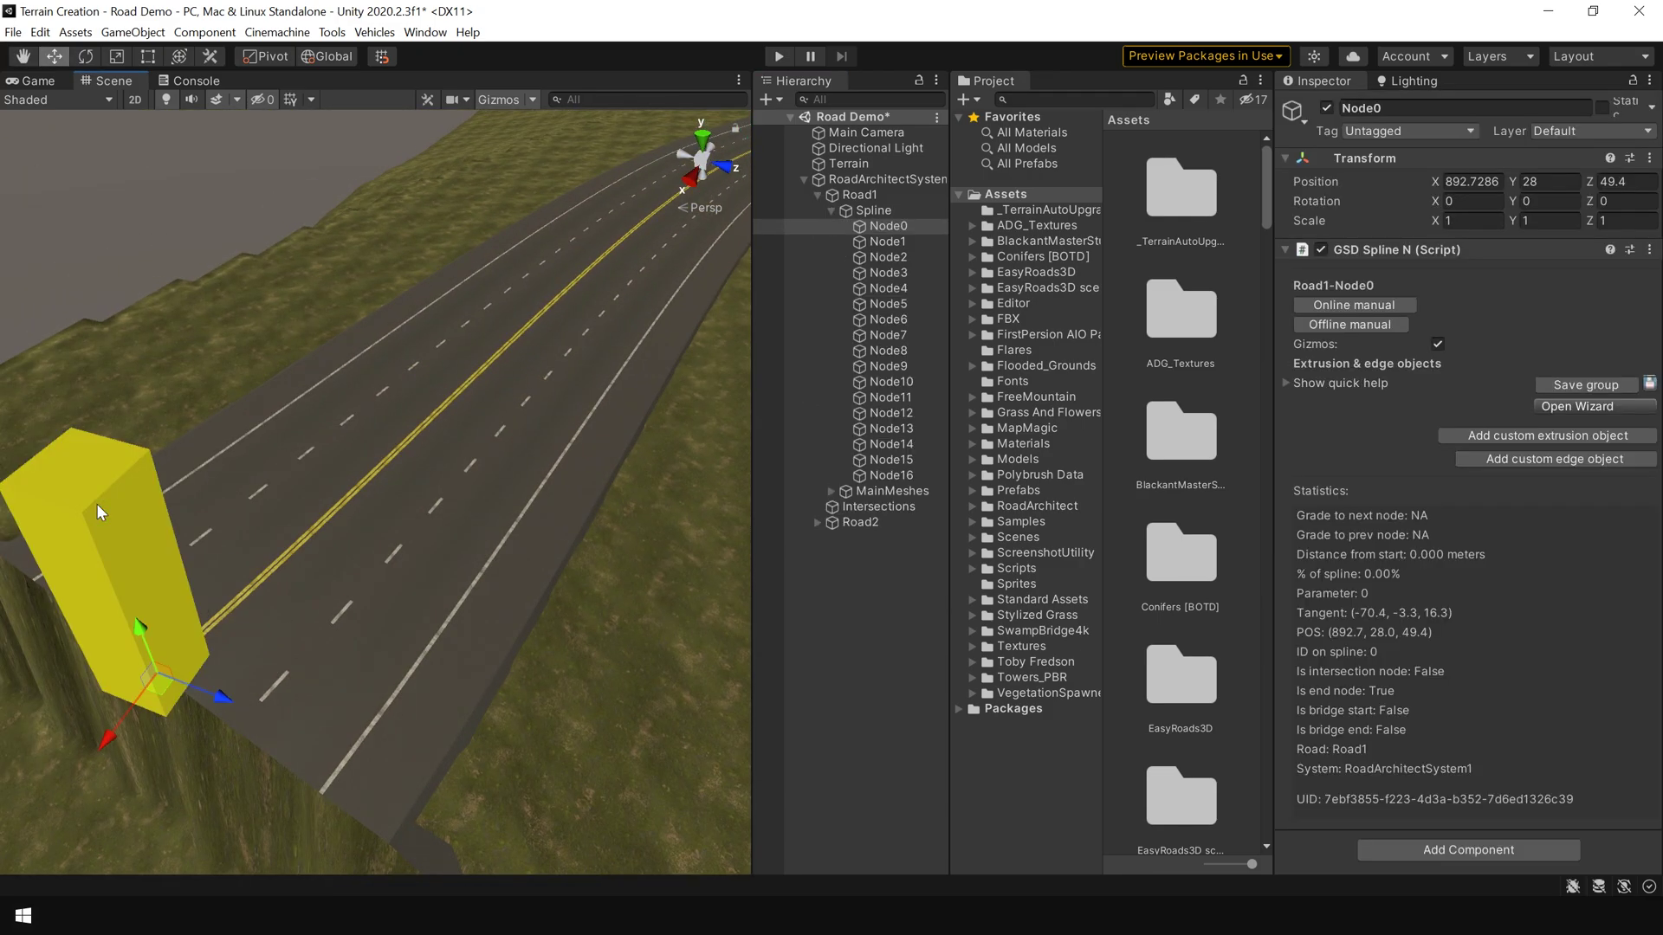
left_click(1593, 407)
left_click_drag(389, 71, 1177, 68)
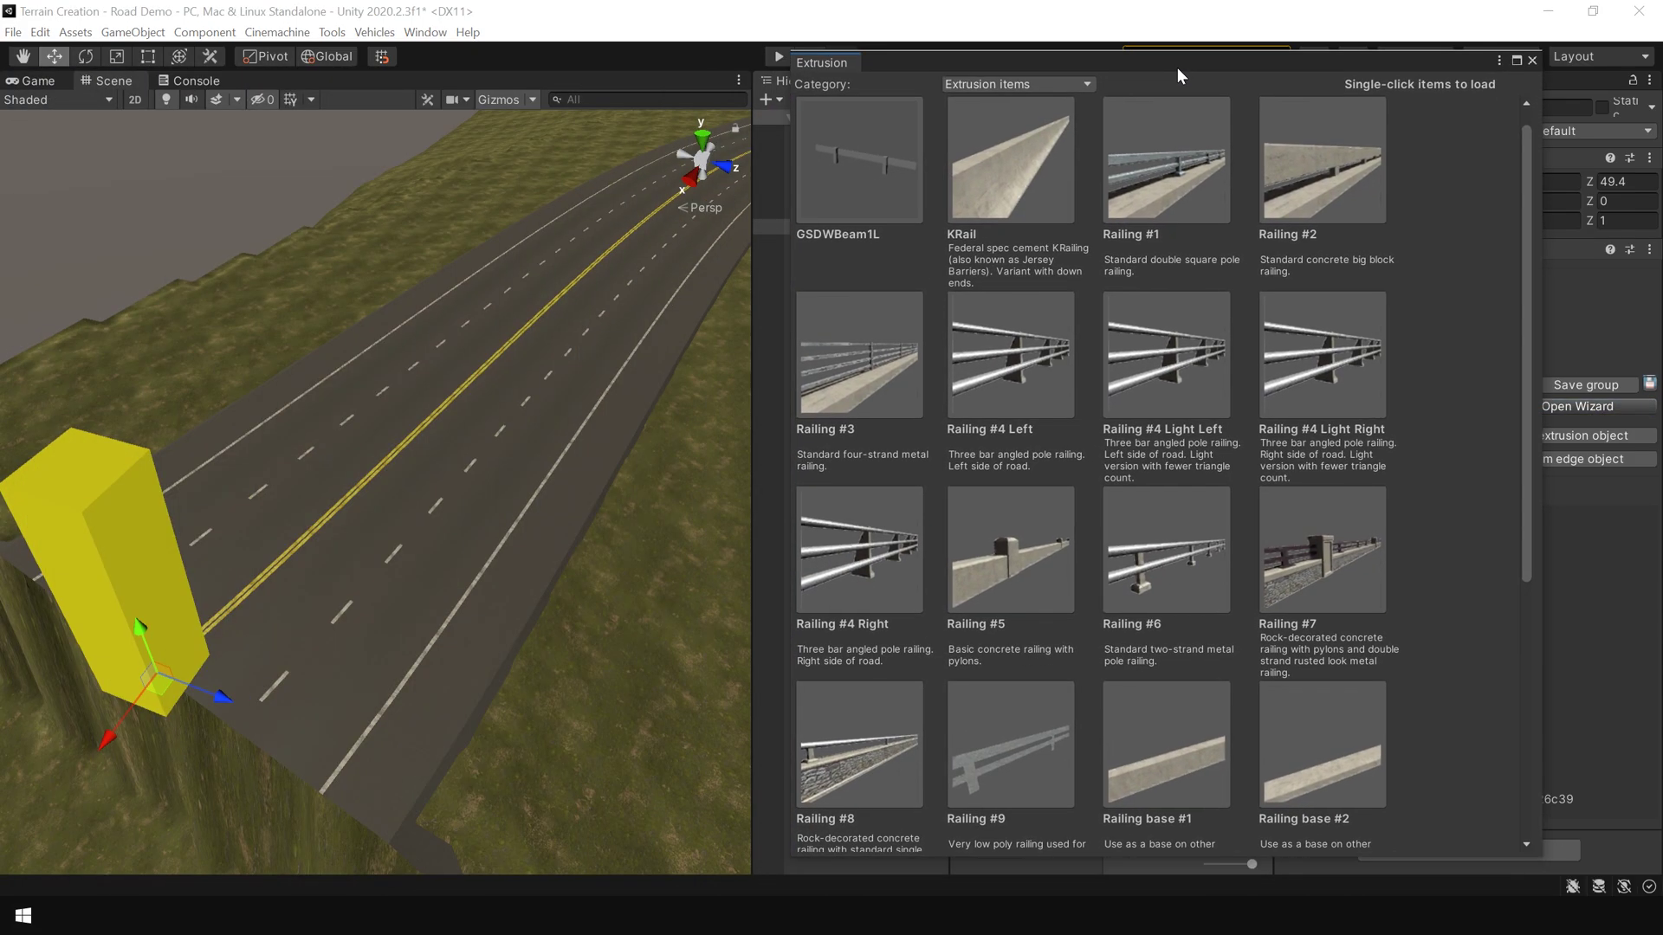
scroll(1229, 476, "down", 3)
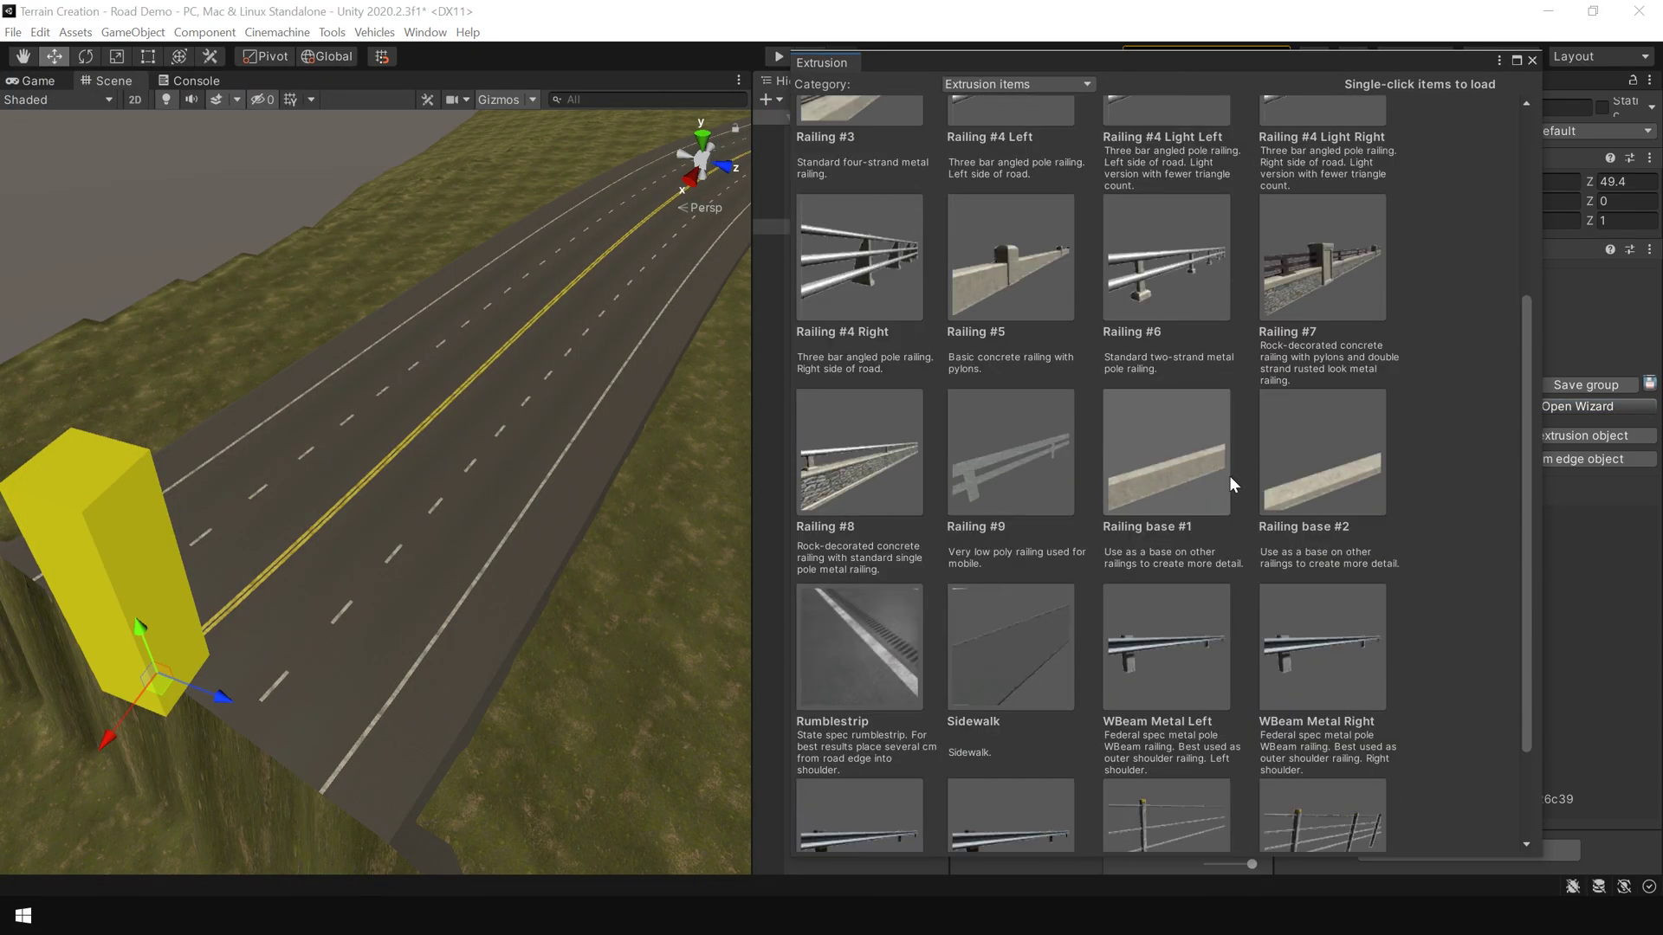
scroll(1230, 481, "down", 2)
scroll(1221, 451, "up", 5)
Browse the wizard's Edge objects and Other groups categories
left_click(1005, 86)
left_click(1005, 126)
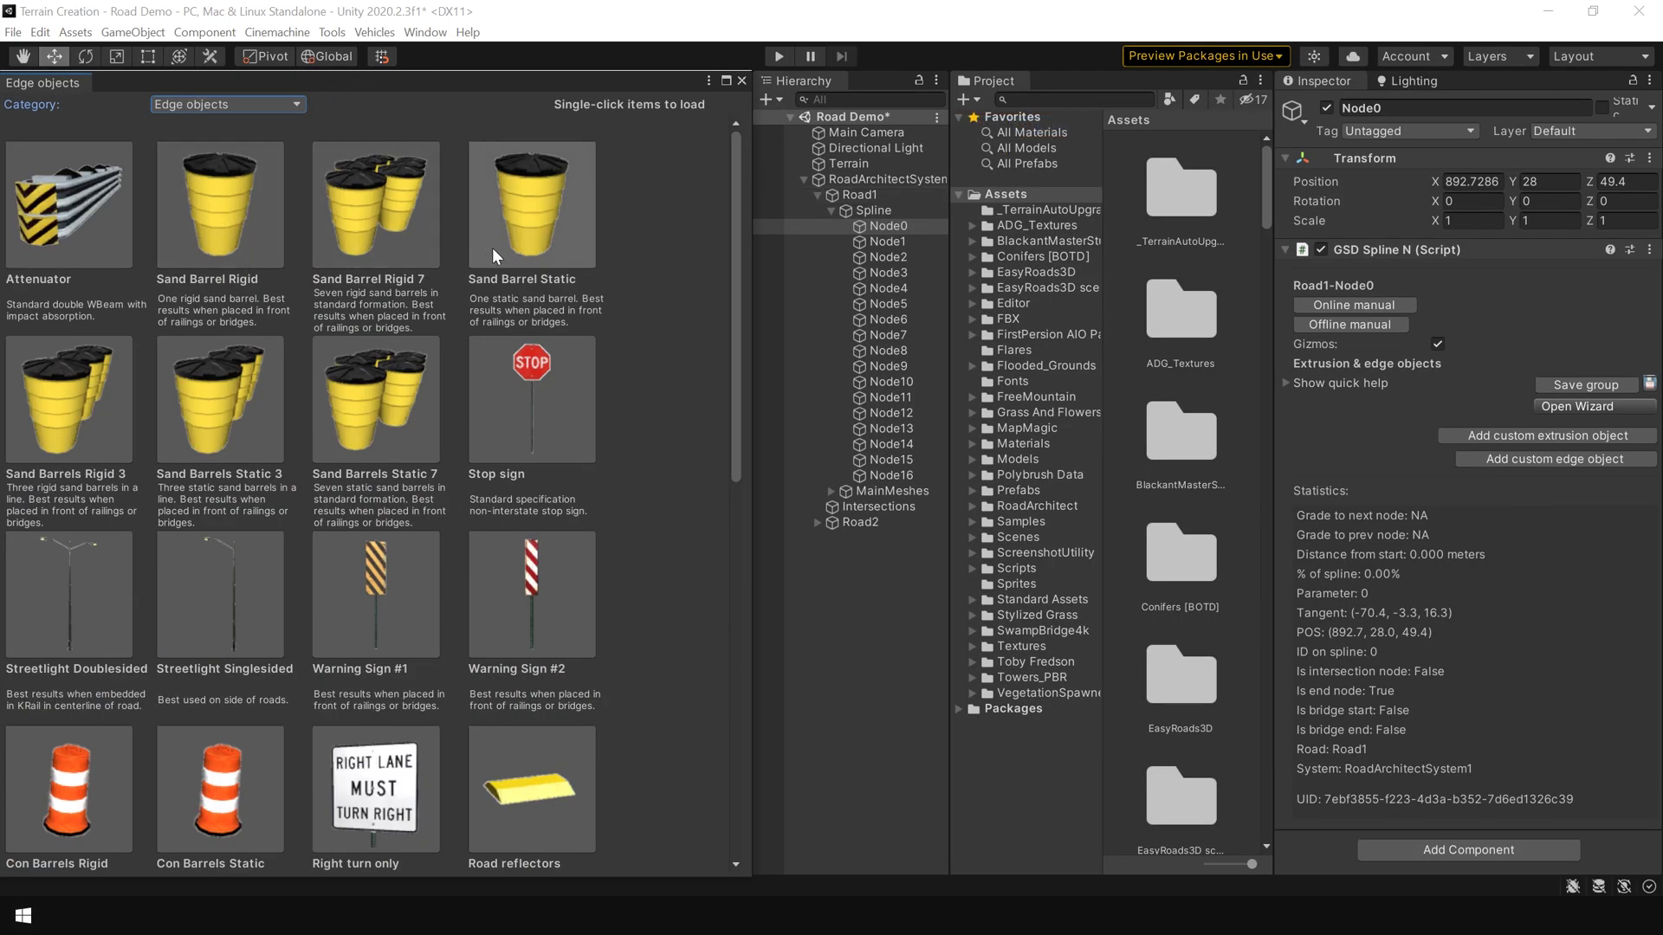
scroll(482, 516, "down", 3)
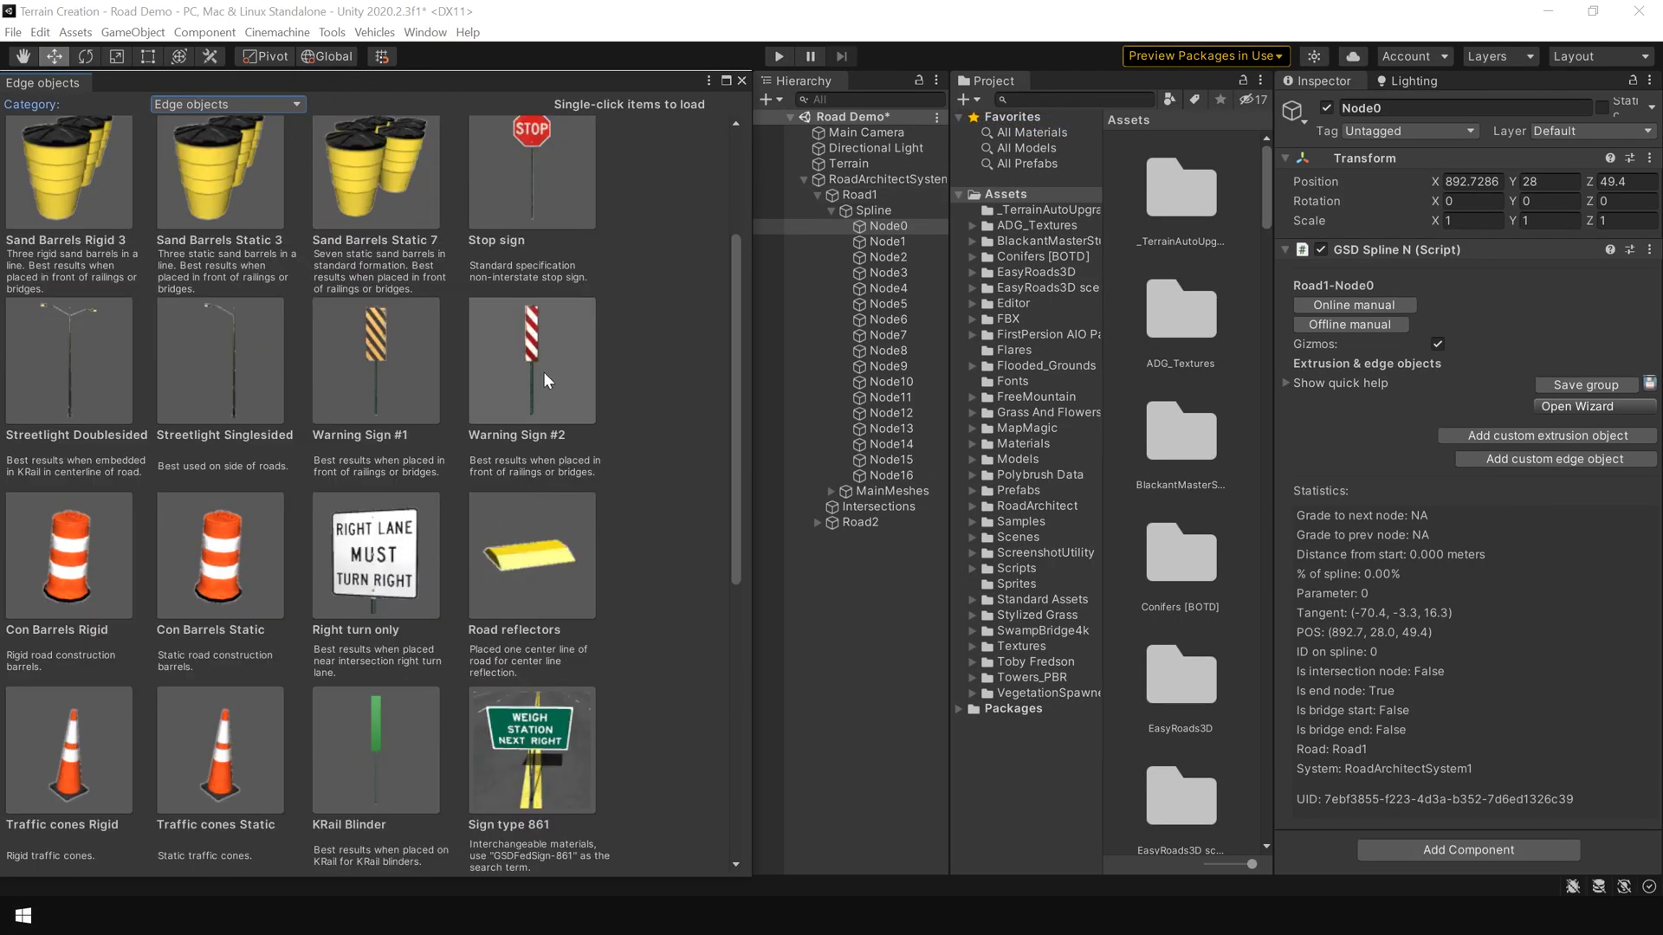
scroll(463, 499, "down", 3)
scroll(468, 519, "up", 5)
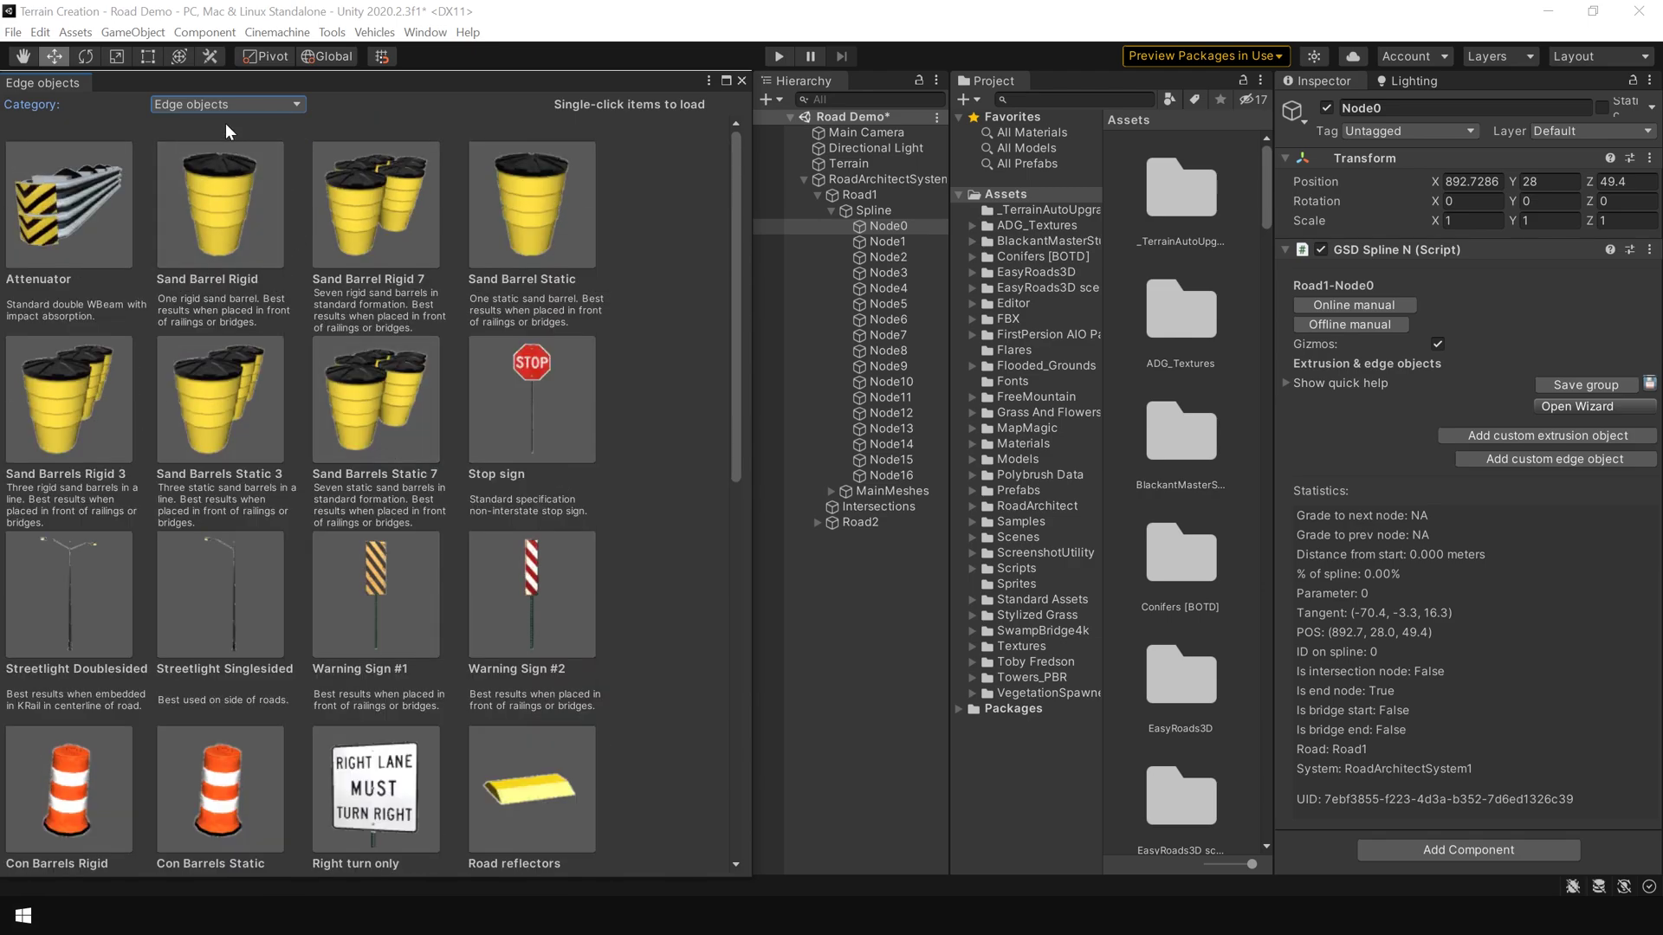
left_click(226, 104)
left_click(226, 163)
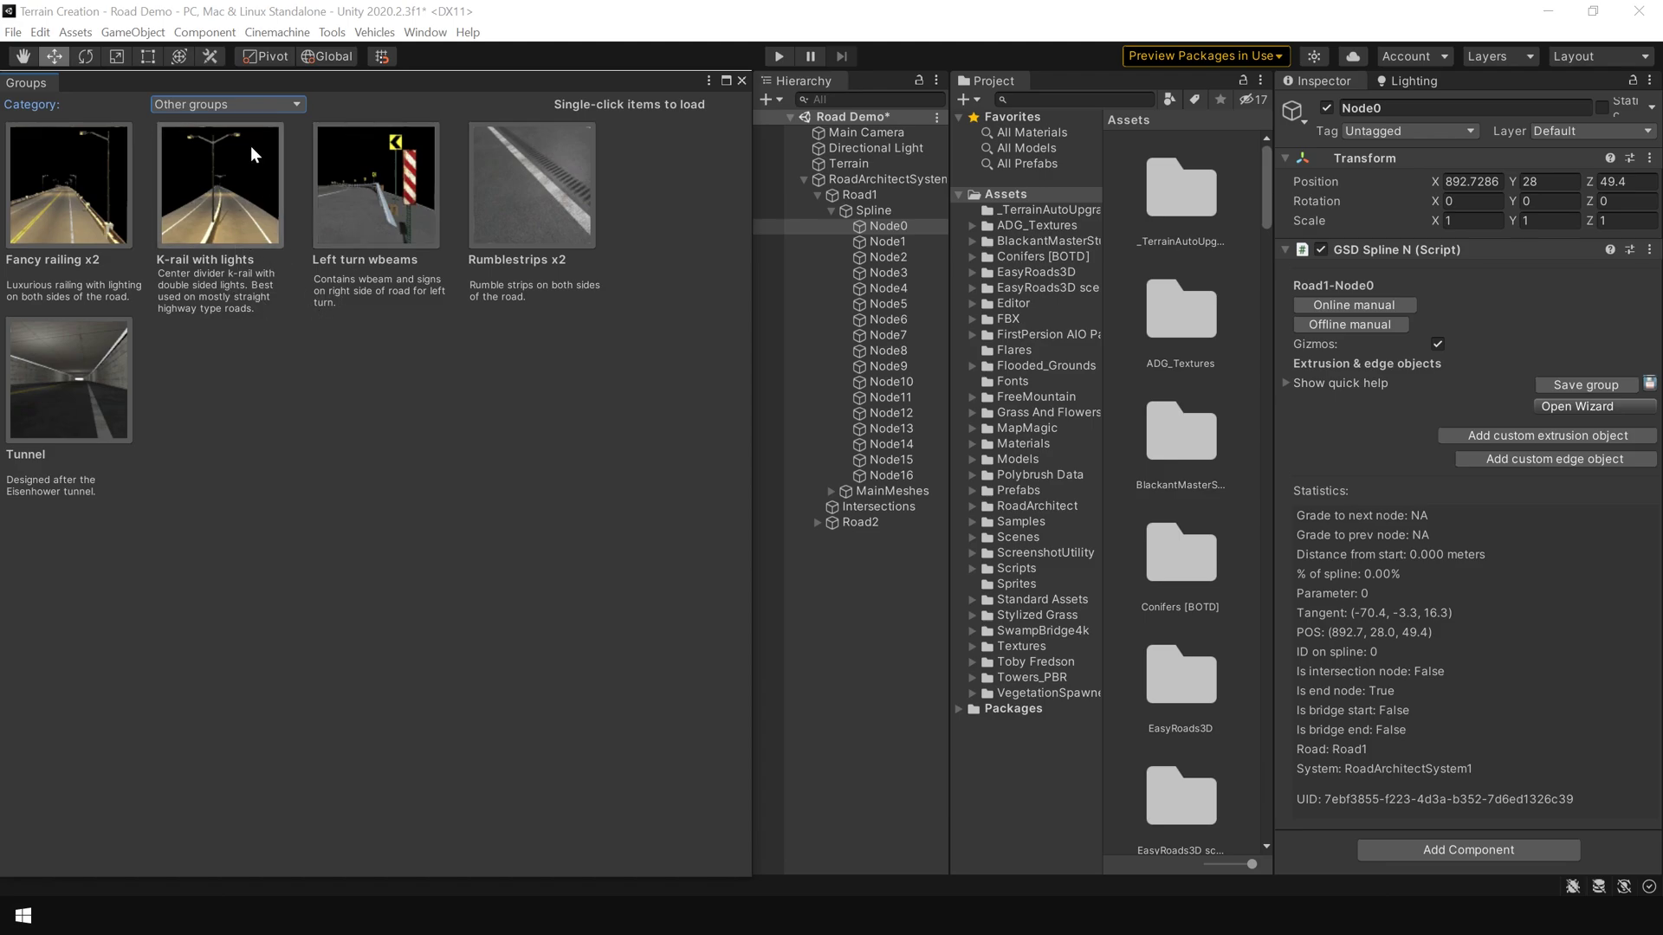
Return the wizard to Extrusion items and add the KRail barrier to Road1's first node
left_click(230, 111)
left_click(226, 126)
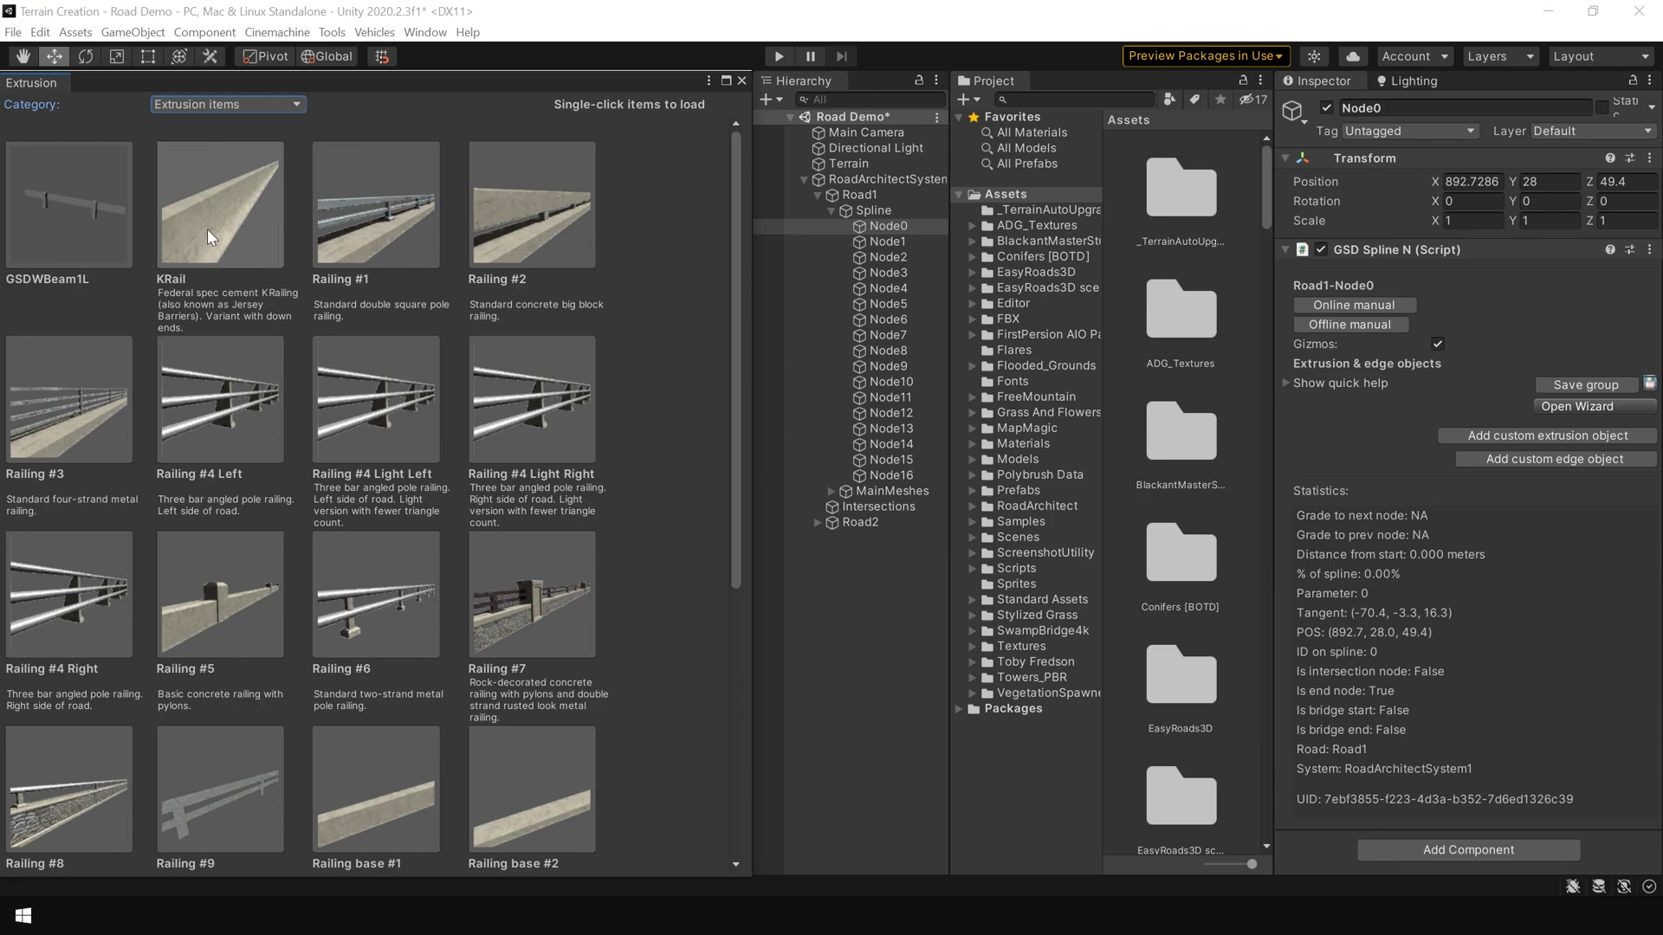
left_click(206, 228)
right_click_drag(208, 227, 625, 467)
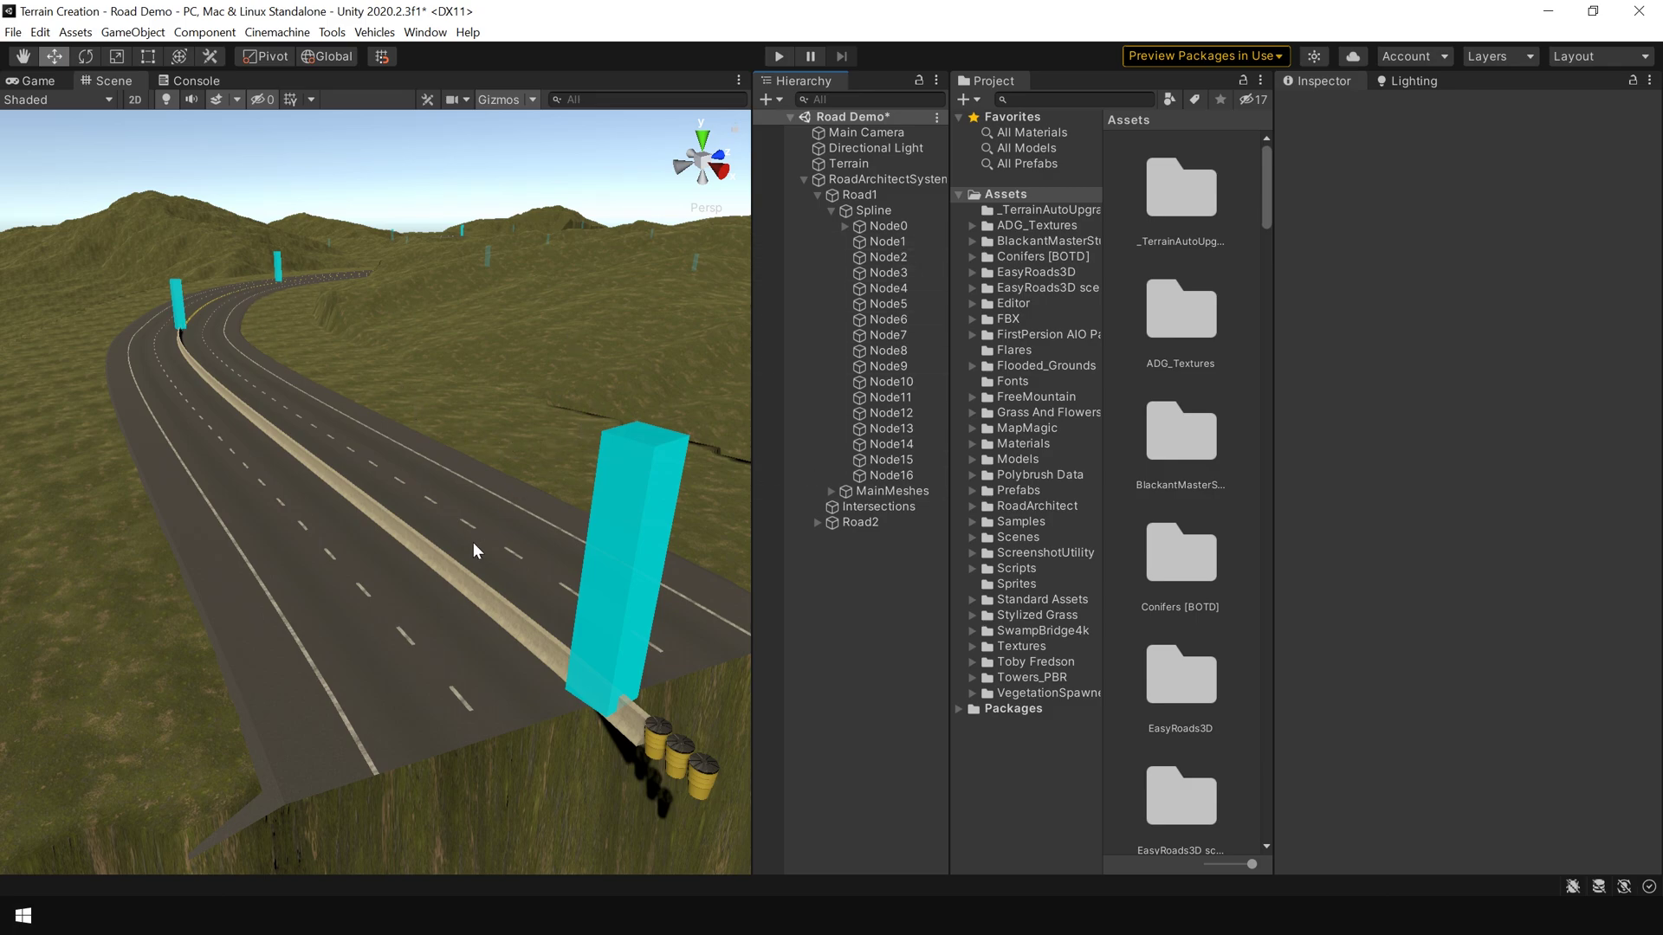
Examine how far the KRail barrier runs along Road1 from its first node
left_click_drag(471, 542, 435, 516, "alt")
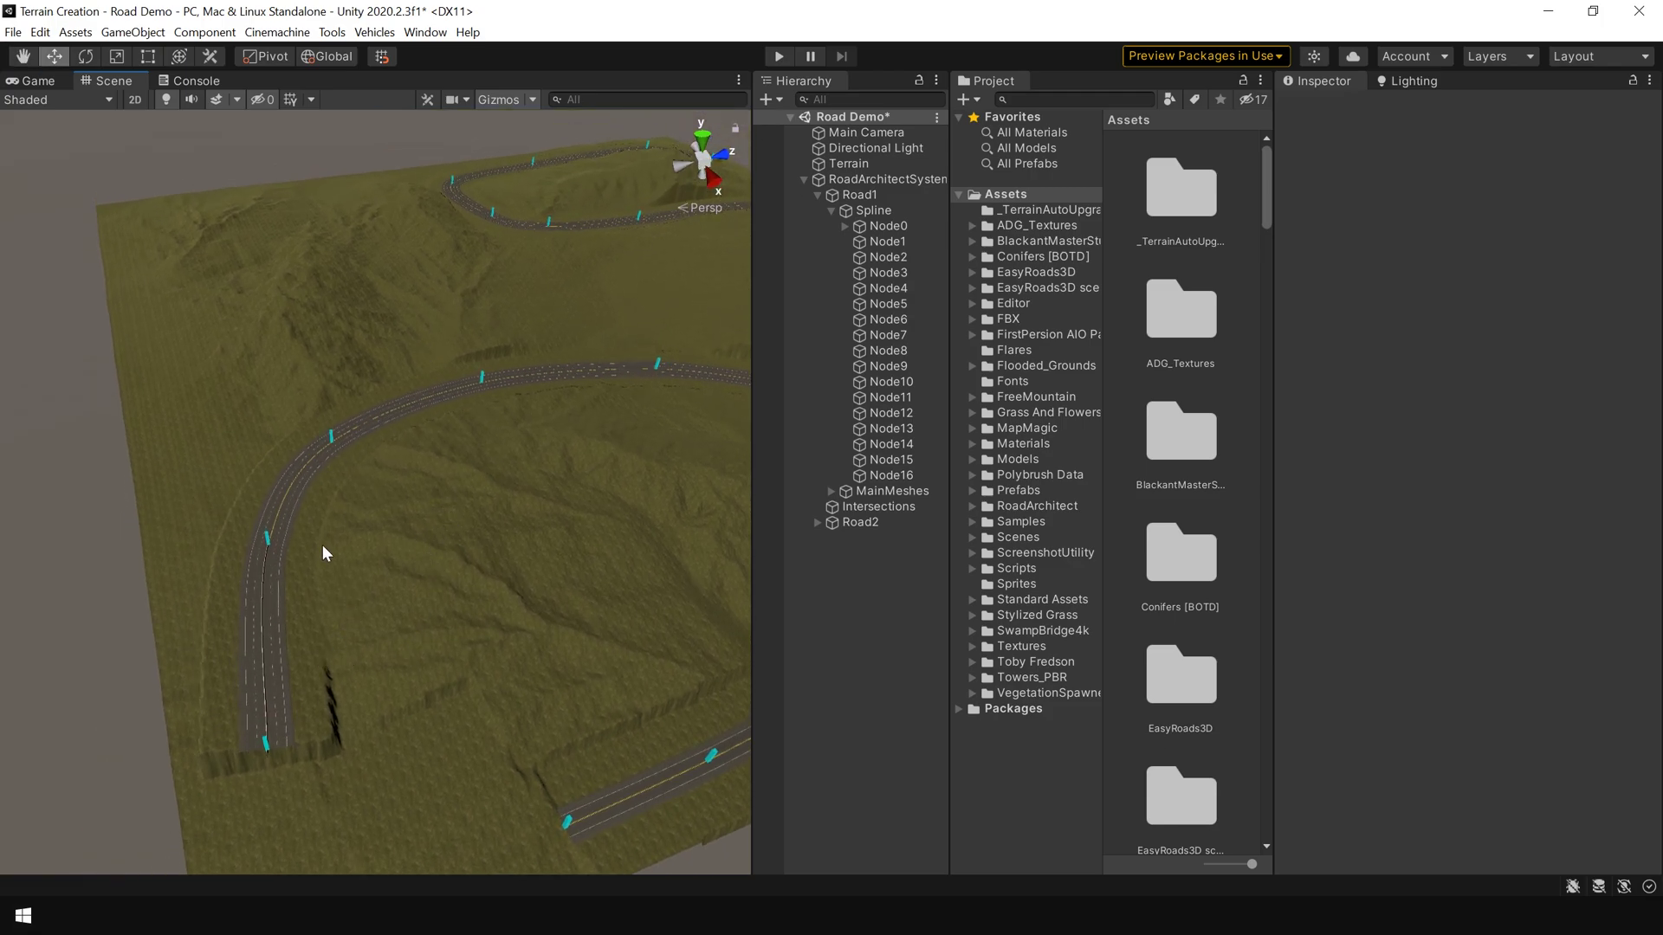
left_click_drag(580, 180, 316, 704, "alt")
scroll(361, 757, "up", 3)
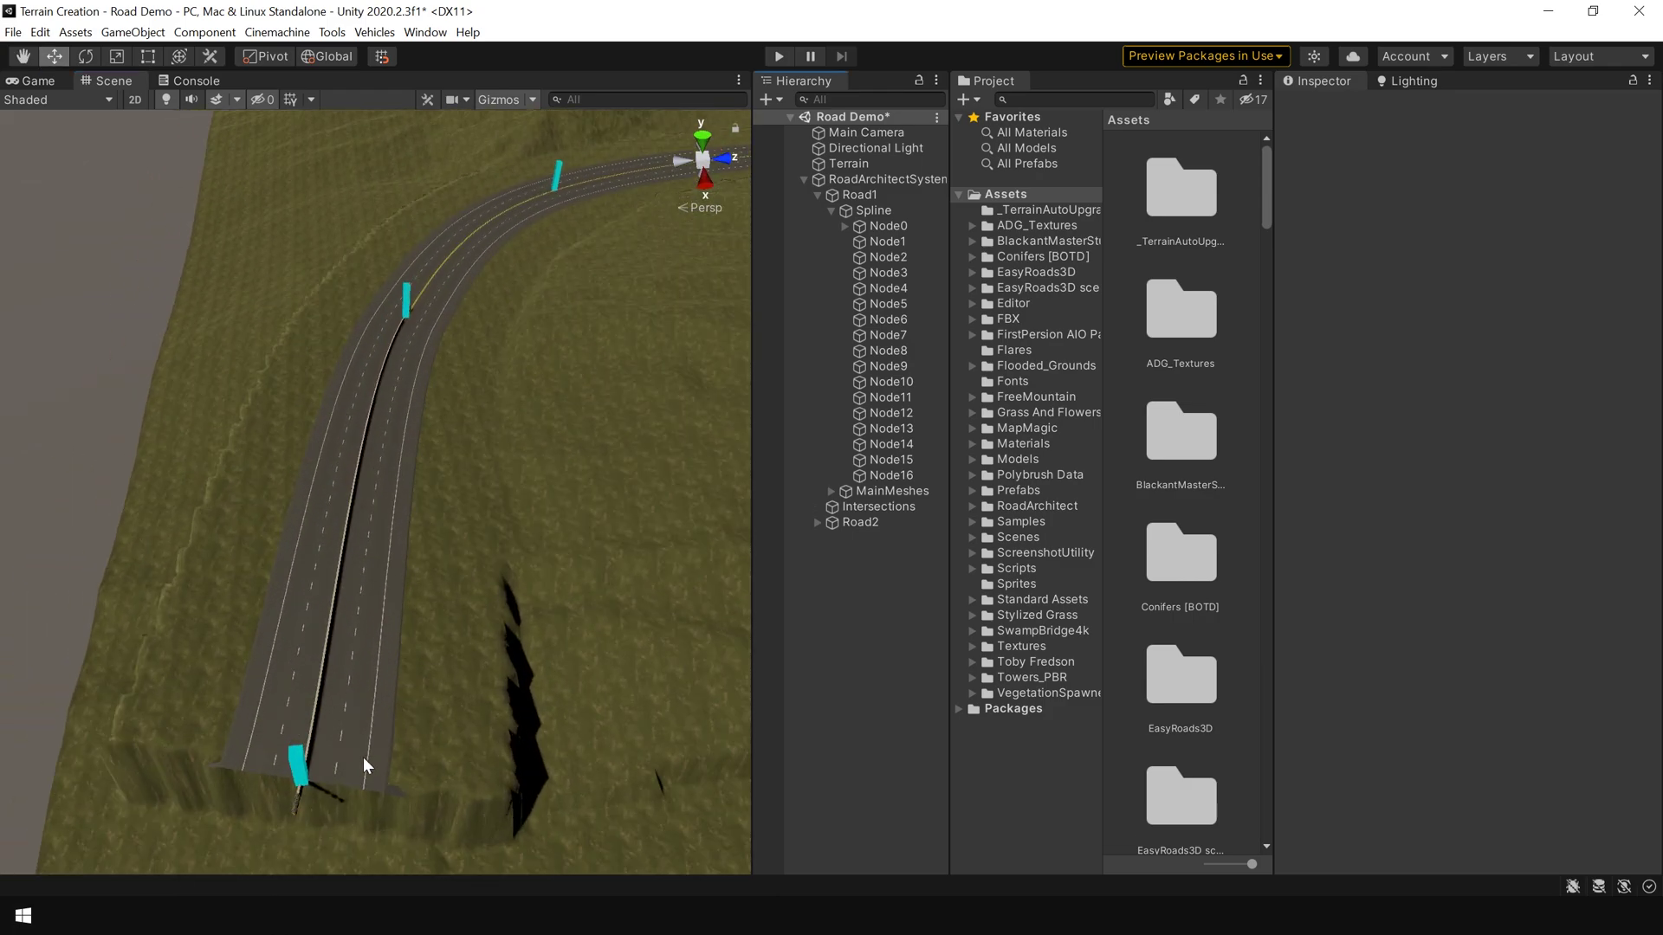
left_click(299, 766)
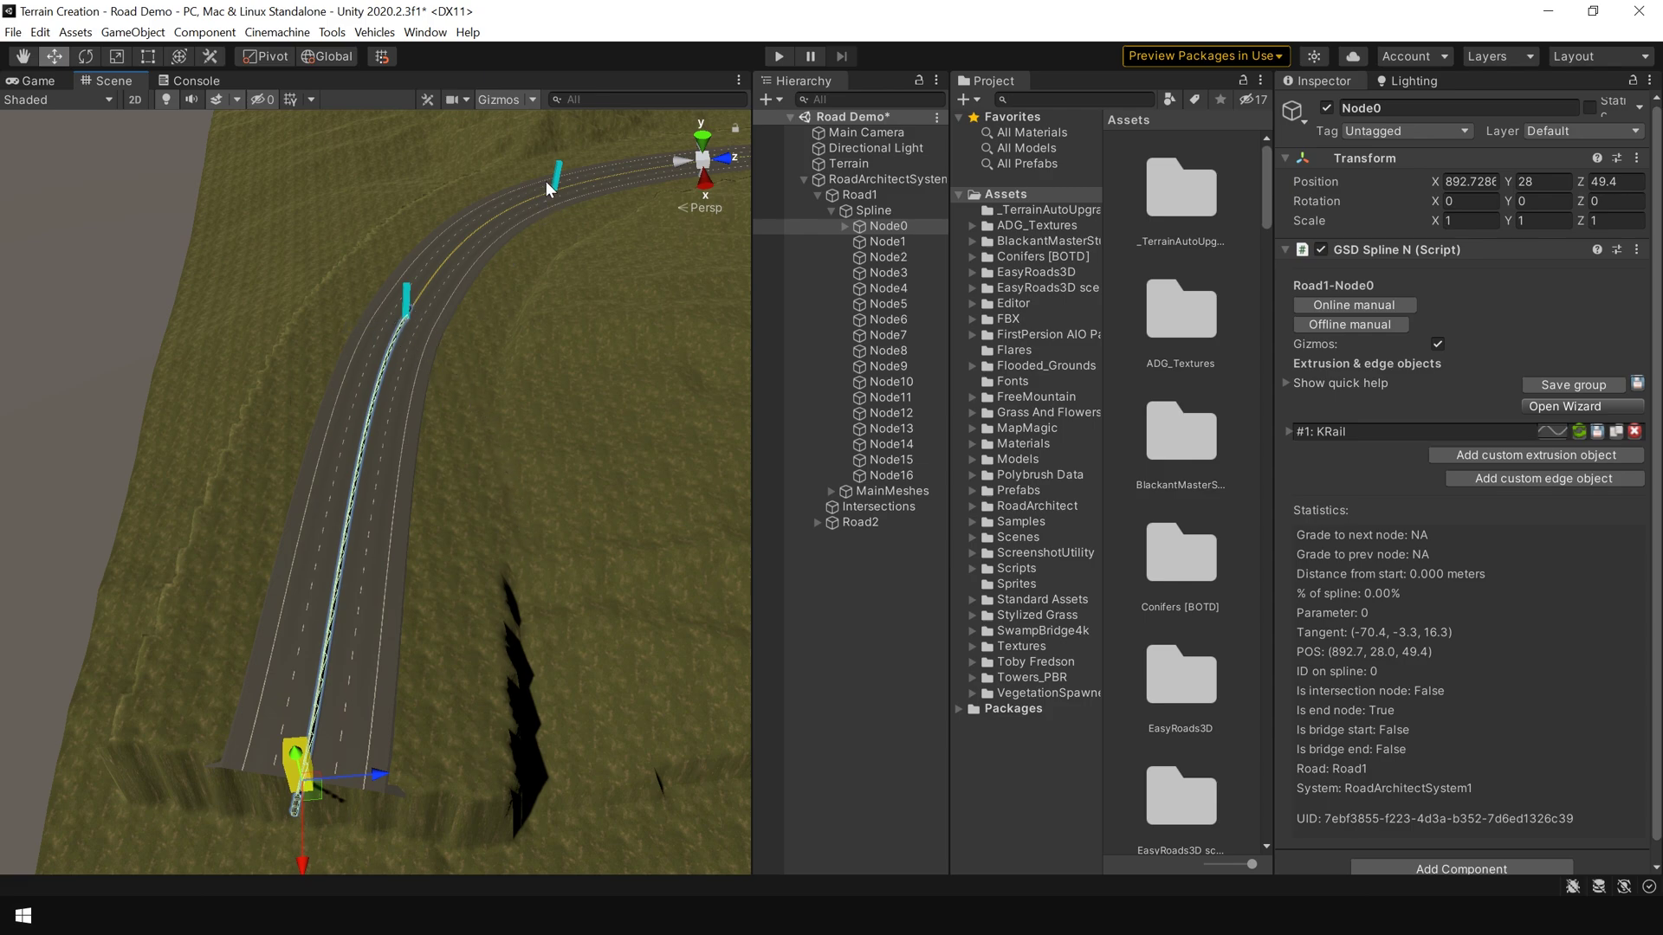
middle_click_drag(582, 201, 468, 268)
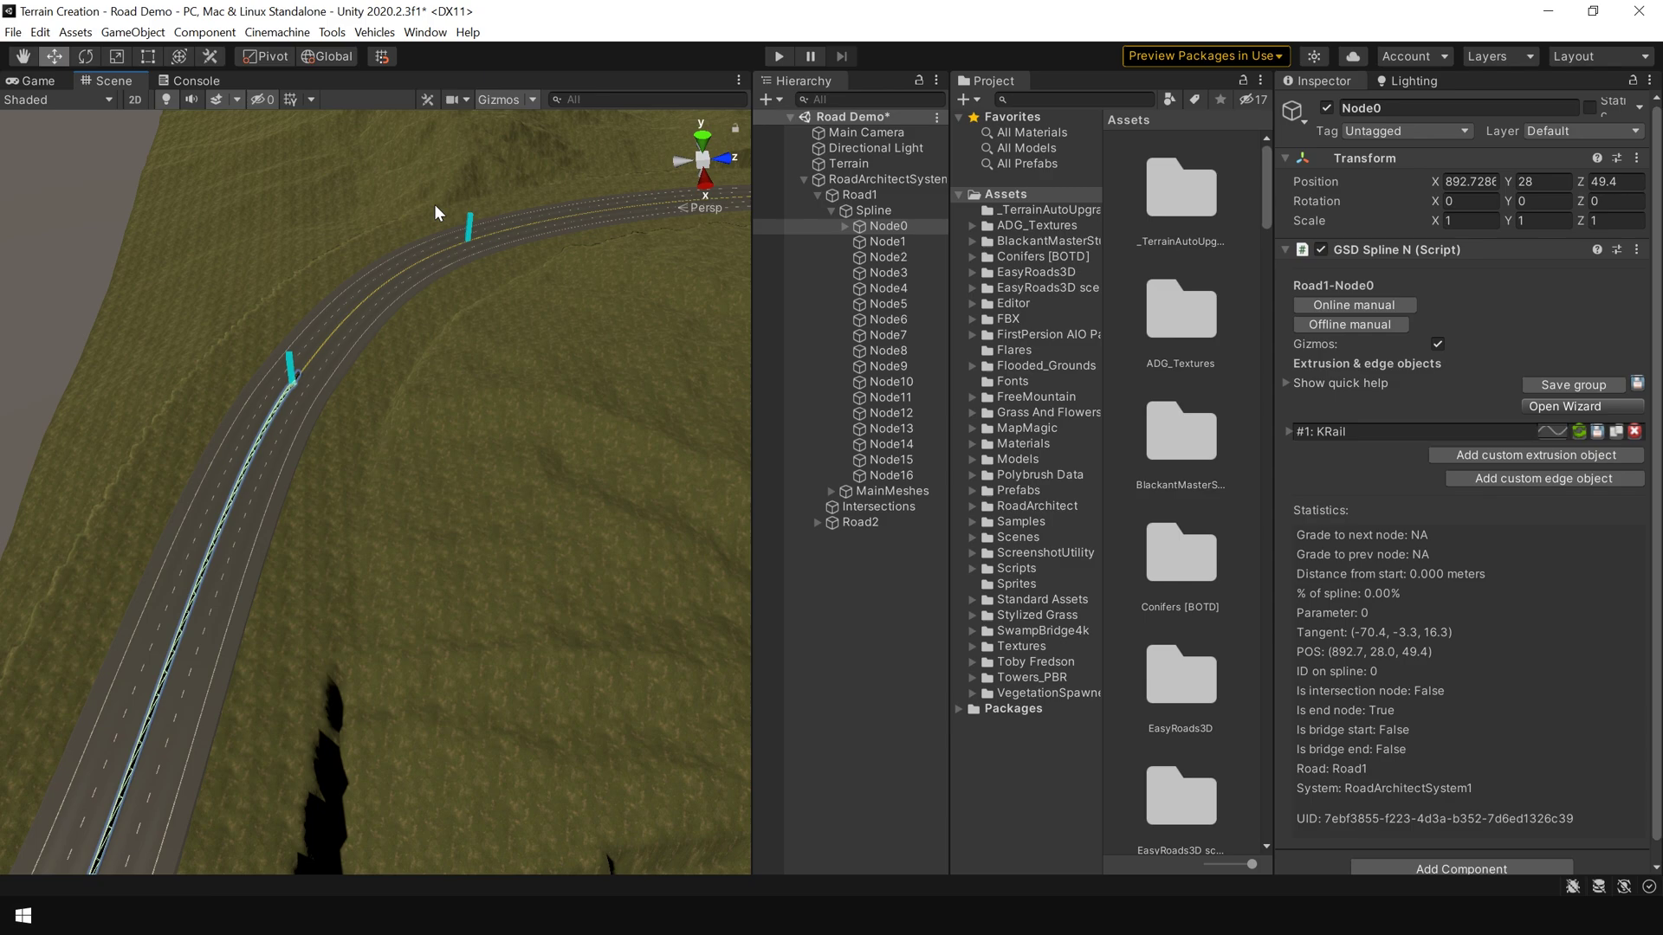
left_click(813, 604)
Add the Railing #4 Light Left extrusion to Road1's second node, Node1, through the object wizard
left_click_drag(304, 362, 374, 540, "alt")
scroll(374, 540, "up", 2)
scroll(499, 445, "up", 3)
scroll(503, 518, "up", 5)
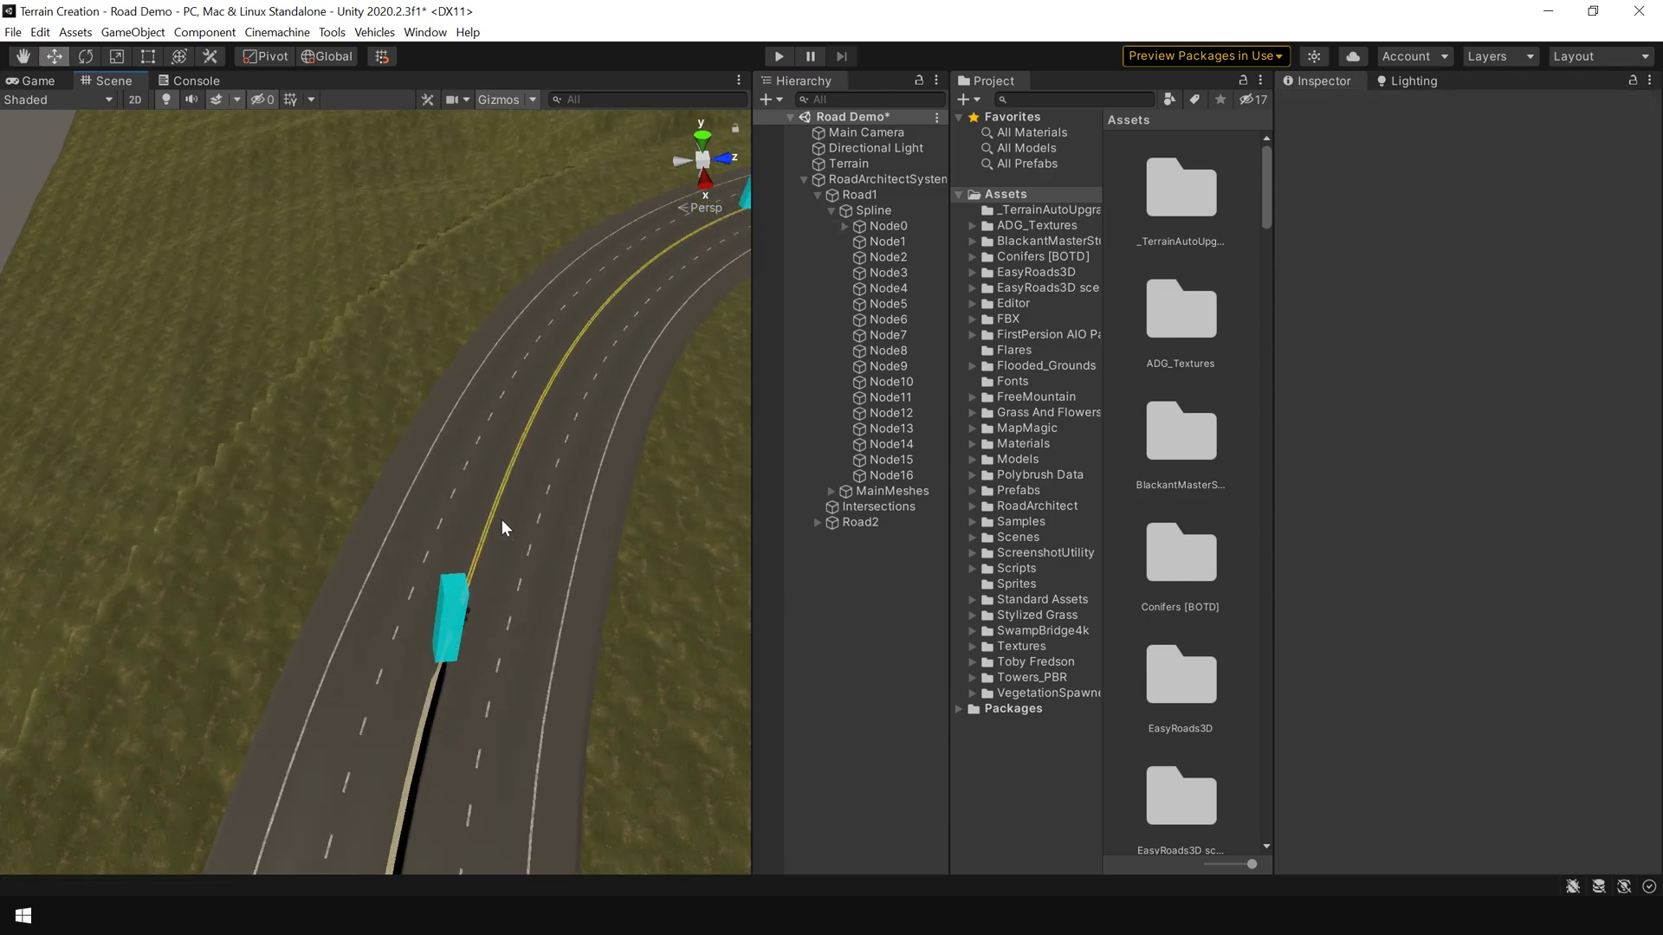
left_click(173, 689)
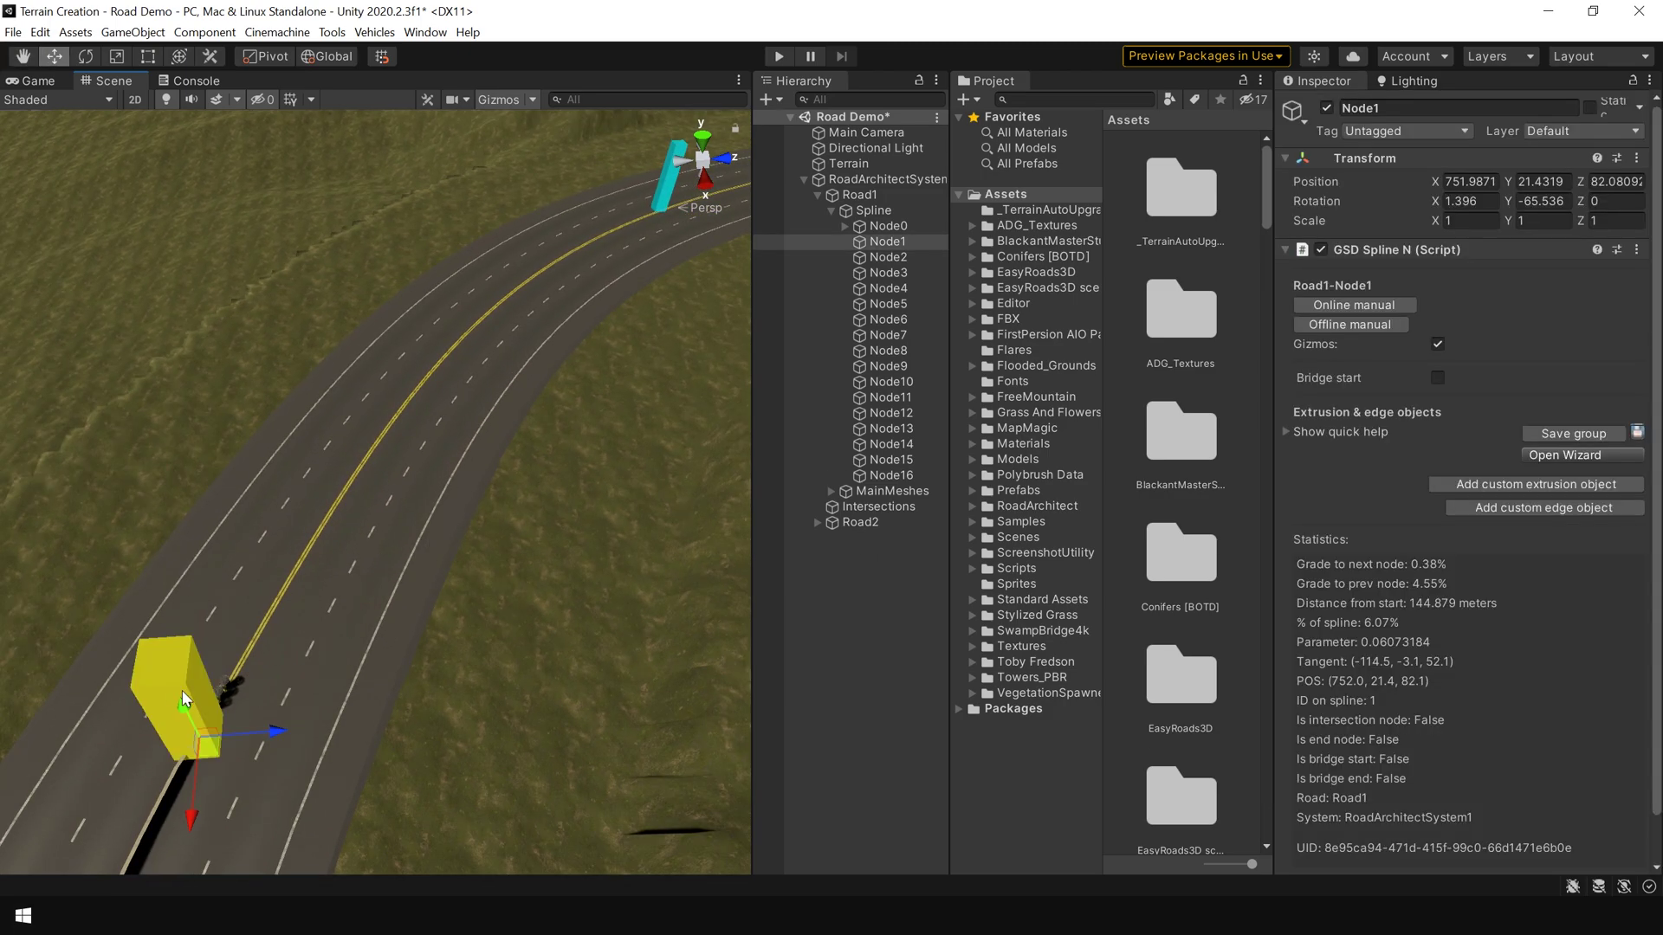
left_click(1577, 455)
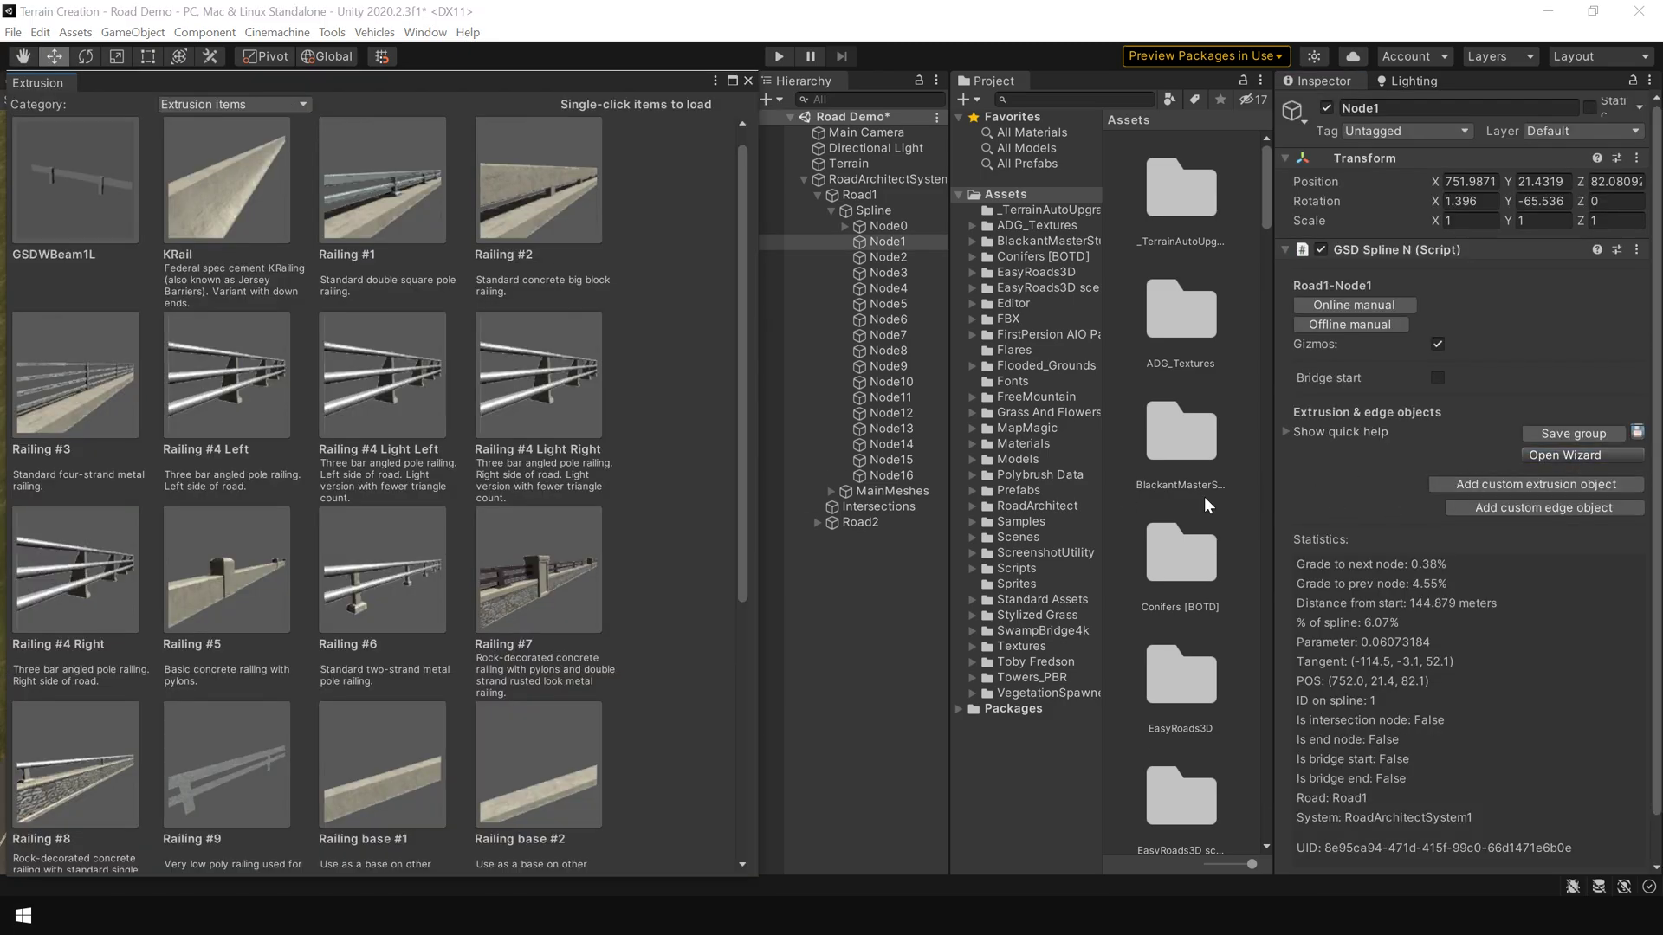
left_click(402, 388)
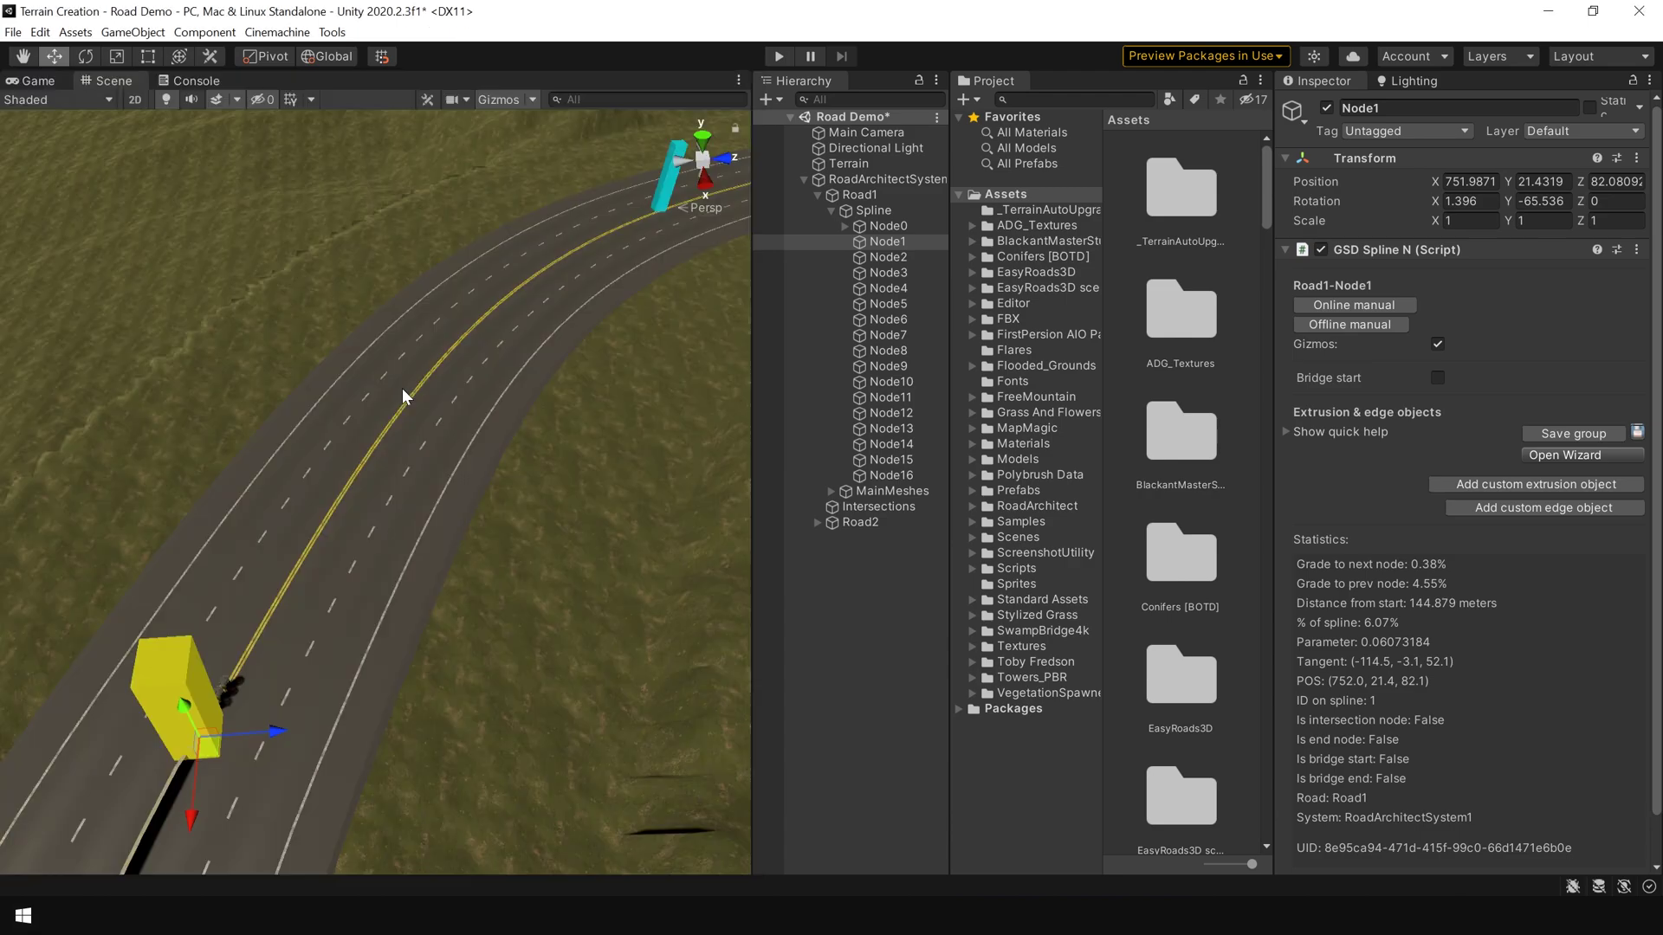
Inspect the new railing along the road, then delete it from Node1
left_click(860, 646)
scroll(442, 537, "up", 5)
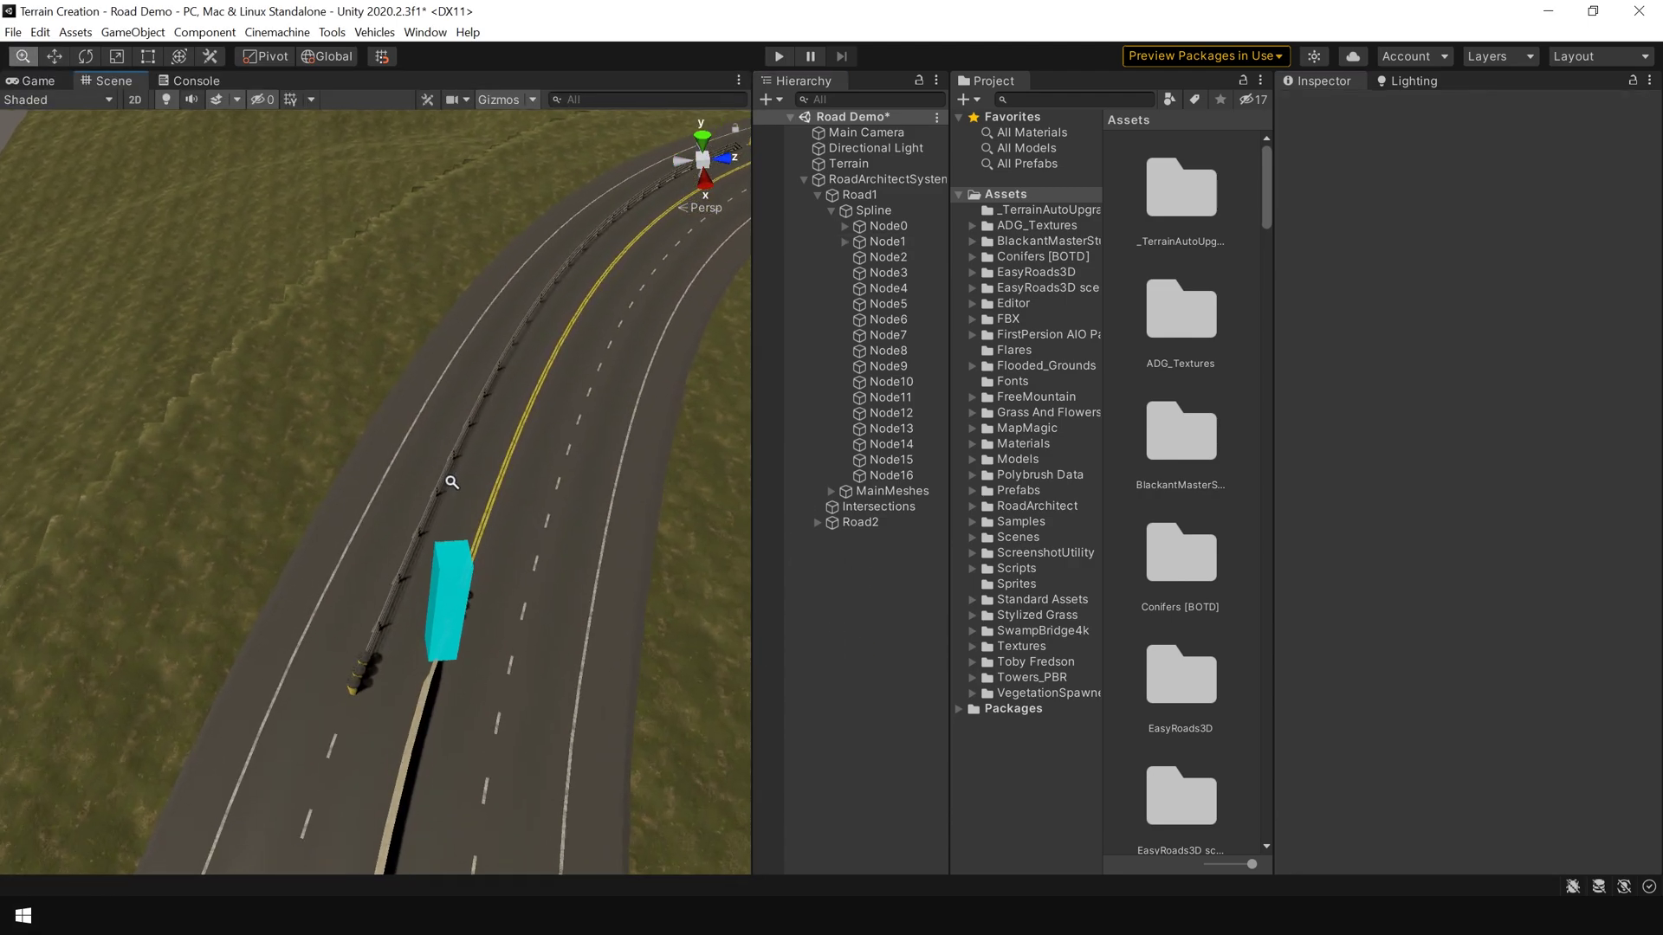
scroll(456, 493, "up", 4)
left_click_drag(525, 426, 568, 641, "alt")
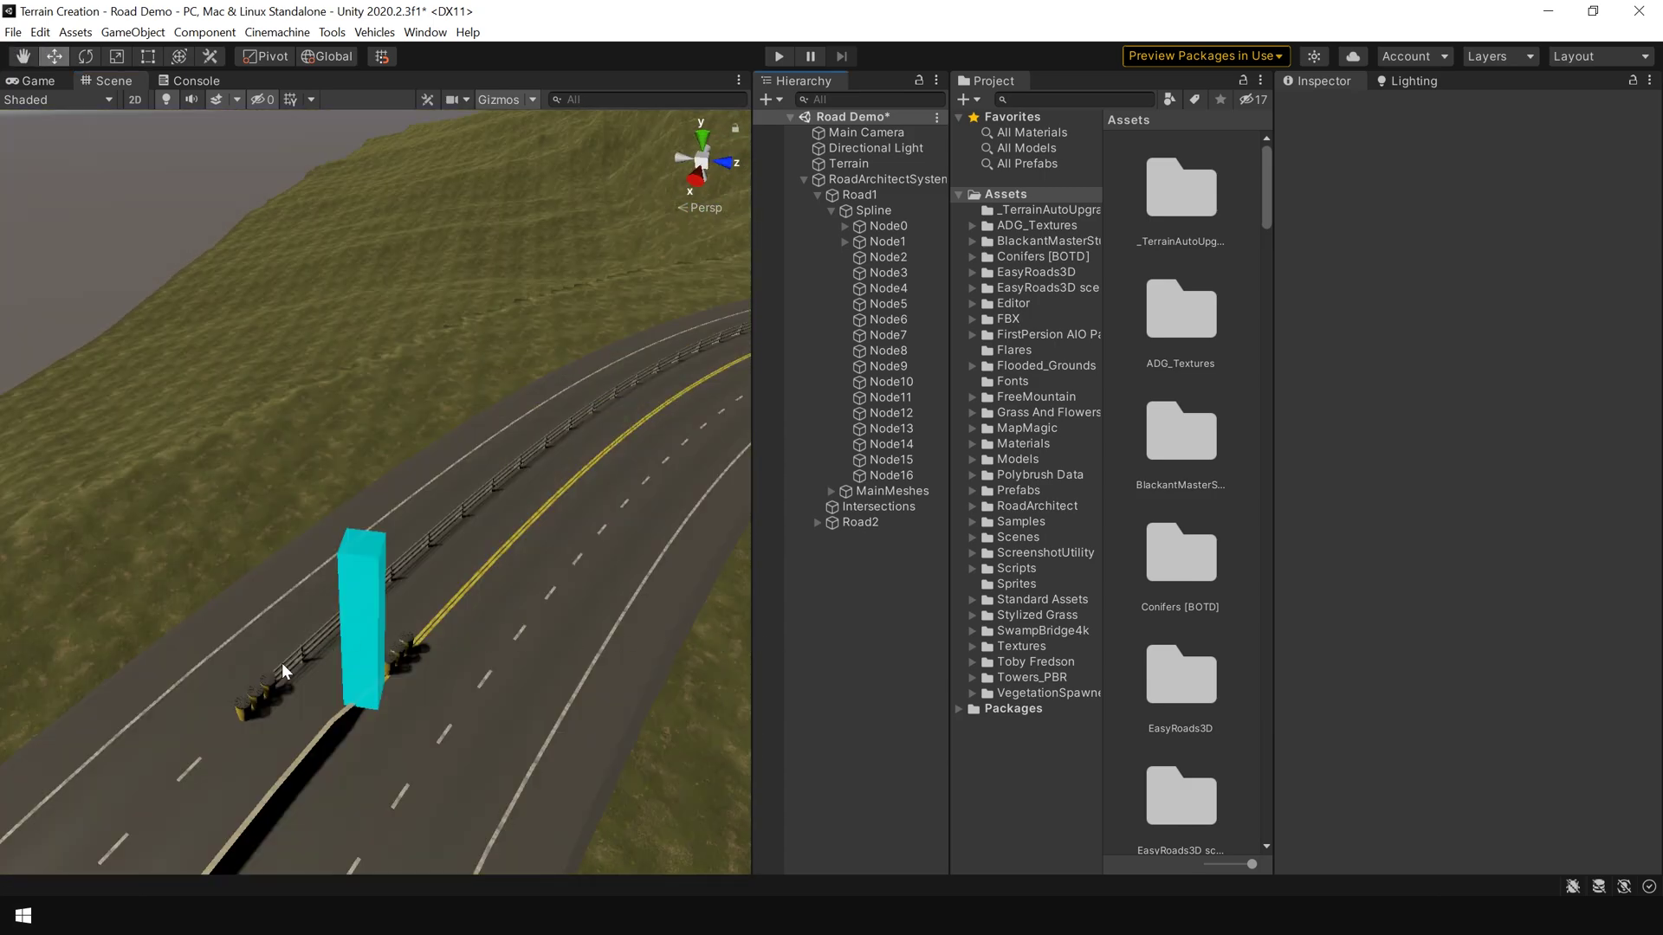
left_click(368, 570)
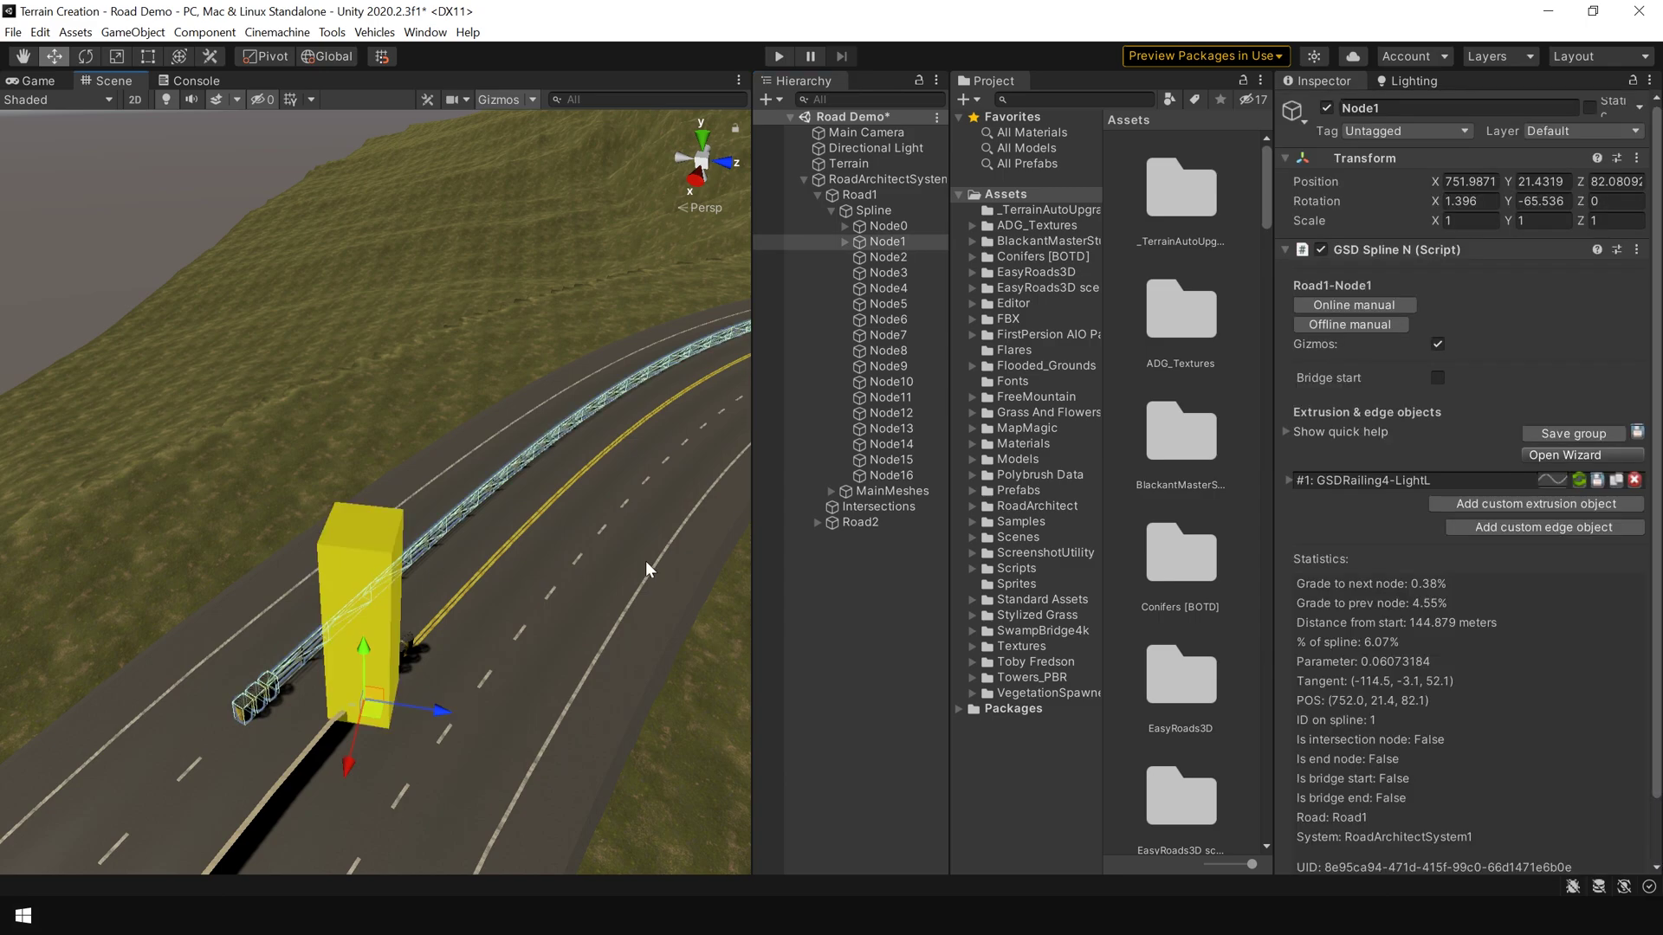
left_click(1634, 480)
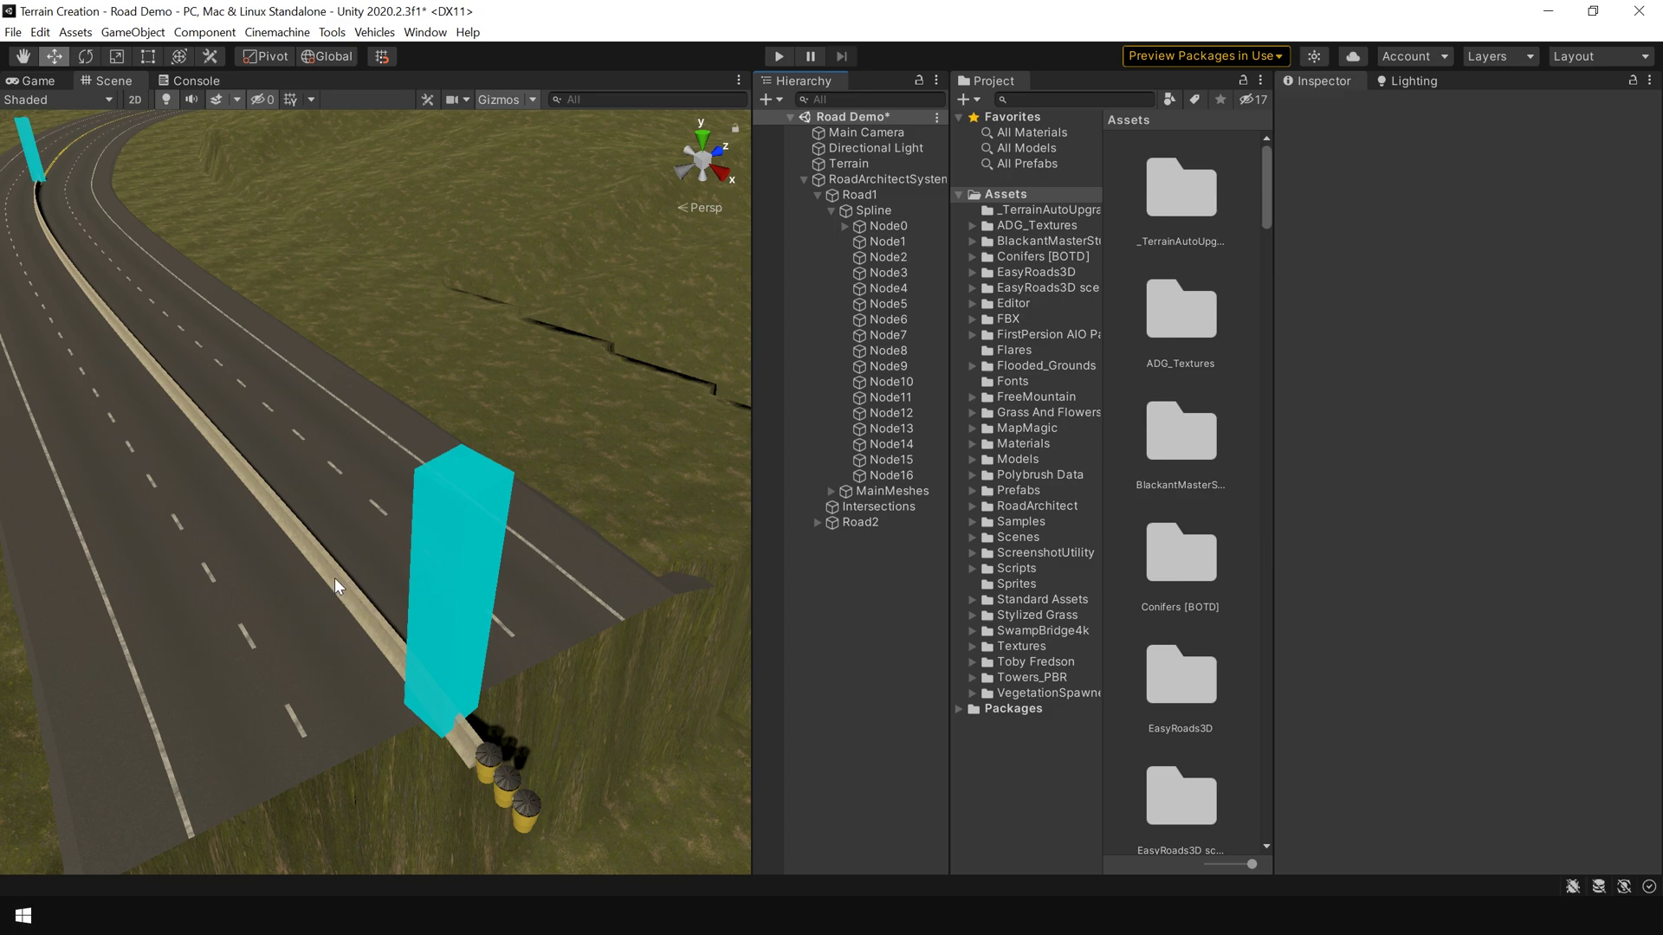
Expand the KRail extrusion on Road1's first node, Node0, and look through its options
left_click(894, 225)
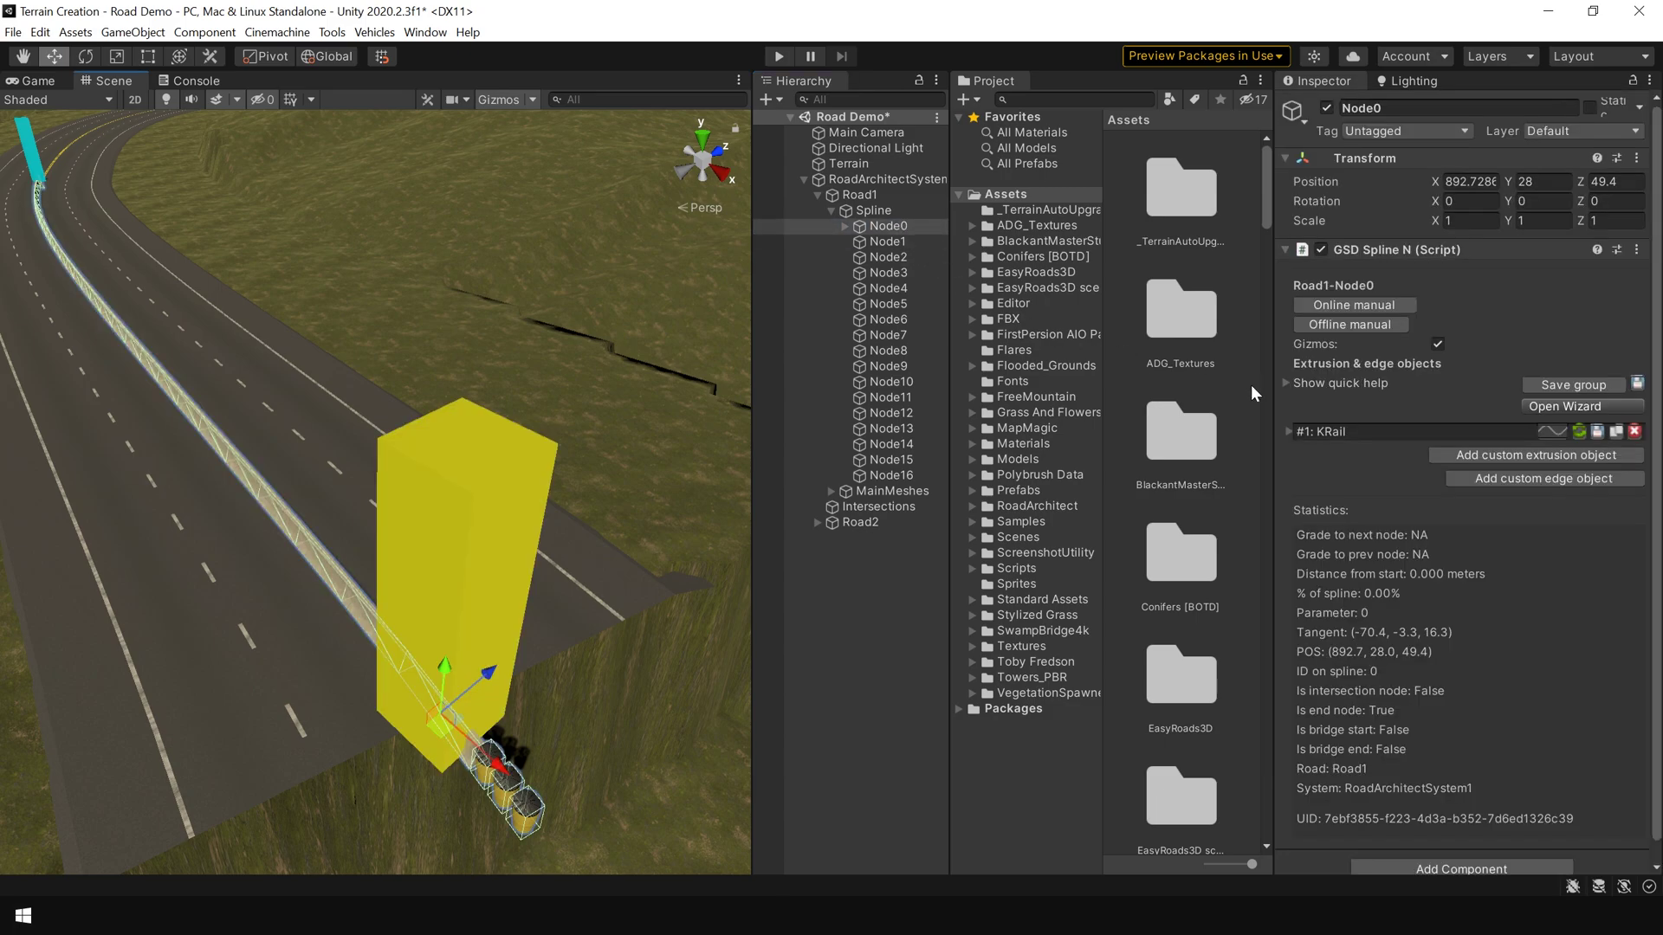
left_click(1289, 431)
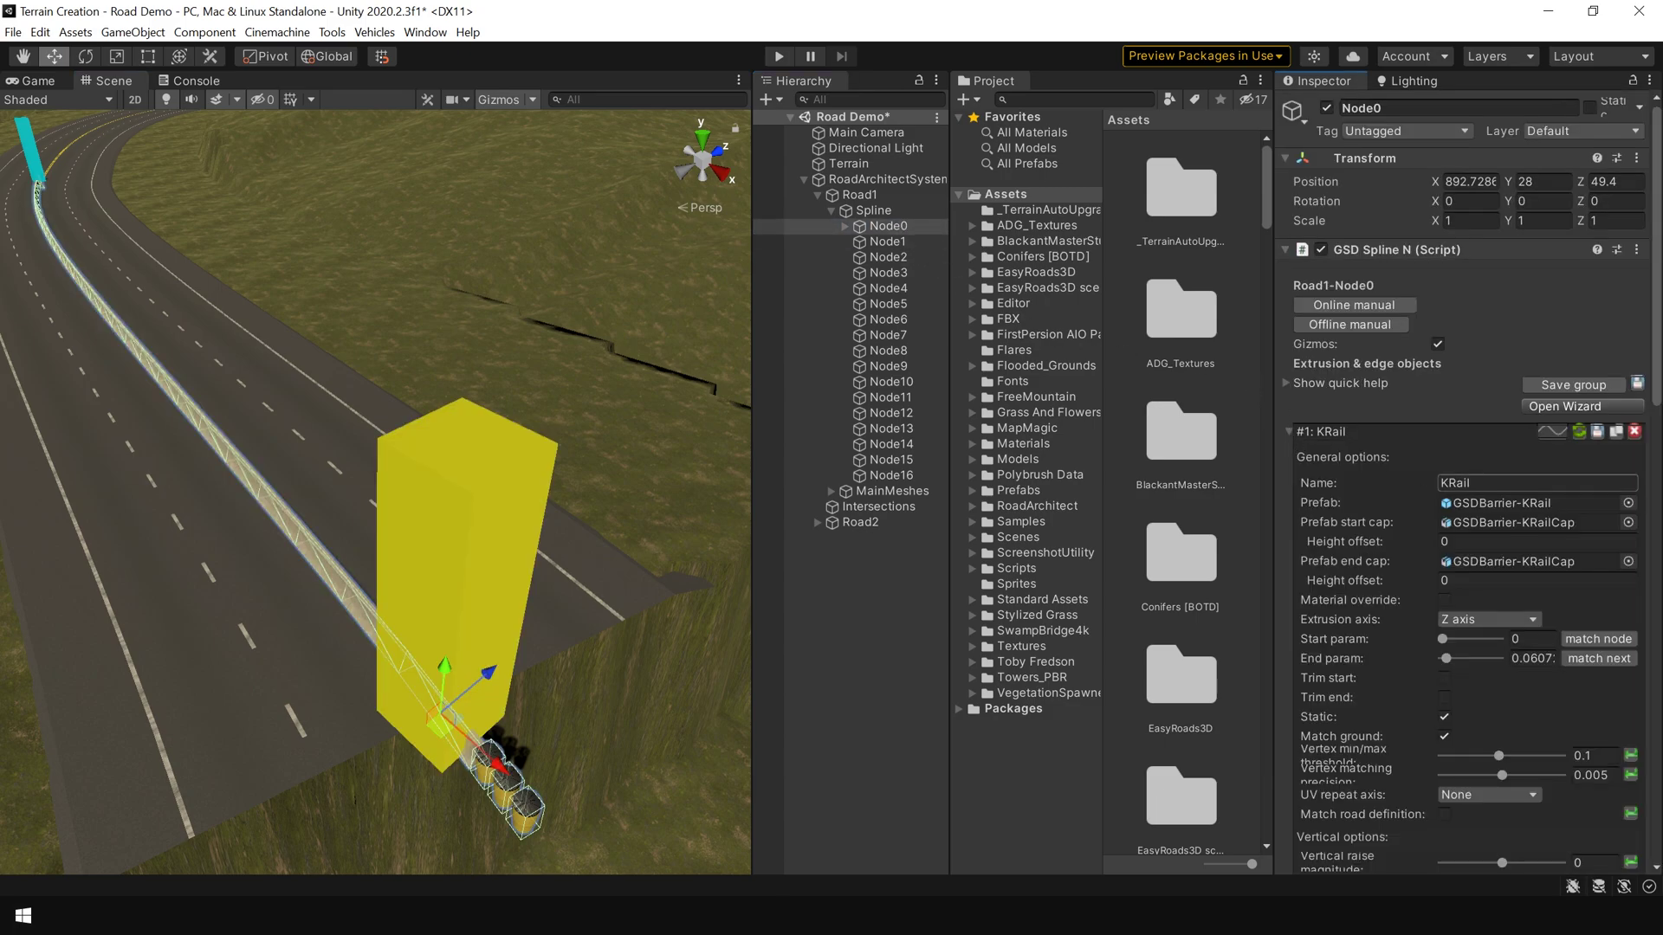
scroll(1659, 355, "down", 3)
scroll(1658, 350, "down", 10)
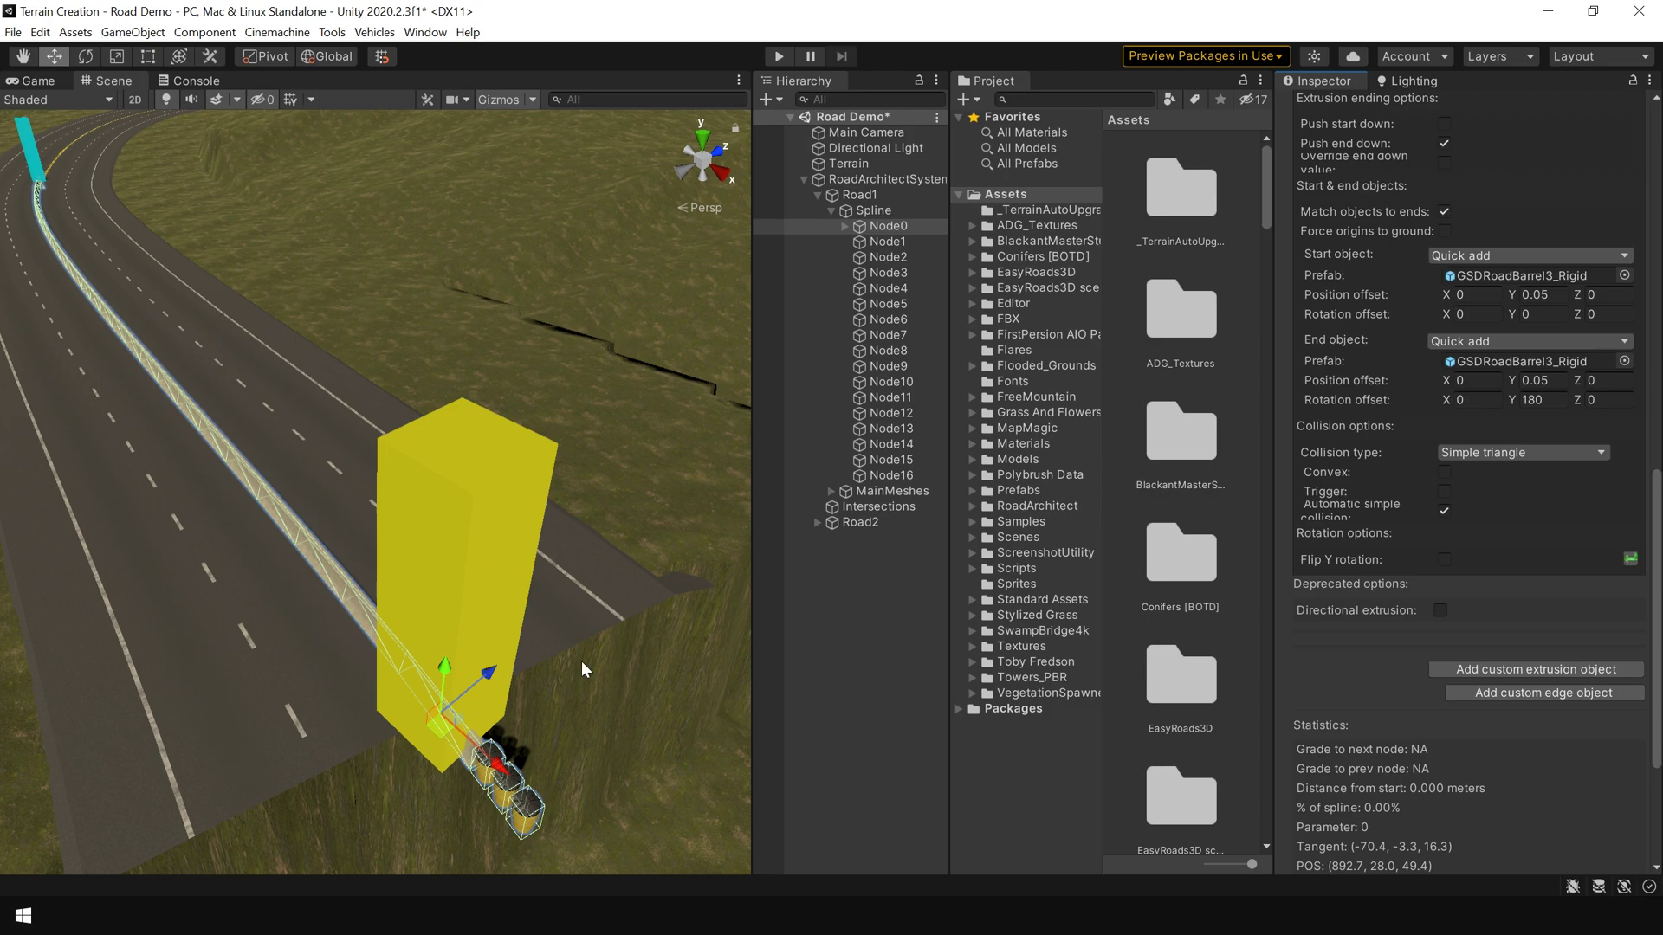
scroll(1659, 501, "up", 4)
scroll(1658, 501, "up", 5)
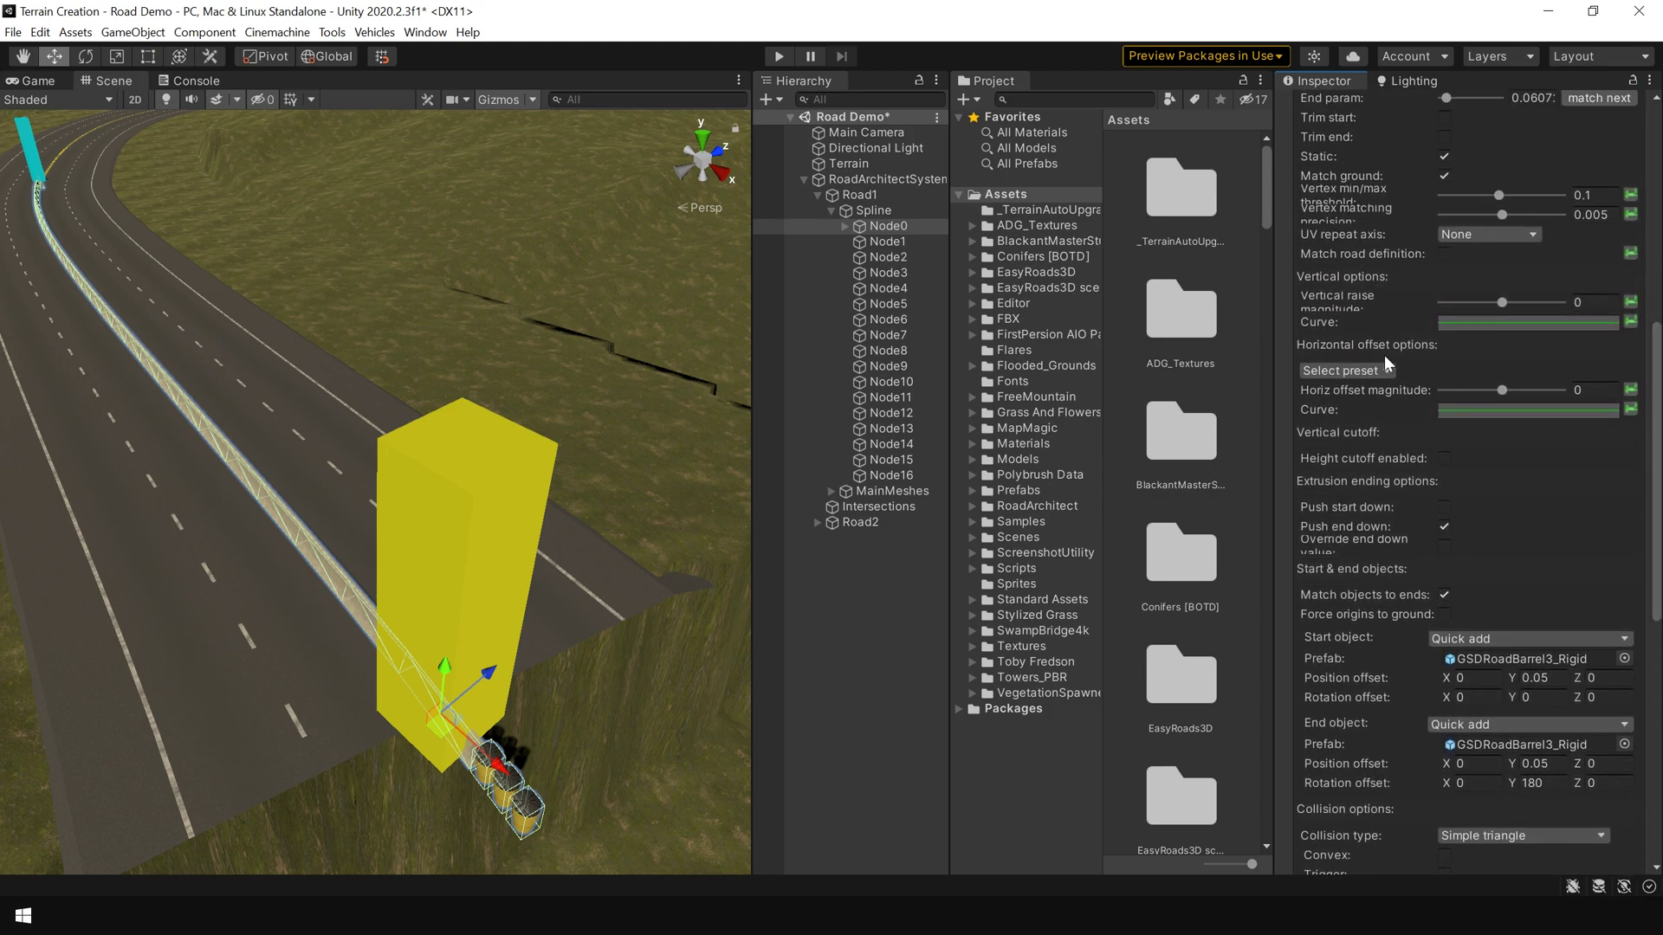
Offset Node0's KRail barrier horizontally with the Match road left edge preset of -10.0 meters
left_click(1347, 370)
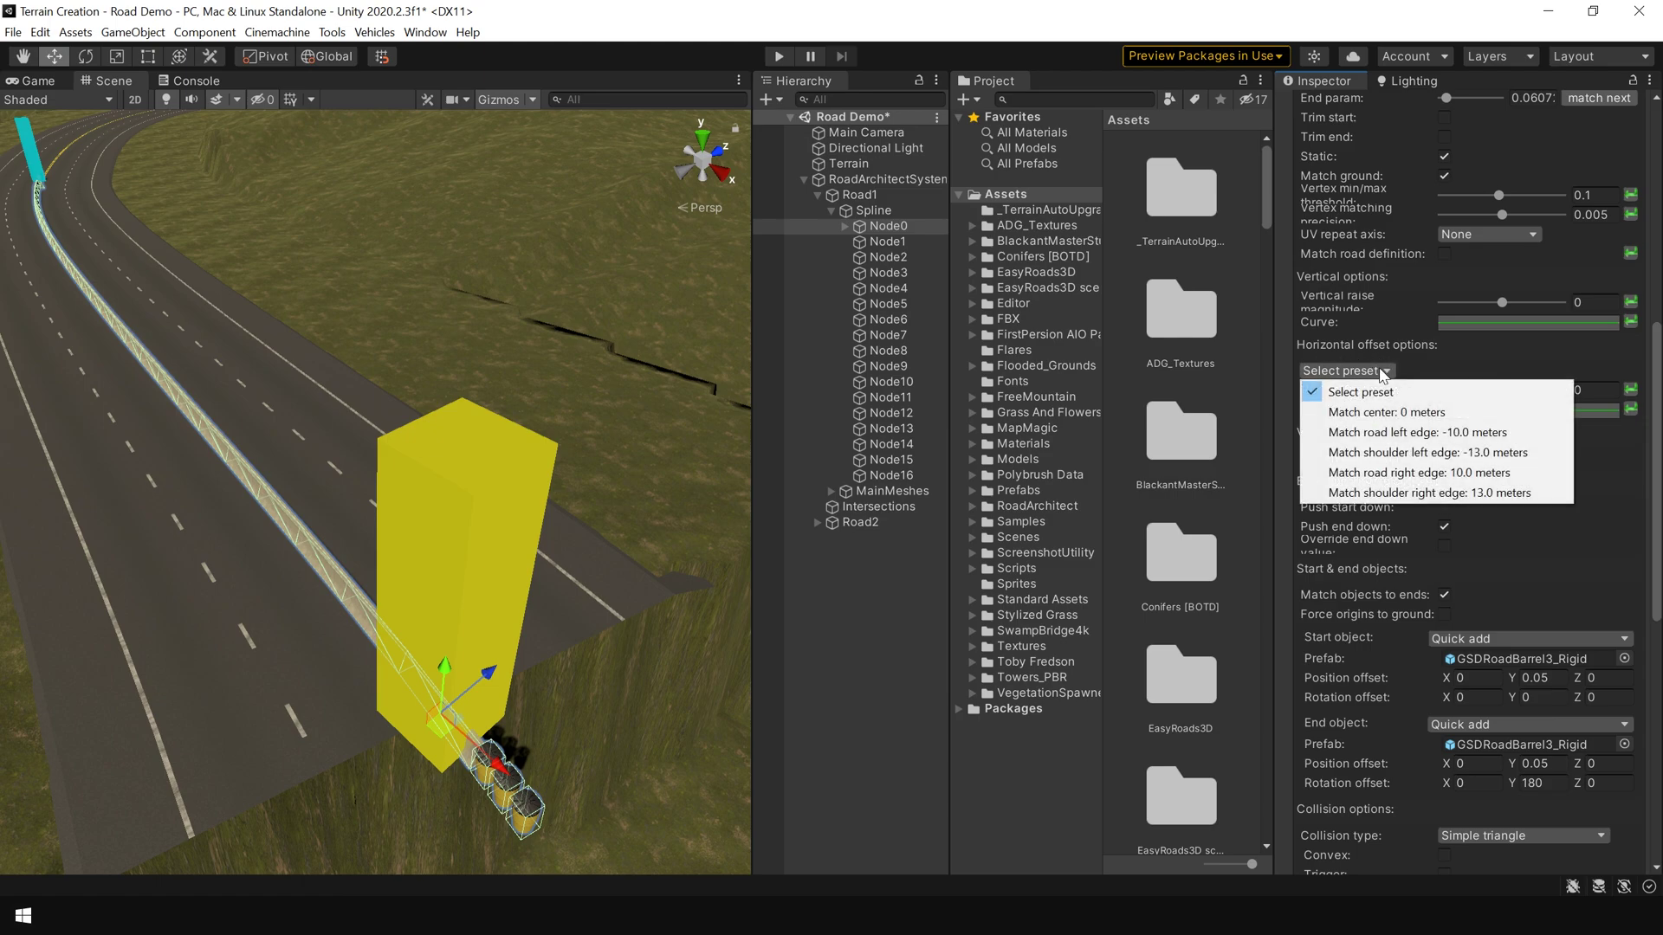
left_click(1407, 438)
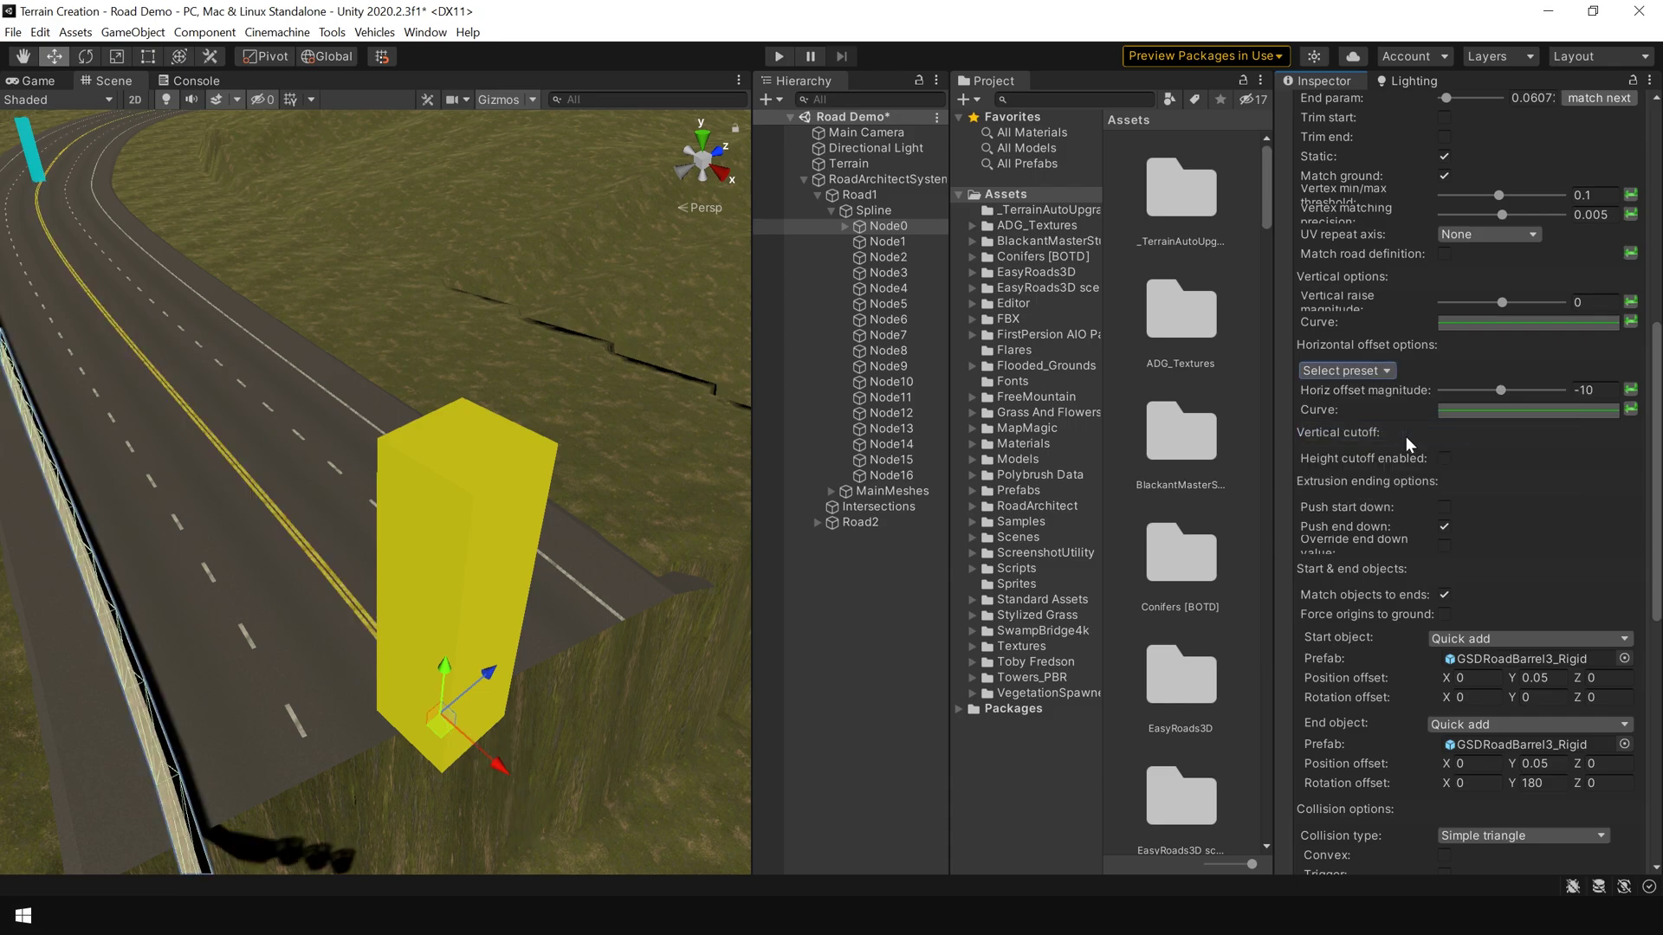
left_click(858, 651)
key("q")
middle_click_drag(400, 602, 428, 587)
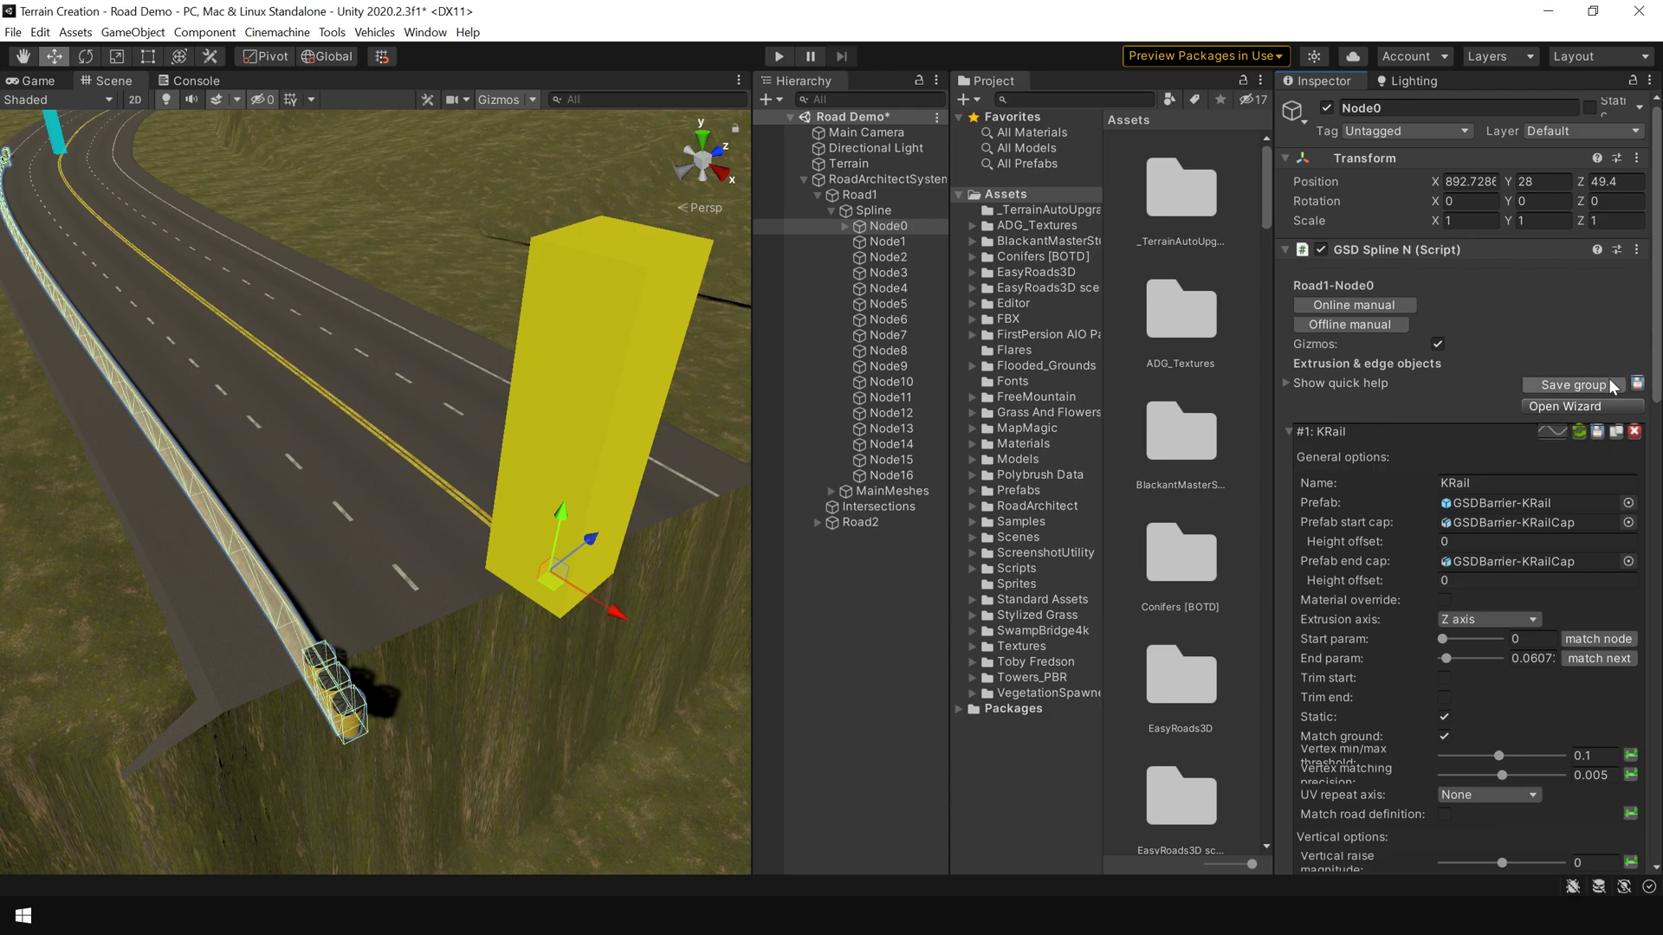
Duplicate Node0's KRail extrusion and offset the copy with the Match road right edge preset of 10.0 meters
left_click(1289, 431)
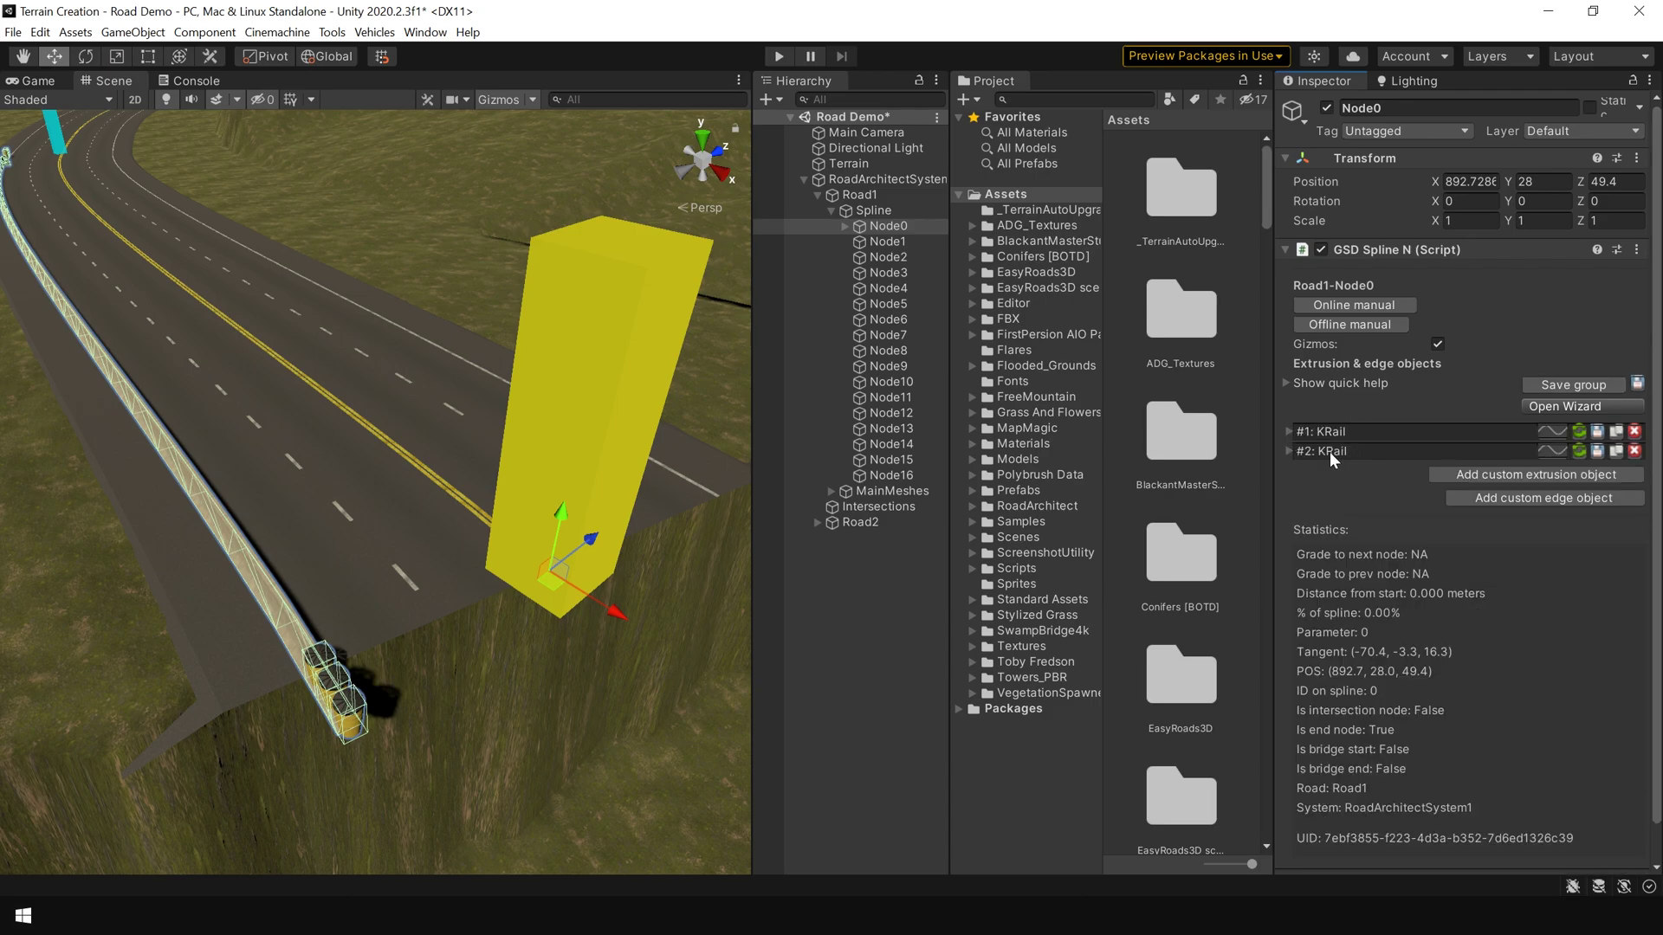
left_click(1291, 451)
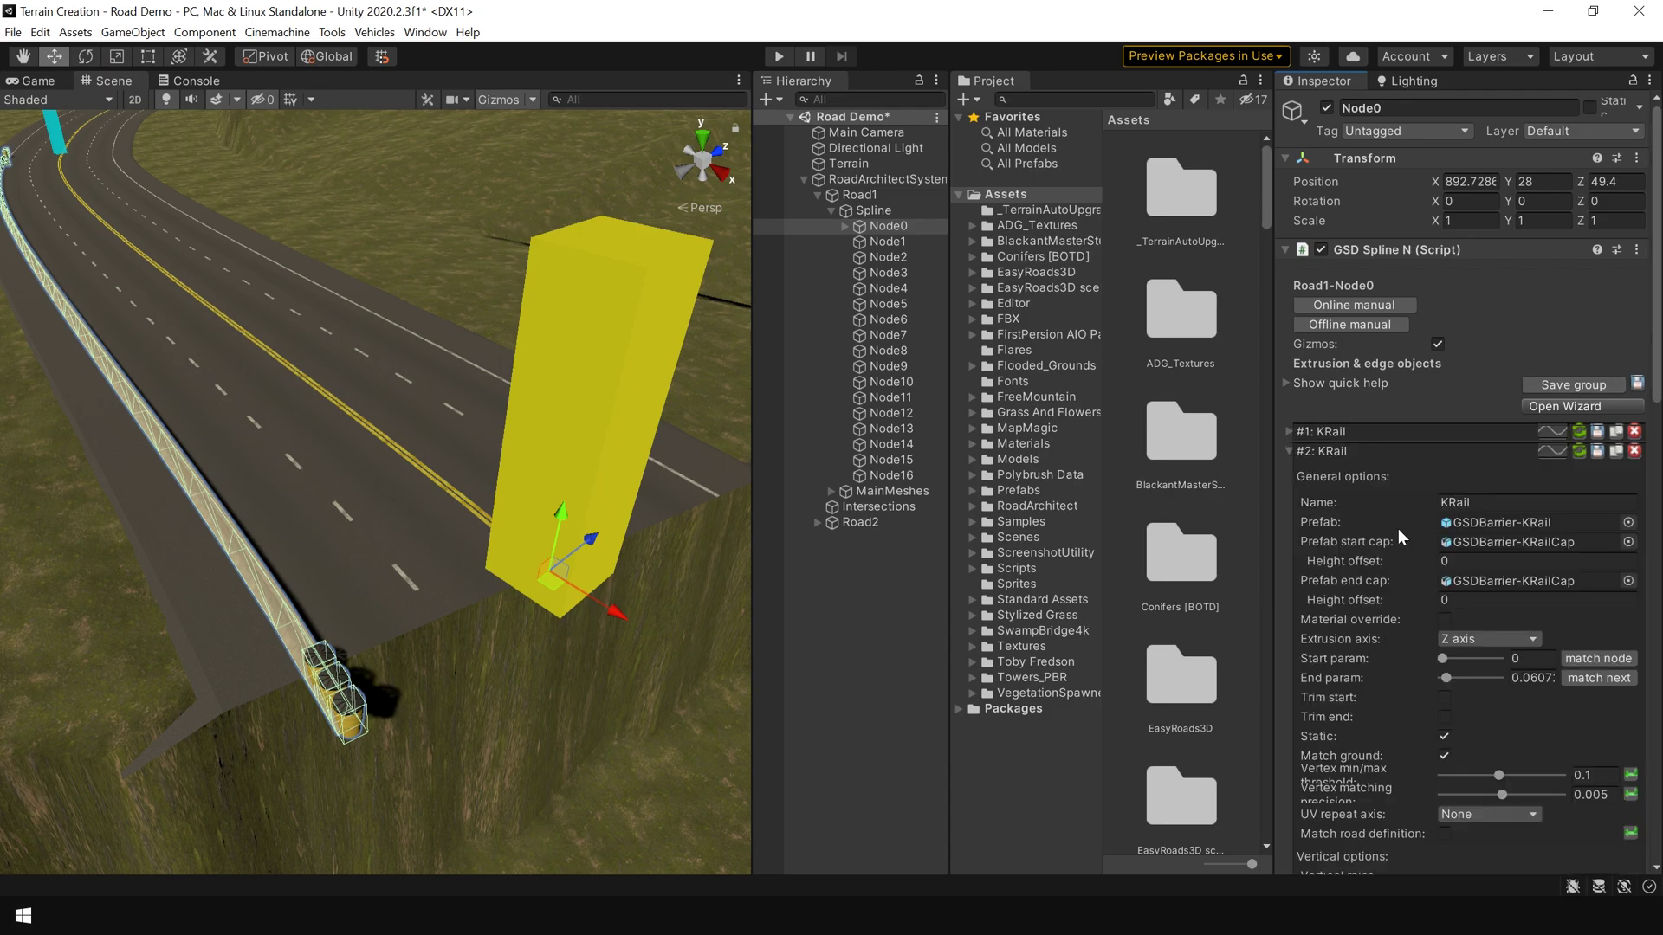
scroll(1323, 429, "down", 10)
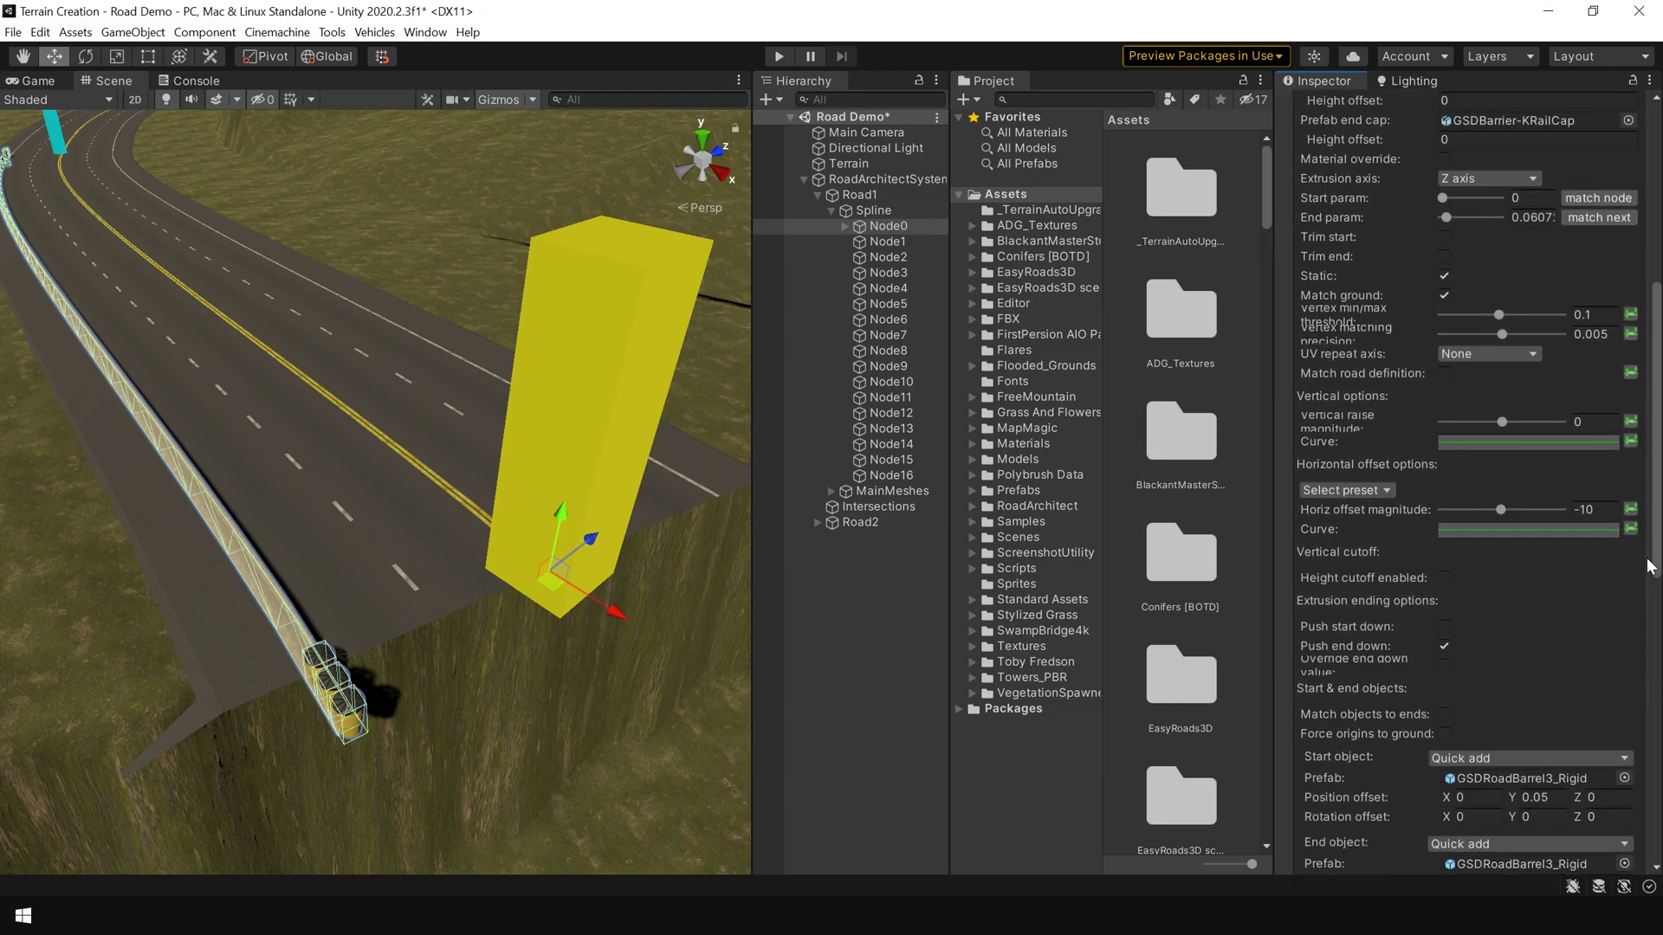
left_click(1388, 449)
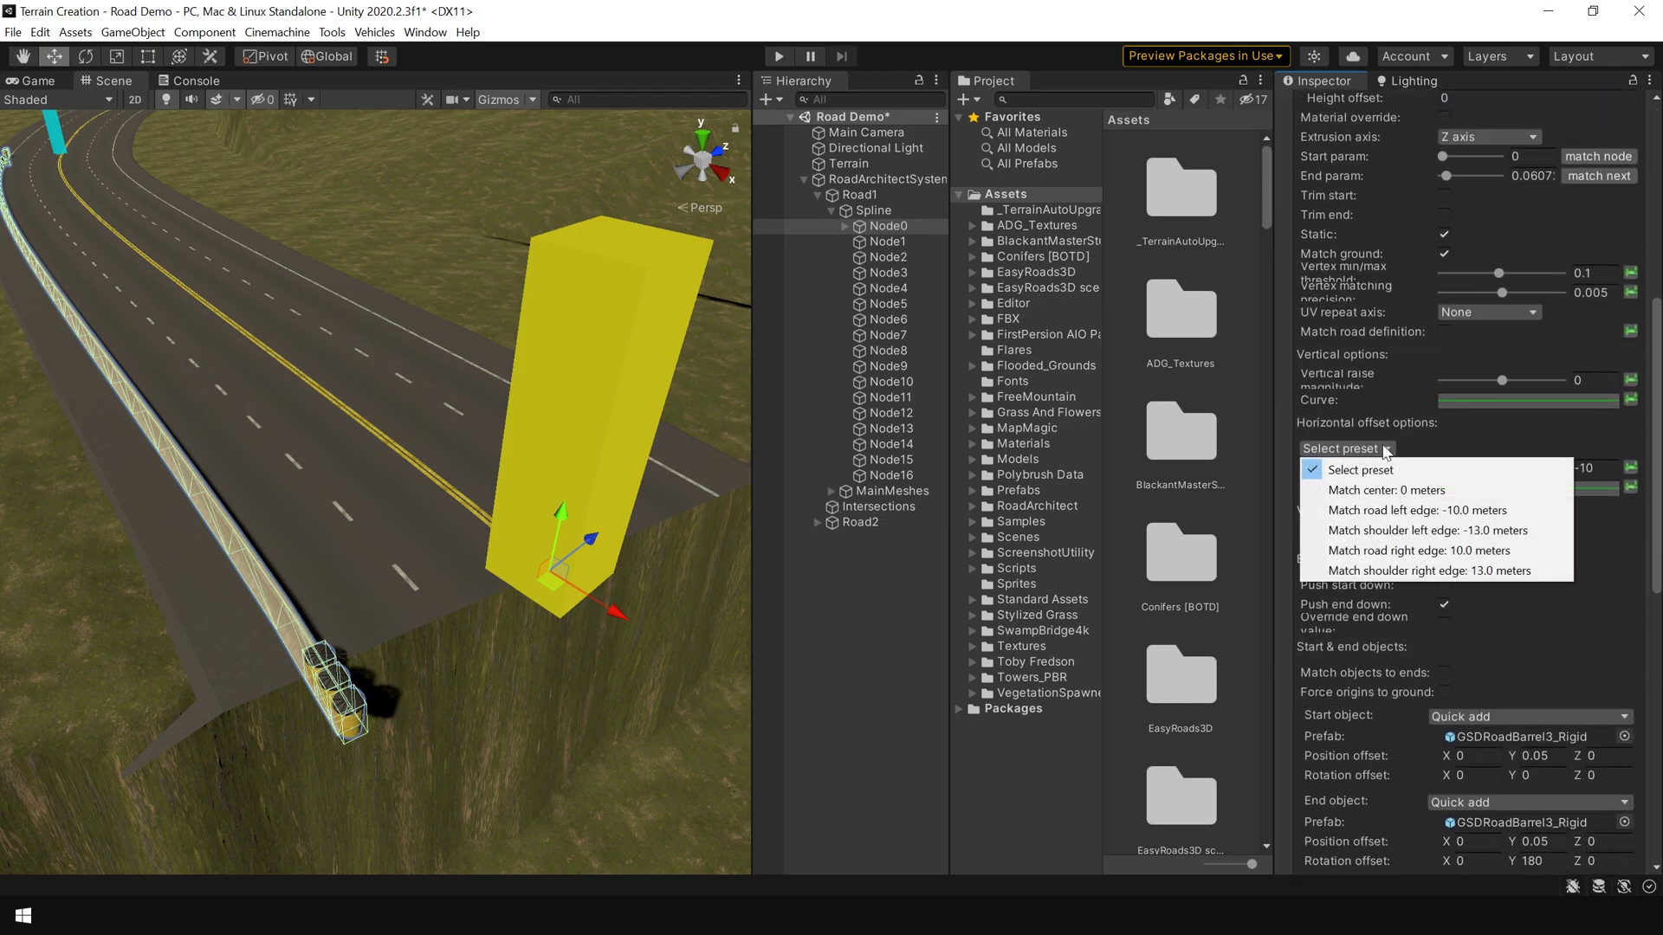
left_click(1423, 554)
middle_click_drag(583, 565, 208, 658)
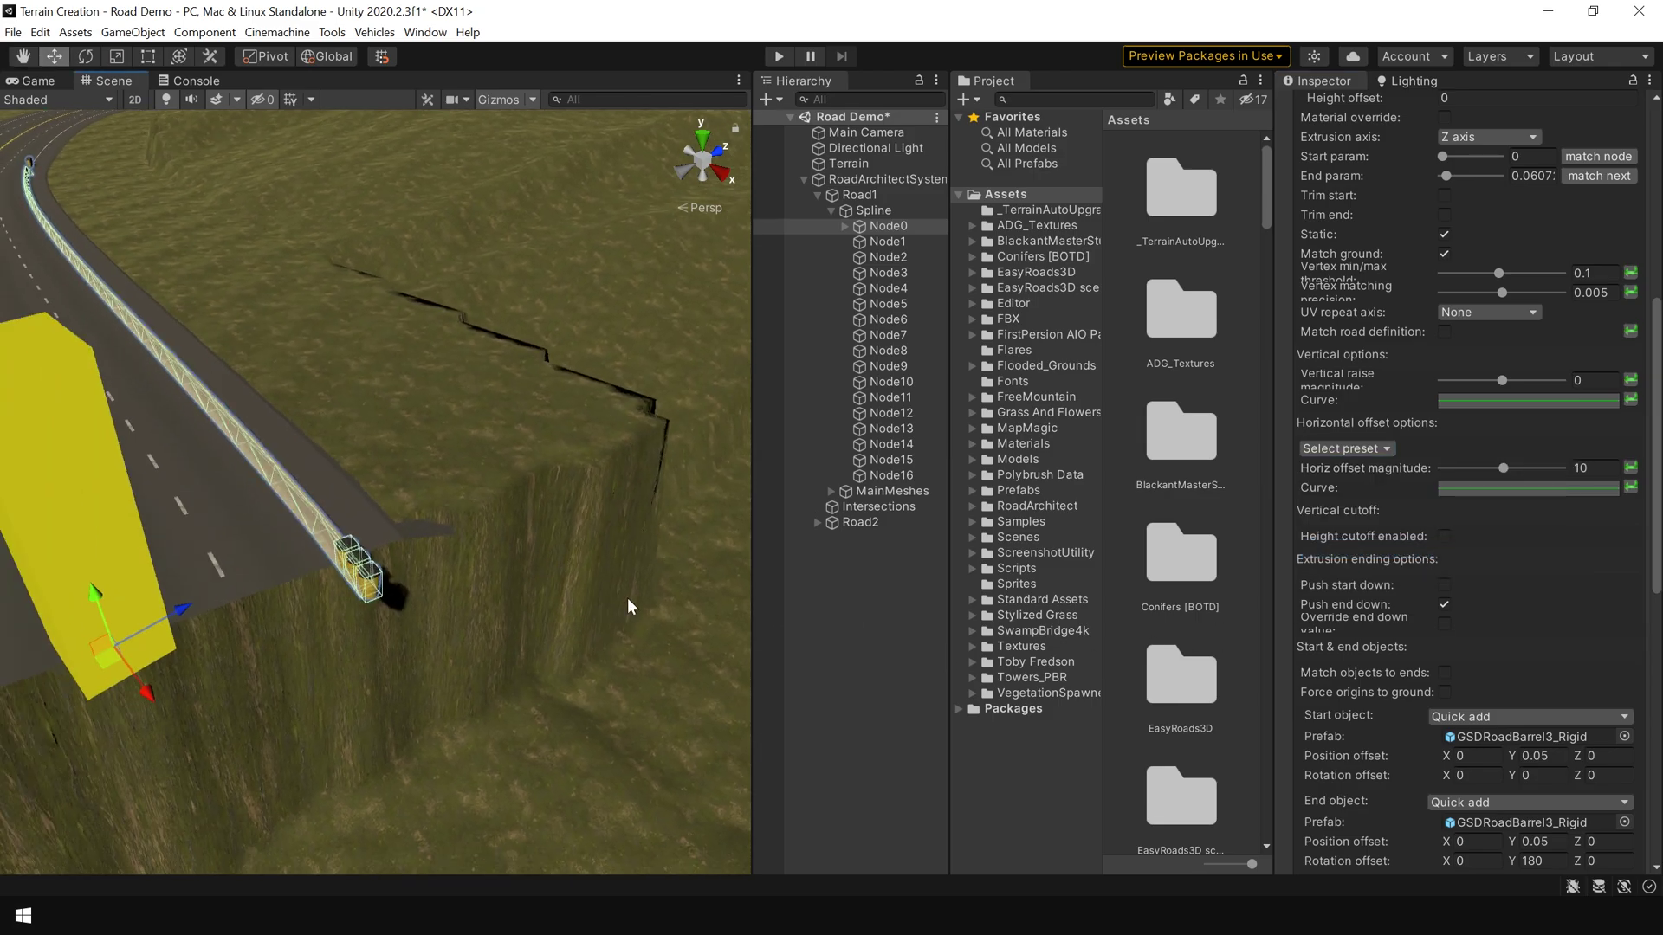
left_click(712, 620)
middle_click_drag(217, 528, 592, 589)
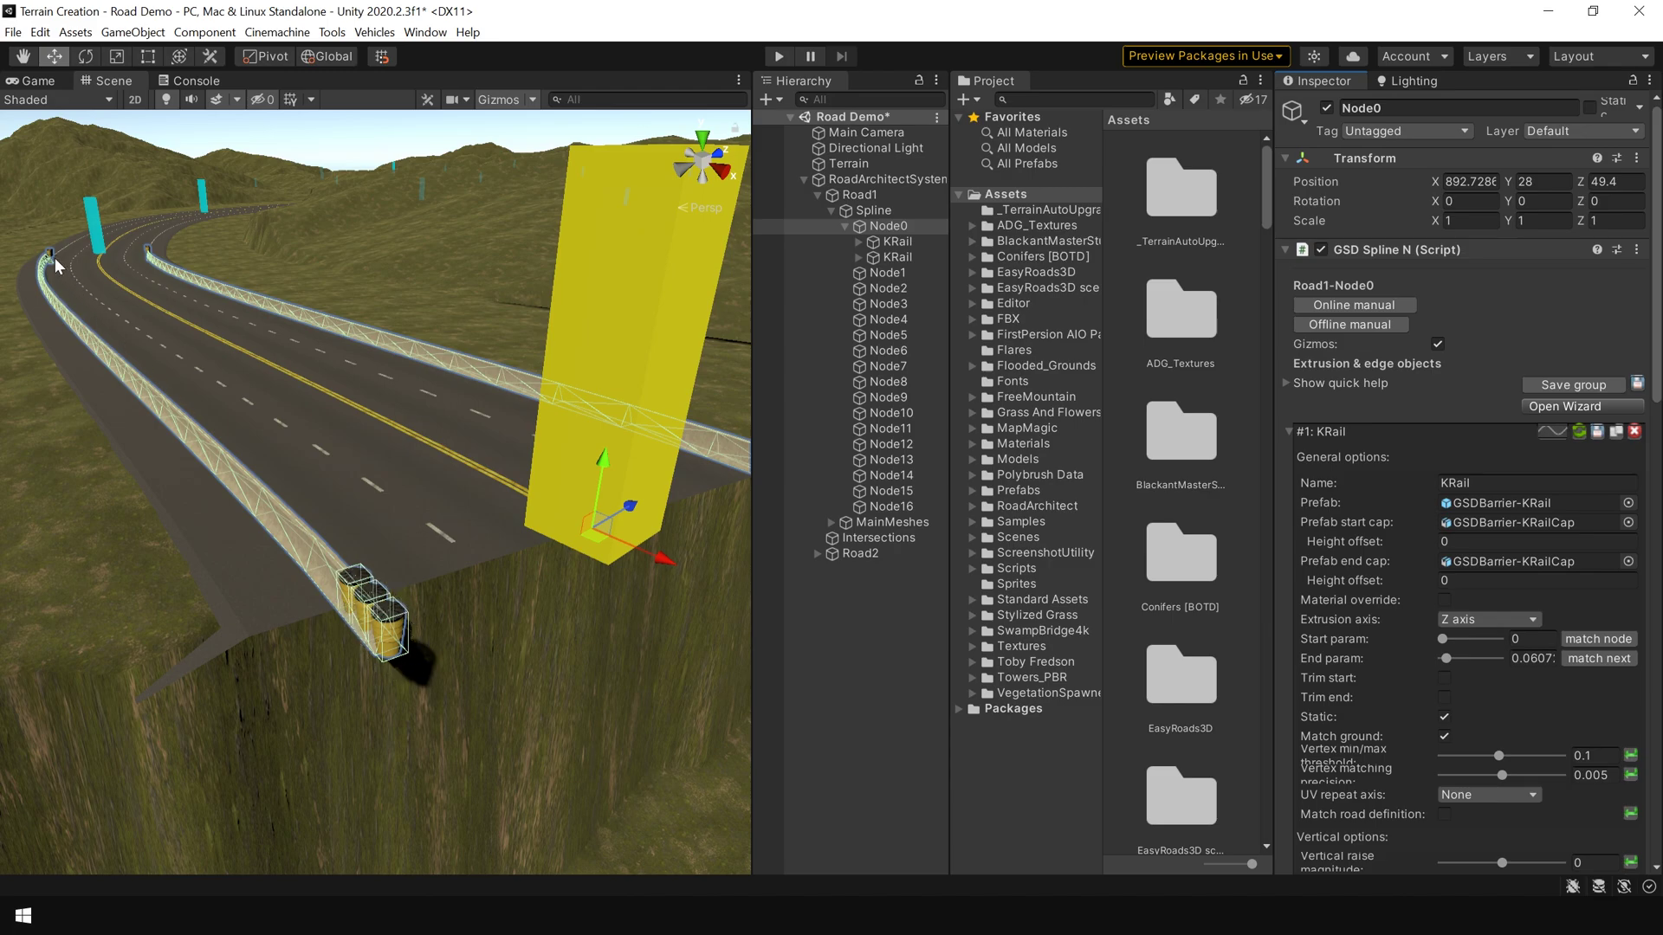
Remove the barrels at the start of the left-edge KRail by setting its start object prefab to None
left_click_drag(1656, 374, 1656, 669)
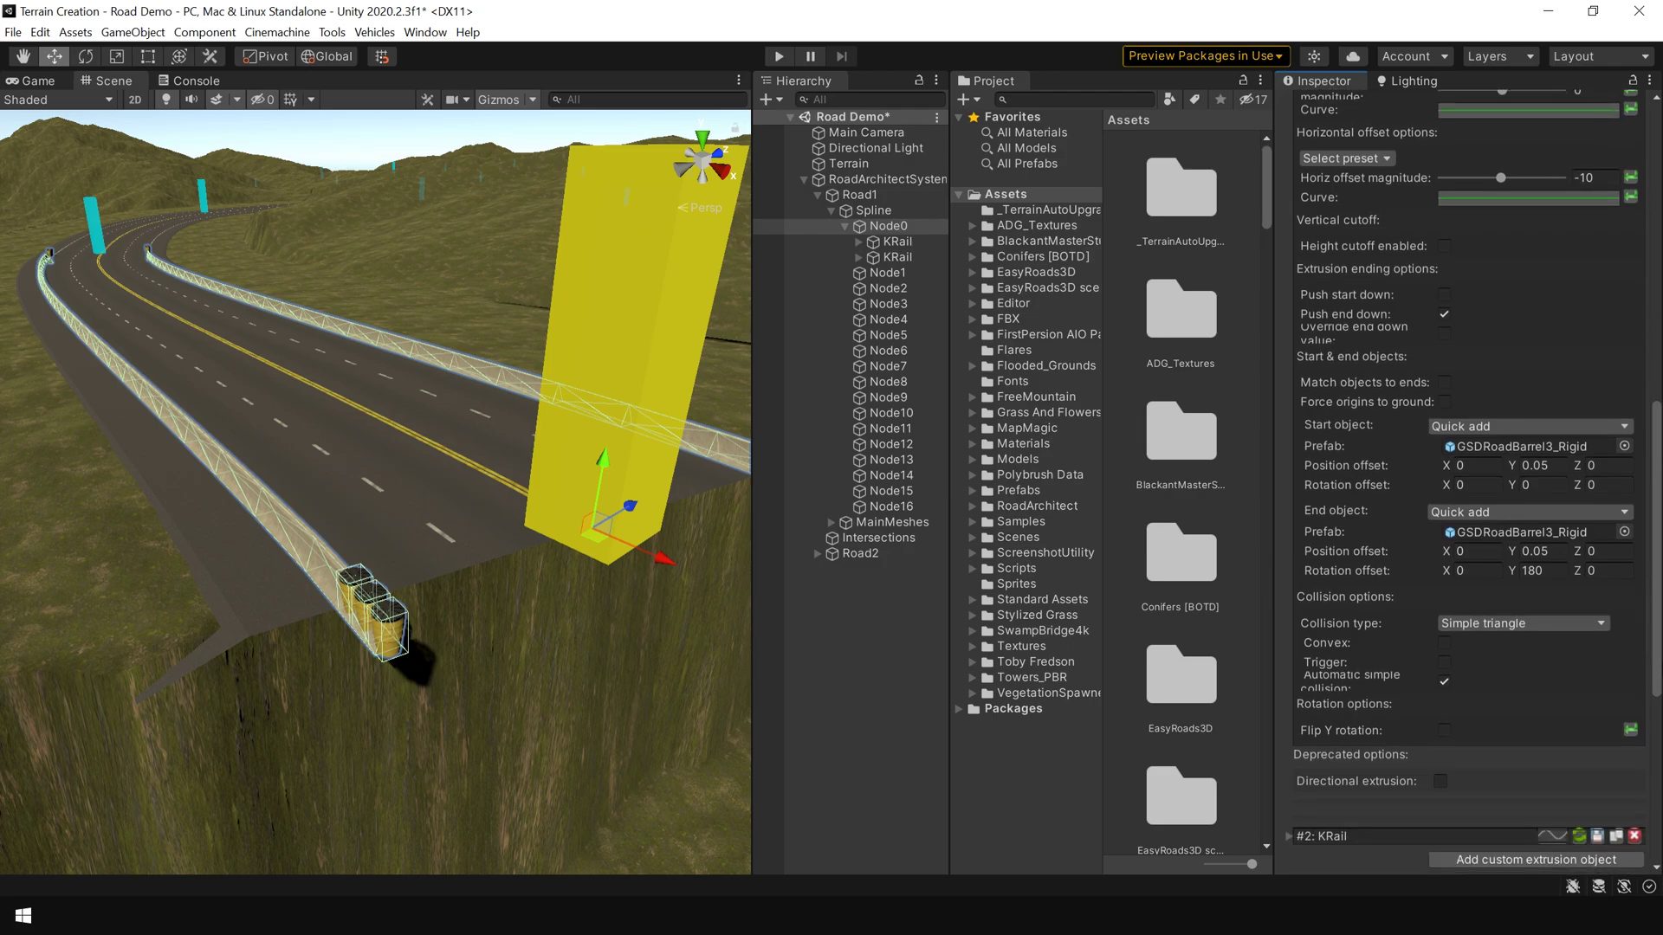
left_click(1493, 427)
left_click(1493, 513)
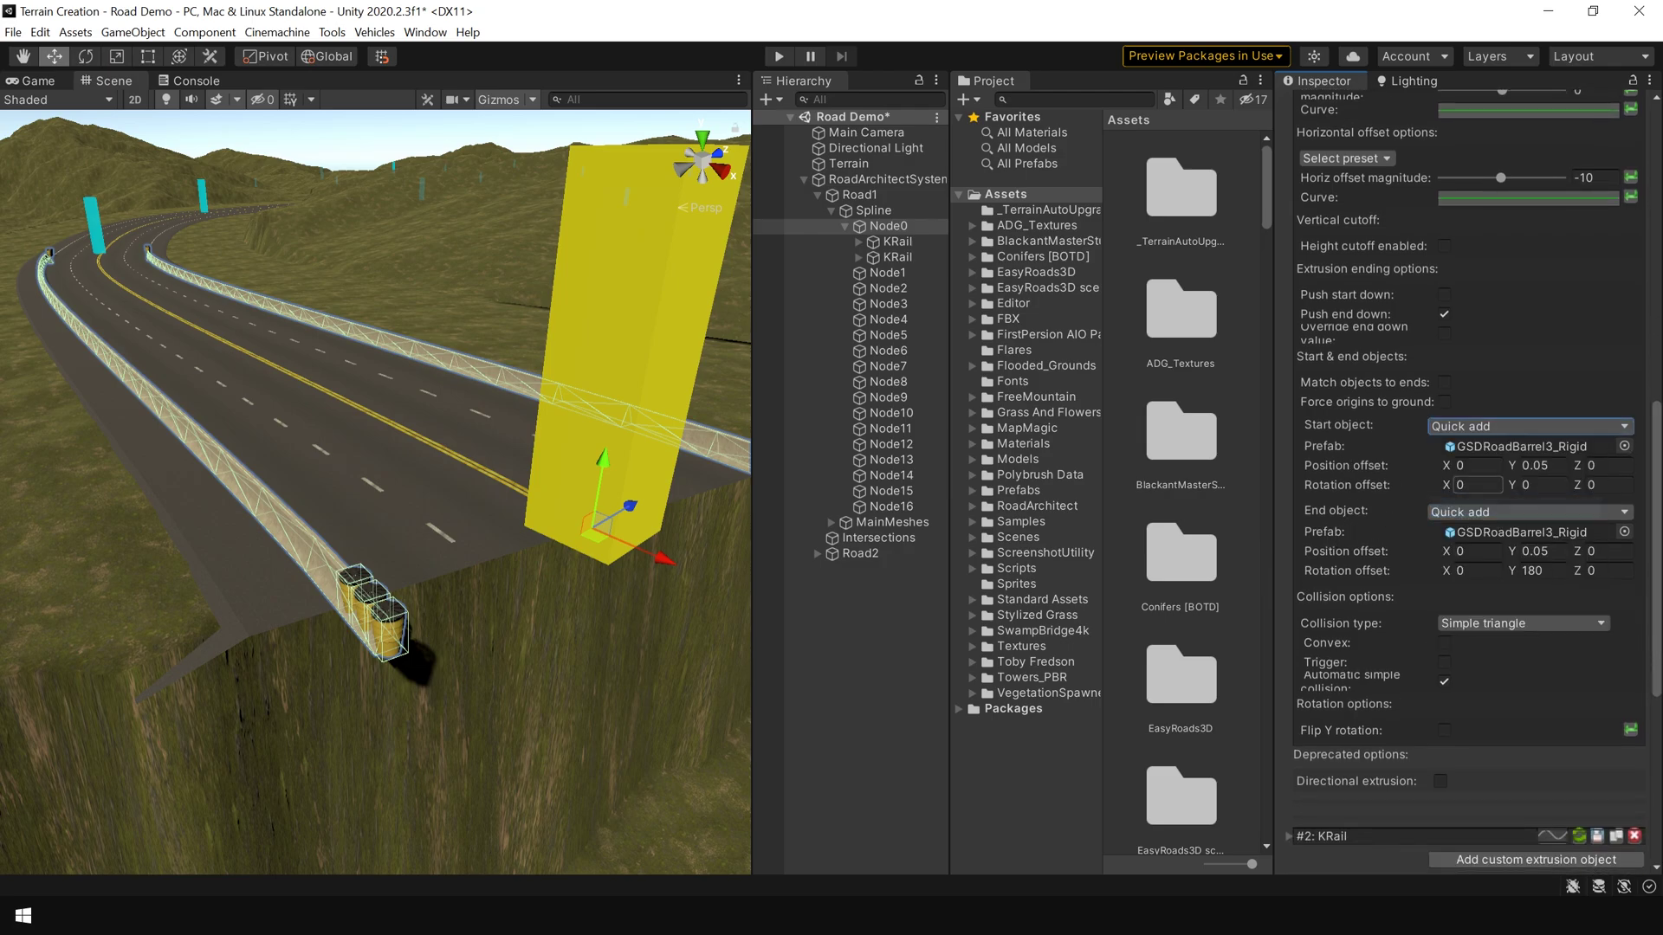
left_click(1500, 434)
left_click(1505, 573)
left_click(1624, 446)
type("m")
key("BackSpace")
type("non")
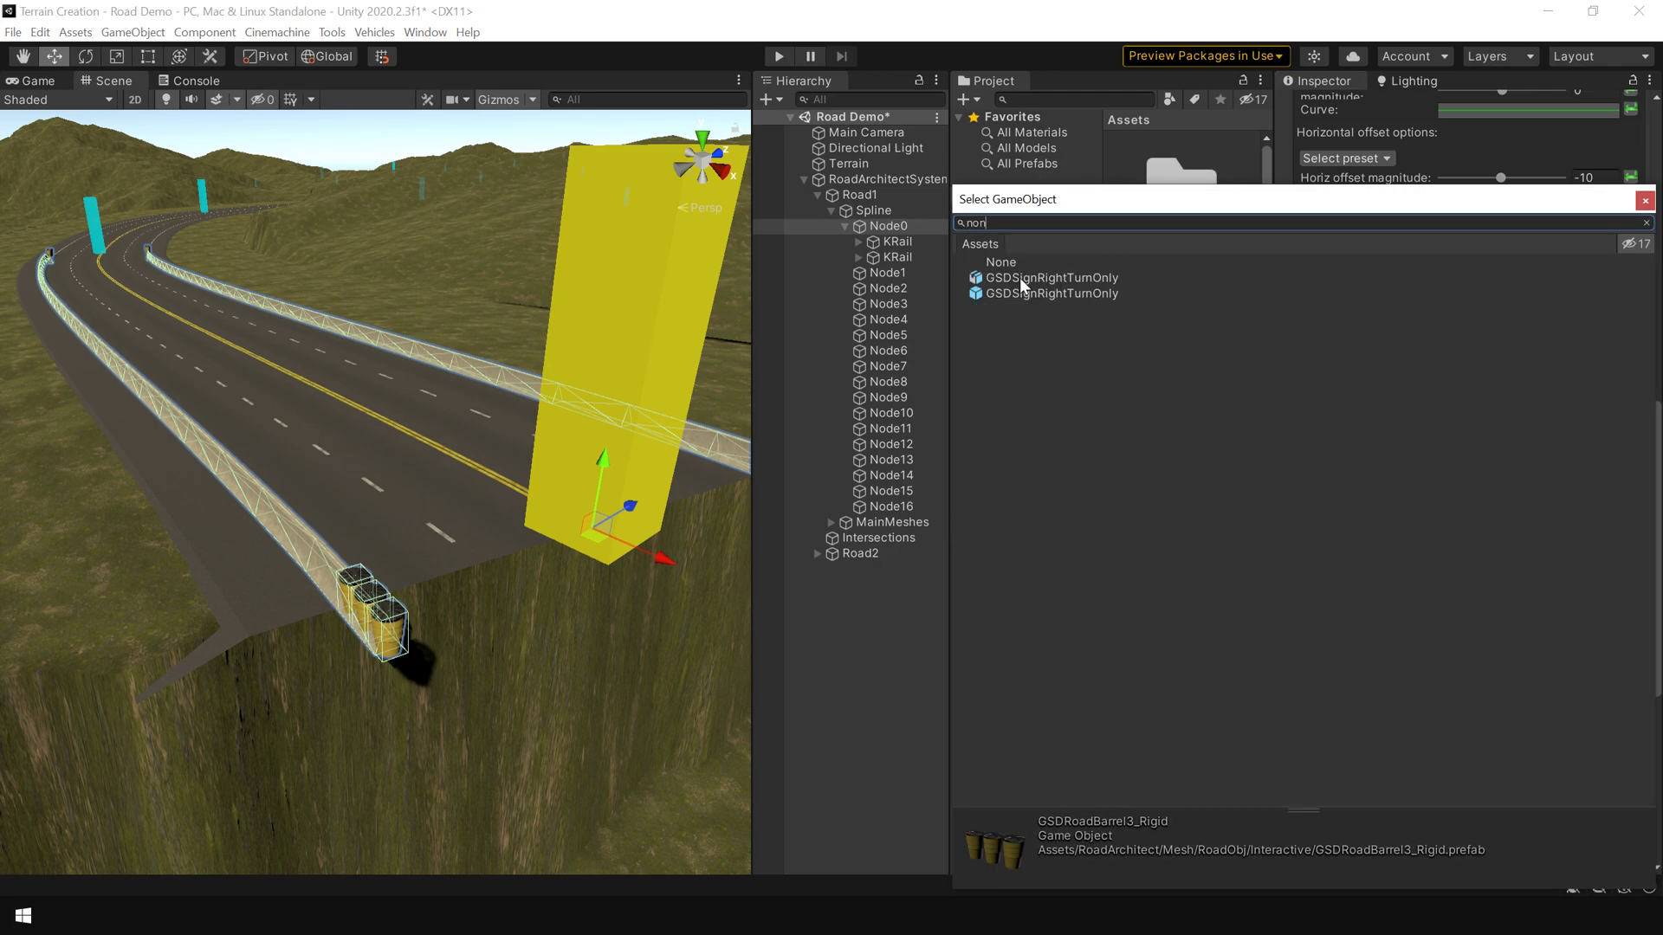
double_click(1000, 263)
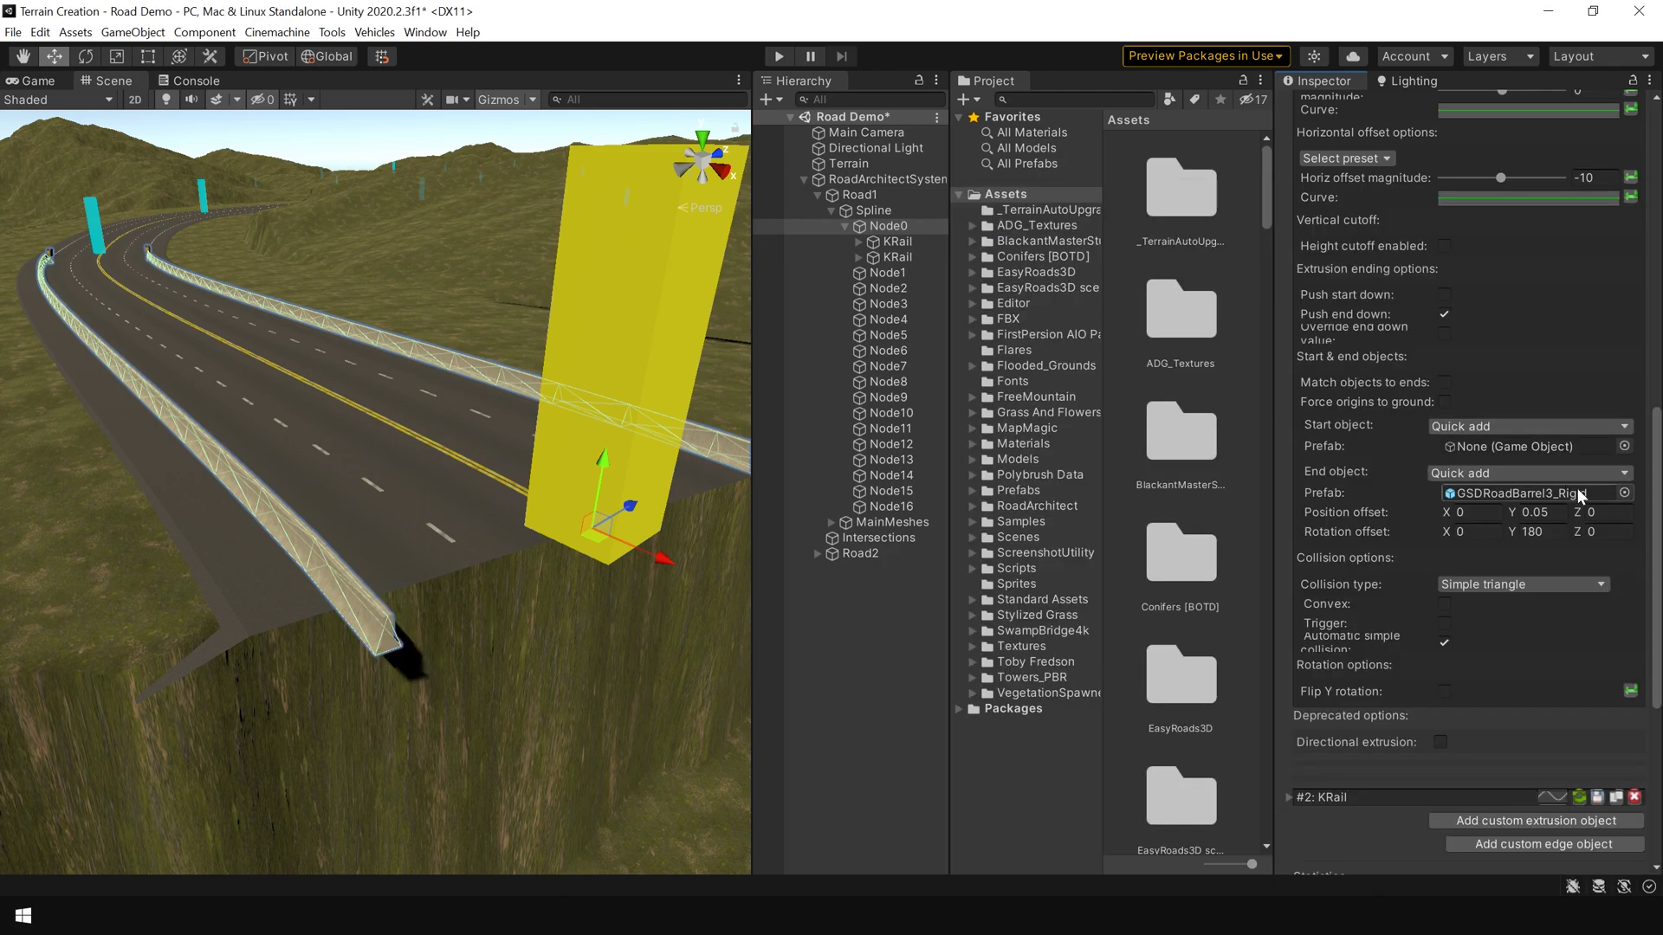
Set the left-edge KRail's end object prefab to None
left_click(1623, 493)
type("non")
double_click(1021, 263)
left_click(850, 641)
right_click_drag(569, 442, 564, 407)
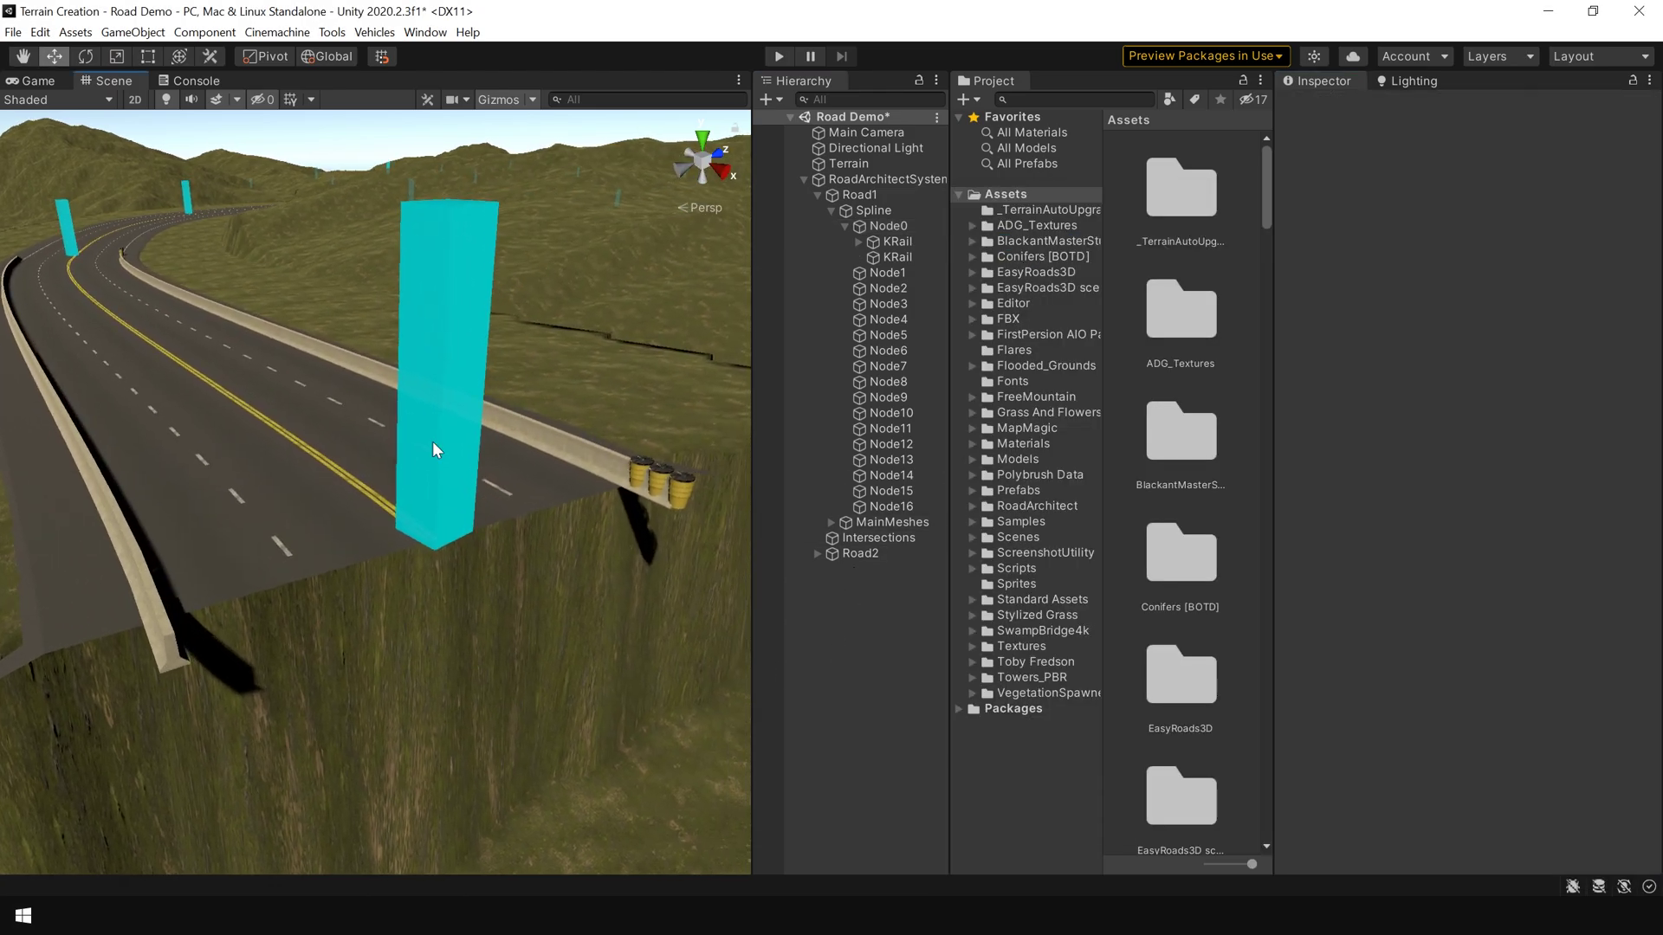
Set both the start and end object prefabs of the right-edge KRail on Node0 to None
left_click(451, 407)
scroll(1386, 485, "down", 10)
left_click(1624, 364)
type("non")
double_click(1009, 262)
left_click(1624, 493)
type("non")
double_click(1003, 262)
left_click(850, 624)
right_click_drag(537, 555, 568, 529)
left_click(844, 227)
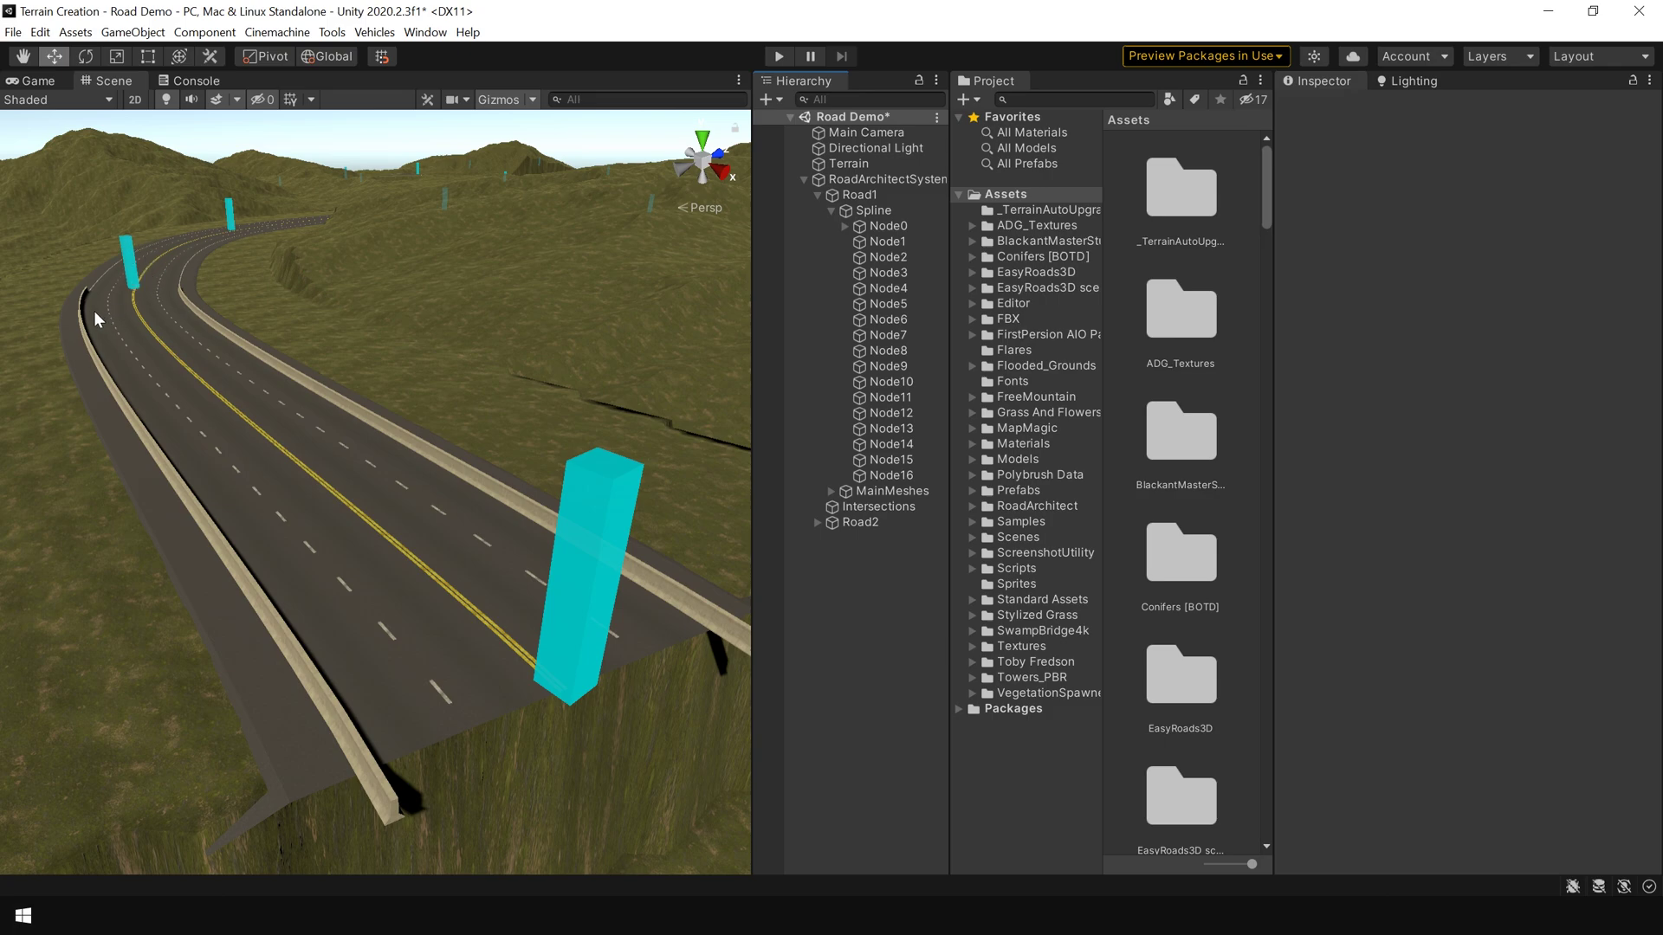
Save Node0's left-edge KRail extrusion to the library under the display name KRailLeft
left_click(892, 226)
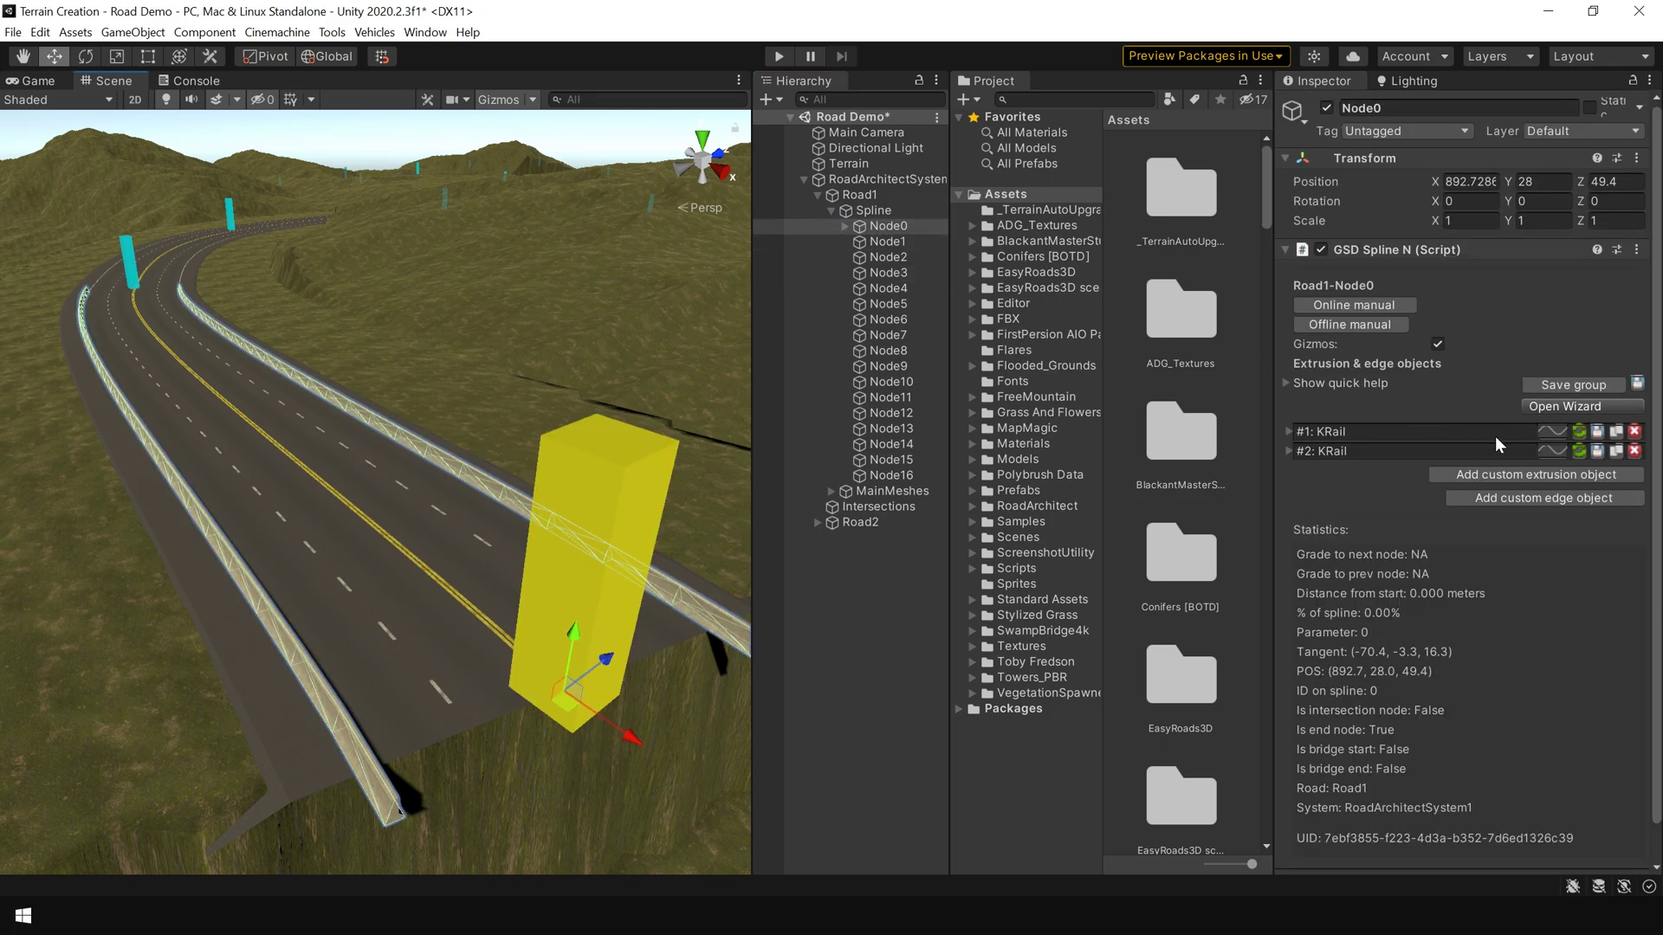
left_click(1598, 432)
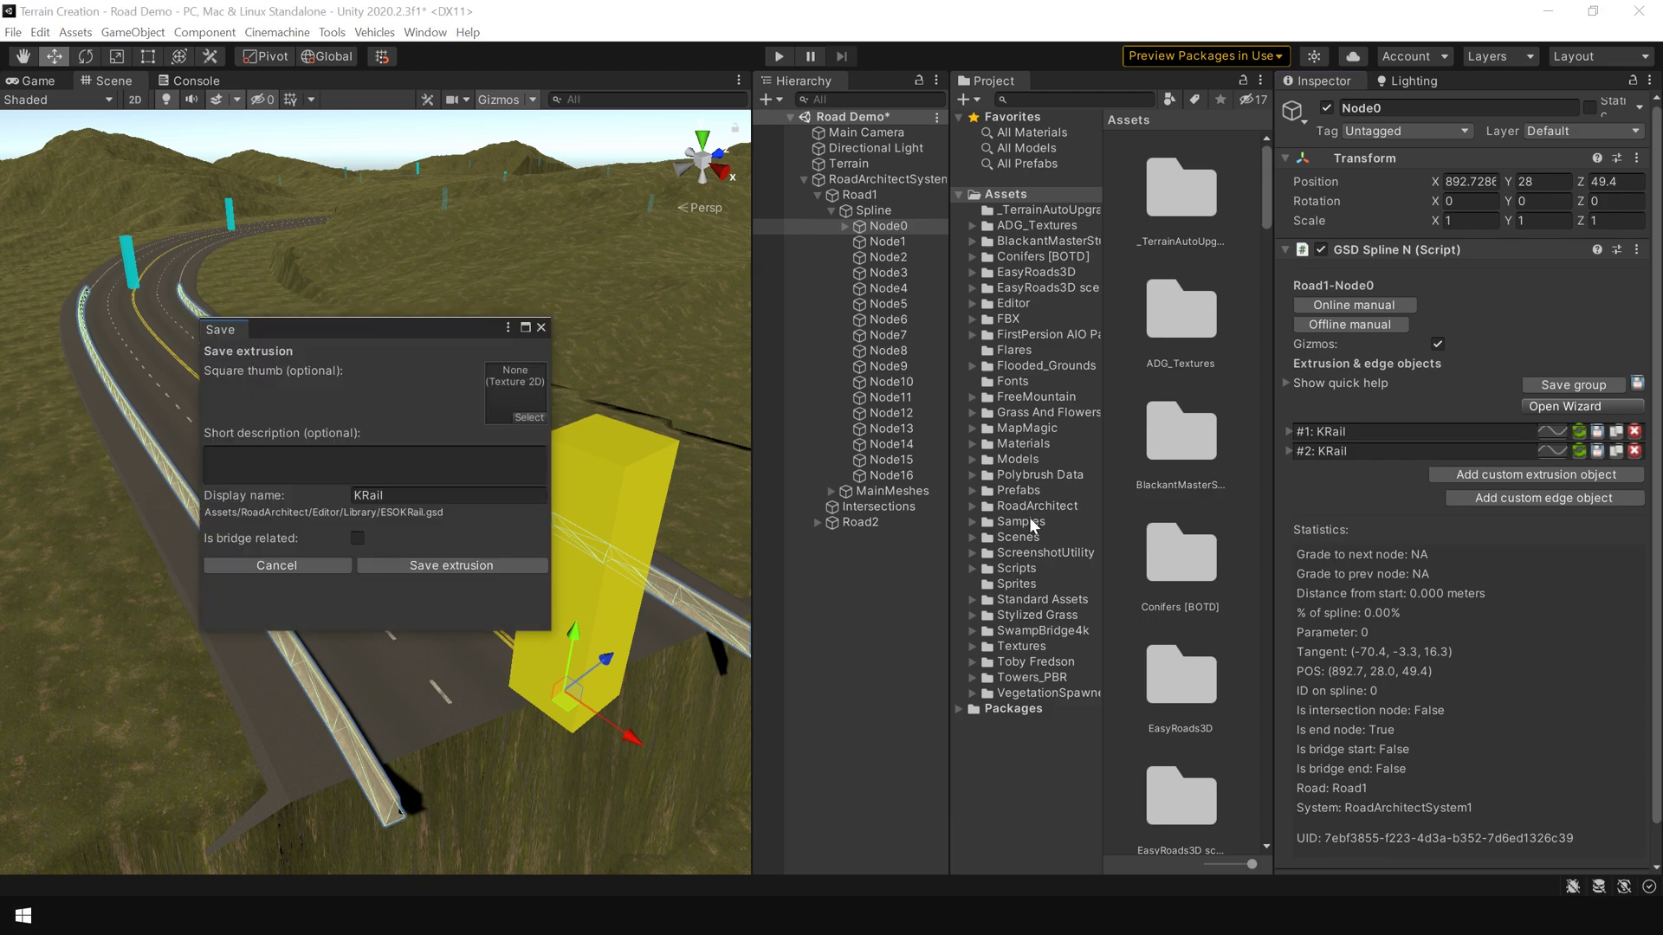
left_click(434, 495)
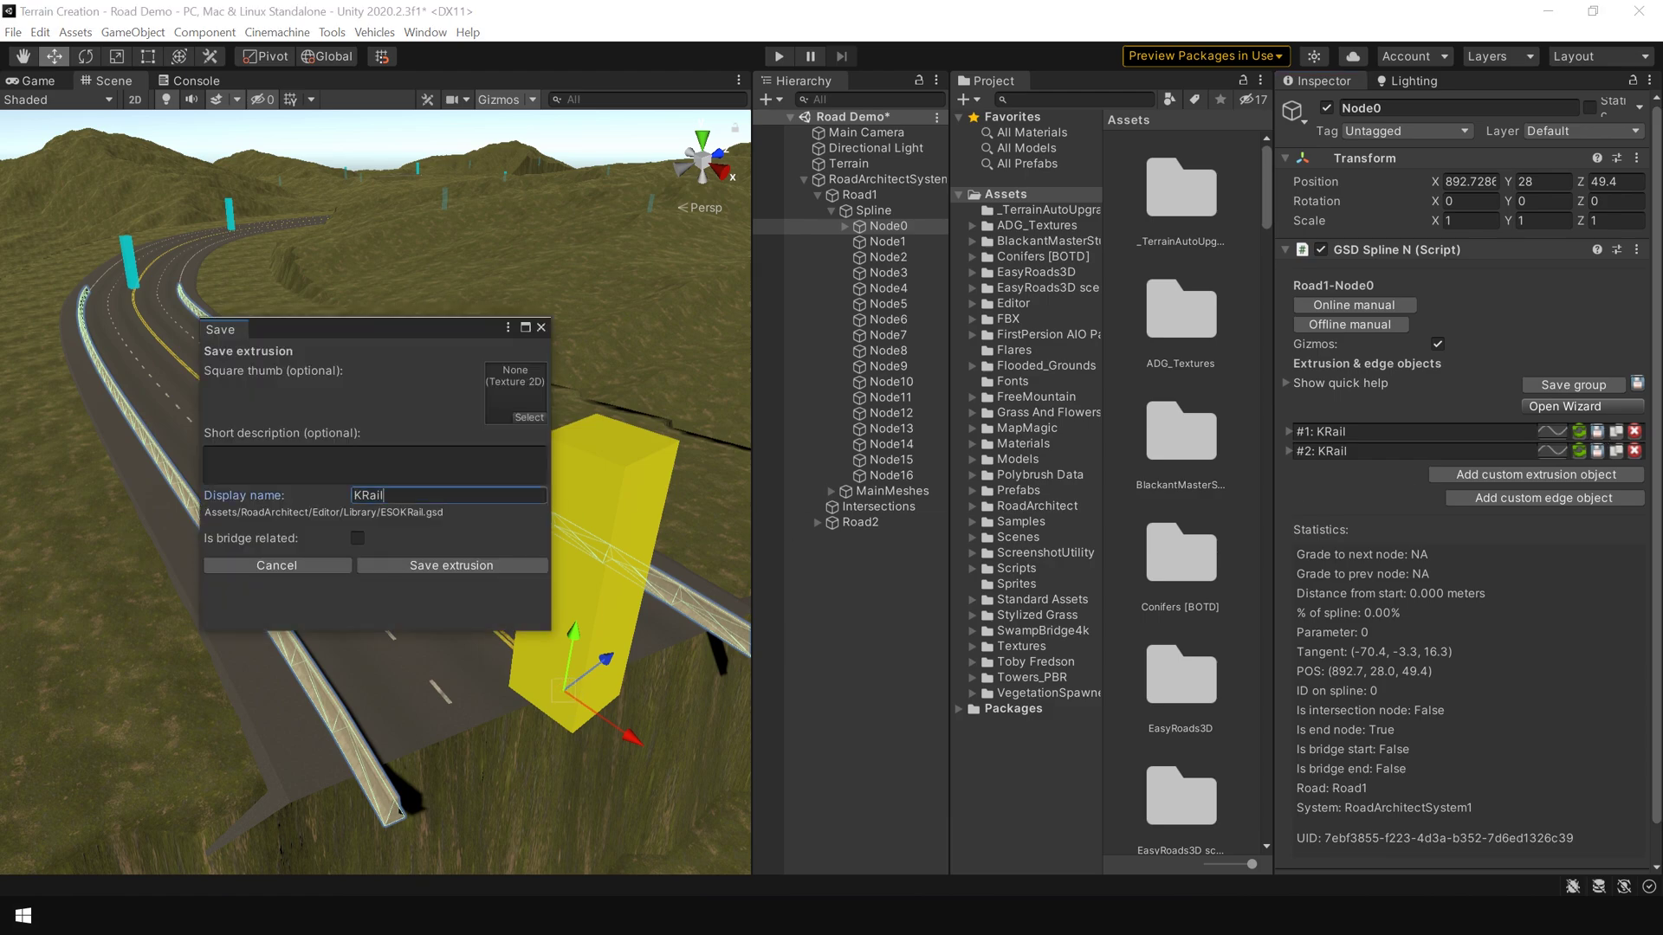
type("Left")
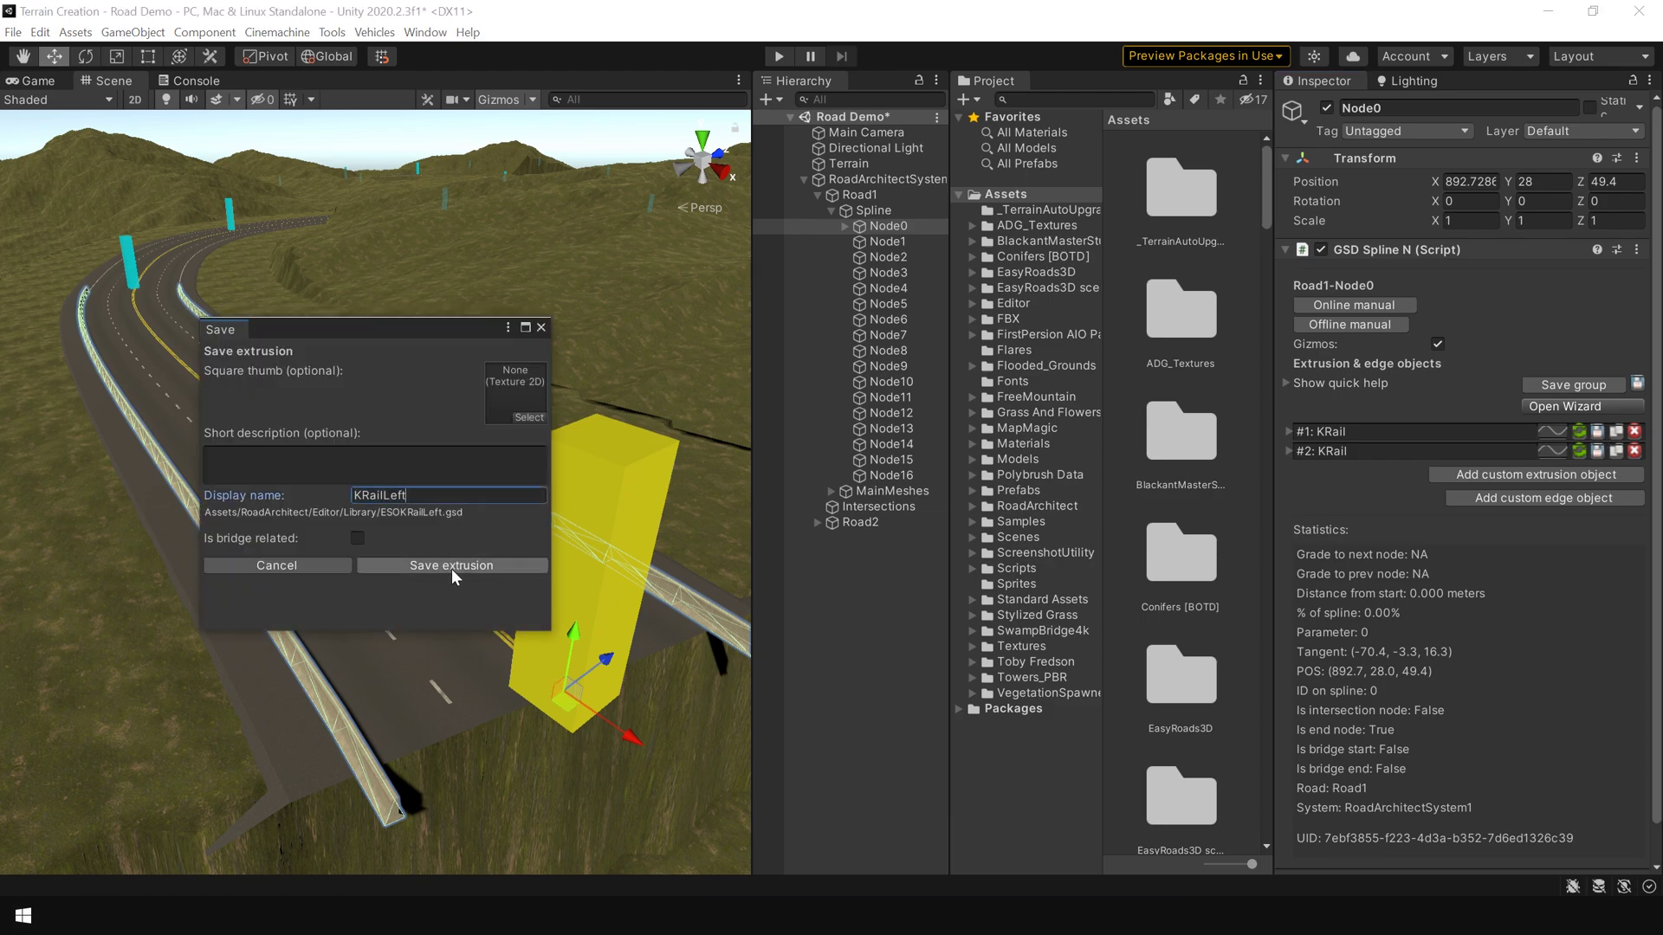
left_click(452, 566)
Save Node0's right-edge KRail extrusion to the library under the display name KRailRight
left_click(1597, 450)
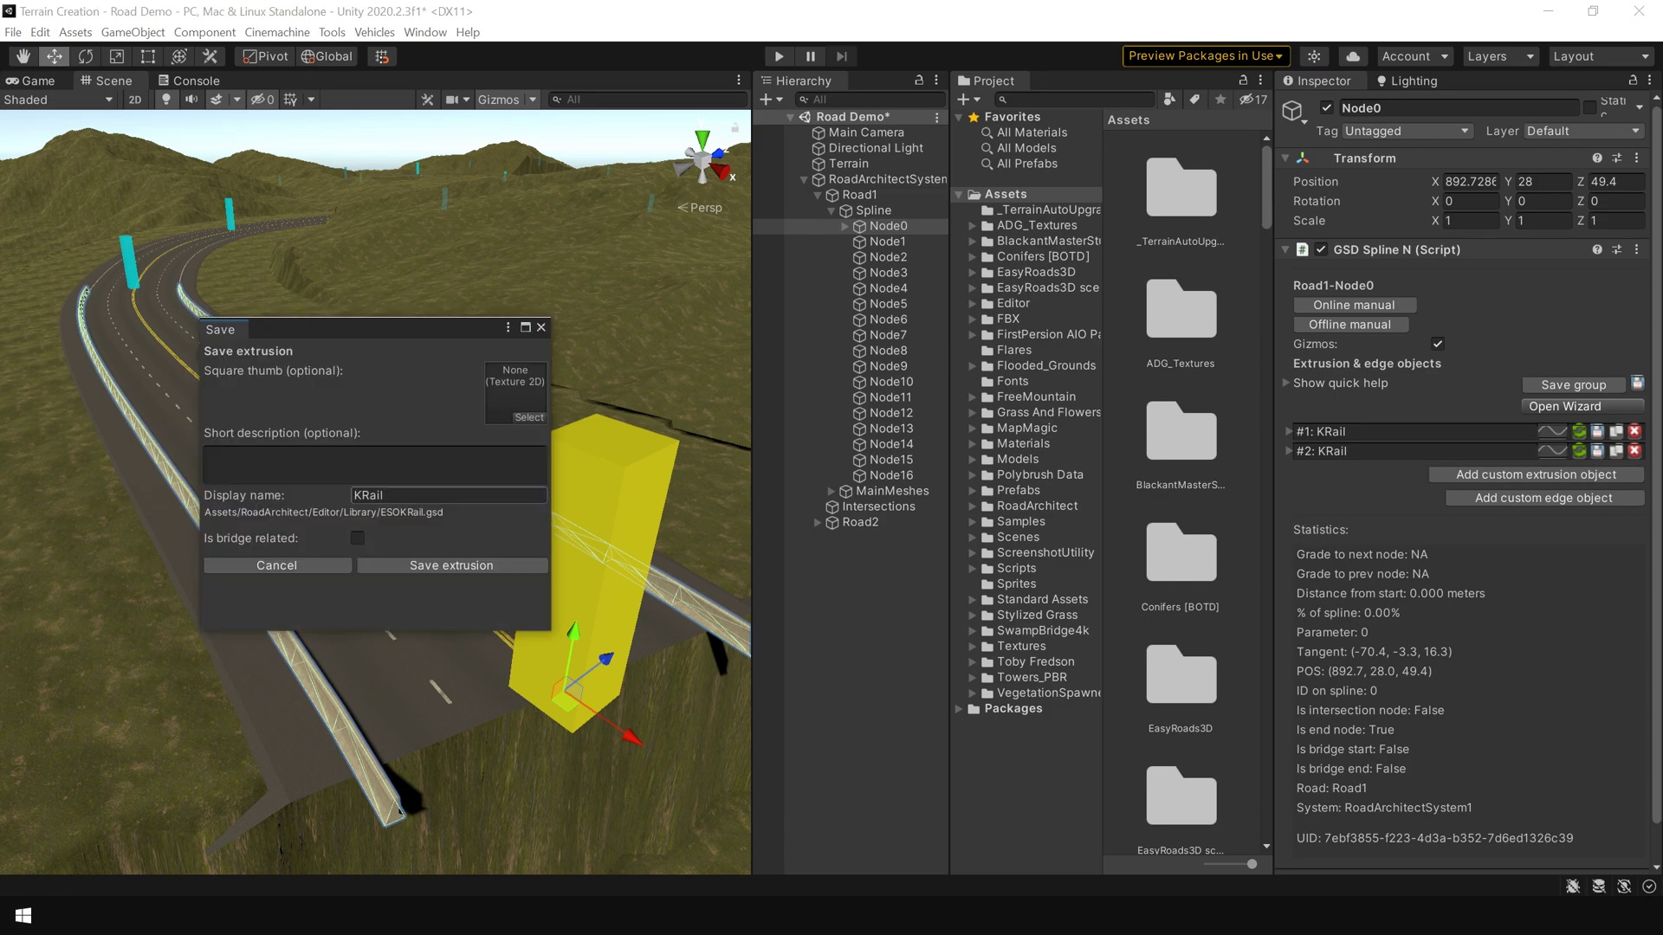
left_click(399, 494)
type("Right")
left_click(451, 562)
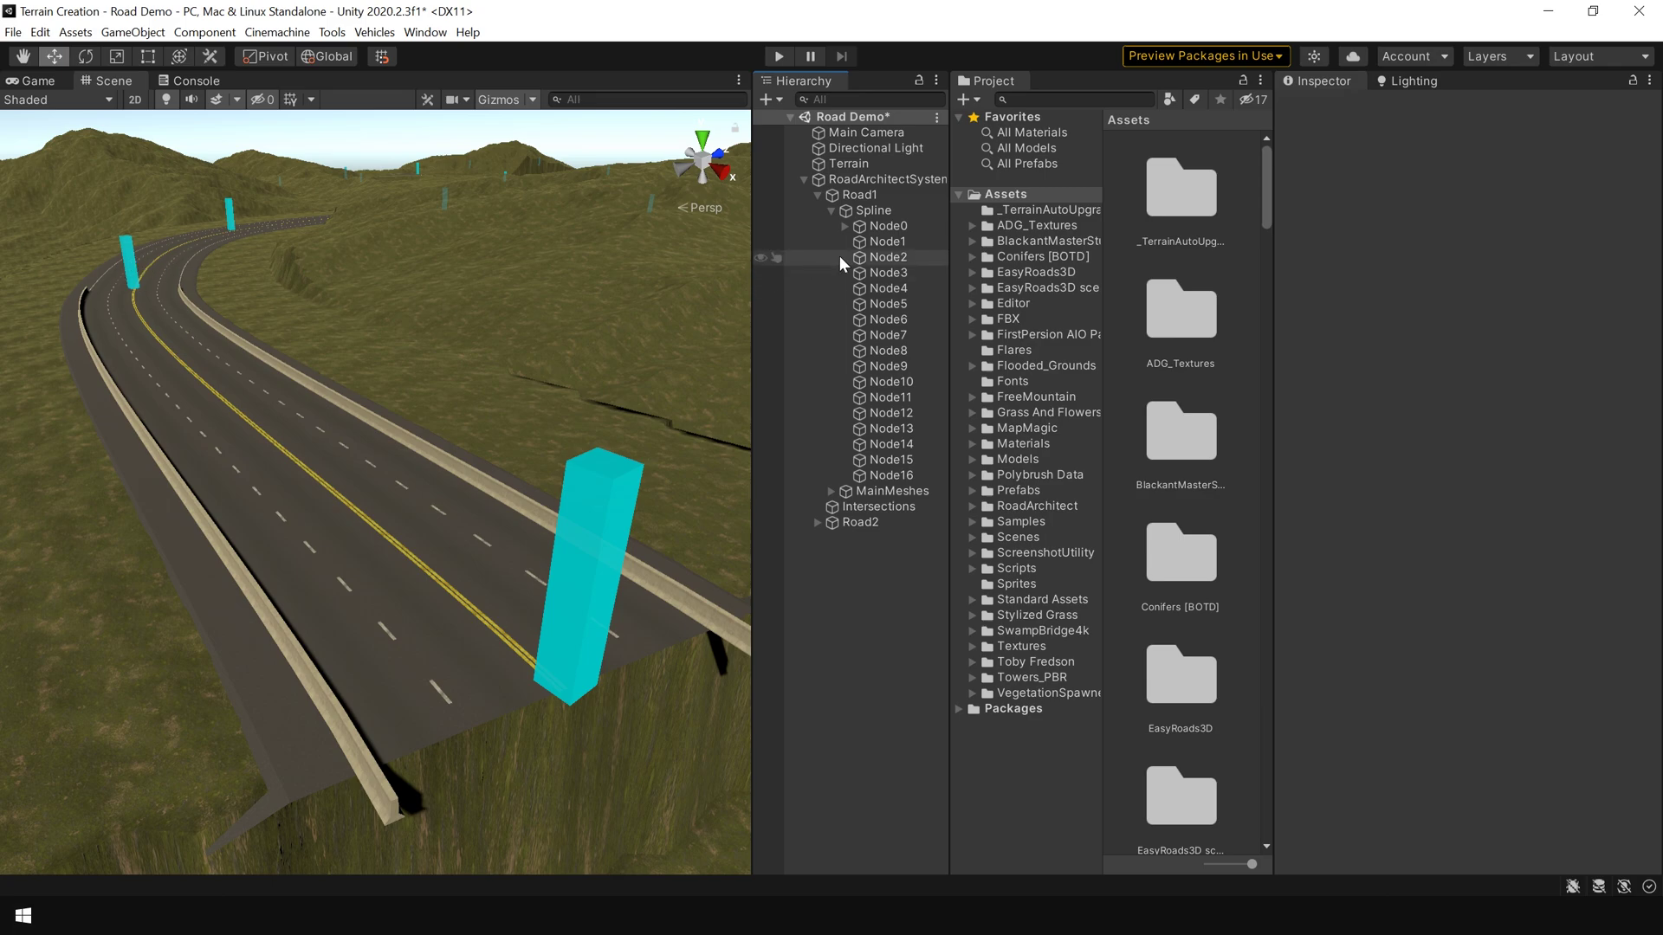
Add the saved KRailLeft and KRailRight extrusions to Node1 of Road1
left_click(888, 243)
key("f")
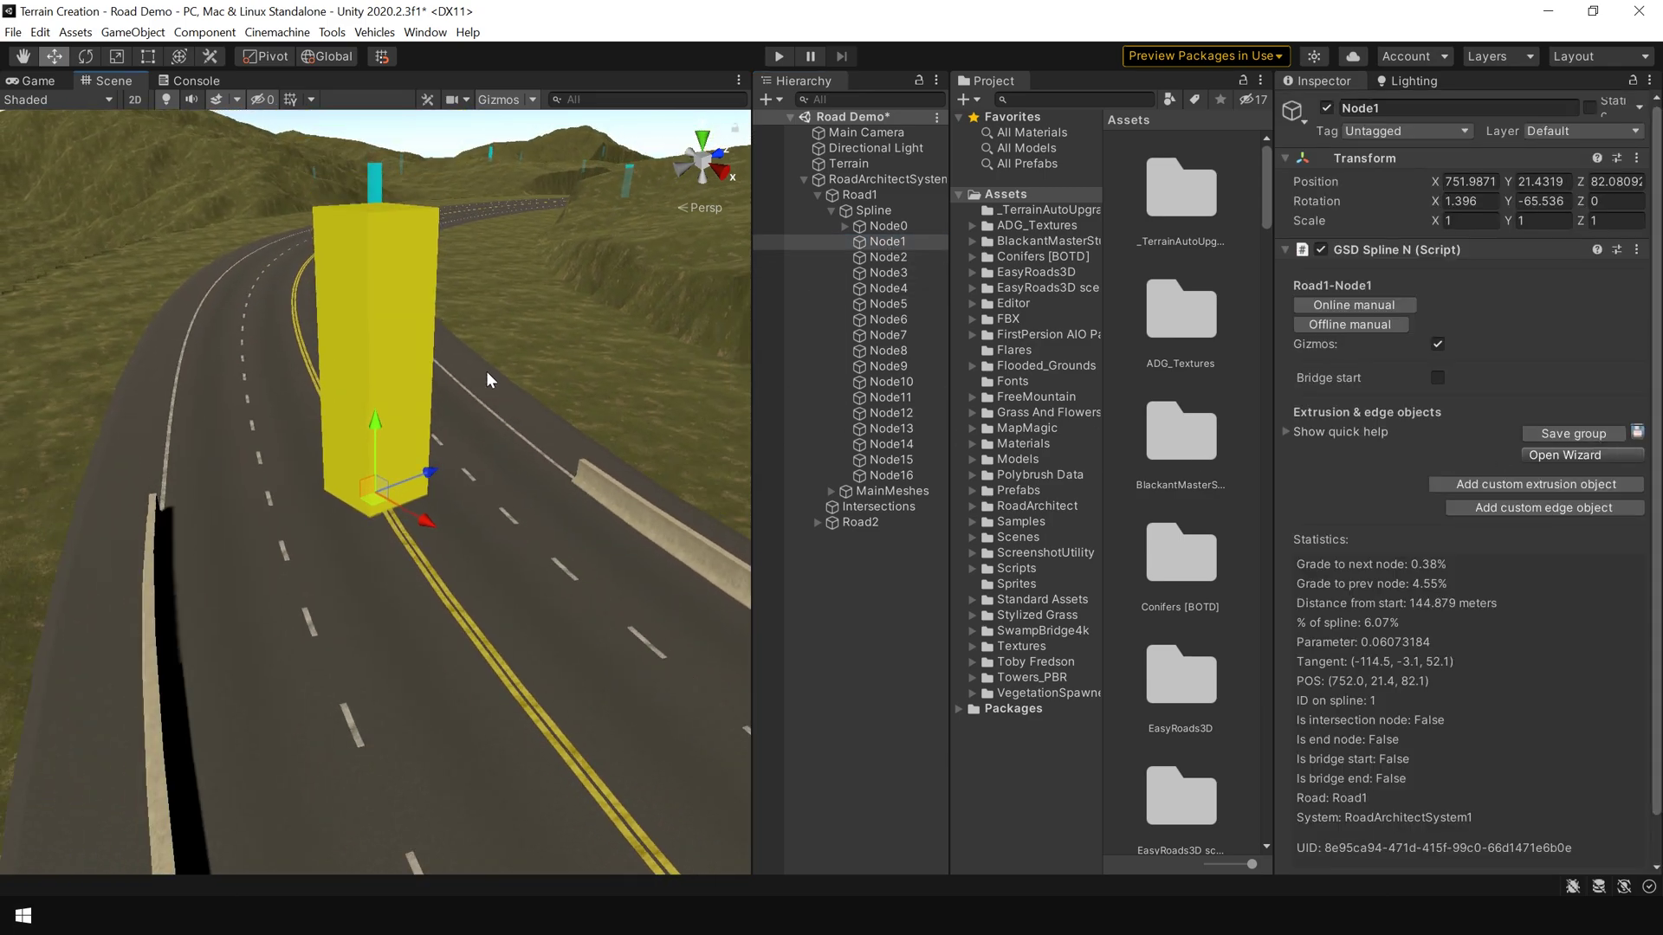
left_click(1577, 455)
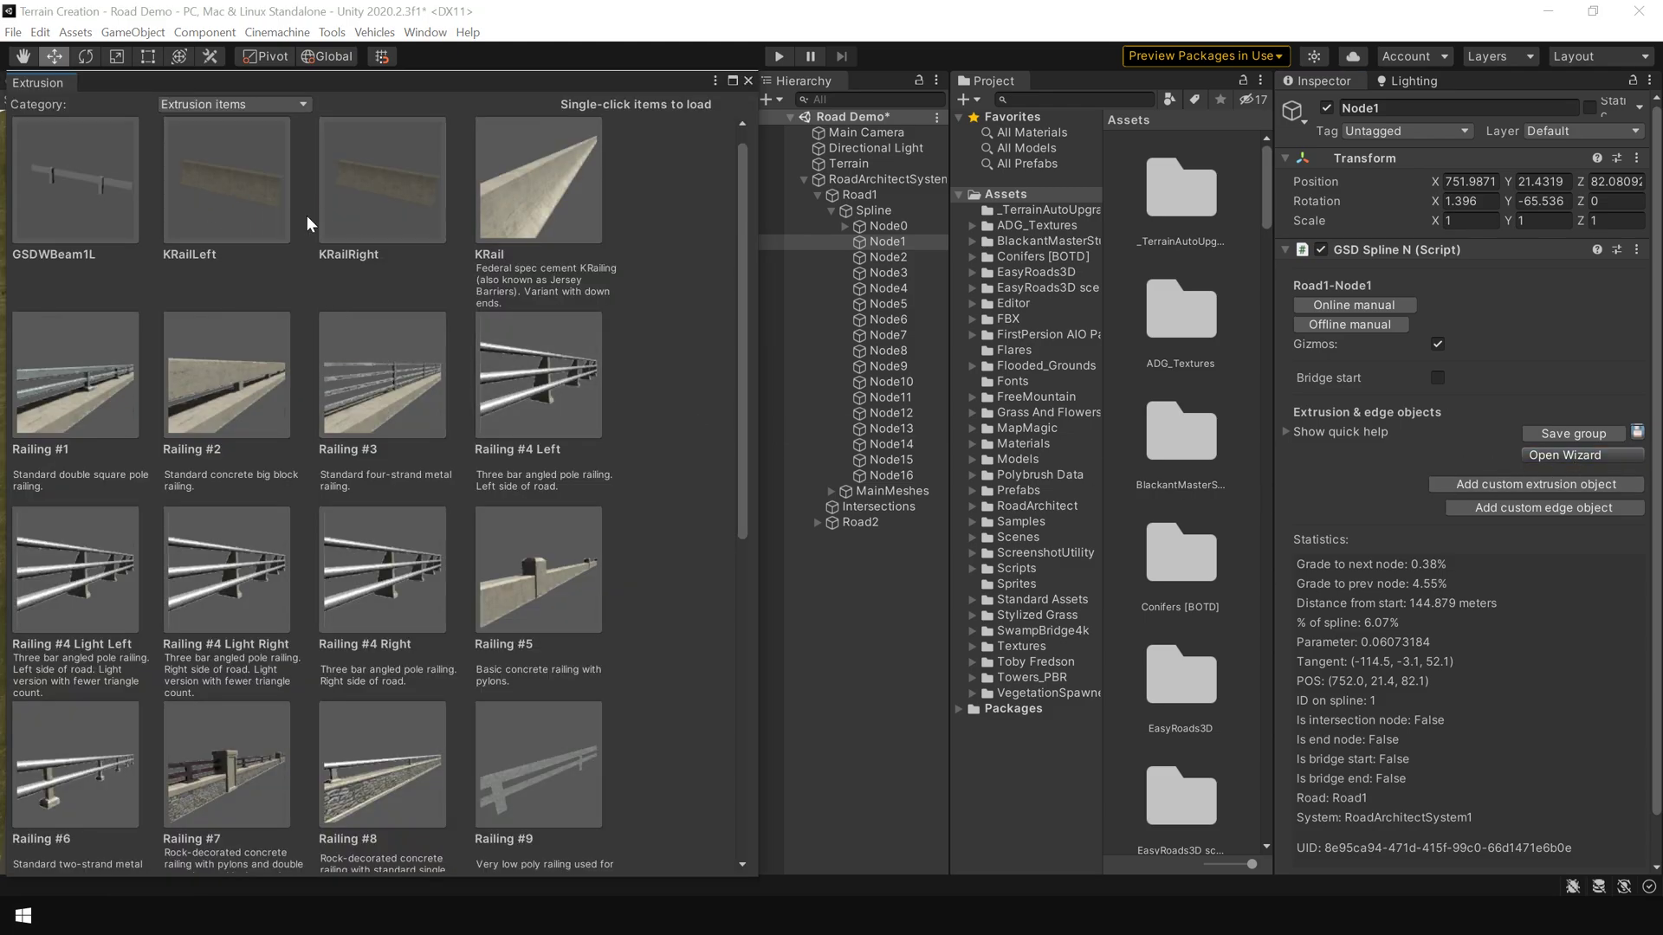
left_click(215, 203)
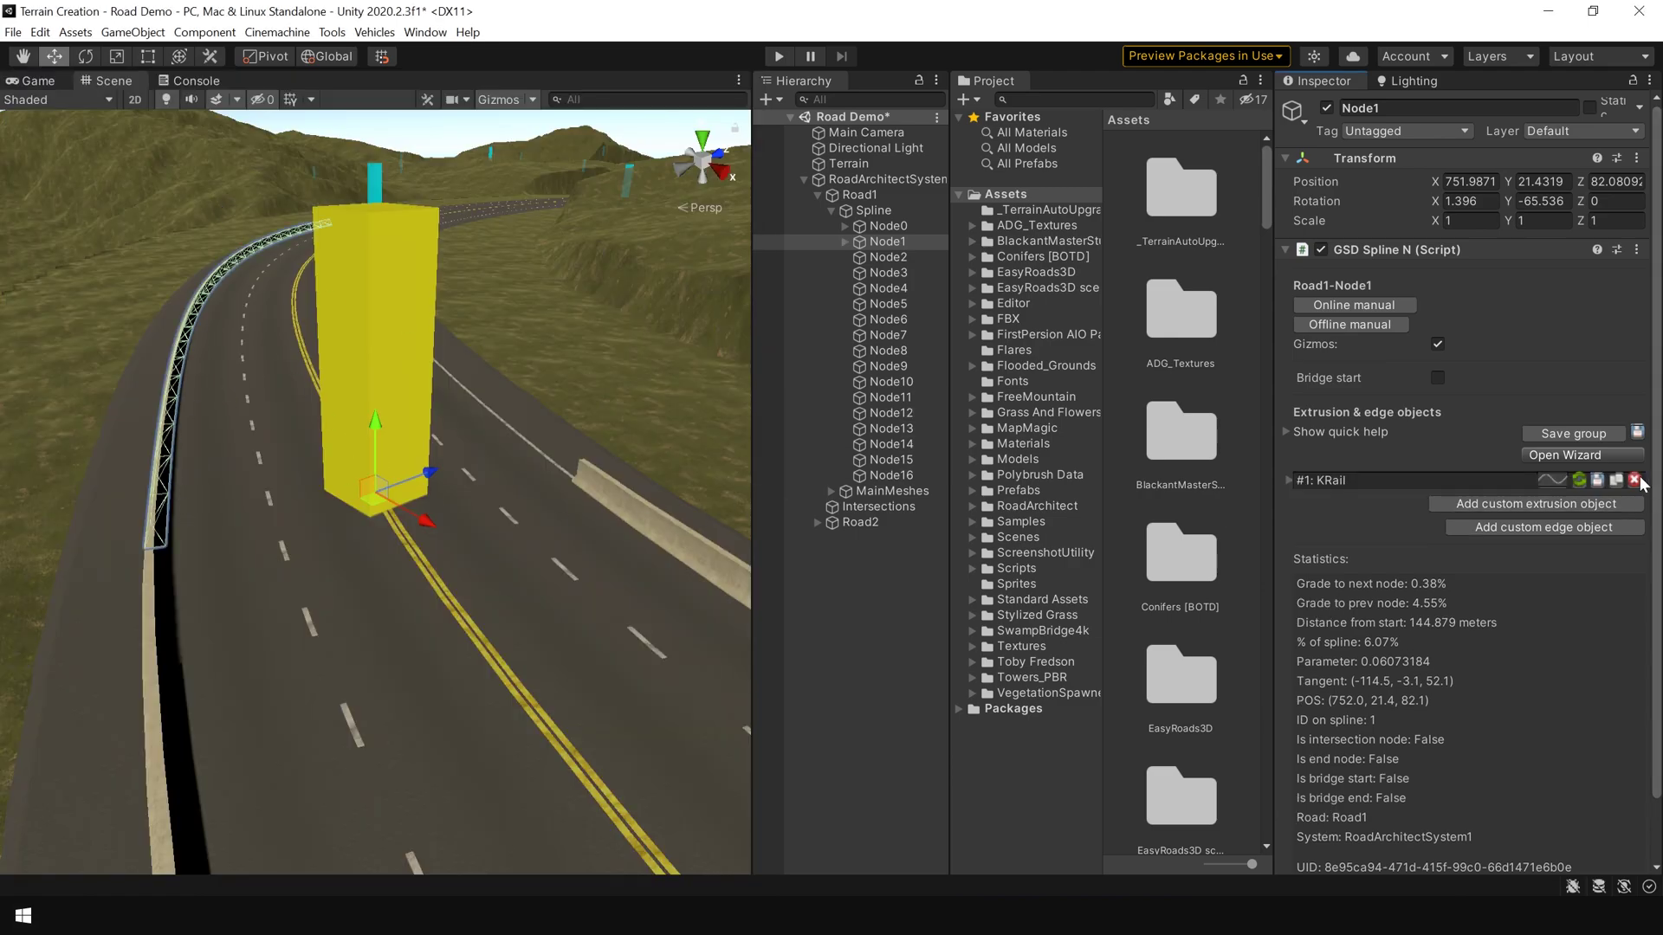
left_click(1564, 455)
left_click(385, 204)
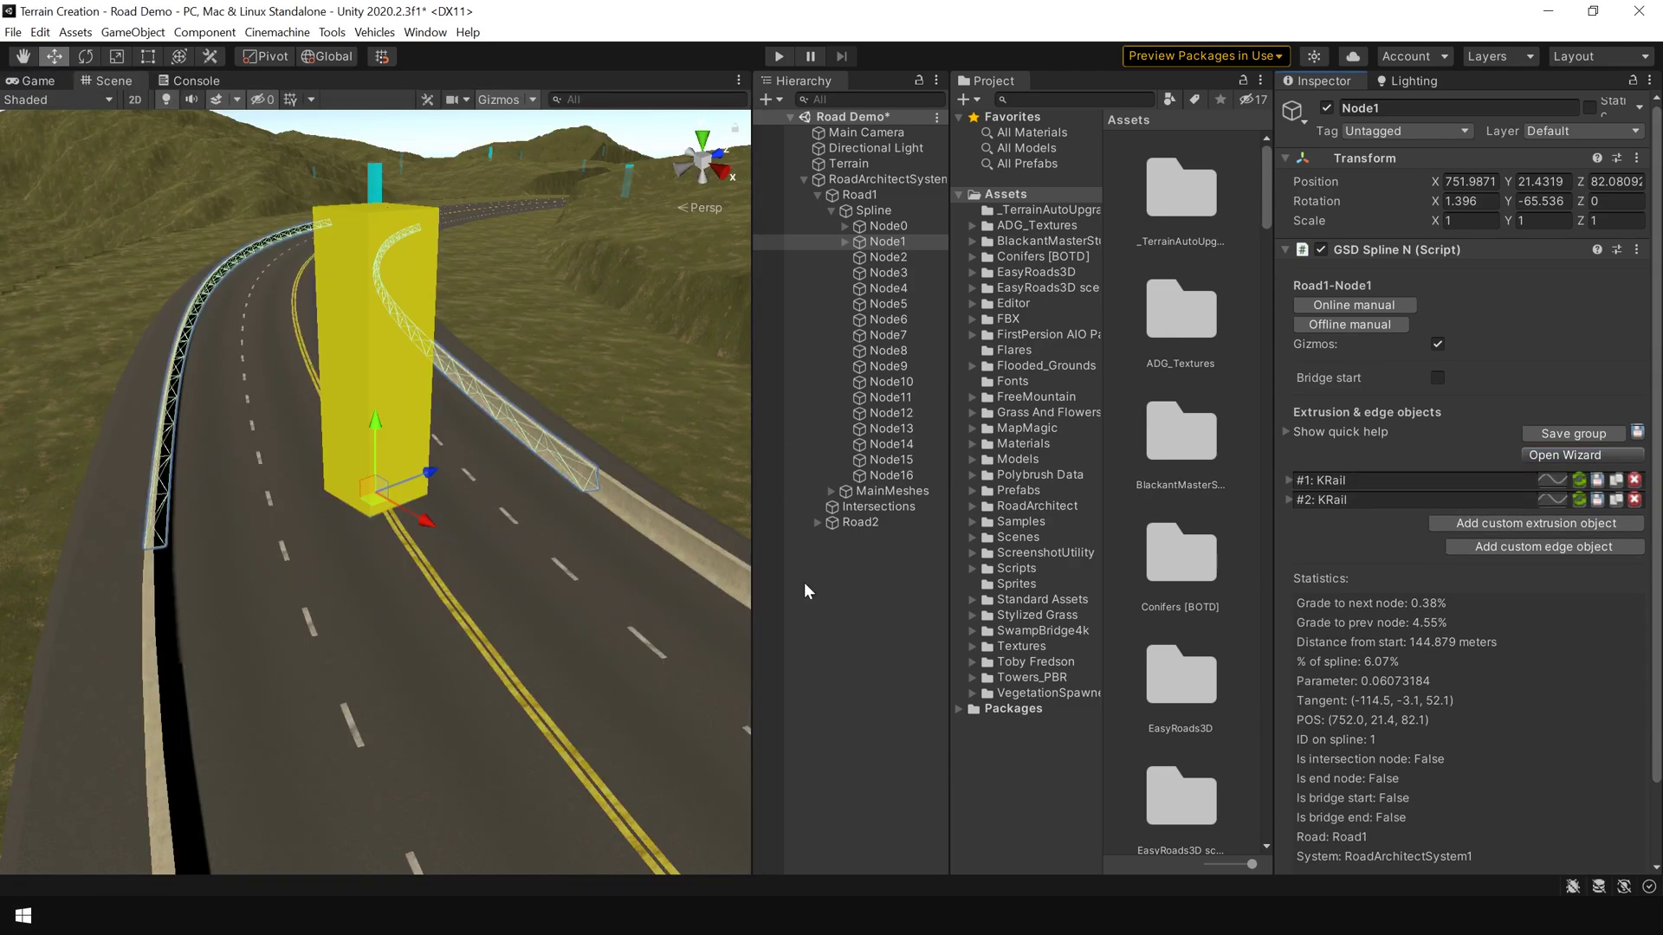
Add the saved KRailLeft and KRailRight extrusions to Road1's remaining nodes, Node2 through Node15, and inspect the barriers along the road
left_click(866, 620)
scroll(382, 538, "down", 3)
left_click_drag(382, 538, 622, 562, "alt")
right_click_drag(623, 562, 326, 467, "alt")
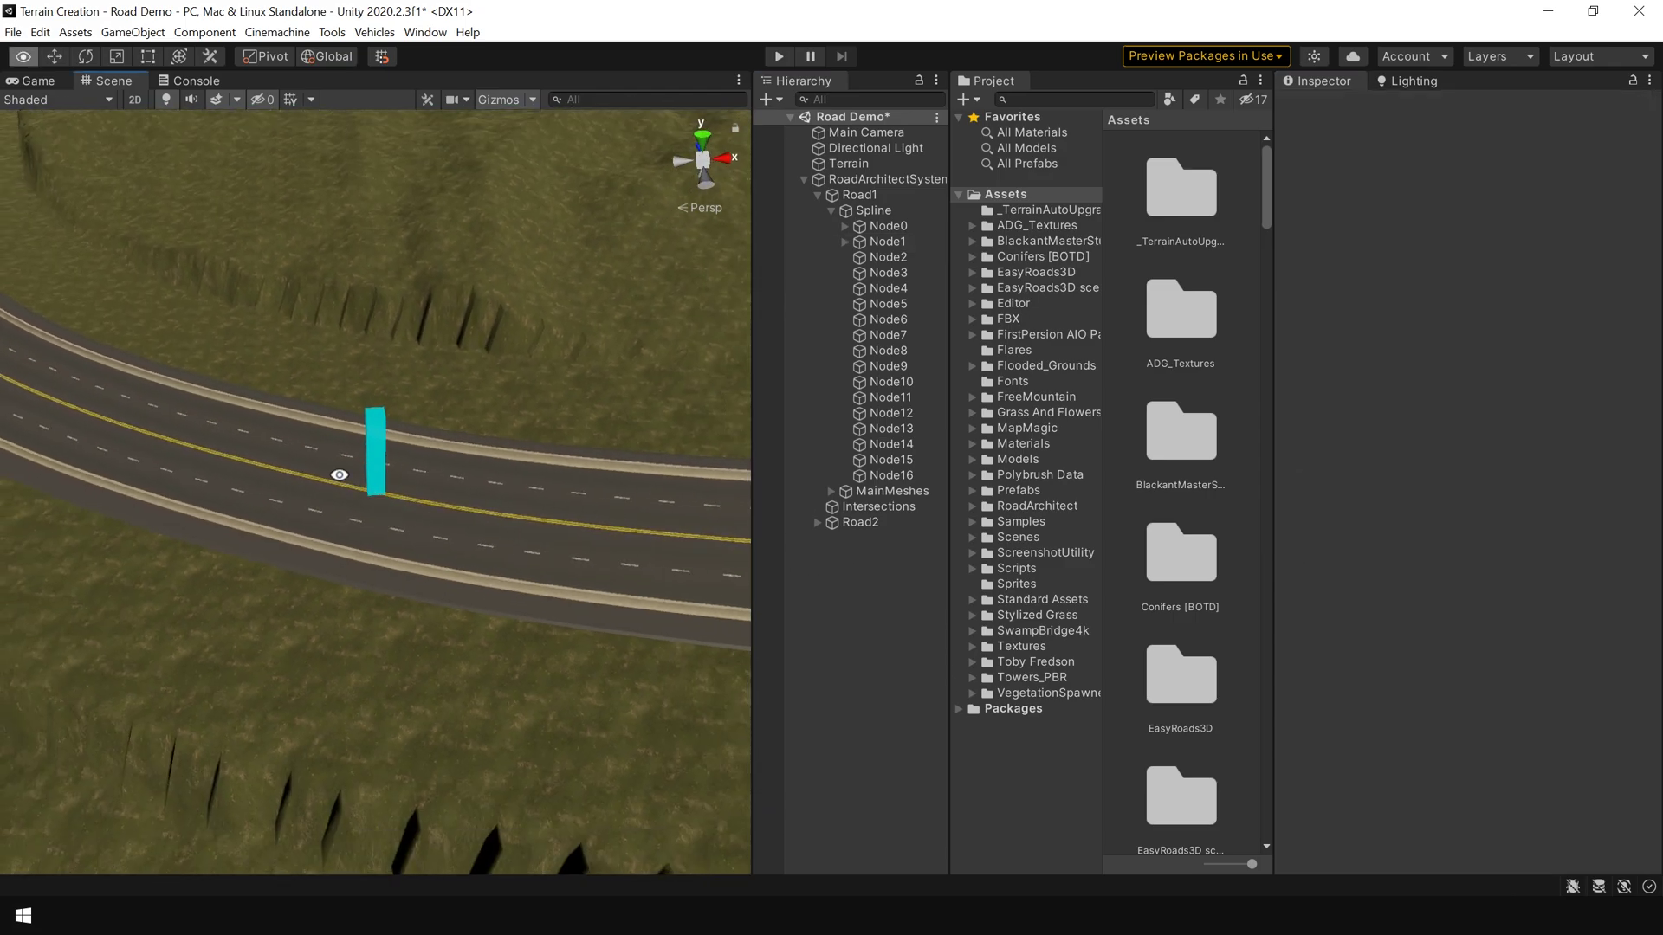
middle_click_drag(327, 468, 687, 601)
right_click_drag(687, 601, 274, 402, "alt")
scroll(471, 564, "down", 5)
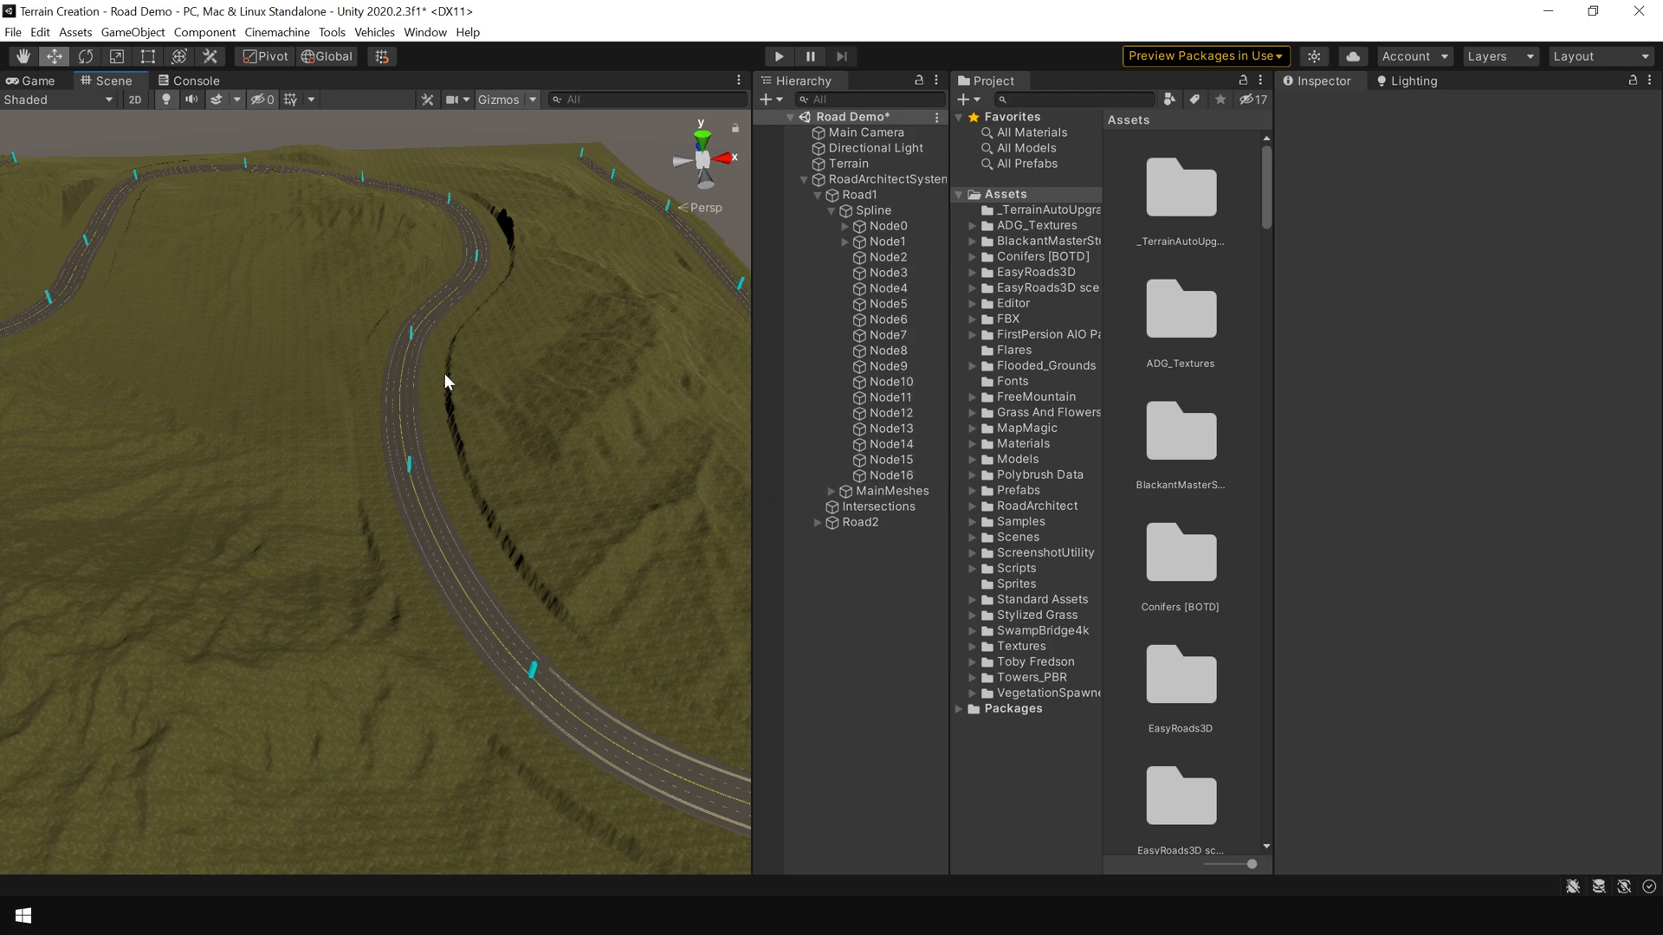
left_click(885, 257)
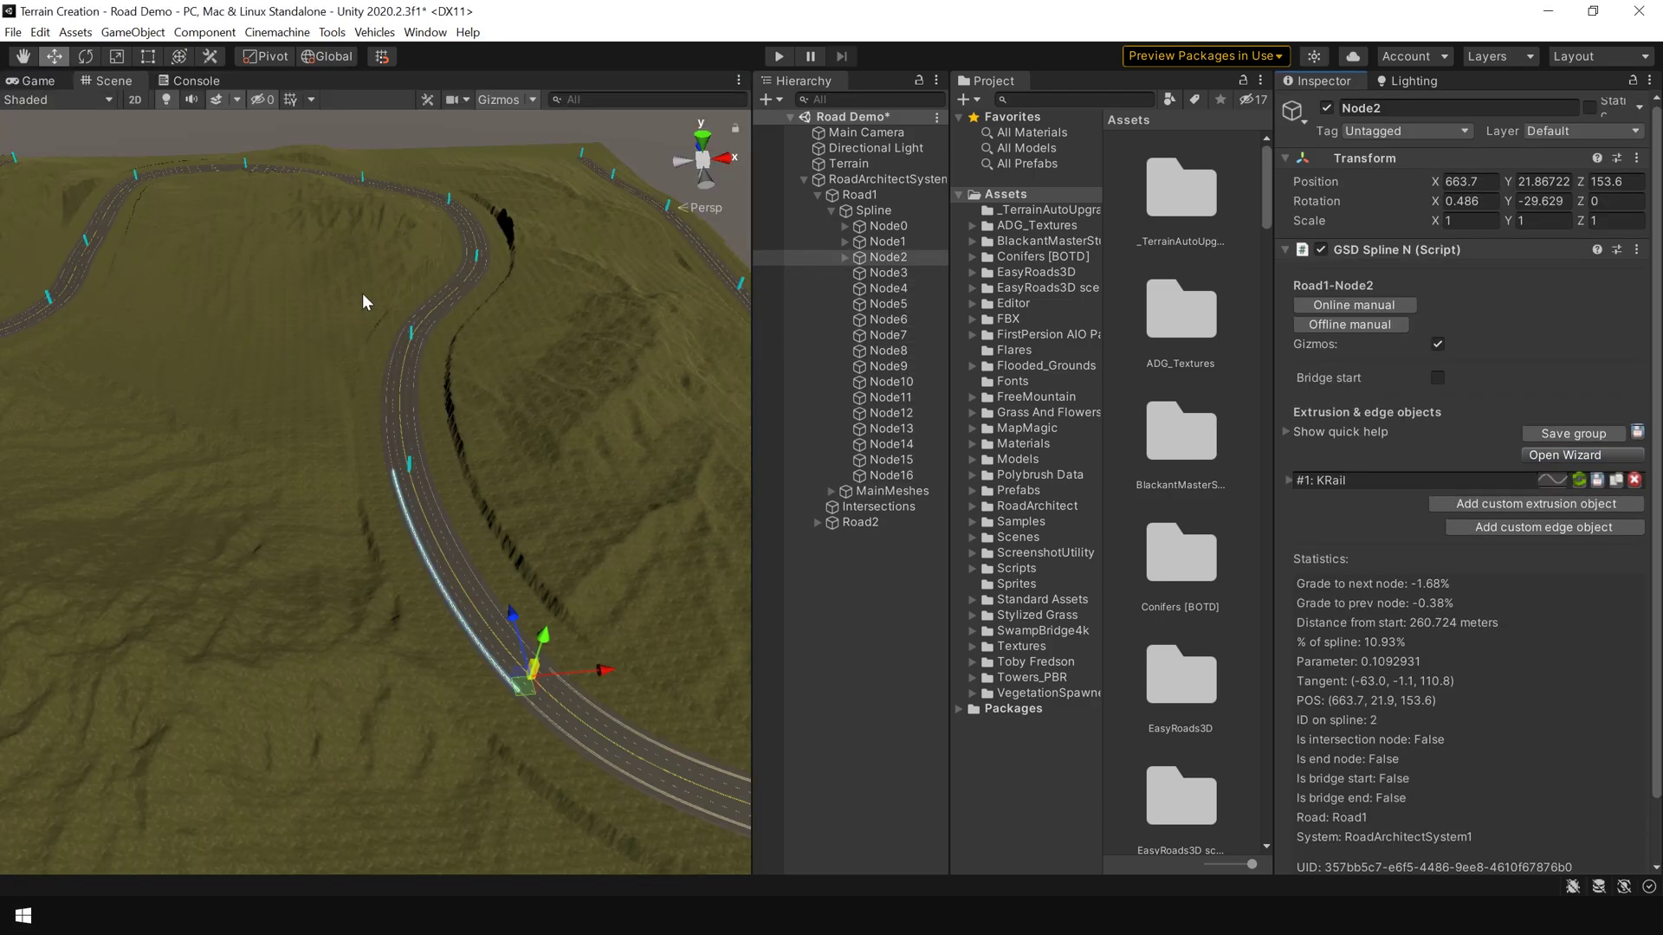
key("Down")
key("Down")
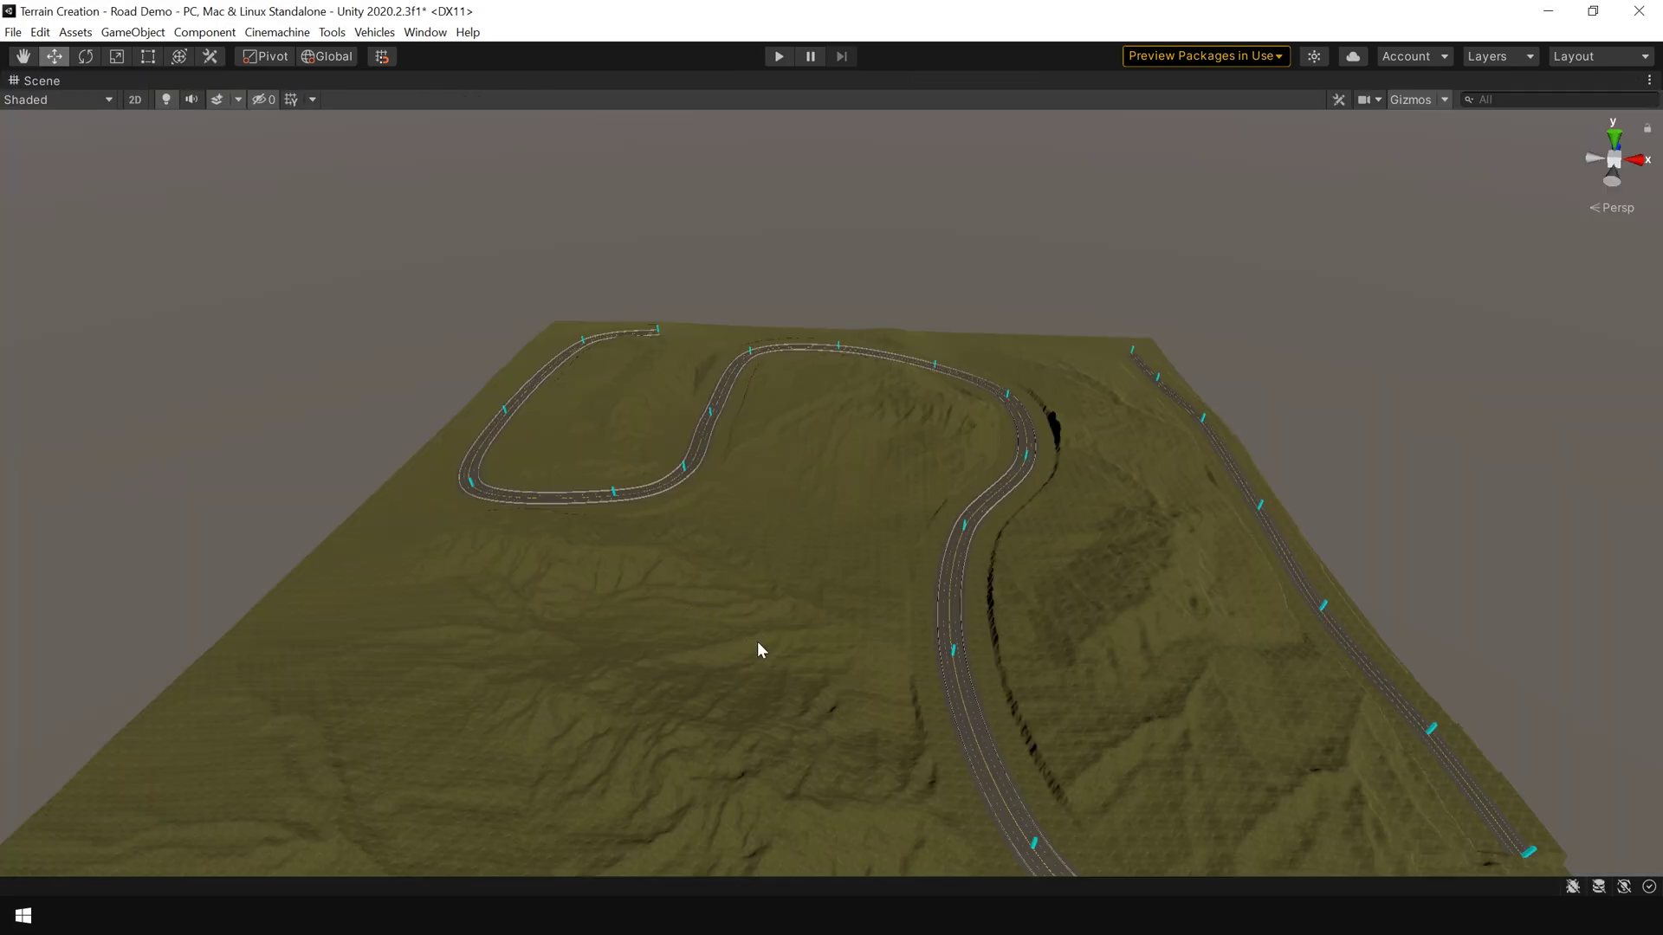
left_click_drag(668, 490, 771, 450, "alt")
scroll(712, 587, "up", 10, "alt")
left_click_drag(713, 586, 953, 573, "alt")
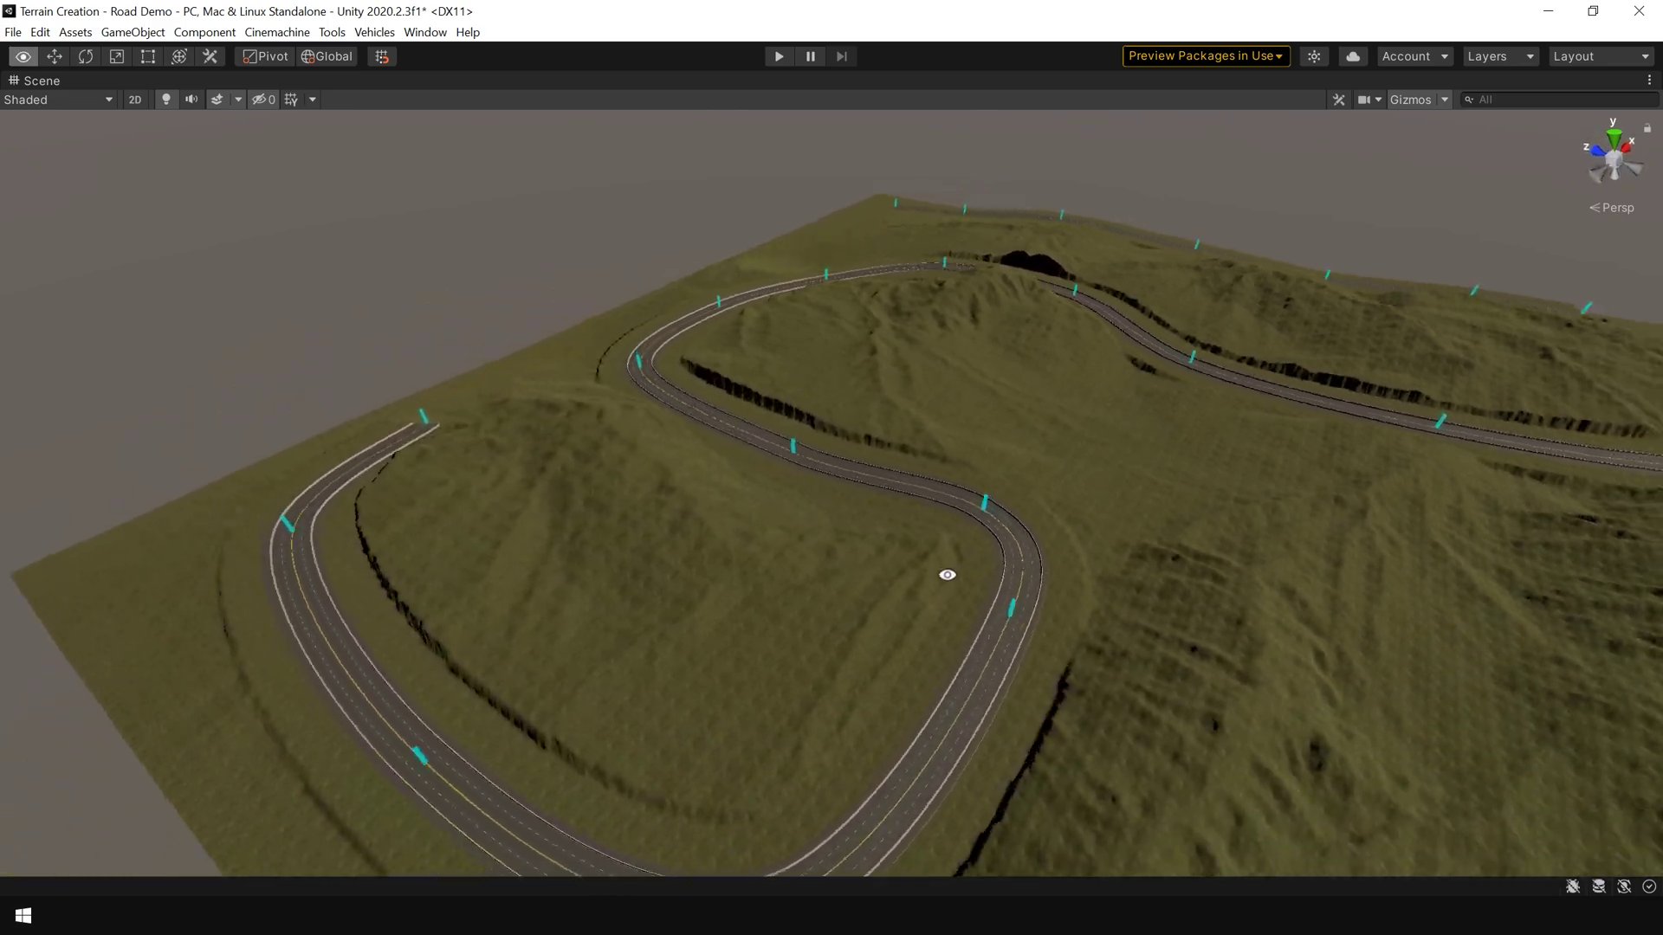
right_click_drag(954, 572, 698, 512)
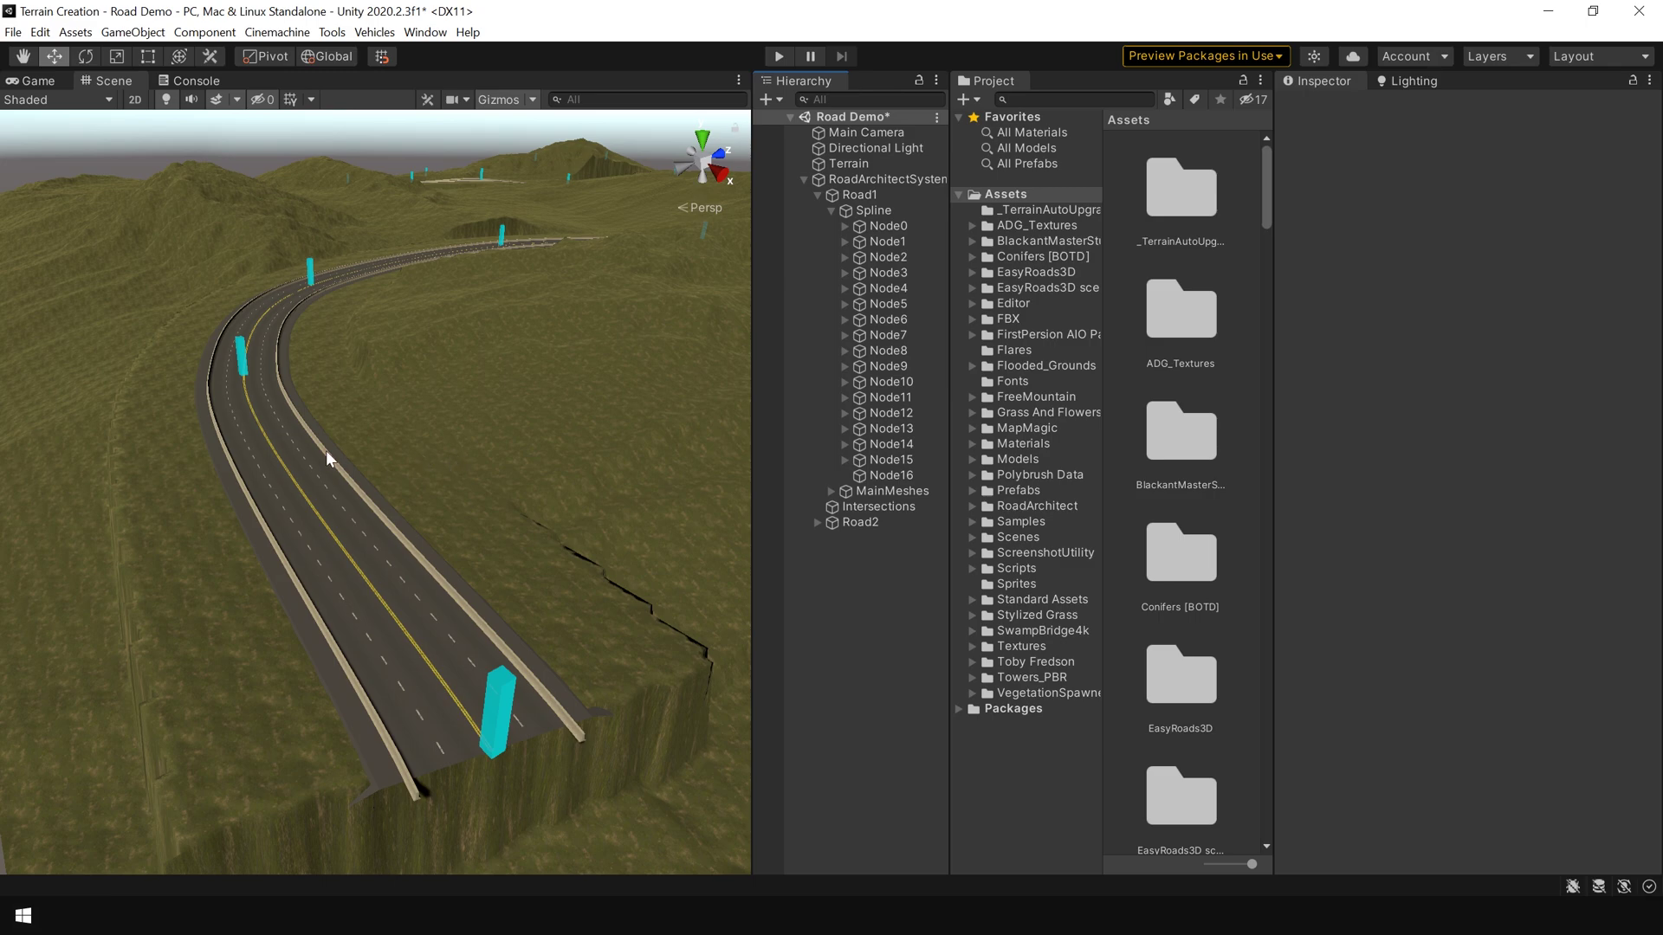
Open the terrain's tree painting mode and start adding a tree, bringing up the prefab selection
left_click(839, 163)
left_click(1471, 273)
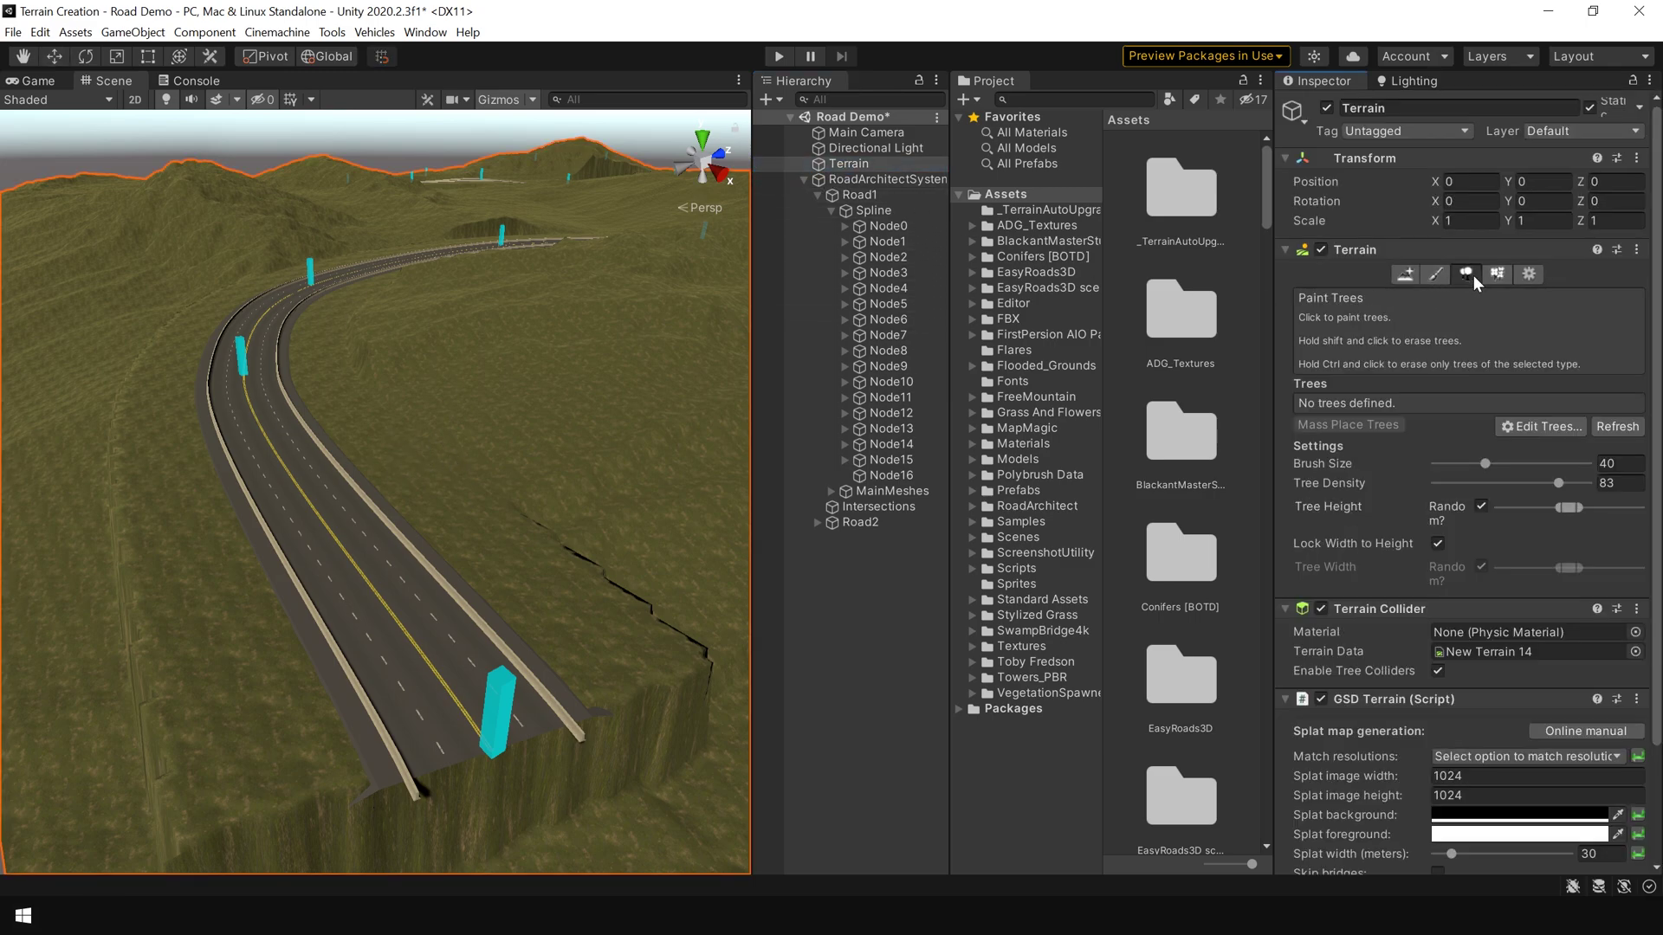
left_click(1551, 426)
left_click(1566, 428)
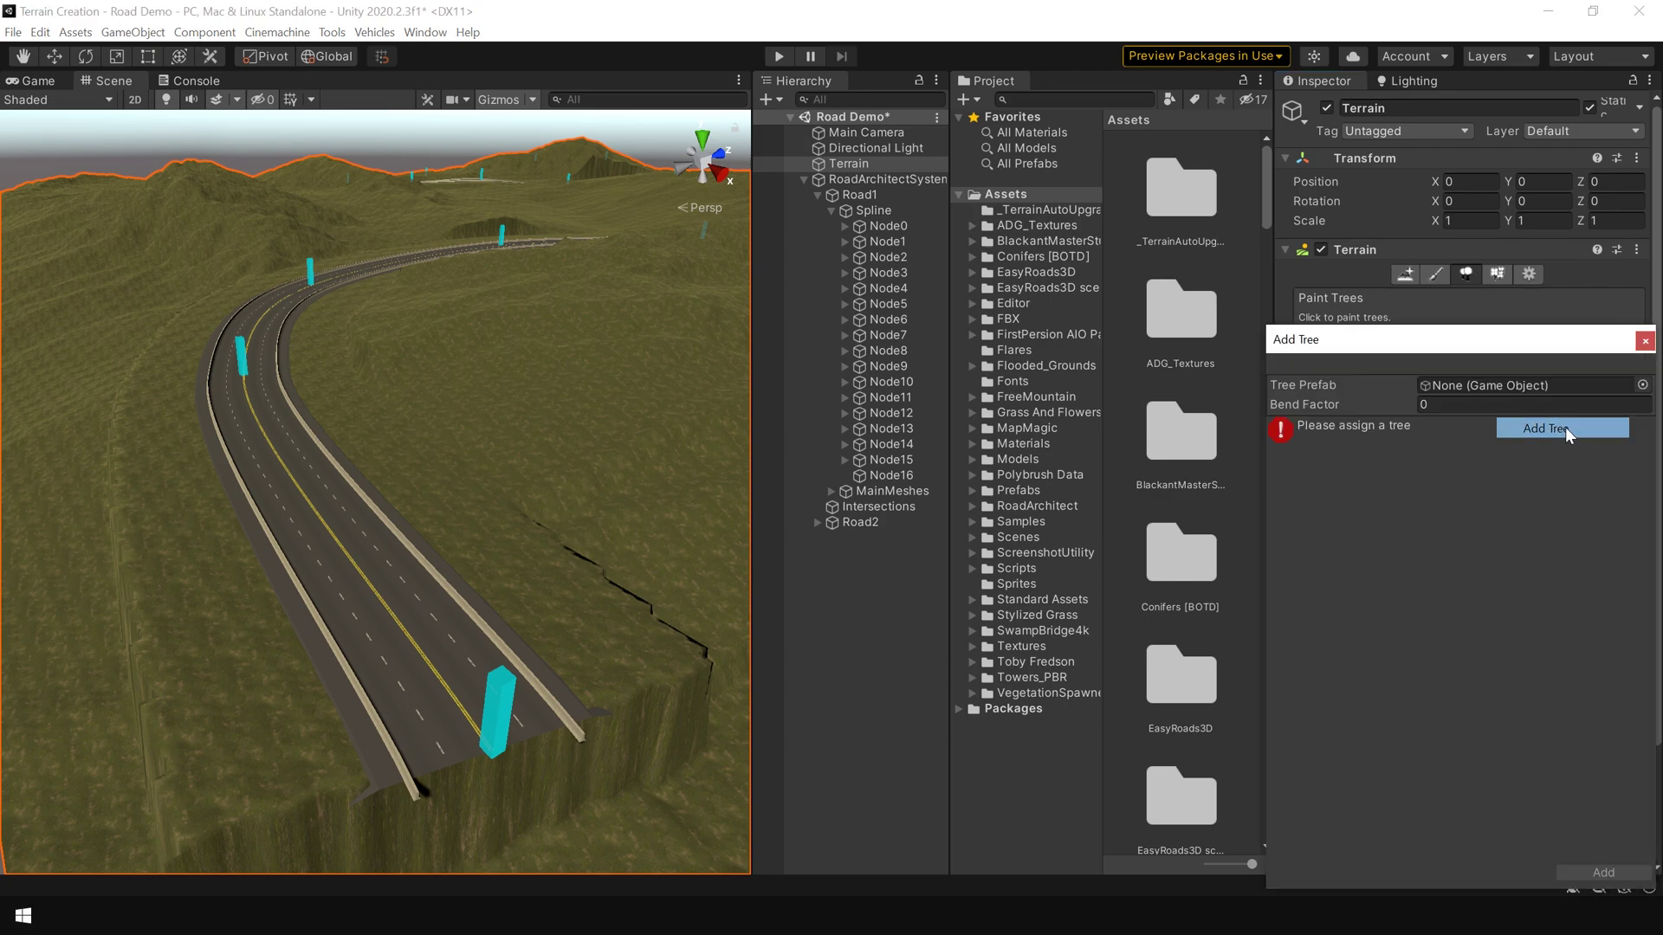
left_click_drag(1546, 339, 1454, 304)
left_click(1549, 351)
Search the prefabs for "tree" and add TreeCreator_Crinkly_A to the terrain's paintable trees
left_click(1082, 434)
scroll(1032, 519, "down", 4)
left_click(1040, 557)
scroll(1042, 606, "down", 5)
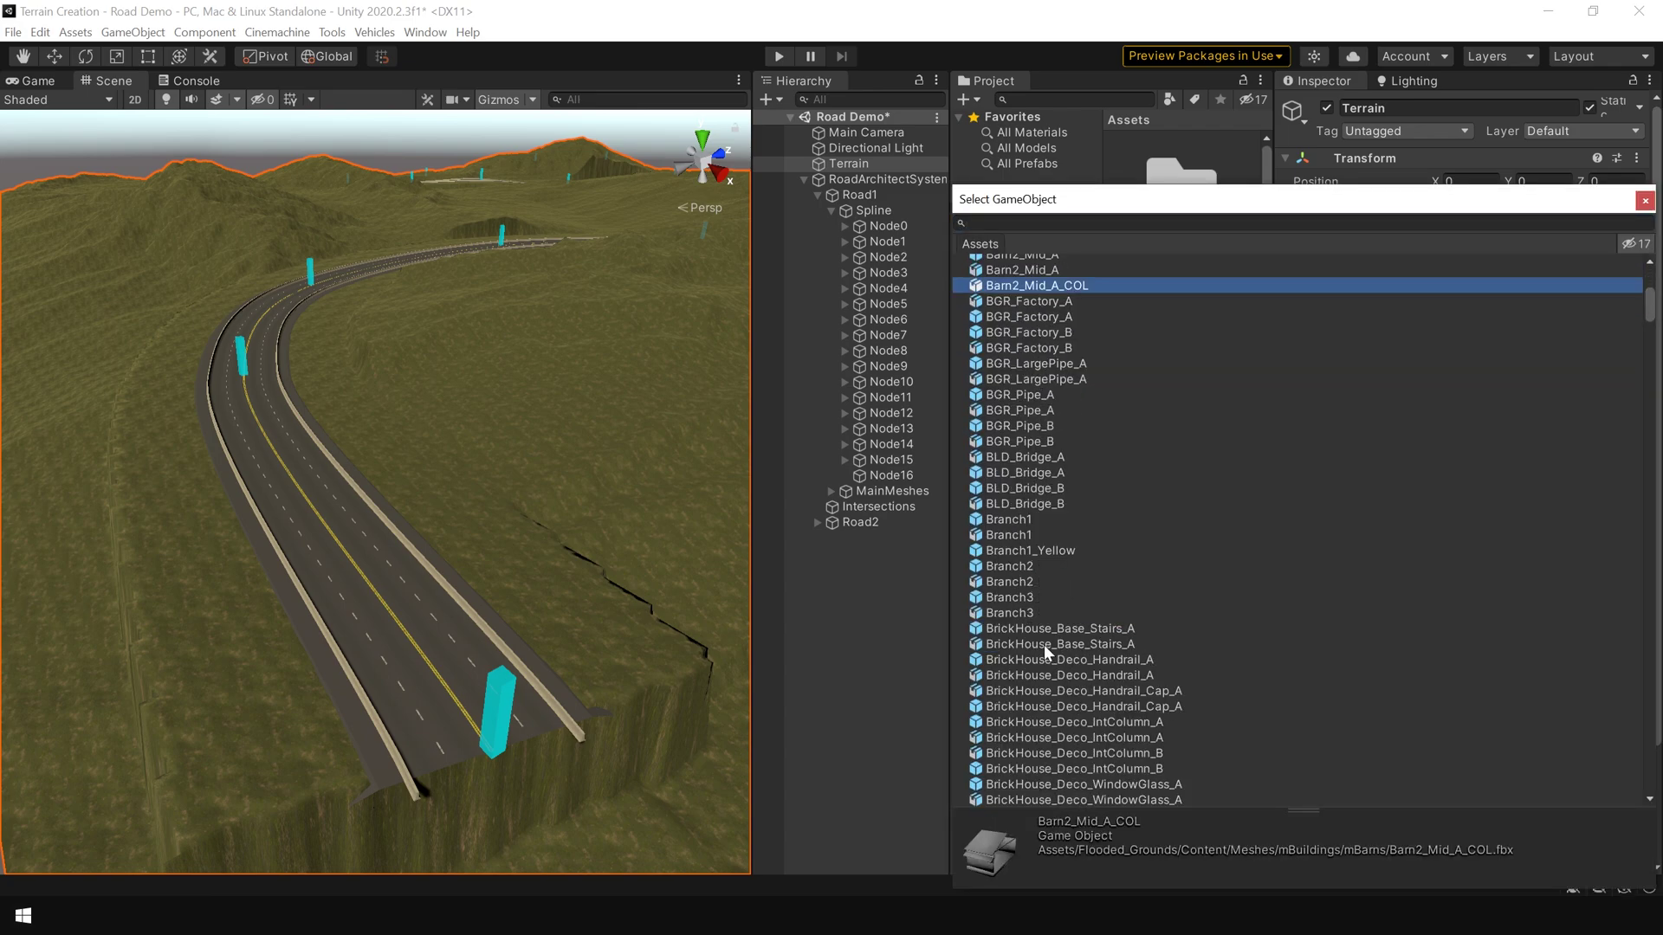
left_click(1041, 223)
type("tree")
left_click(1039, 278)
left_click(1045, 433)
left_click(1058, 480)
left_click(1071, 449)
left_click(1074, 465)
left_click(1072, 432)
left_click(1078, 451)
double_click(1072, 450)
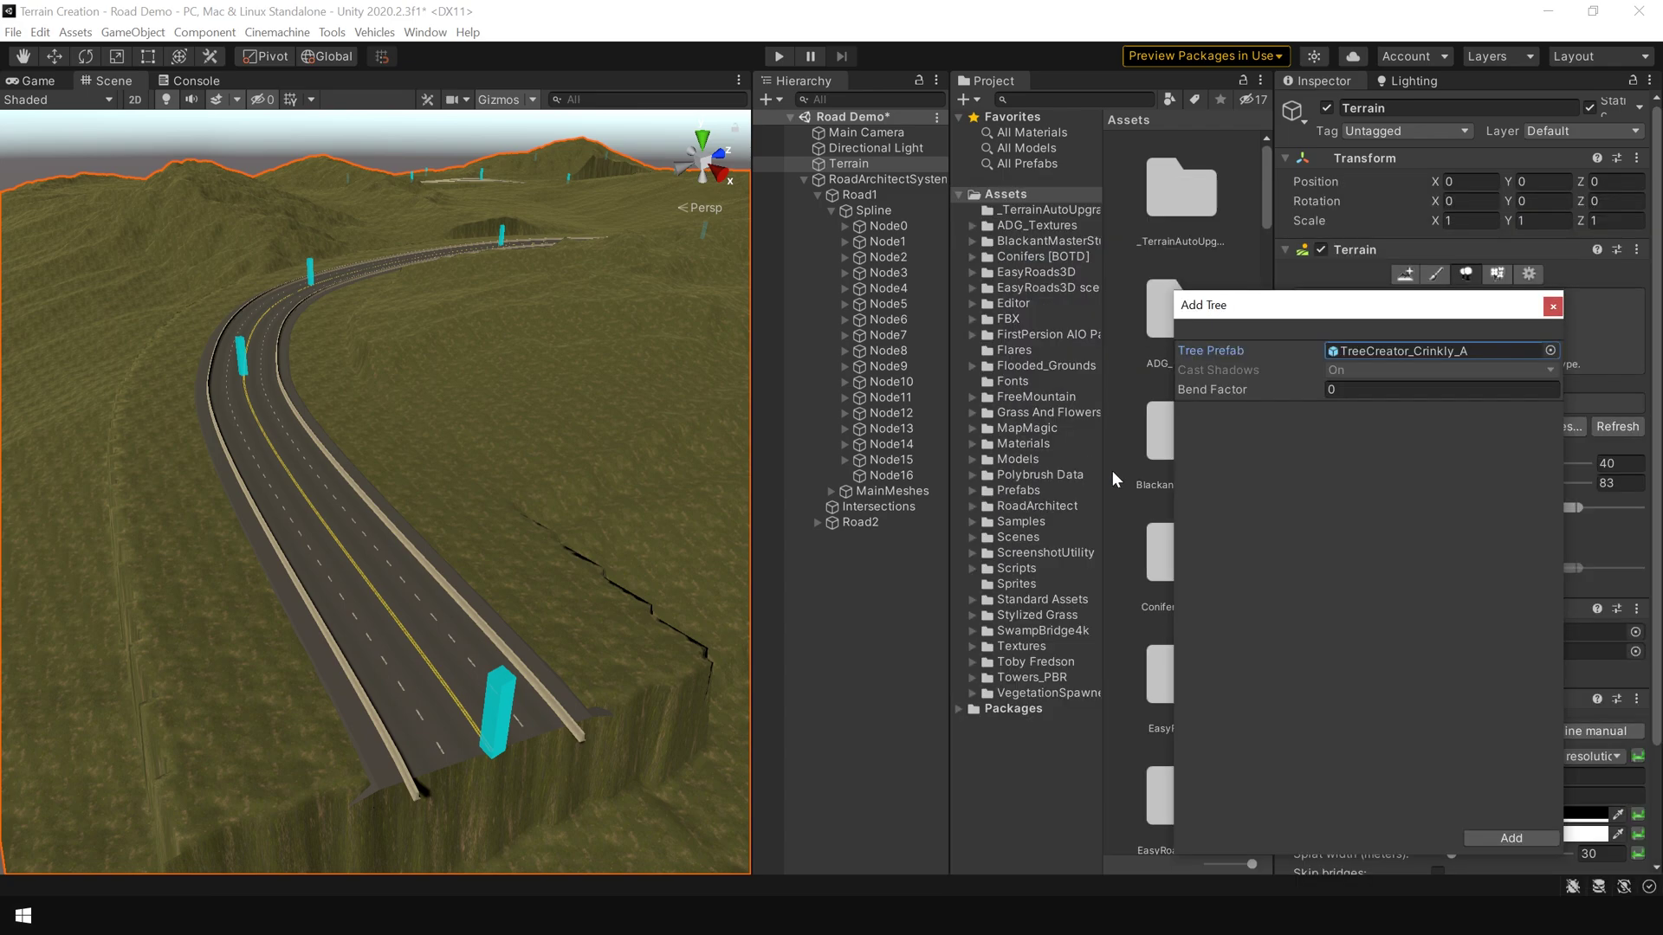
left_click(1512, 836)
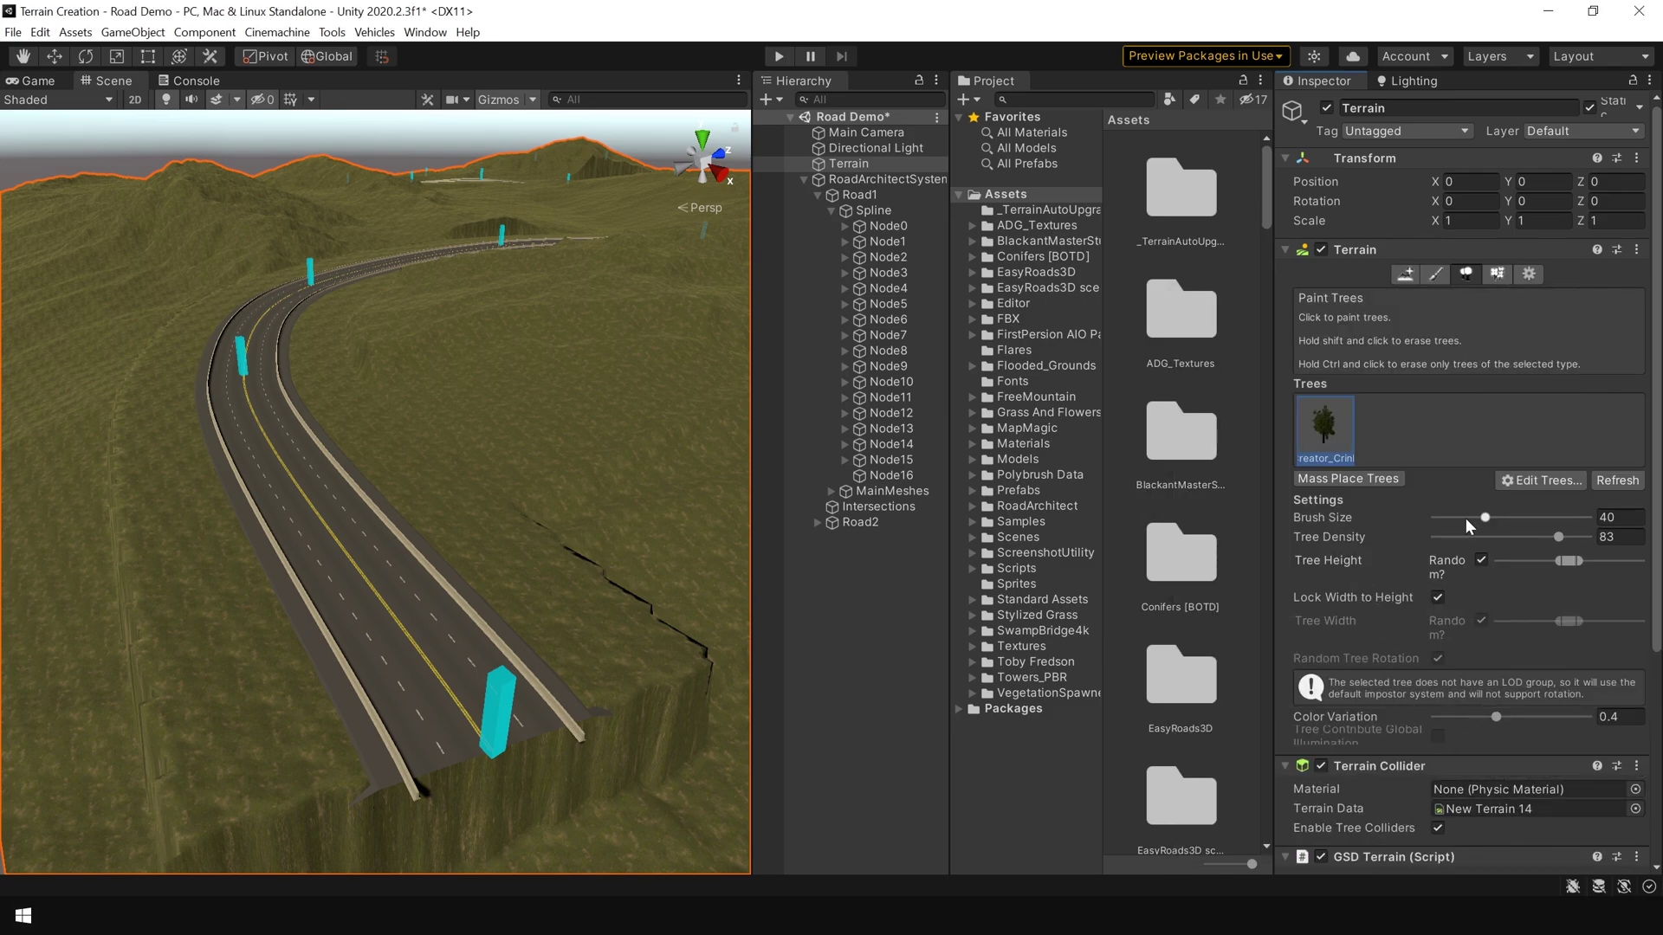
Mass place trees across the terrain with the number of trees set to 1000
left_click(1377, 481)
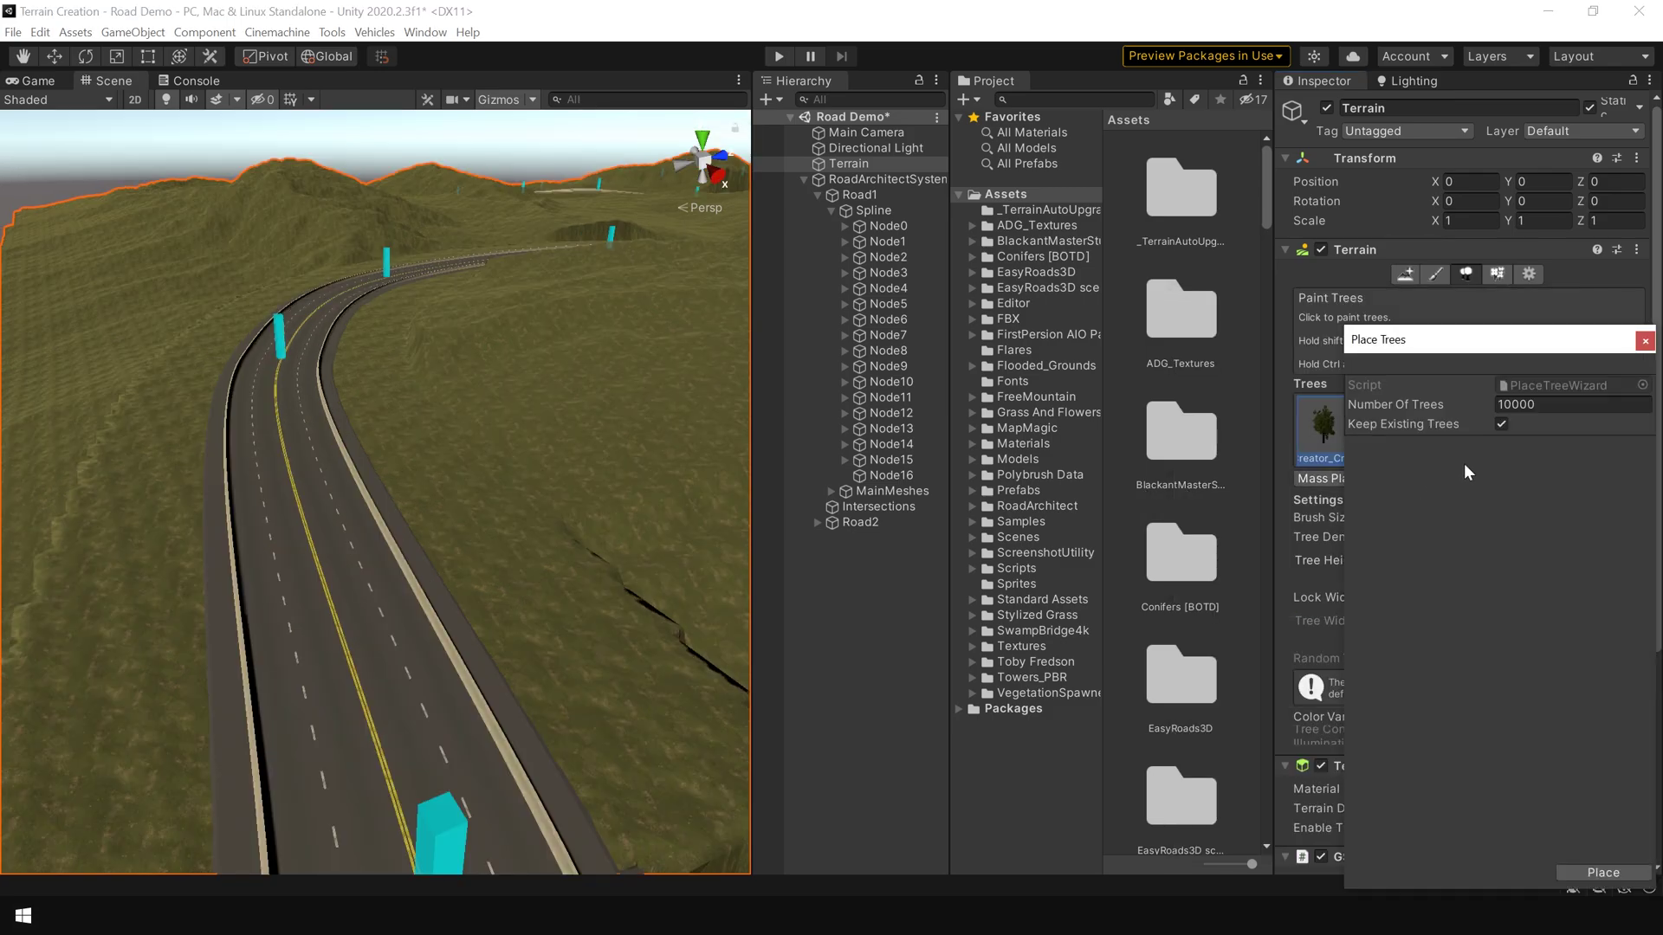
left_click(1529, 405)
left_click(1594, 404)
key("BackSpace")
left_click(1602, 872)
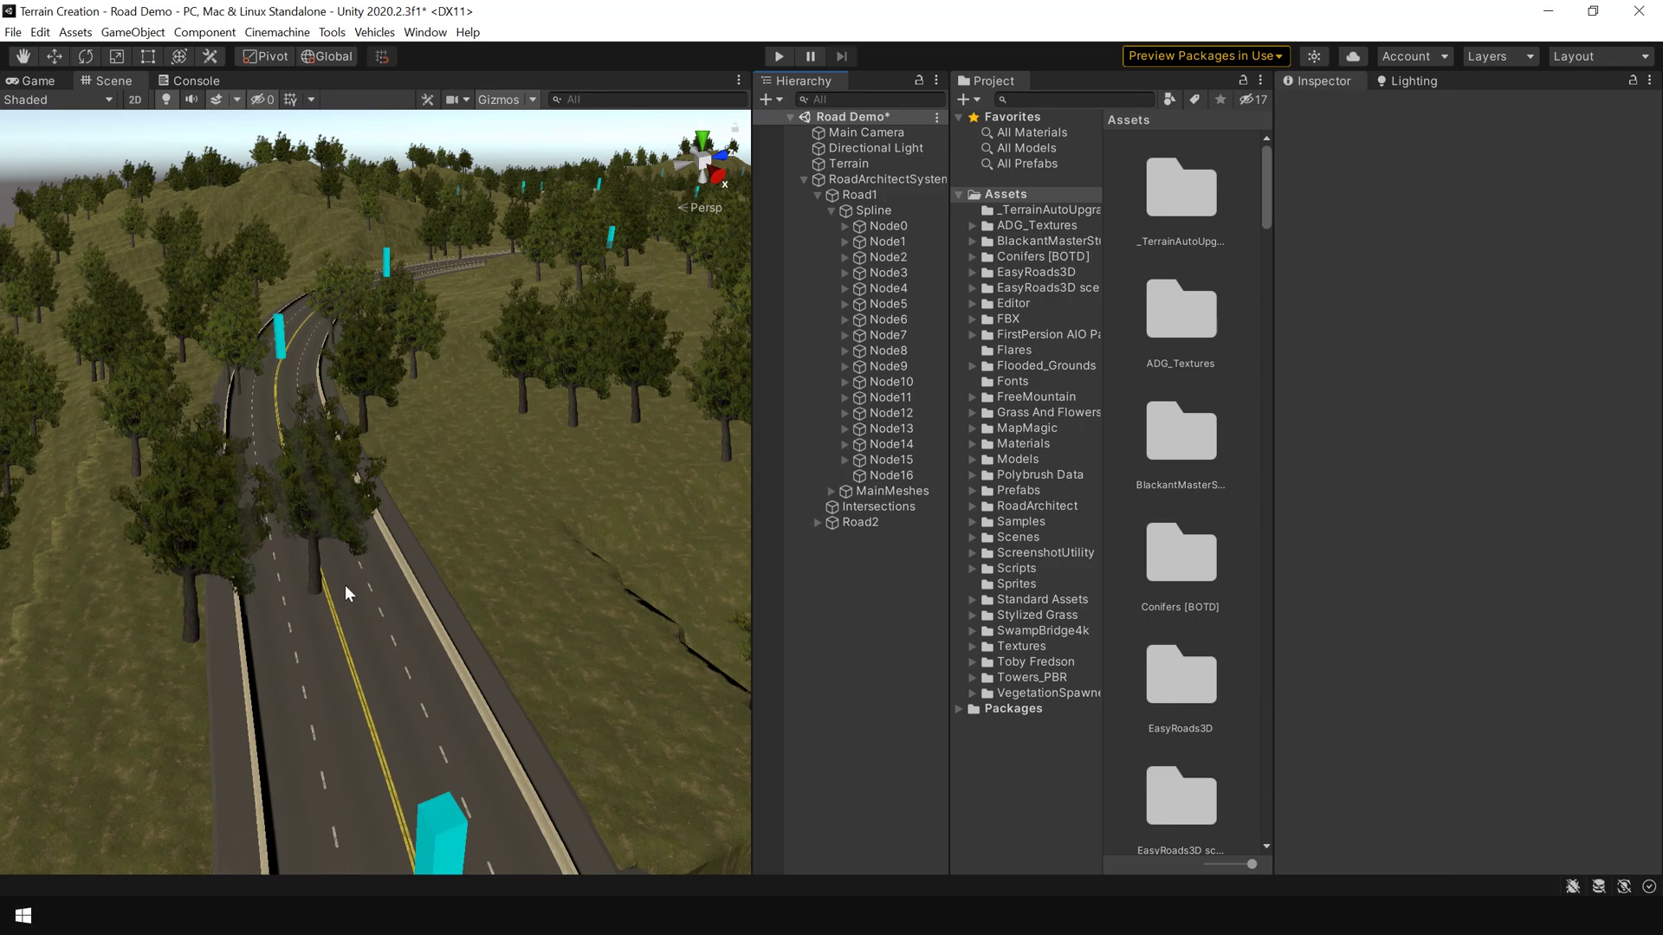
Update all roads in RoadArchitectSystem1 to clear the trees standing on the road, and inspect the cleared stretch
left_click_drag(327, 627, 304, 523, "alt")
right_click_drag(304, 523, 339, 473, "alt")
left_click_drag(340, 473, 401, 616, "alt")
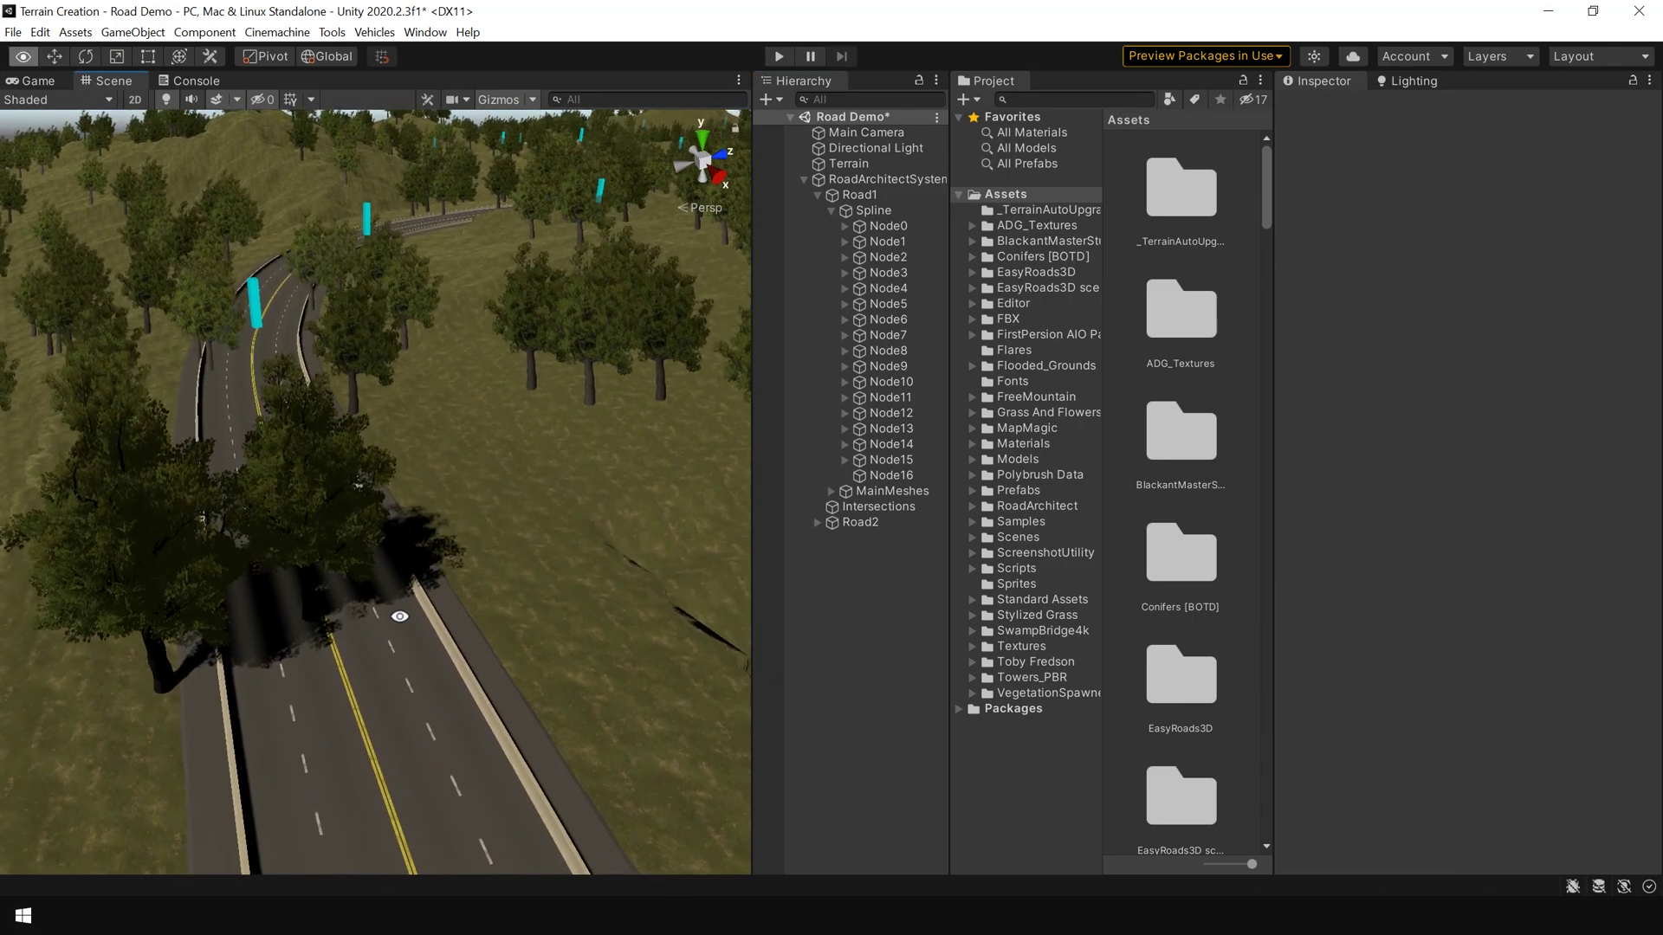
middle_click_drag(338, 502, 381, 549)
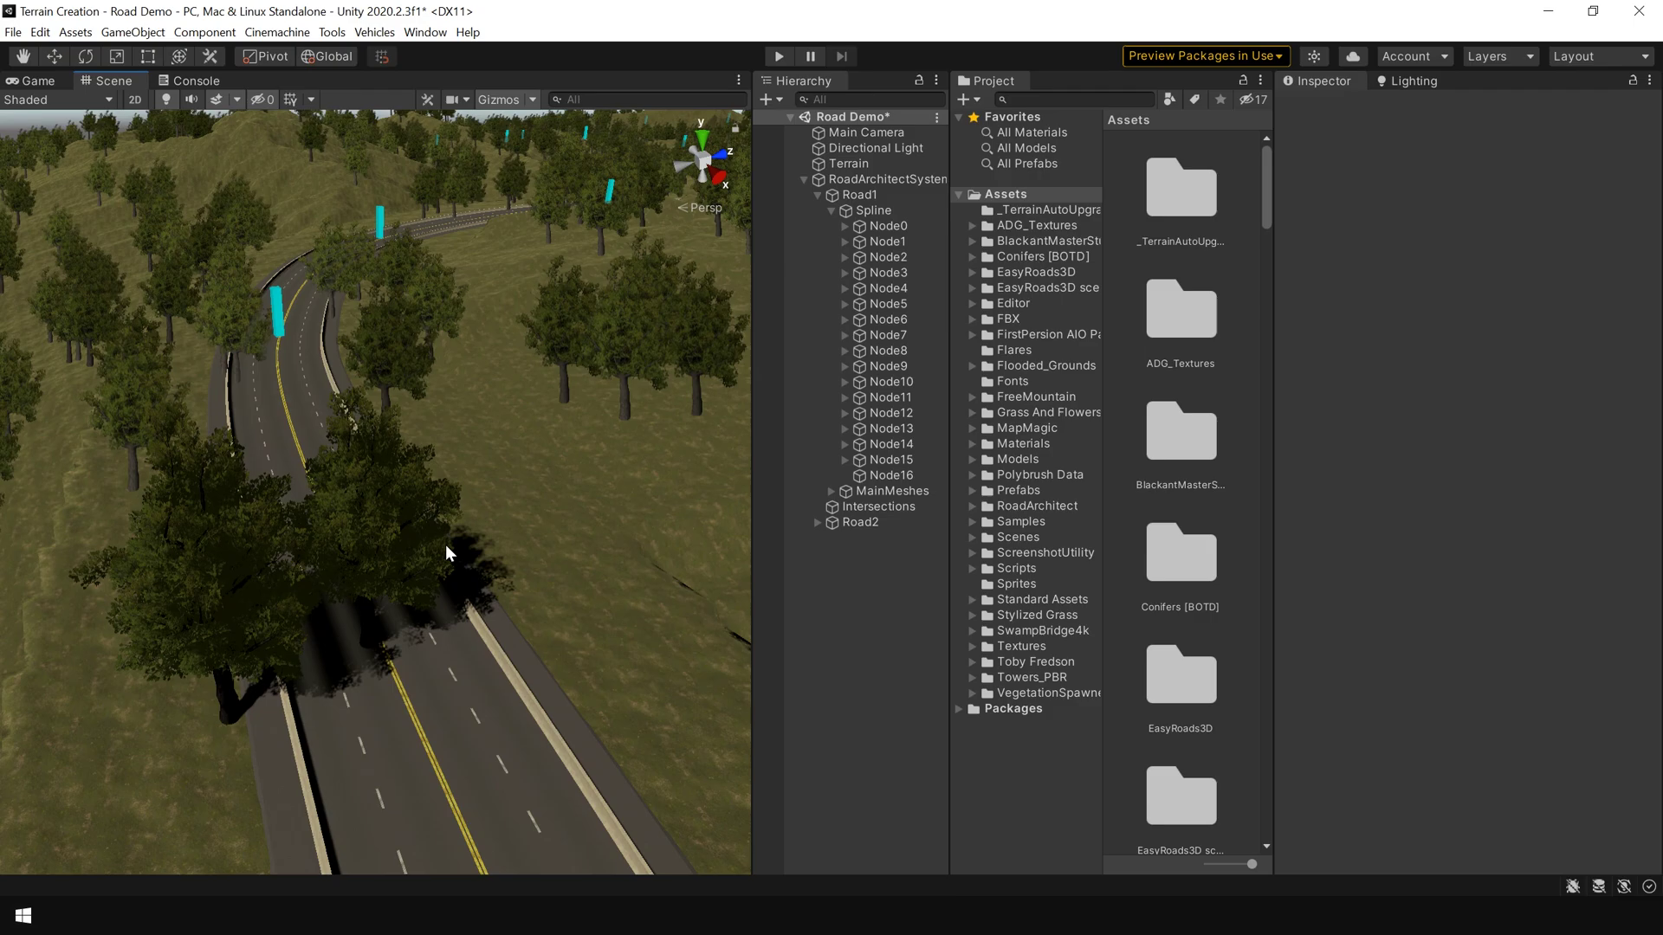
left_click(886, 178)
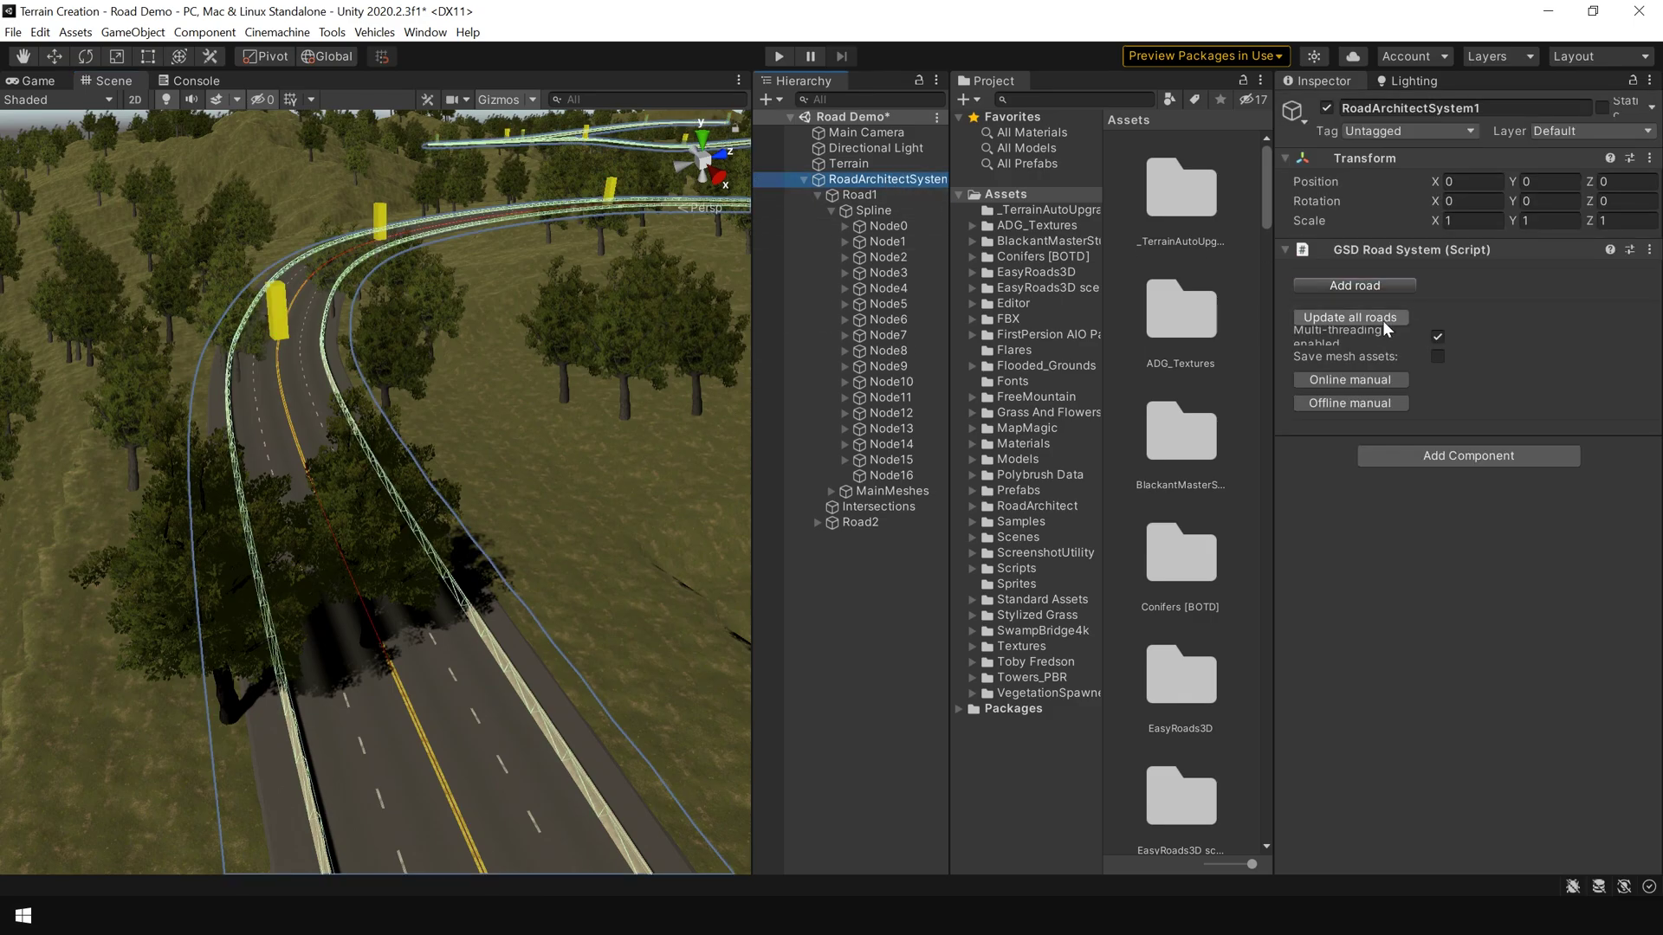
left_click(1380, 318)
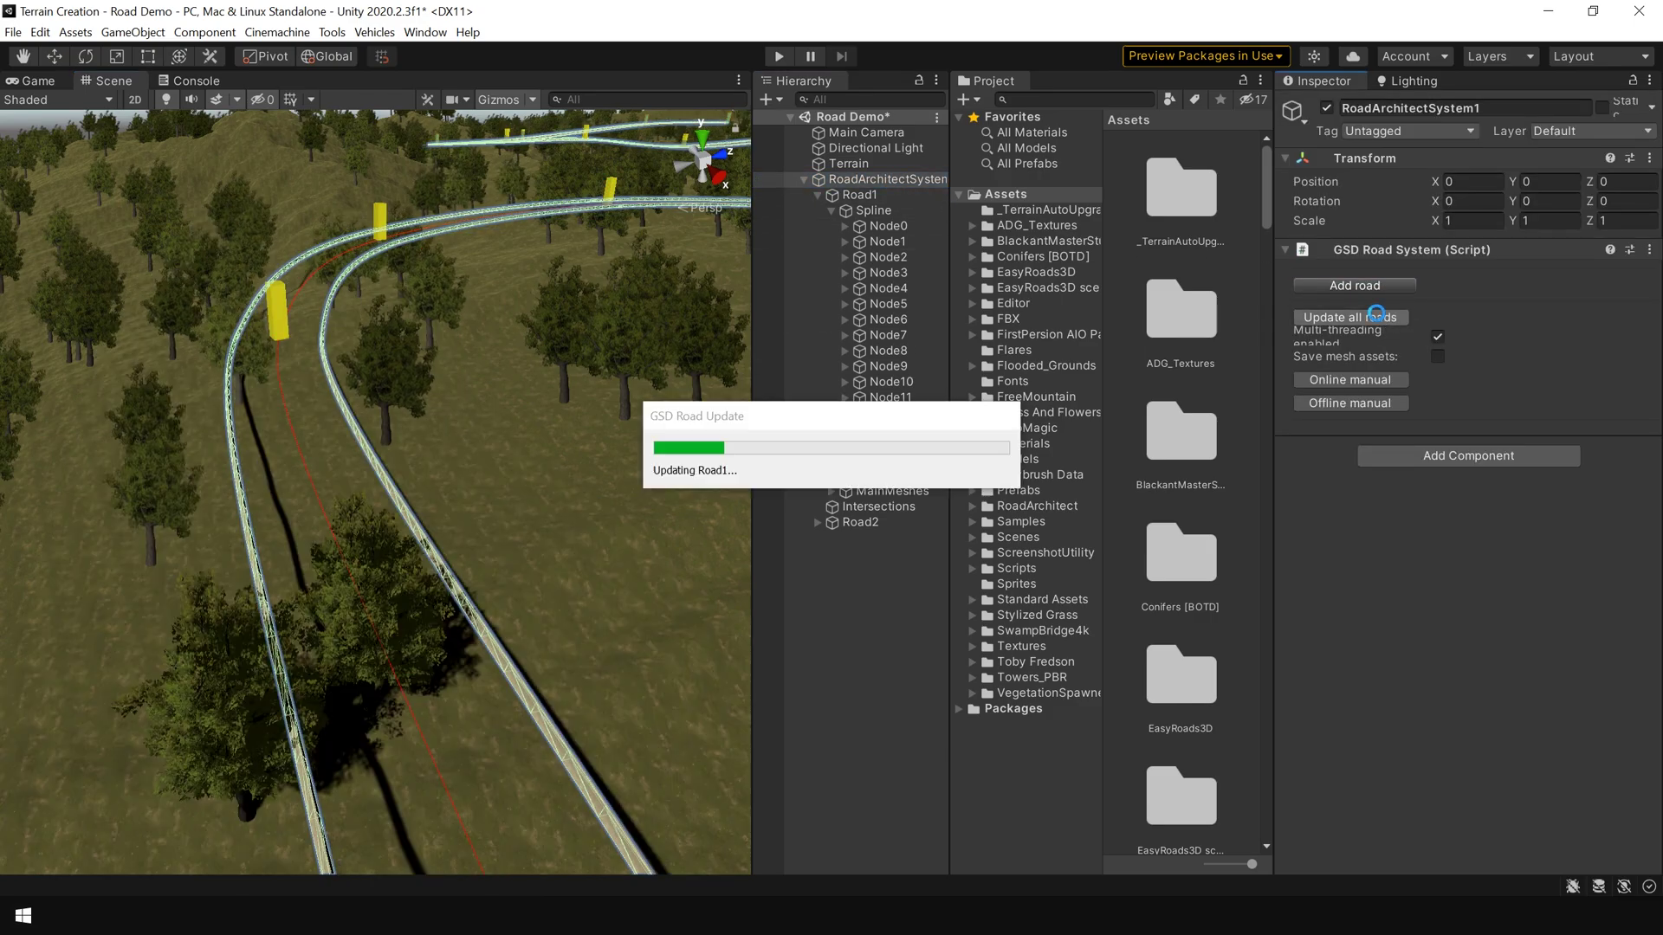
left_click(864, 646)
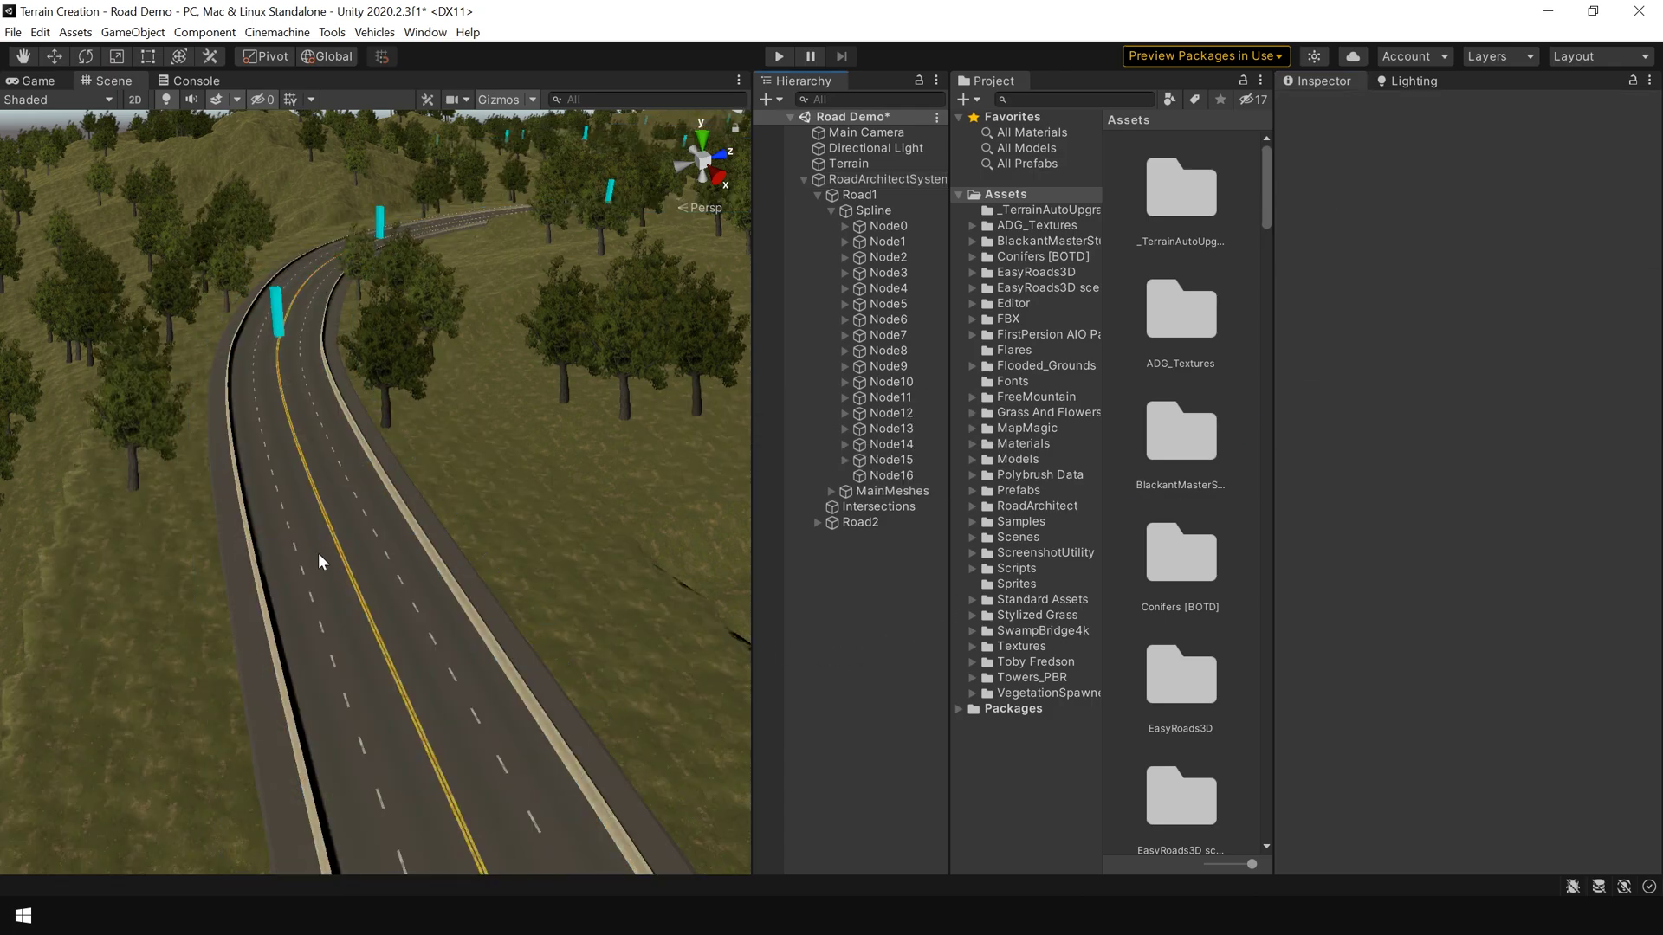
middle_click_drag(397, 275, 496, 547)
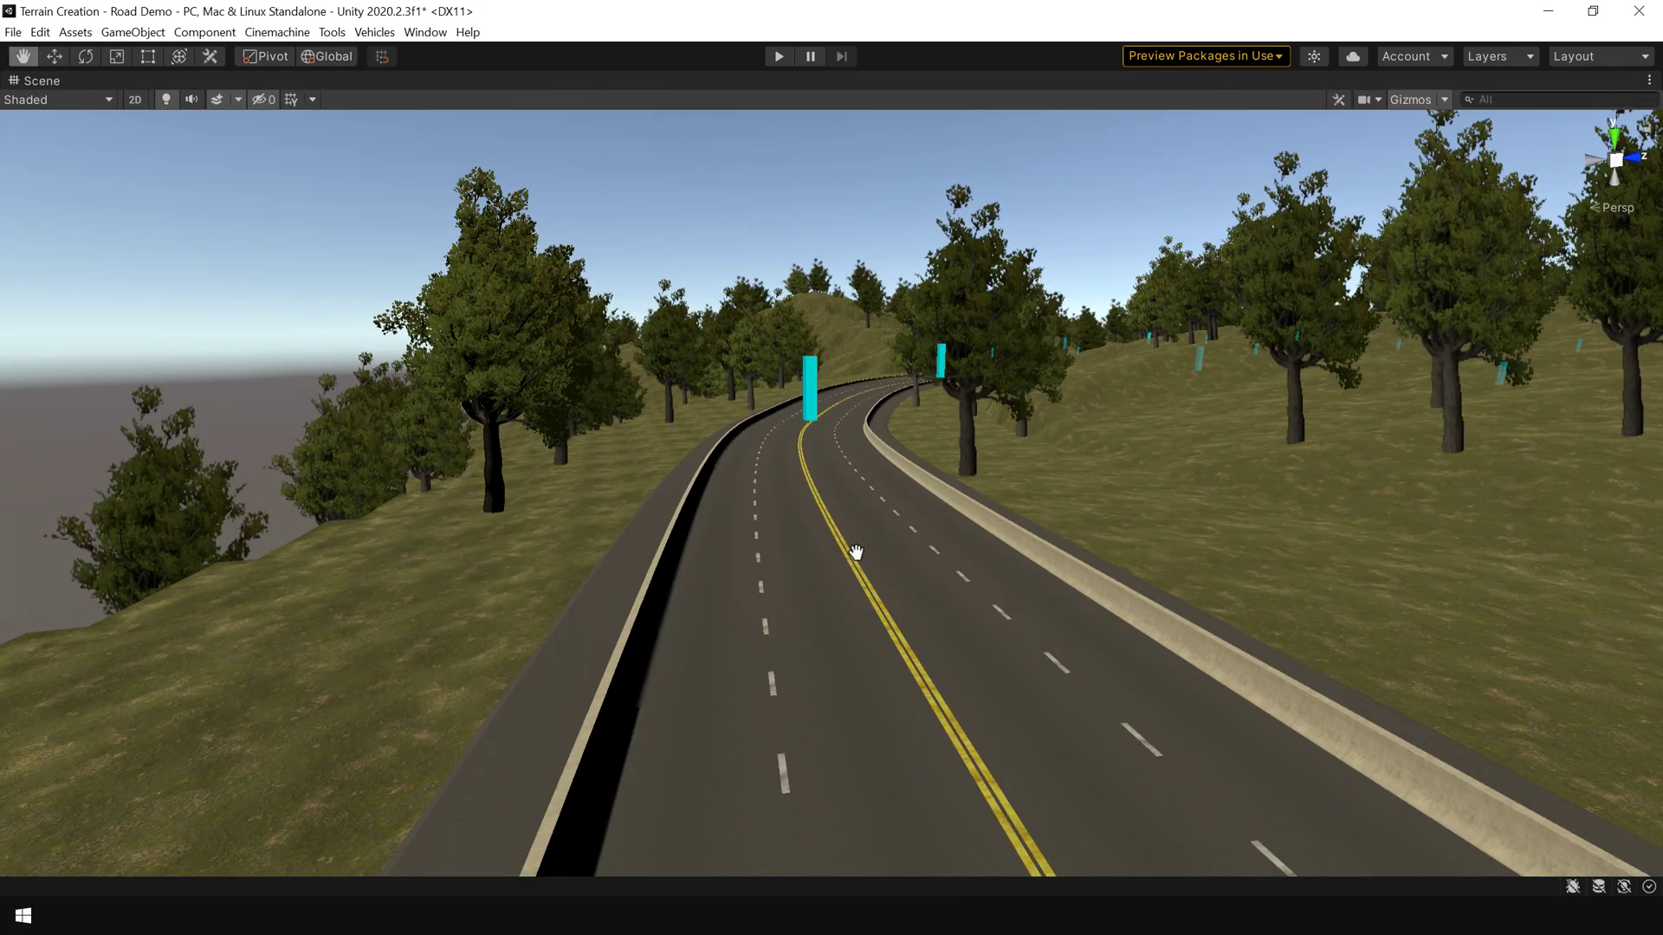
middle_click_drag(854, 553, 850, 553)
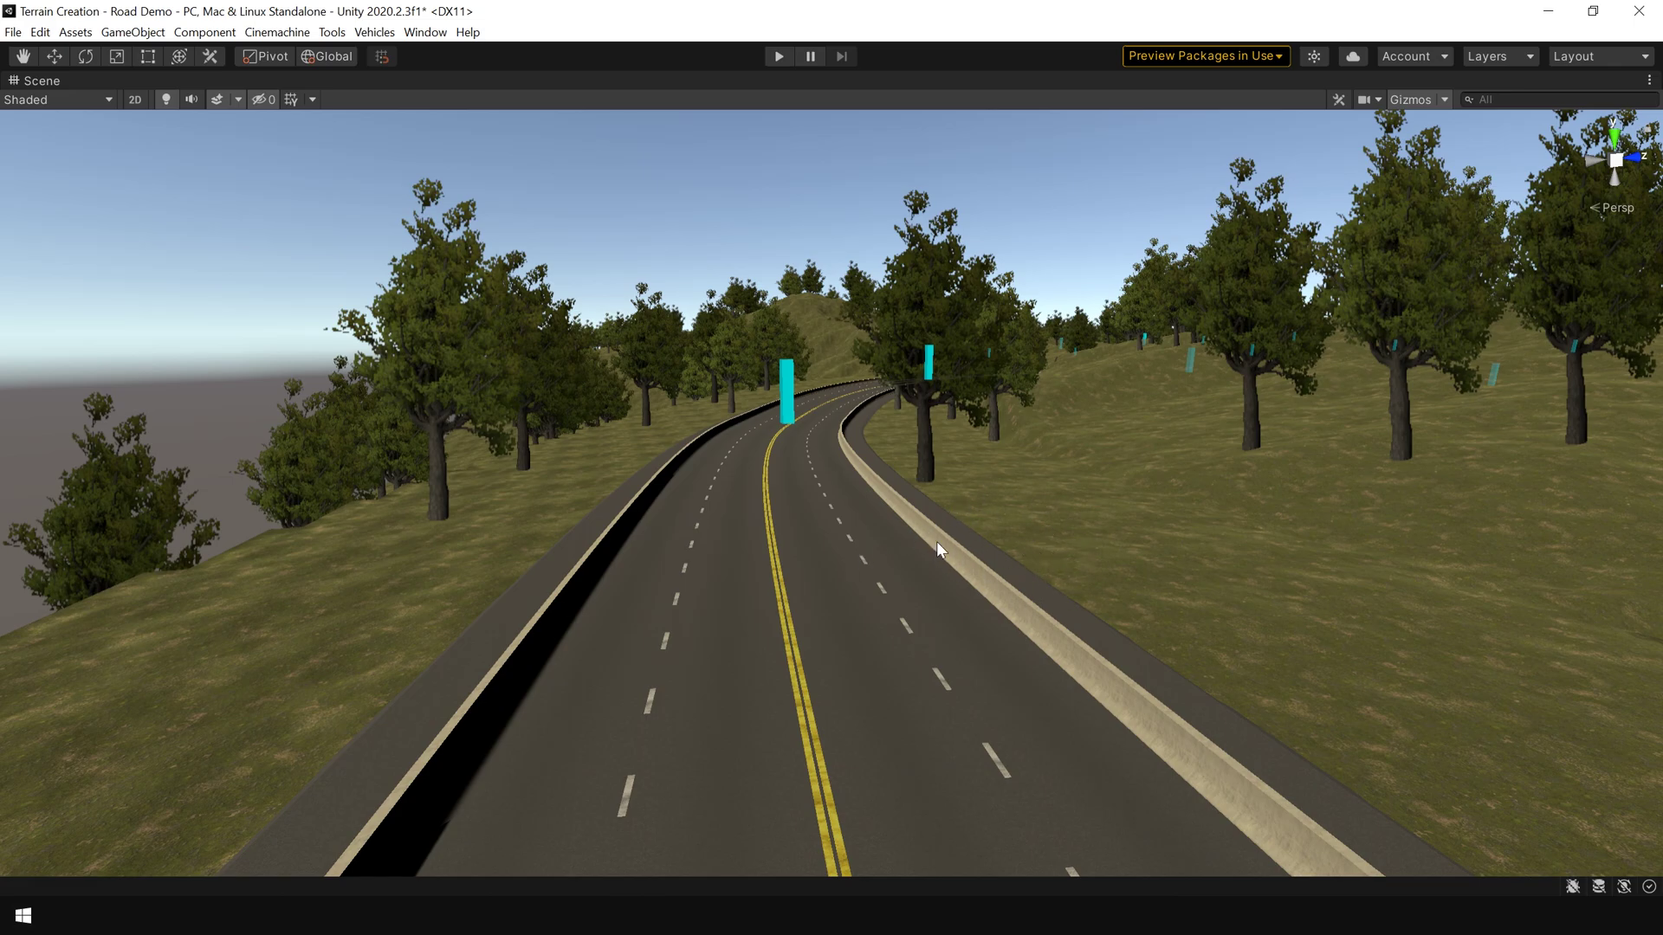
key("shift+space")
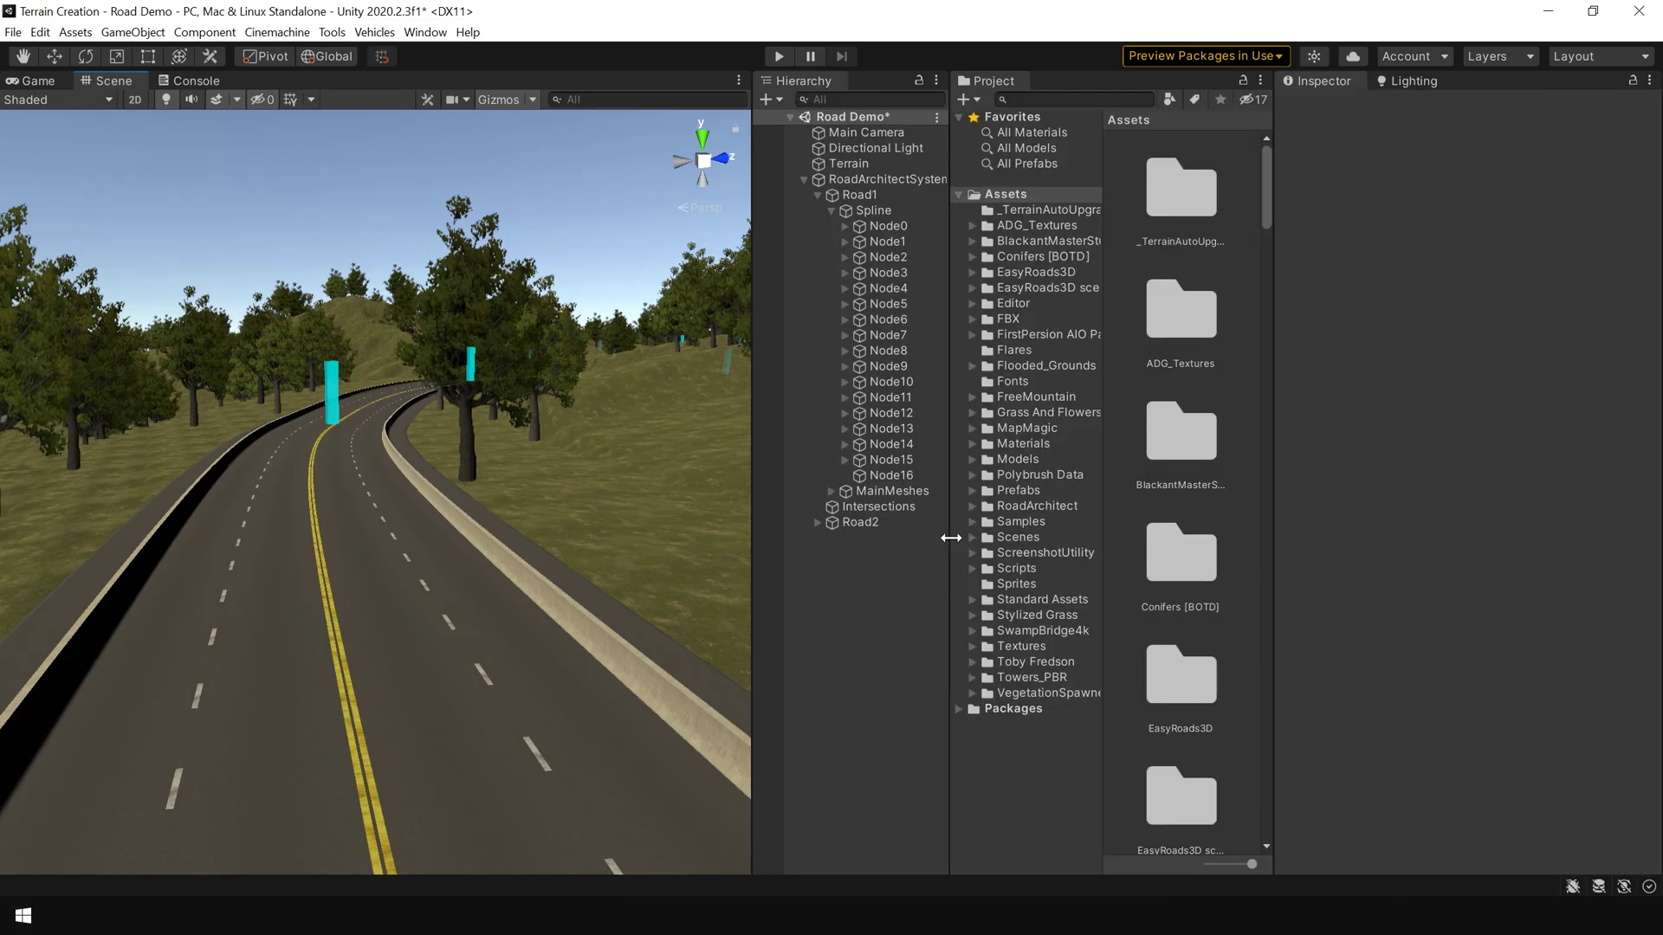
Start adding a grass texture to the terrain's details and choose Grass ER as its detail texture
left_click(880, 165)
left_click(1498, 275)
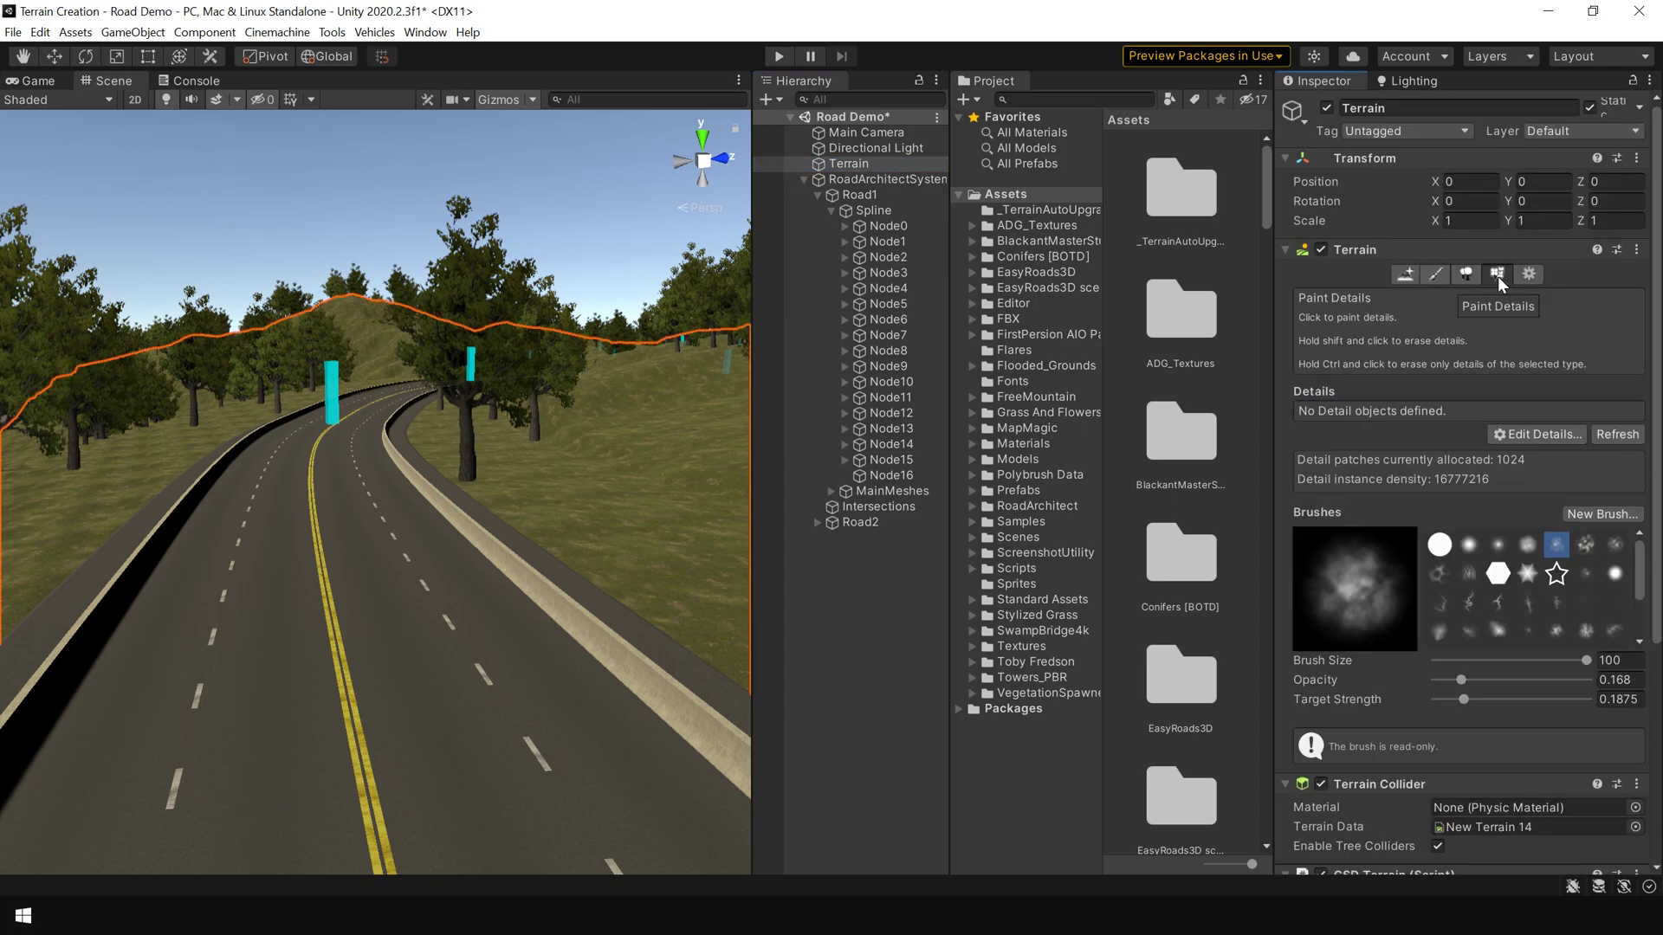
left_click(1535, 437)
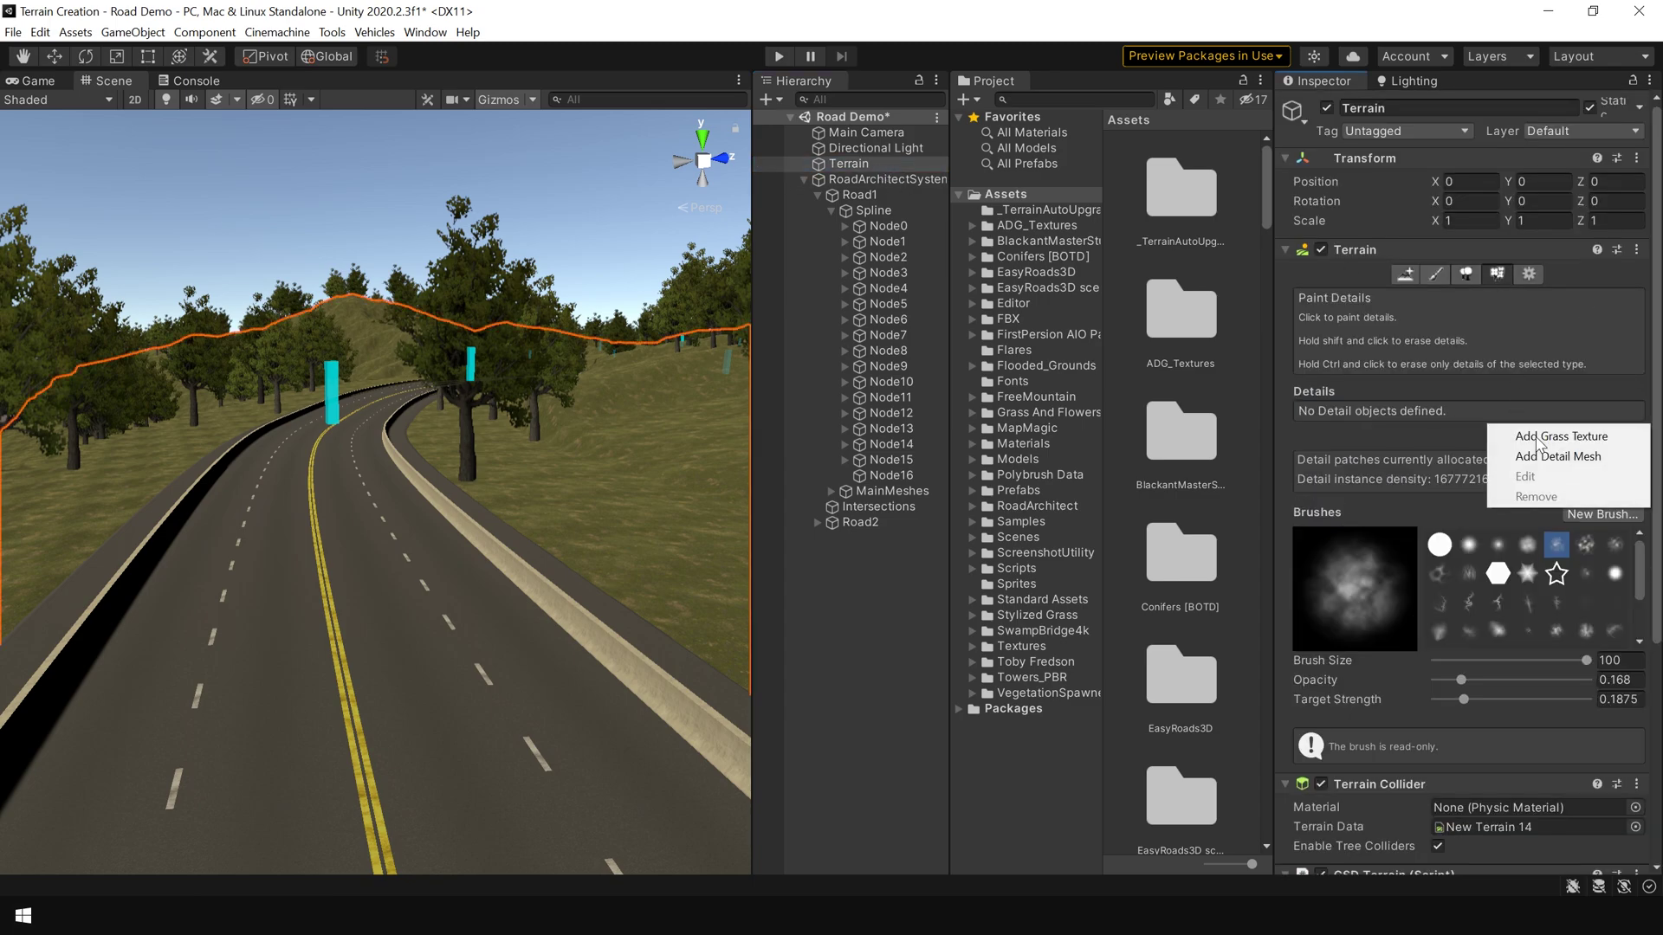
left_click(1550, 435)
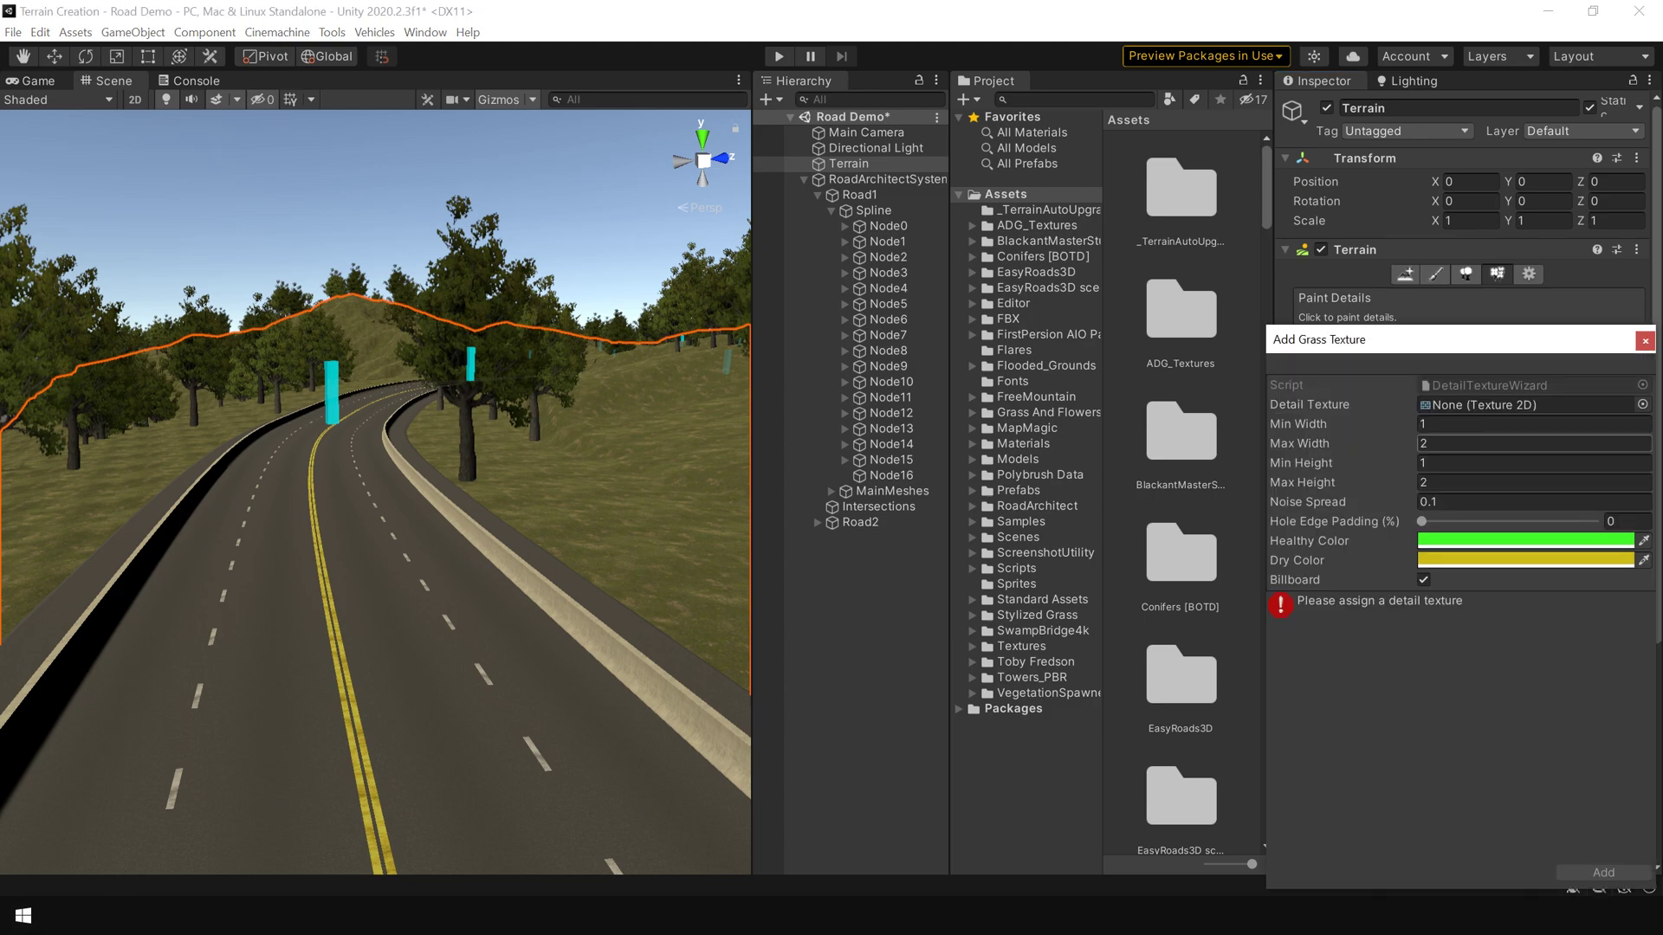
left_click(1642, 404)
type("gras")
key("BackSpace")
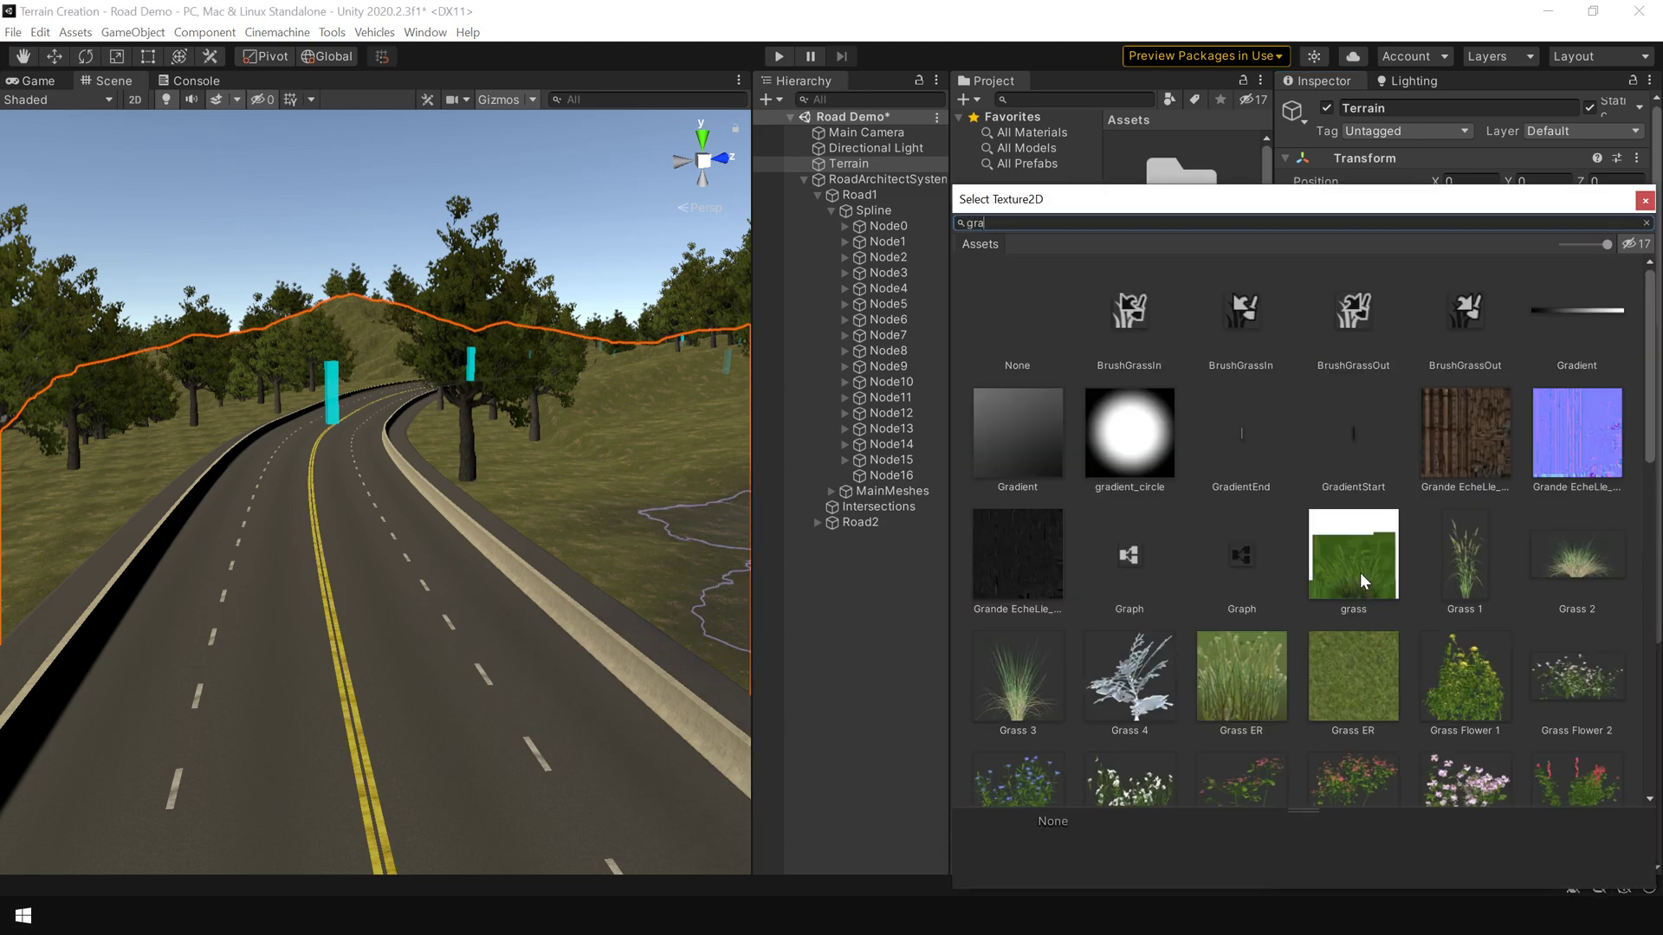
left_click(1259, 669)
double_click(1259, 665)
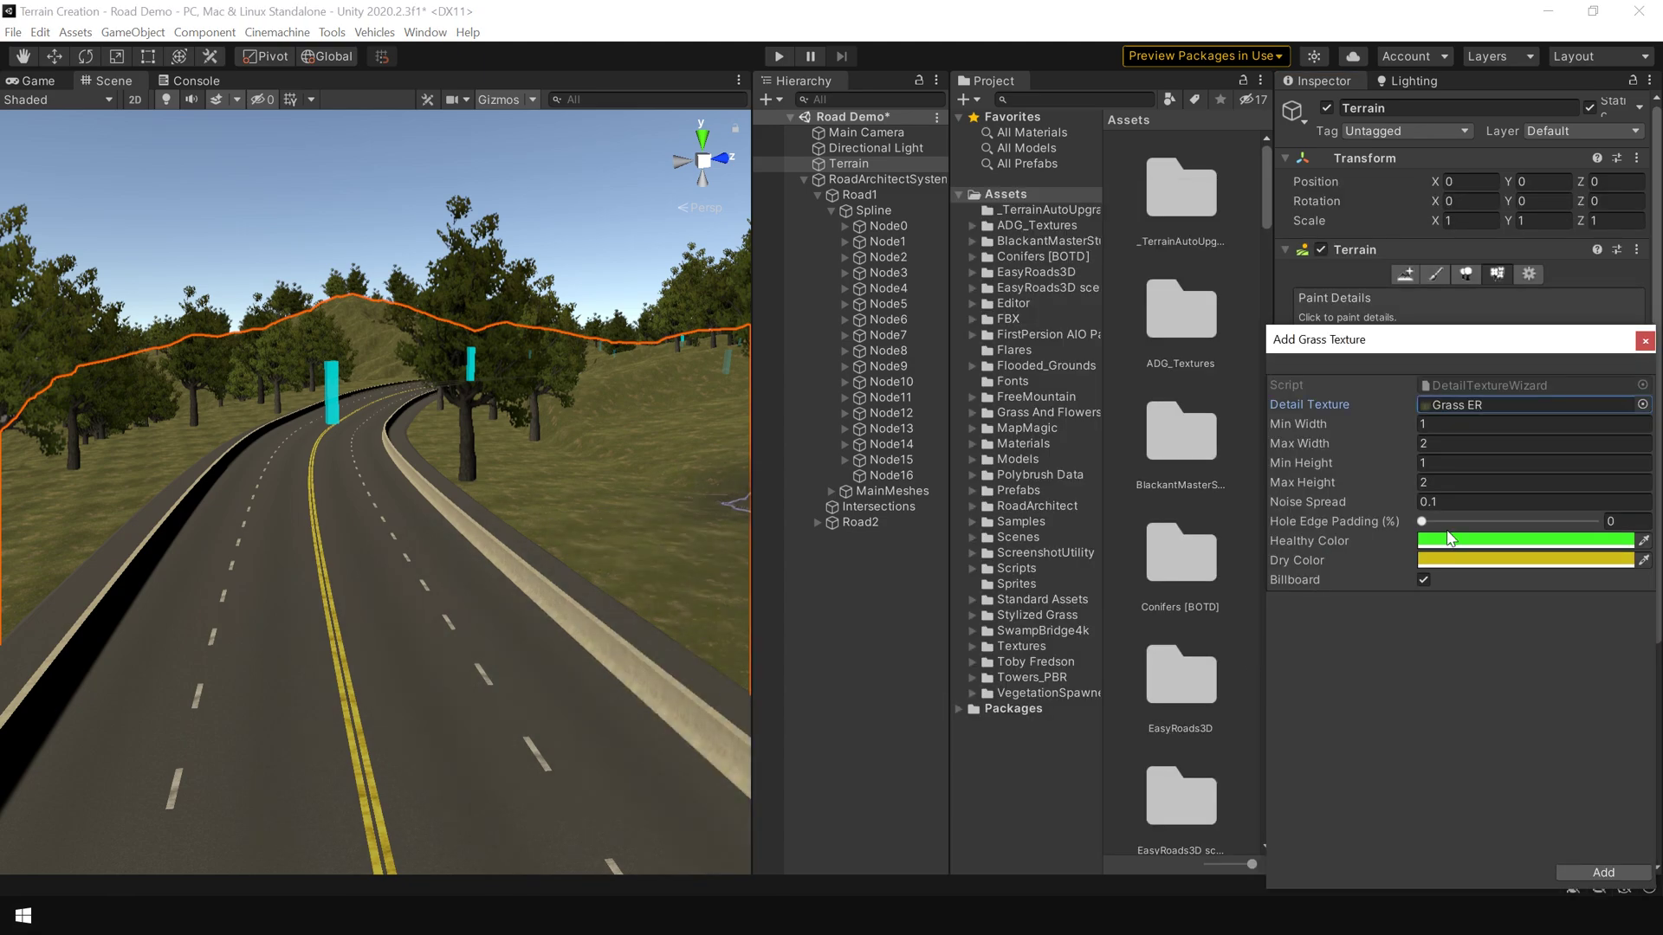
Adjust the grass's healthy and dry colors and add it to the terrain's details
left_click(1498, 535)
mouse_move(1553, 547)
left_mouse_down()
mouse_move(1519, 526)
mouse_move(1536, 544)
left_mouse_up()
left_click(1645, 413)
left_click(1546, 557)
left_click(1645, 413)
left_click(1602, 872)
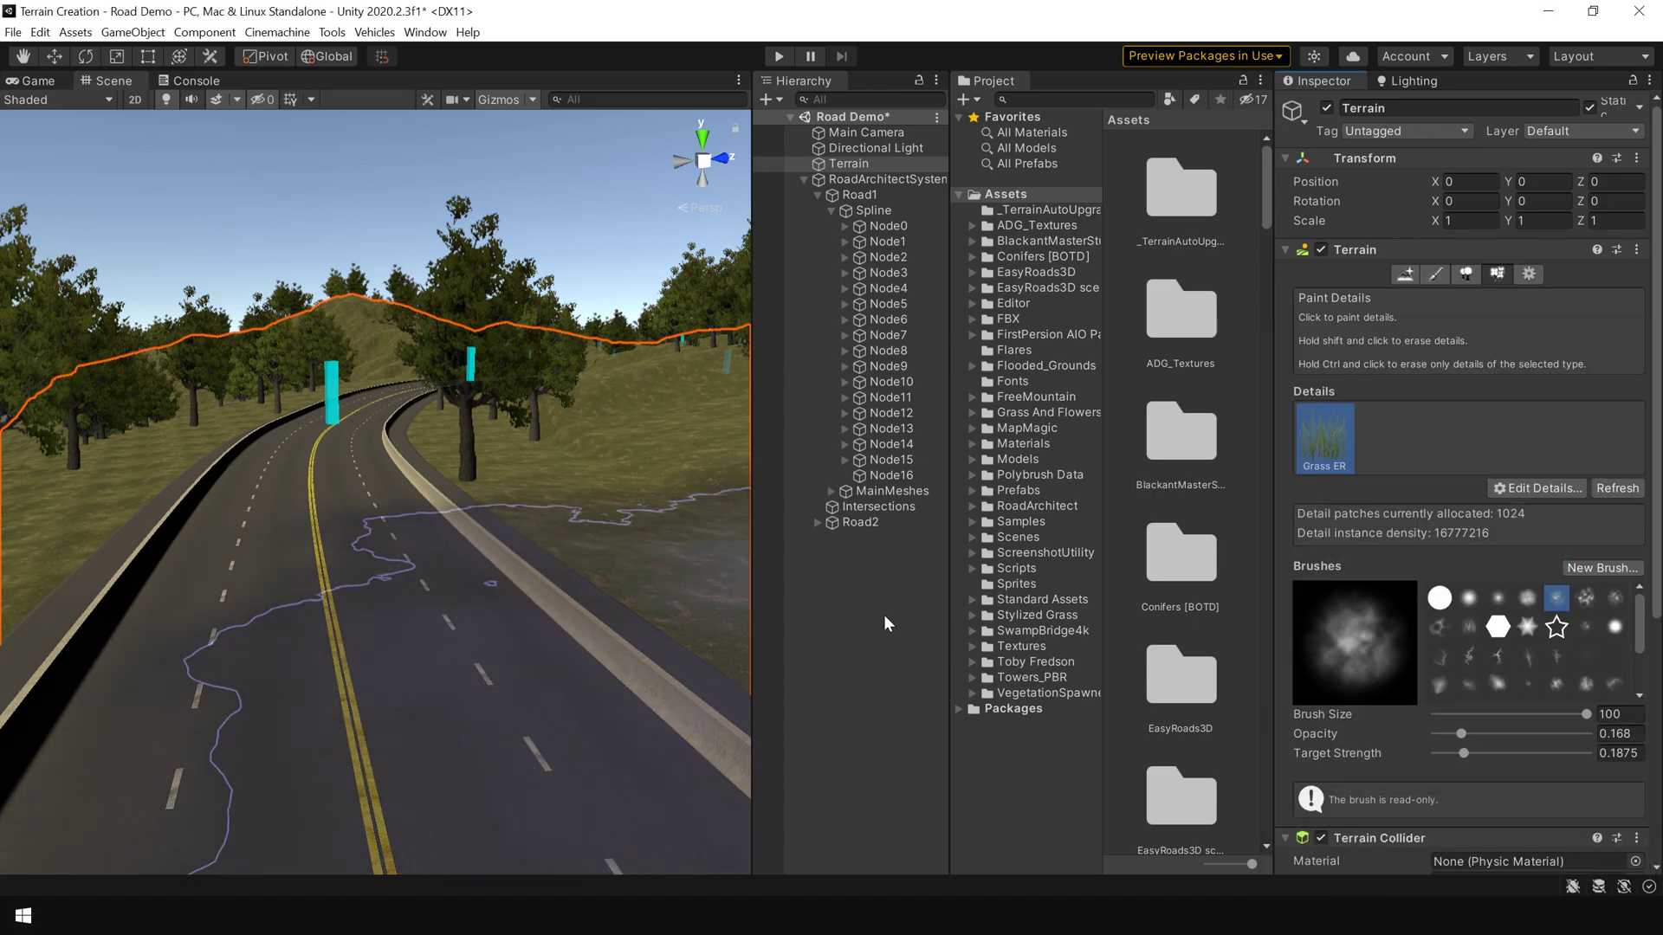
Choose the soft round brush for detail painting and reduce its brush size
left_click(1469, 598)
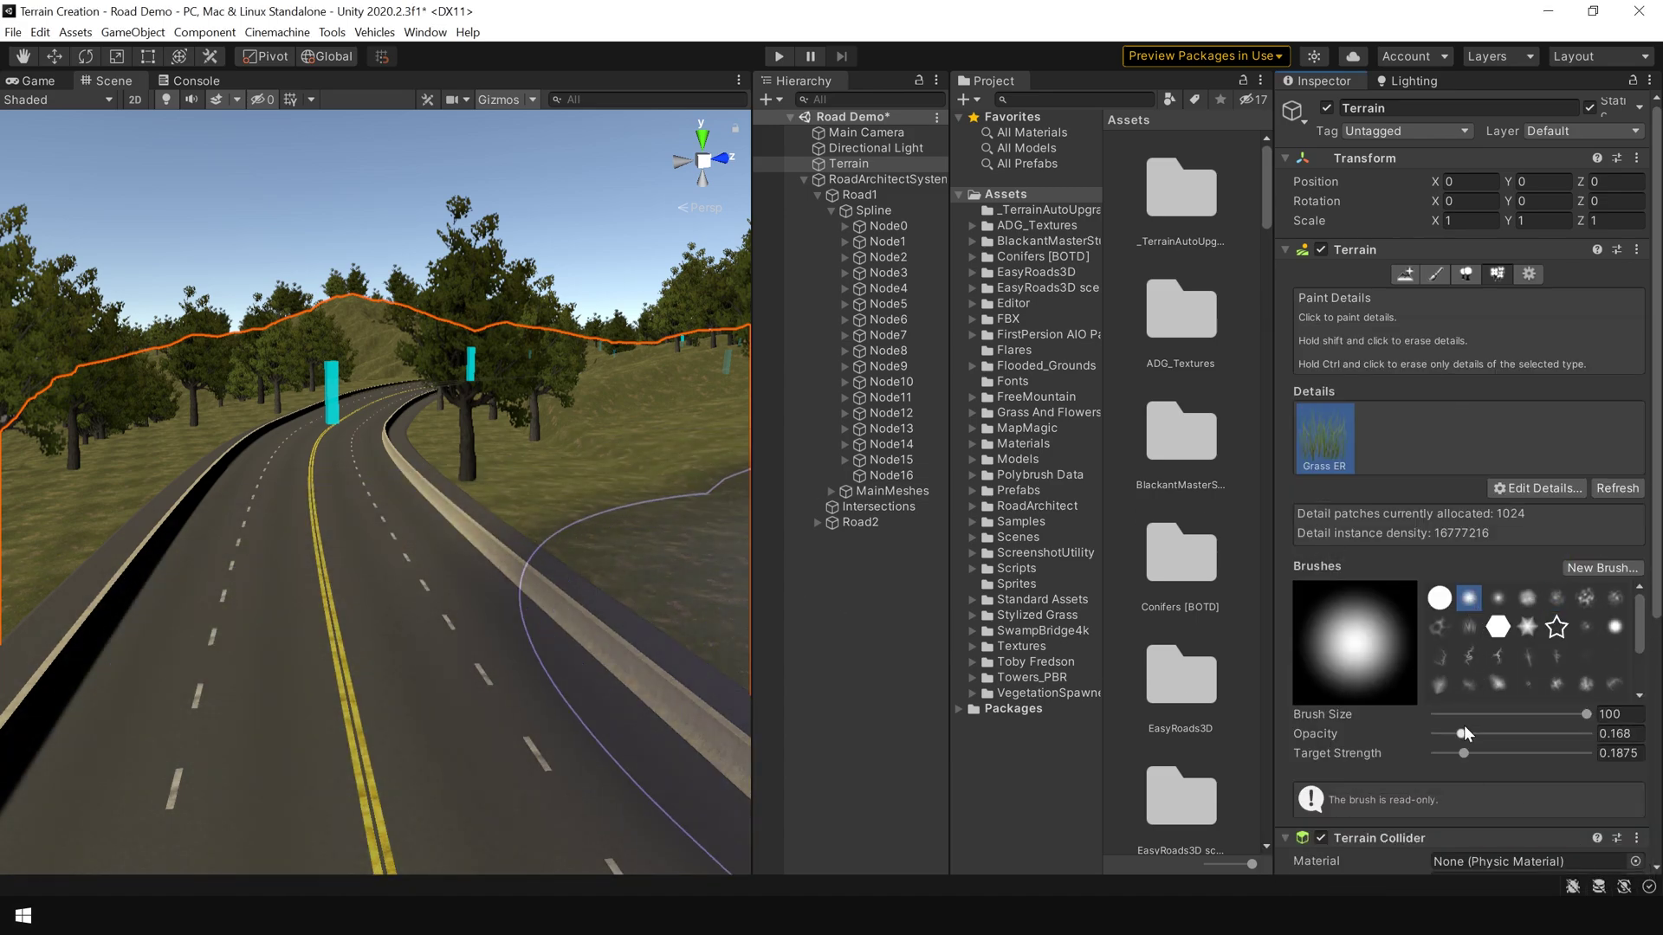
left_click_drag(1463, 715, 1446, 713)
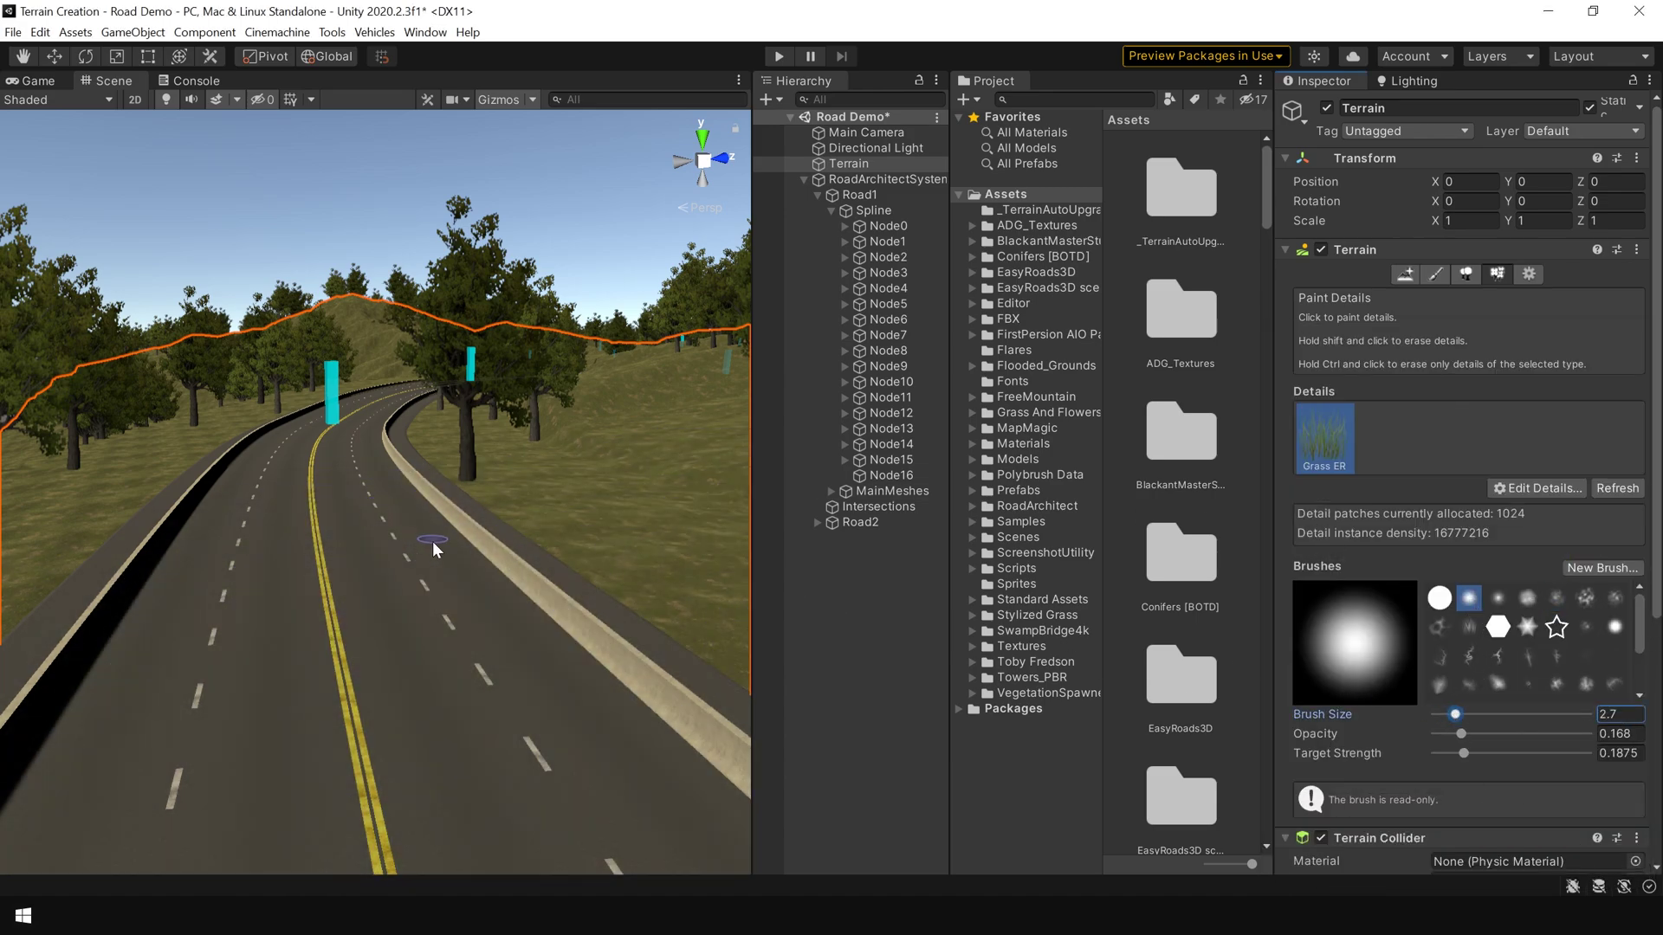
left_click_drag(1474, 715, 1495, 715)
key("shift+space")
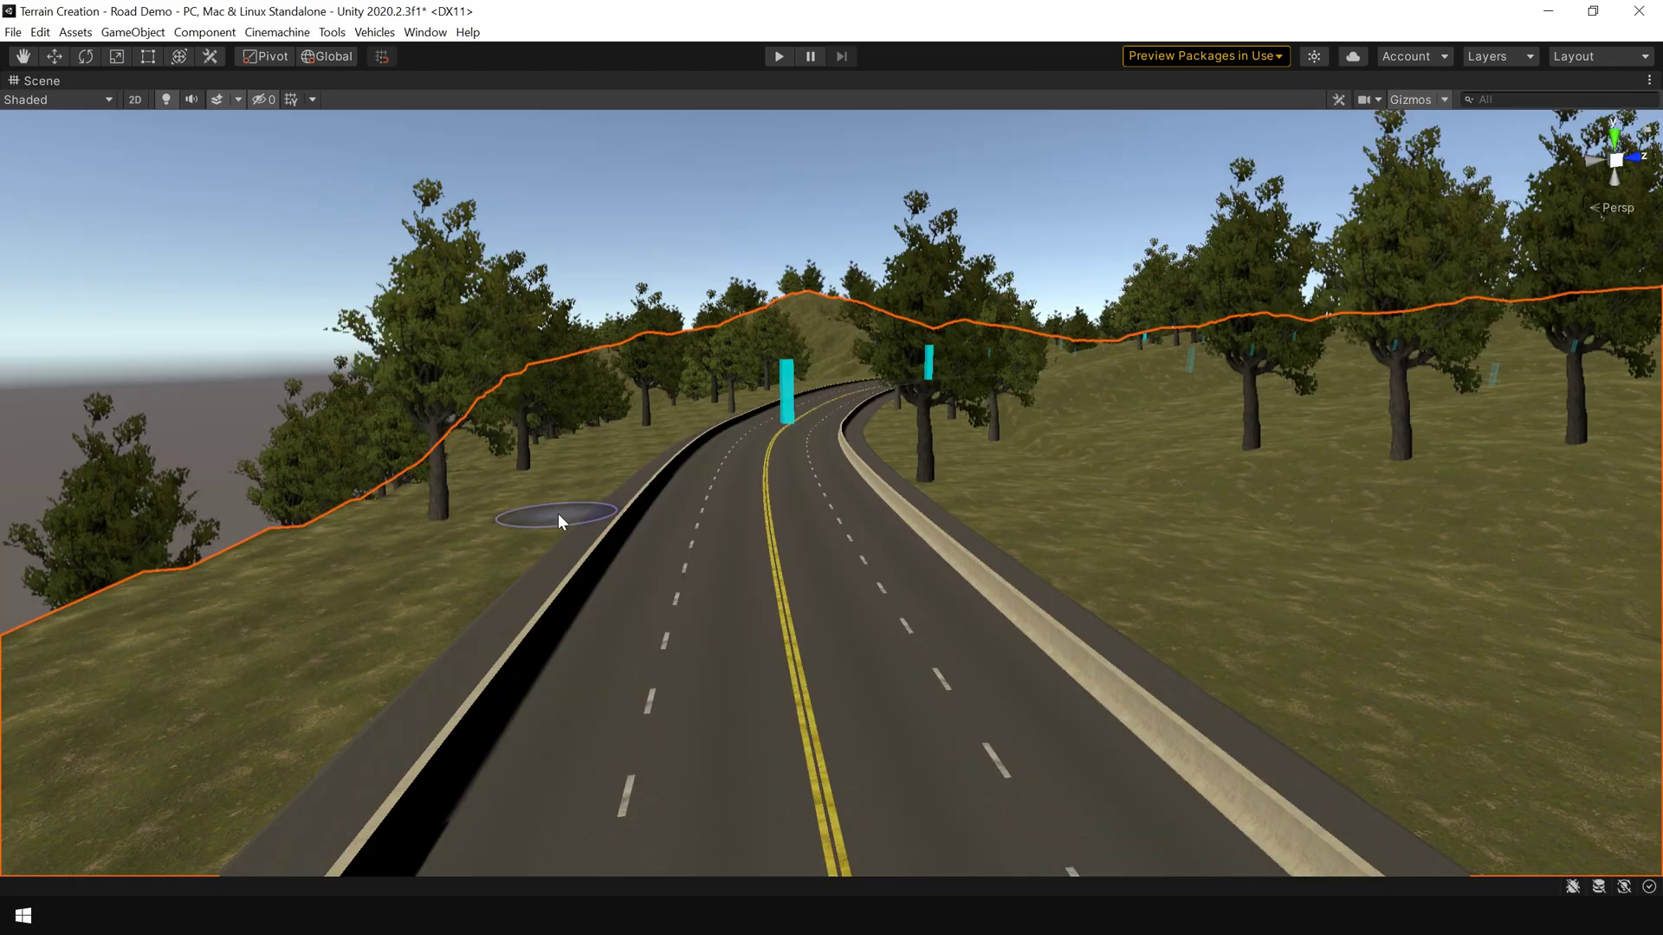
Paint patches of Grass ER on the terrain along both edges of the road
right_click_drag(558, 513, 666, 502)
mouse_move(959, 617)
right_mouse_down()
mouse_move(1013, 691)
mouse_move(920, 713)
right_mouse_up()
mouse_move(706, 568)
left_mouse_down()
mouse_move(678, 570)
mouse_move(793, 695)
left_mouse_up()
mouse_move(1222, 511)
middle_mouse_down()
mouse_move(1102, 493)
mouse_move(880, 546)
middle_mouse_up()
mouse_move(1264, 391)
left_mouse_down()
mouse_move(1457, 547)
mouse_move(1472, 618)
left_mouse_up()
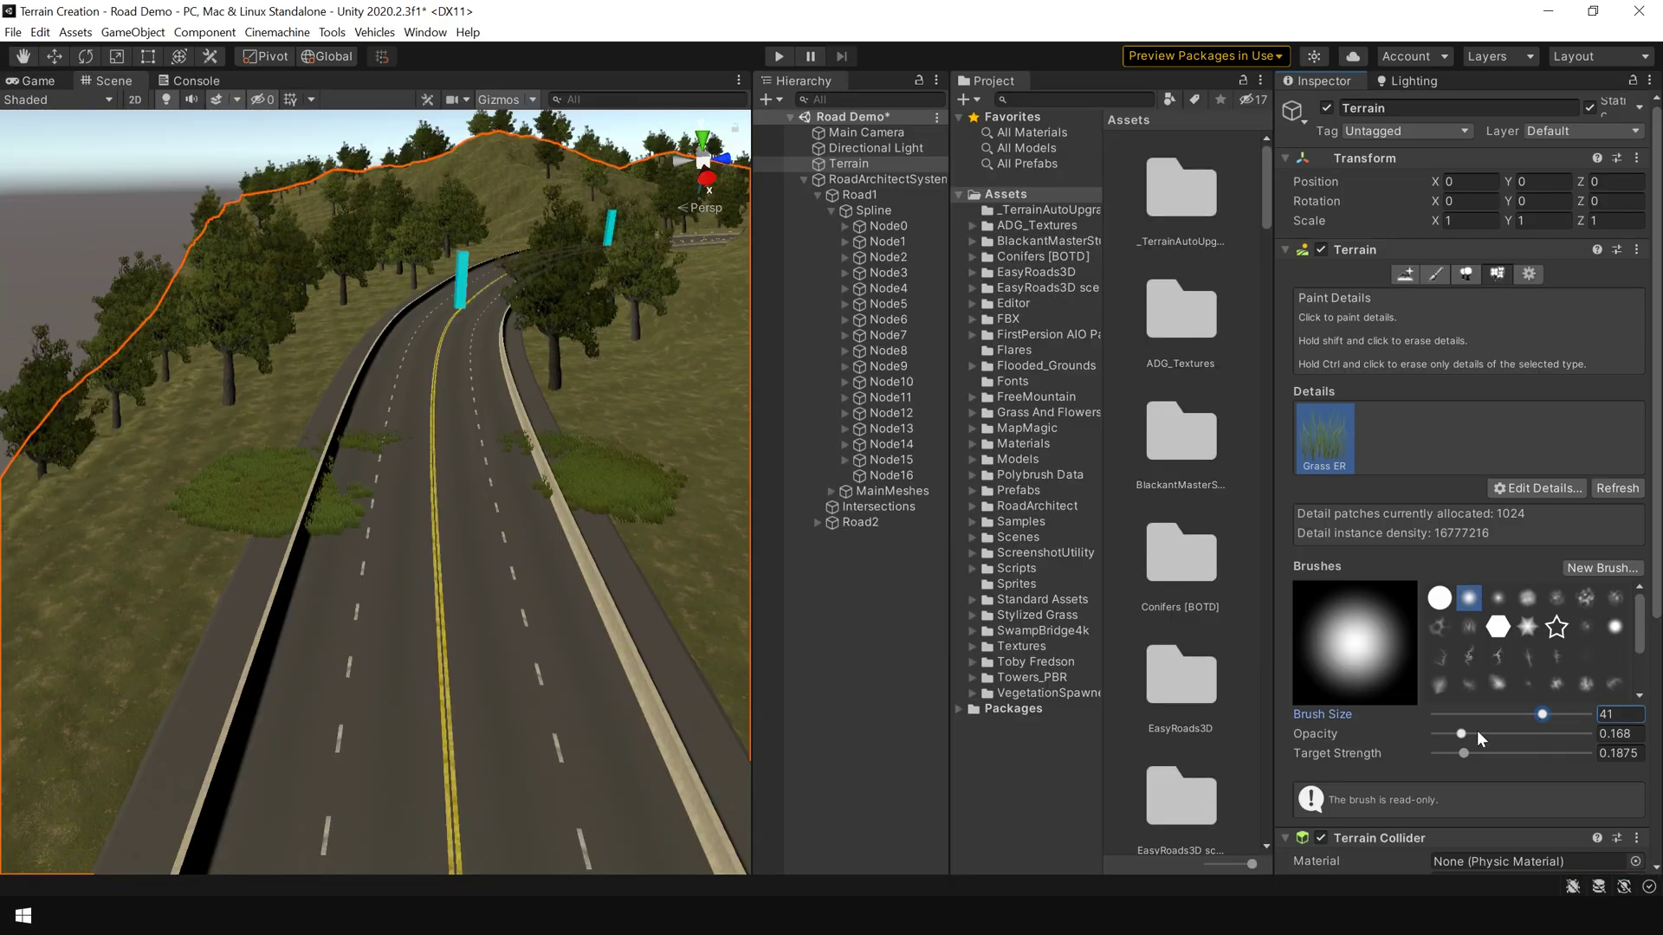
Paint sparser Grass ER on both sides of the road with opacity 0.095 and target strength 0.0625
key("shift+space")
left_click_drag(1087, 731, 805, 486, "alt")
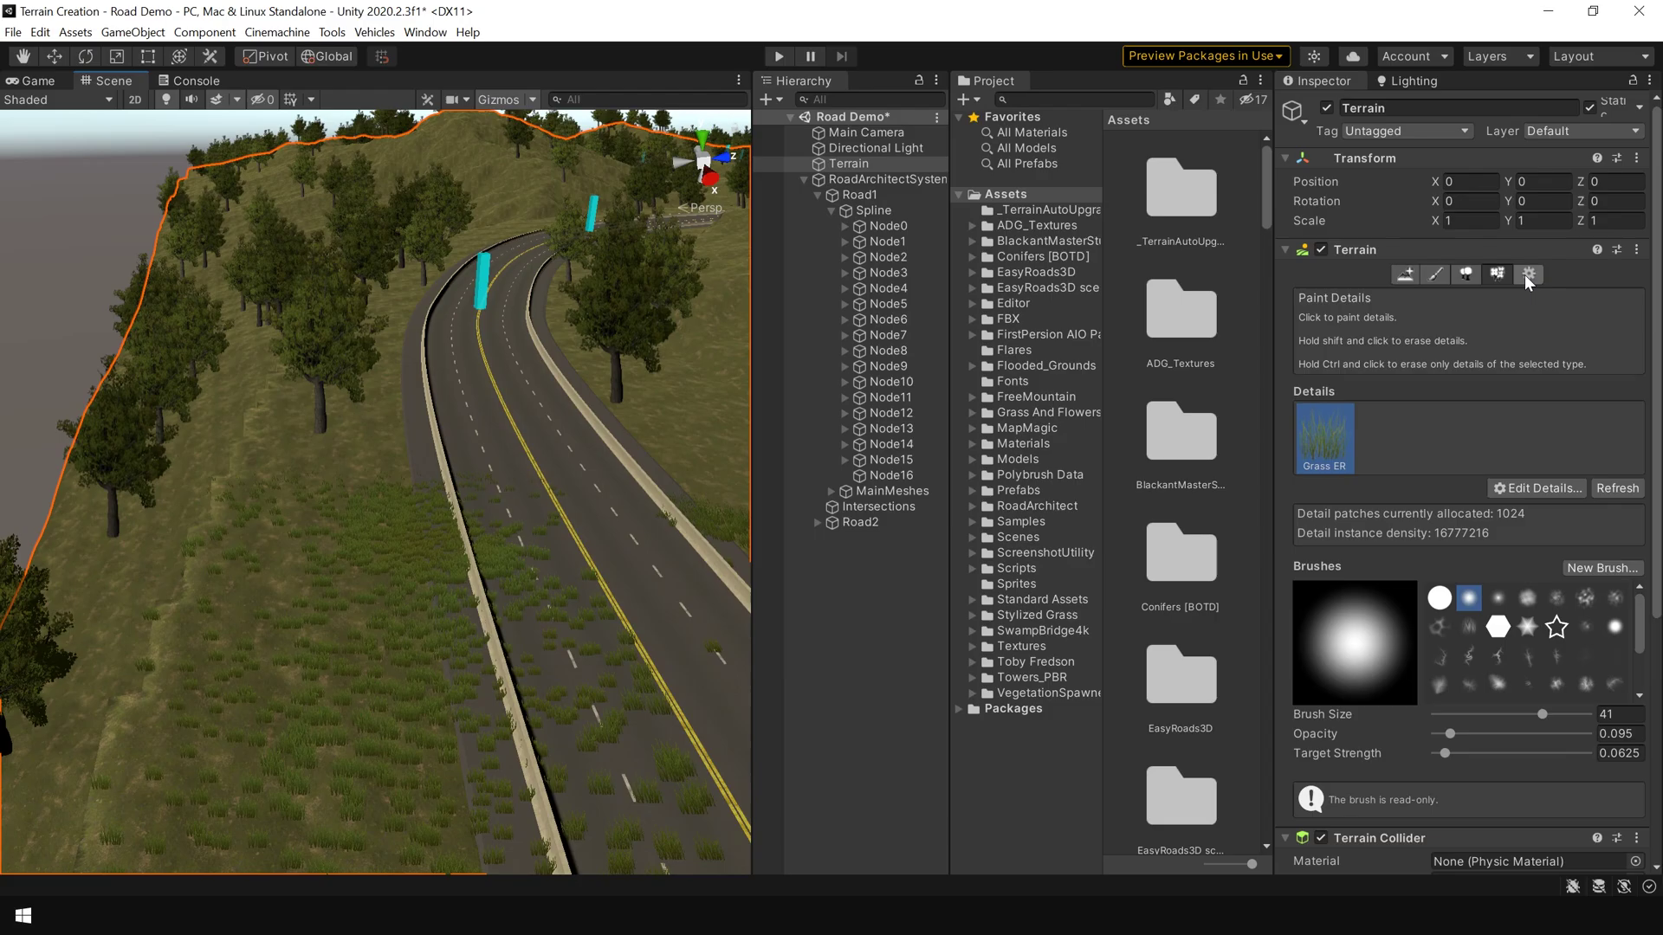
left_click(1525, 274)
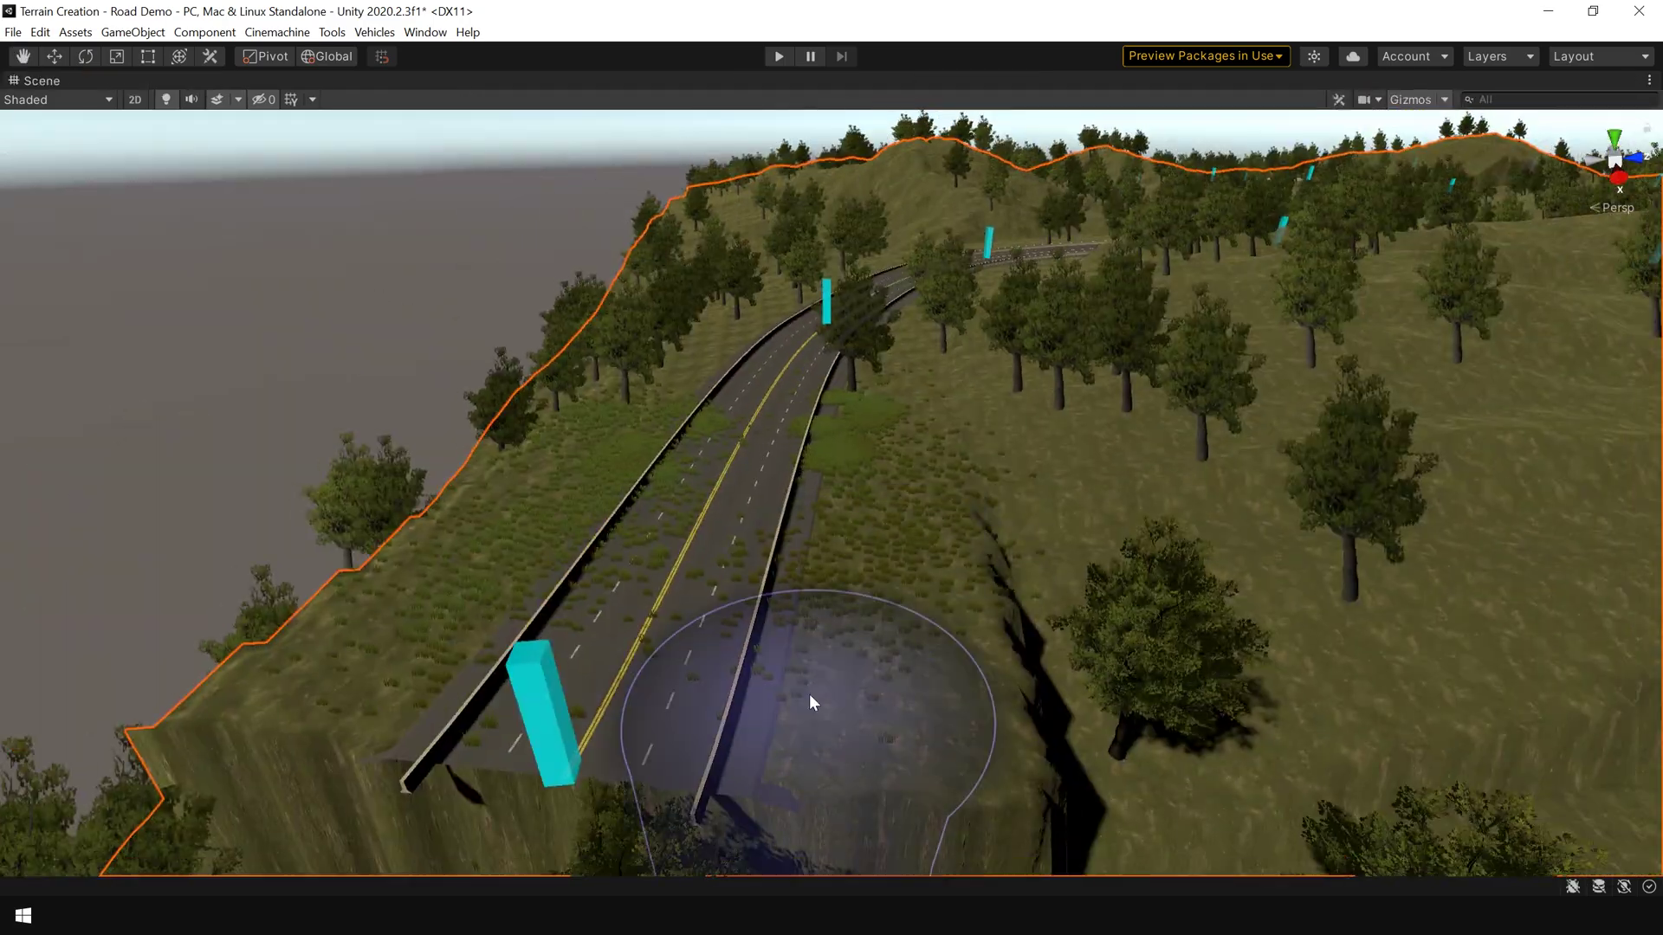
mouse_move(809, 698)
left_mouse_down("alt")
mouse_move(788, 386)
mouse_move(766, 558)
left_mouse_up("alt")
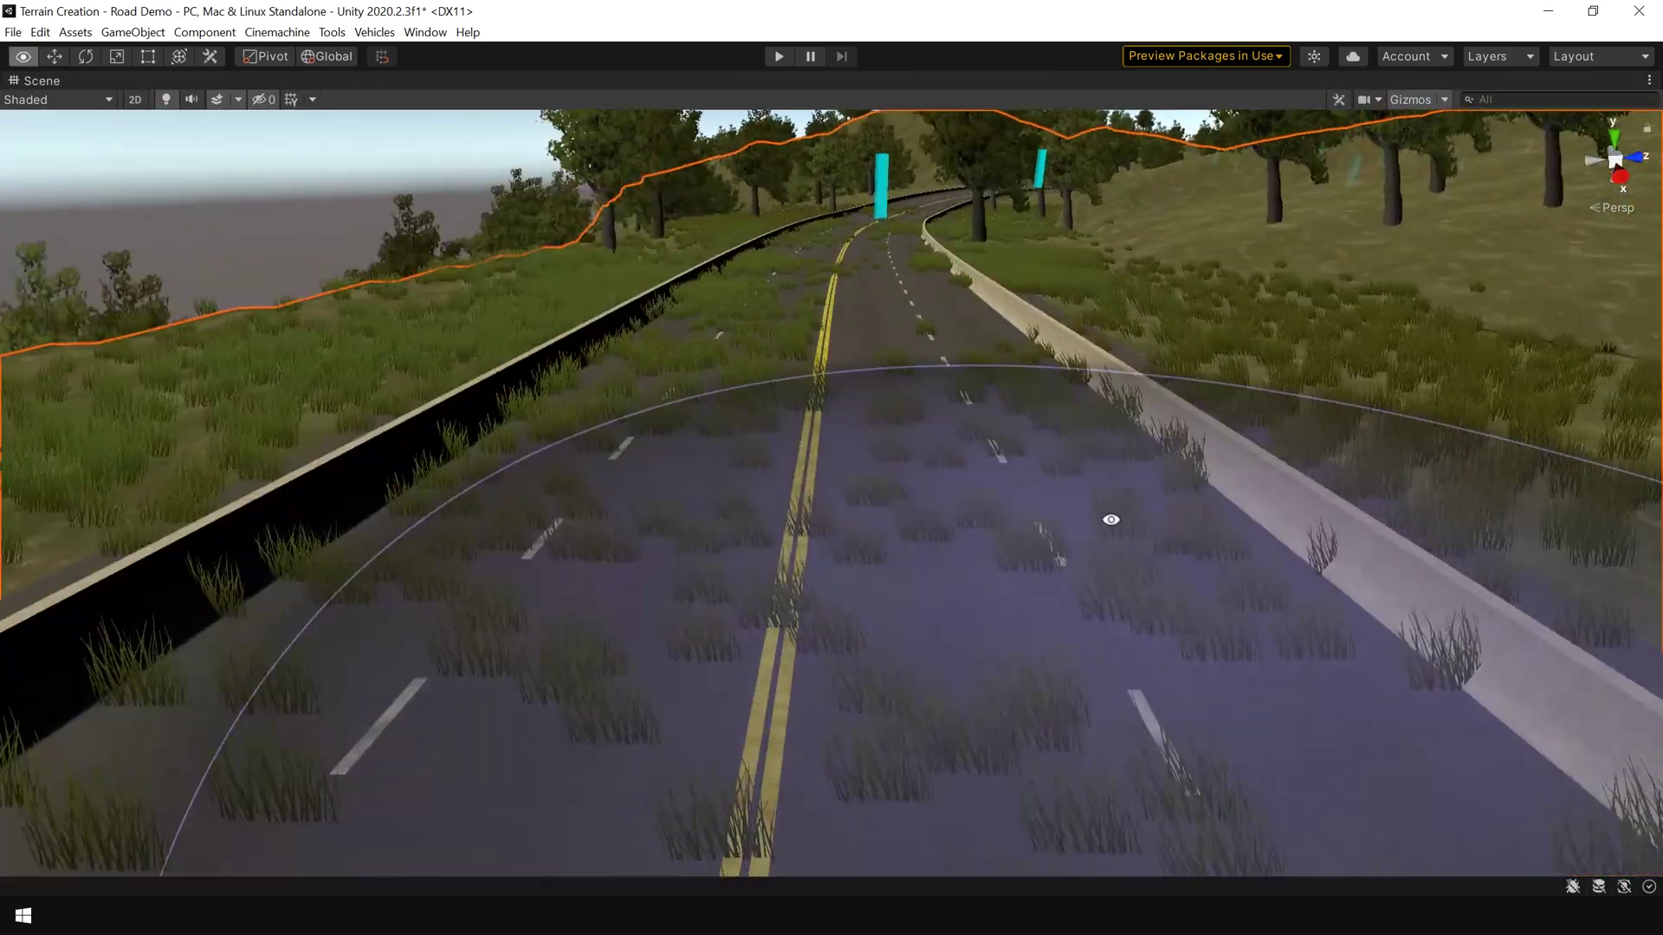
left_click_drag(1109, 520, 1109, 580, "alt")
key("w")
key("shift+space")
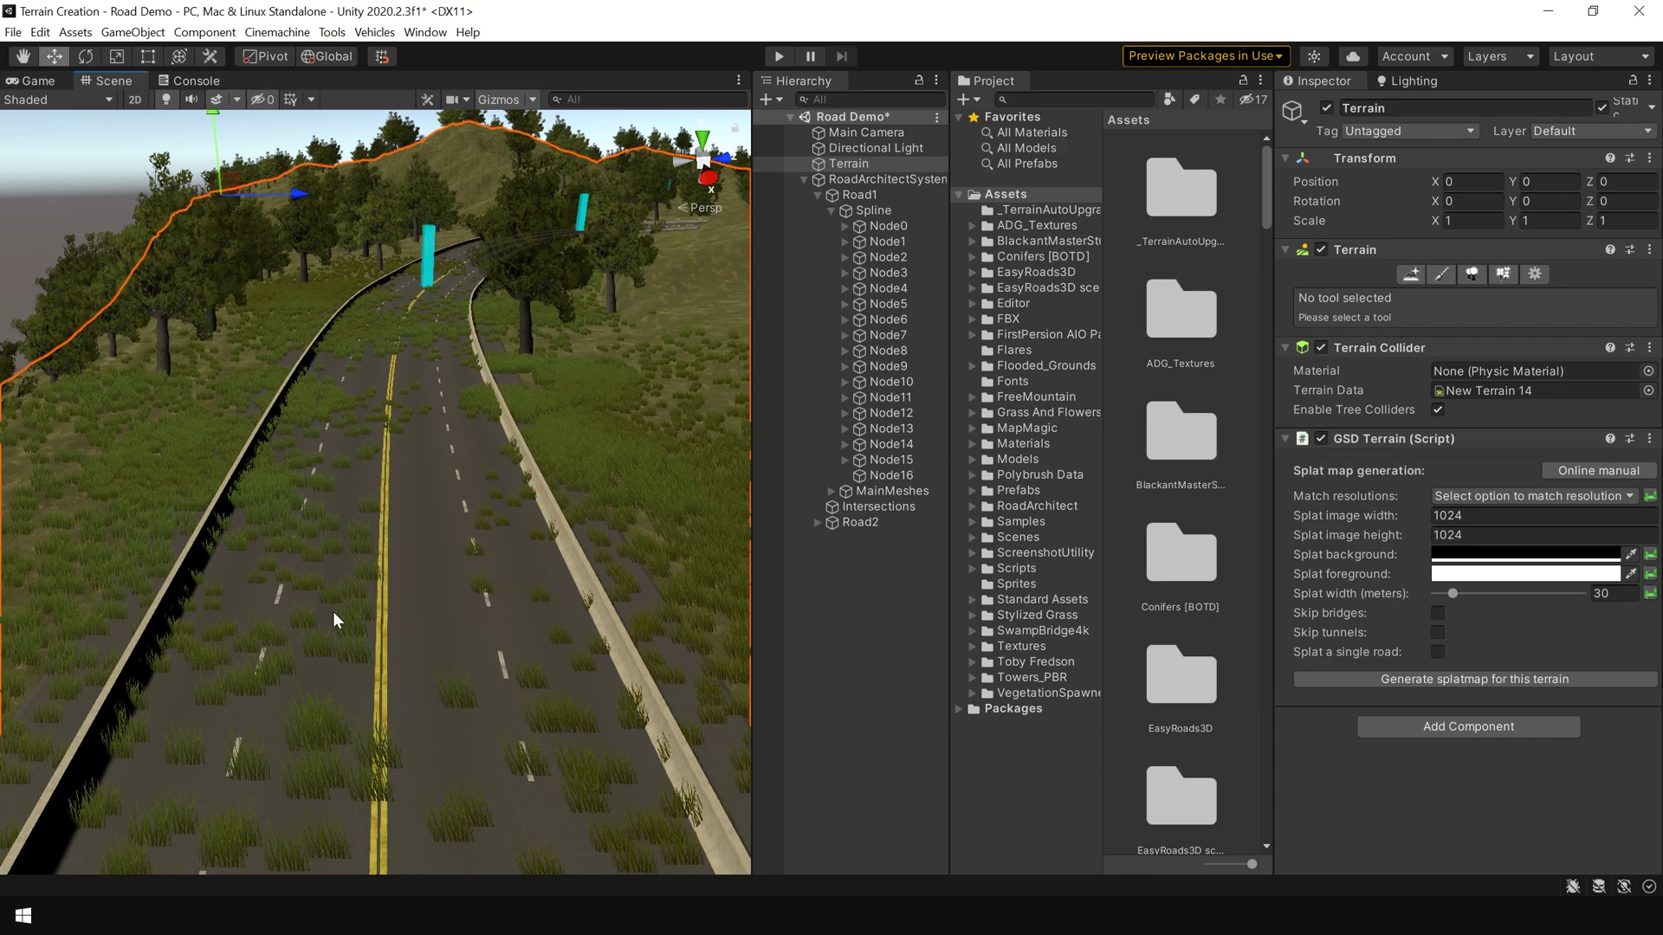
Update all roads in RoadArchitectSystem1 to clear the painted grass off the road surface
left_click(903, 179)
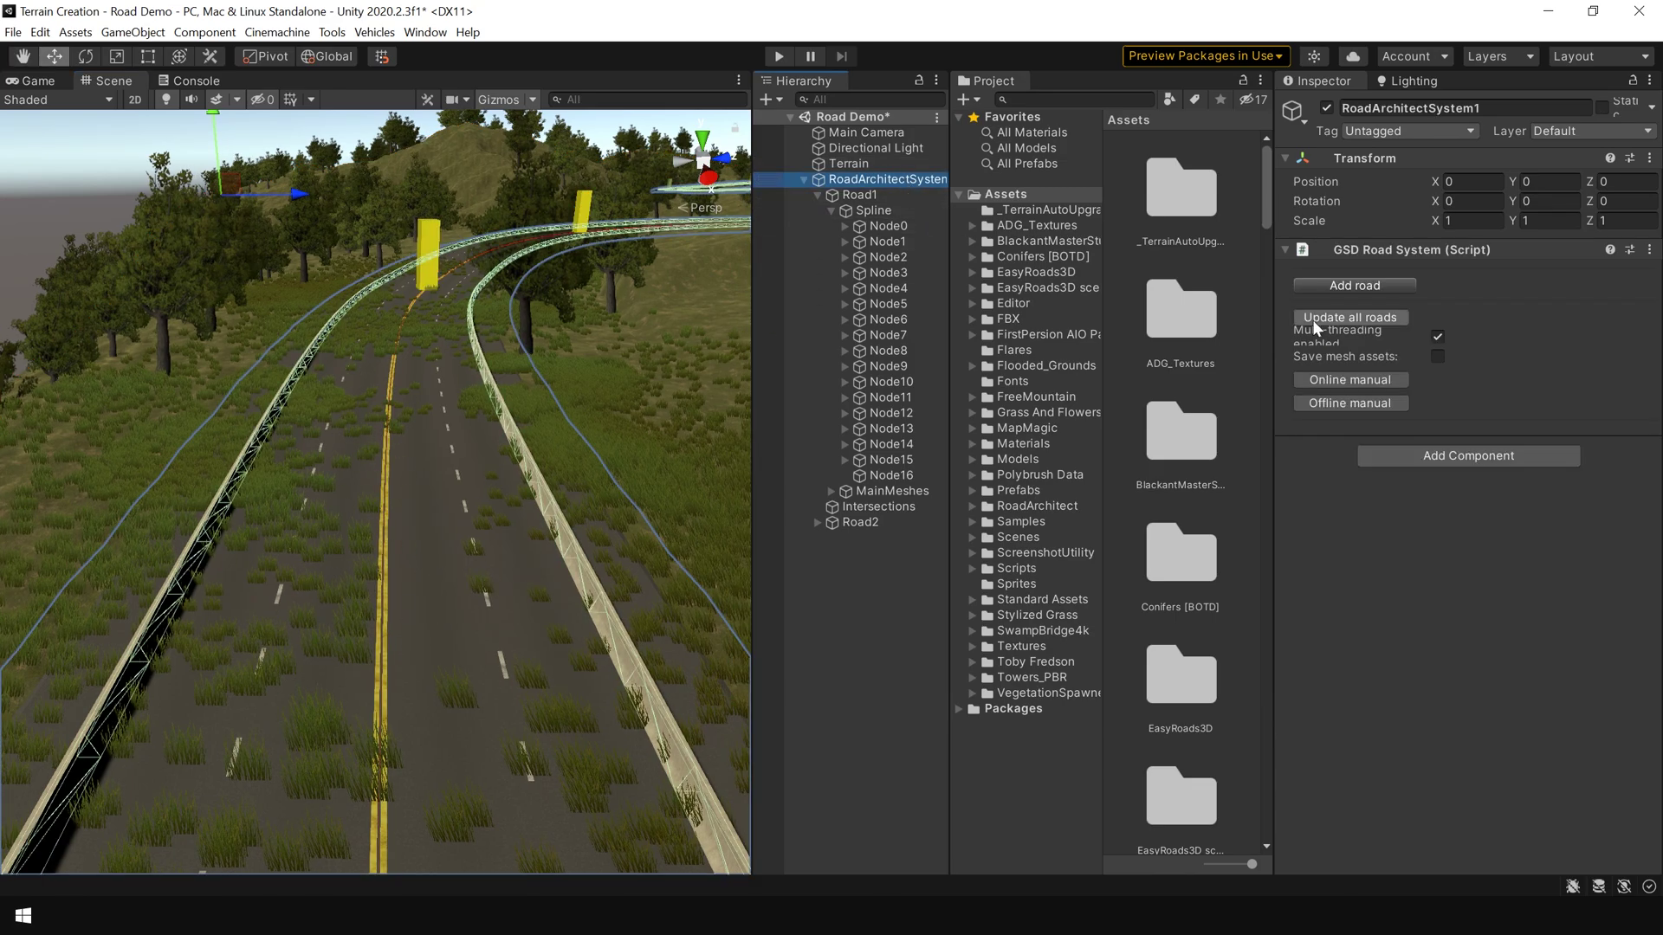
left_click(1393, 317)
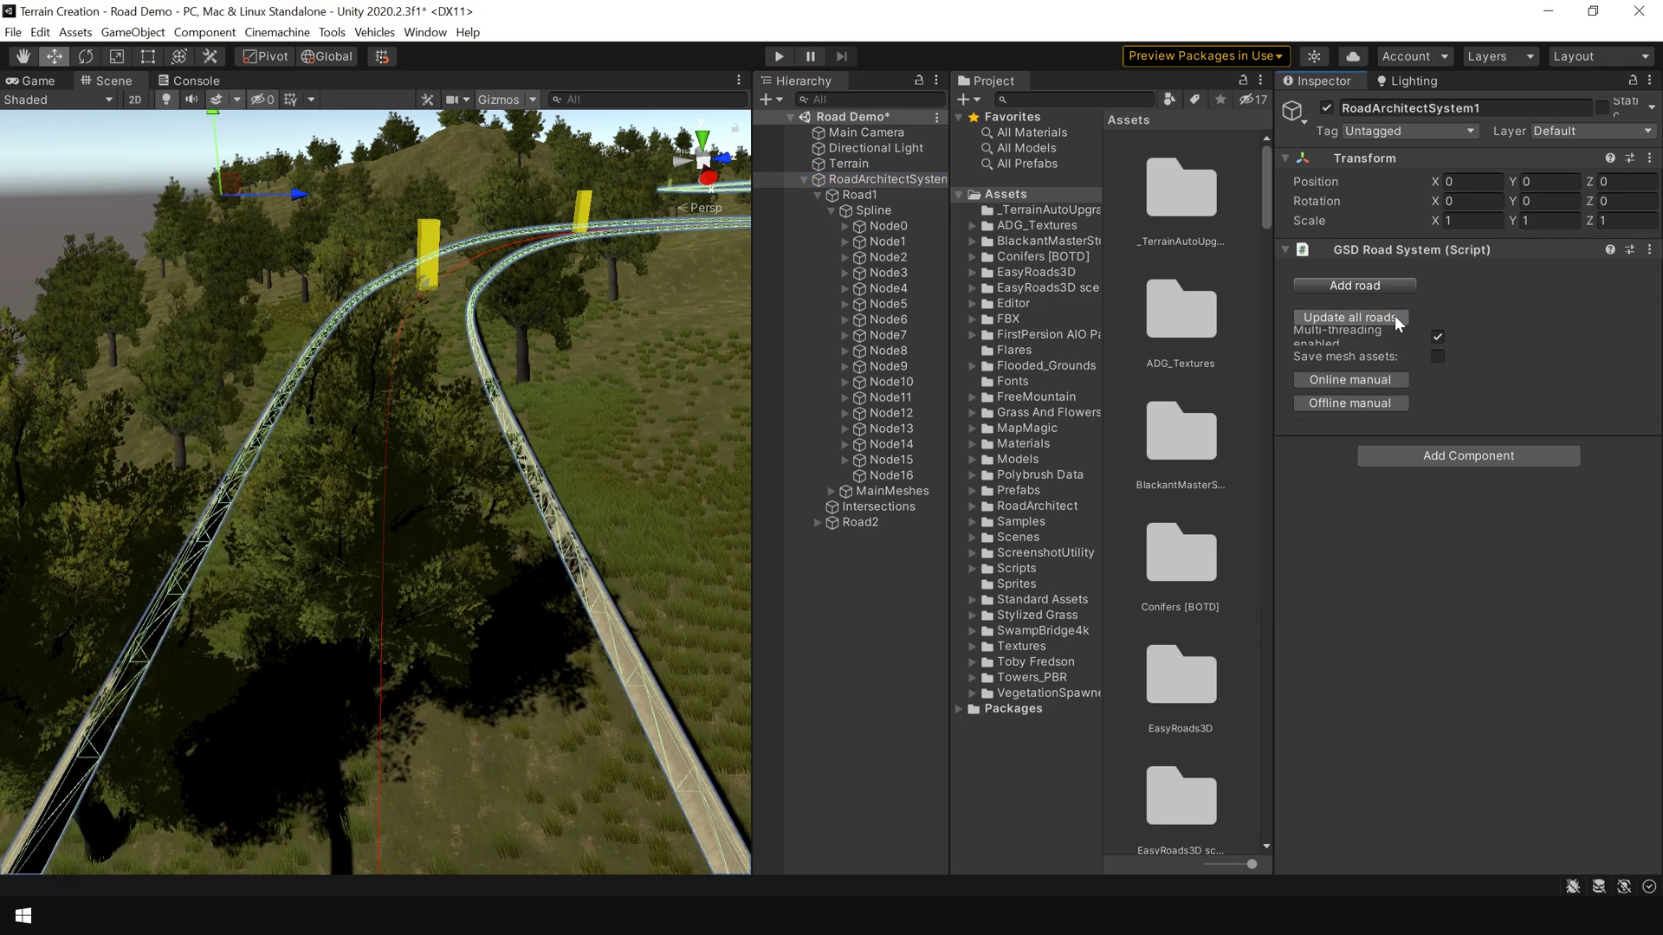
left_click(767, 685)
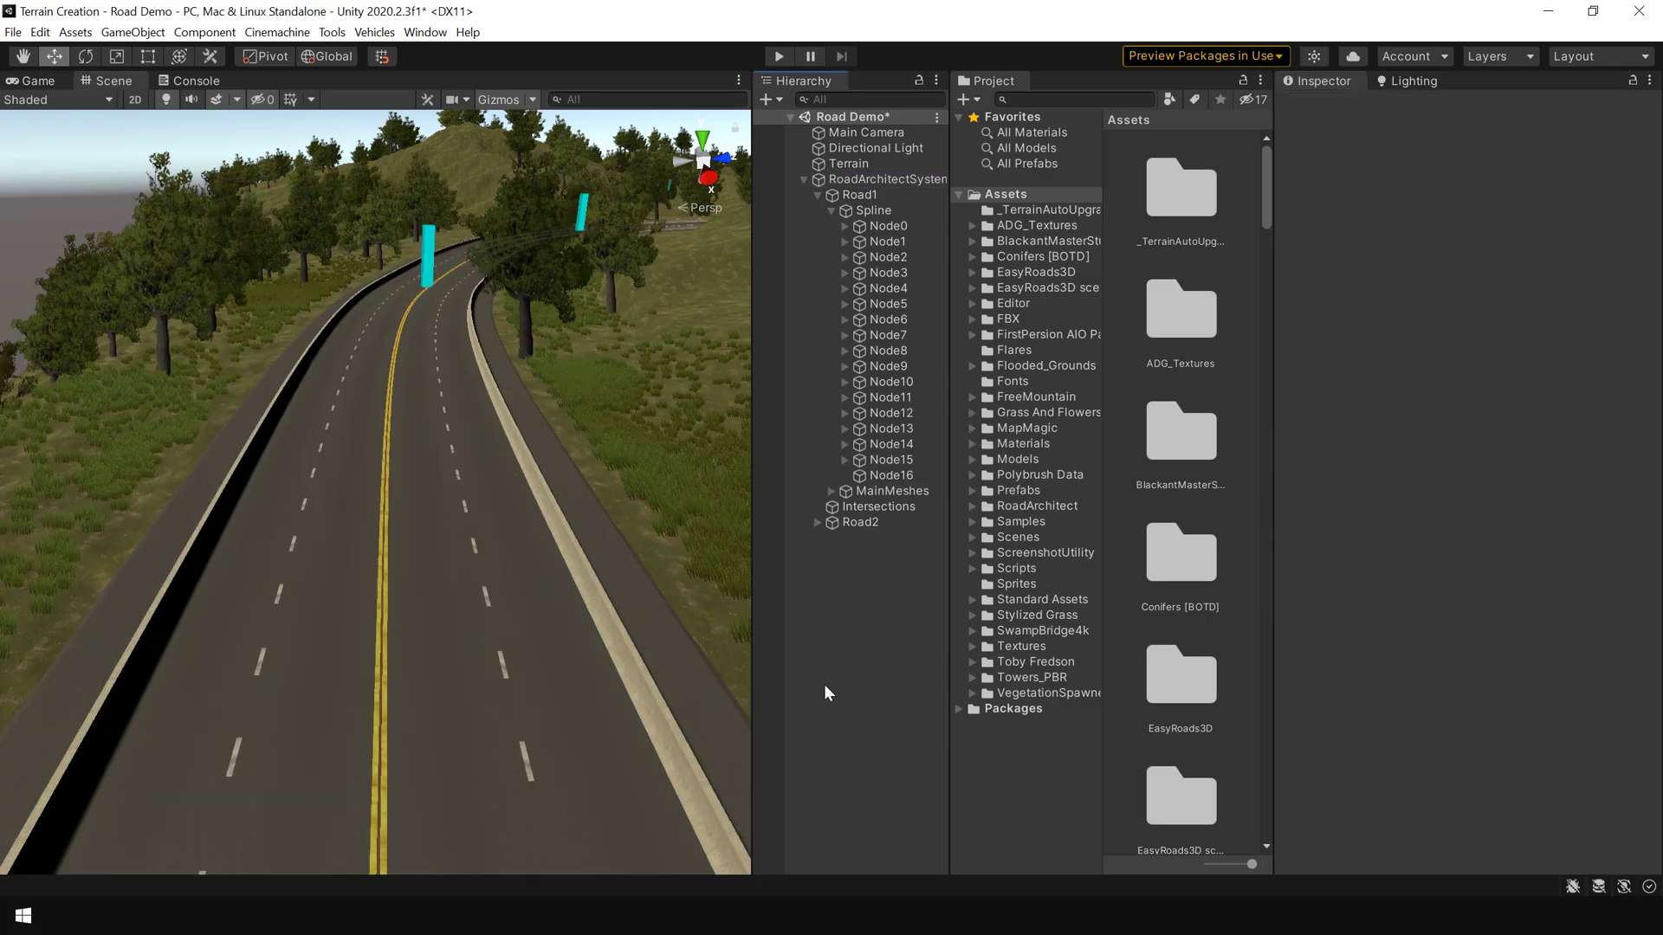
key("shift+space")
right_click_drag(910, 572, 1007, 506)
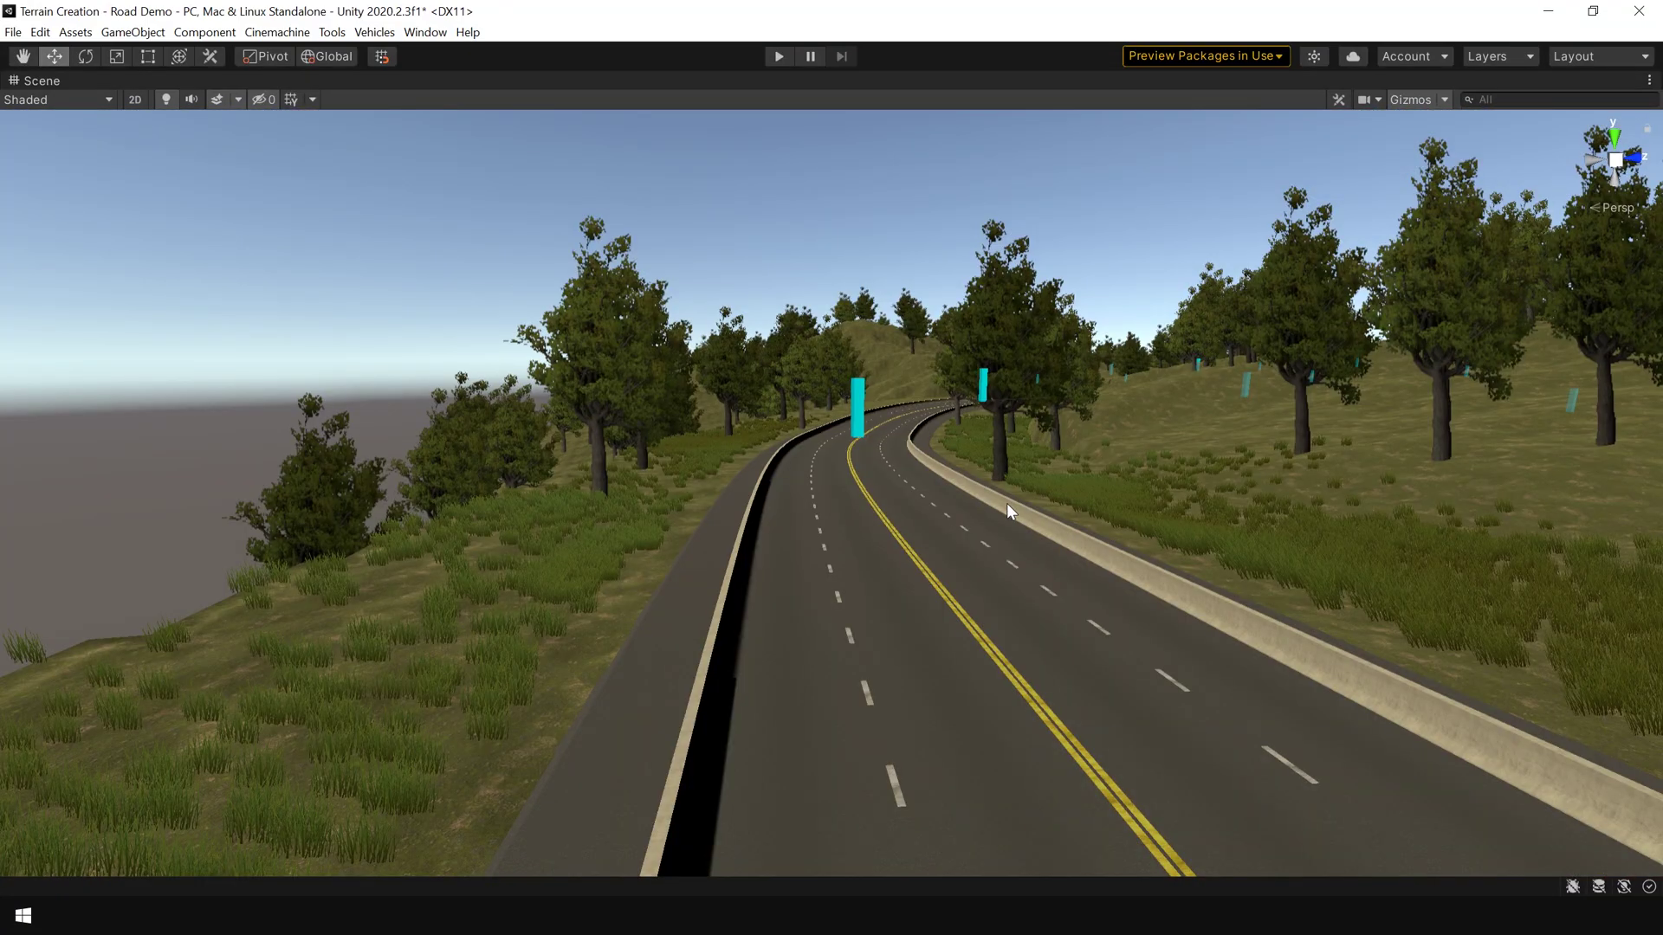
key("shift+space")
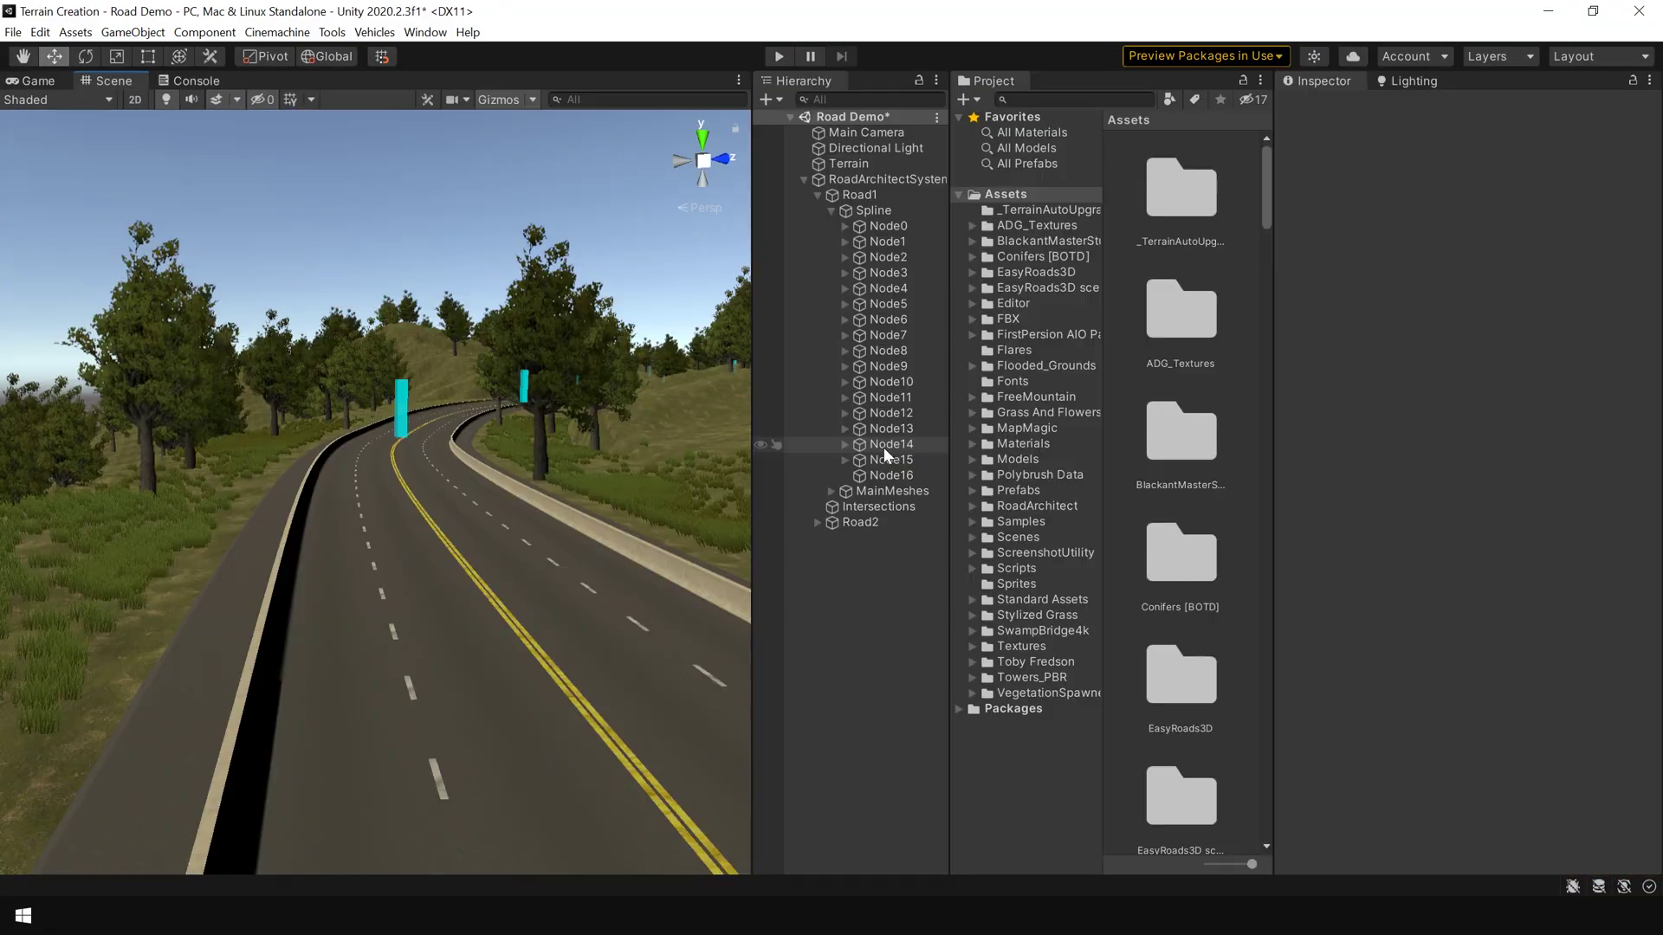
Create a new lighting settings asset for the scene and turn off Baked Global Illumination
left_click(1426, 82)
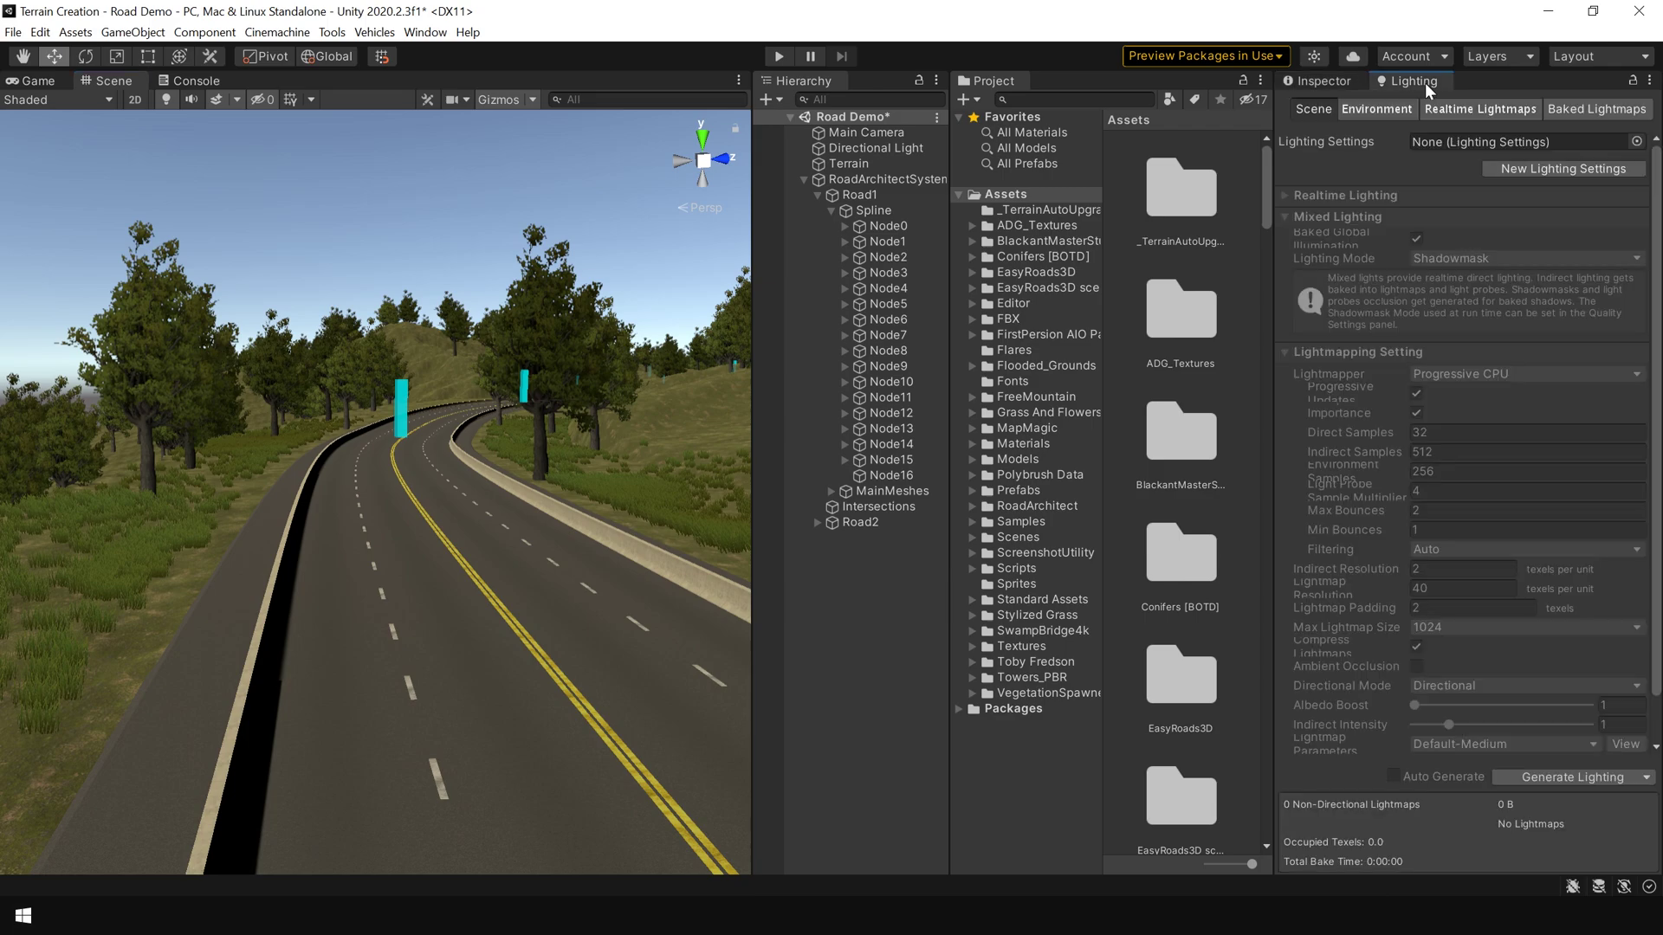
left_click(1564, 168)
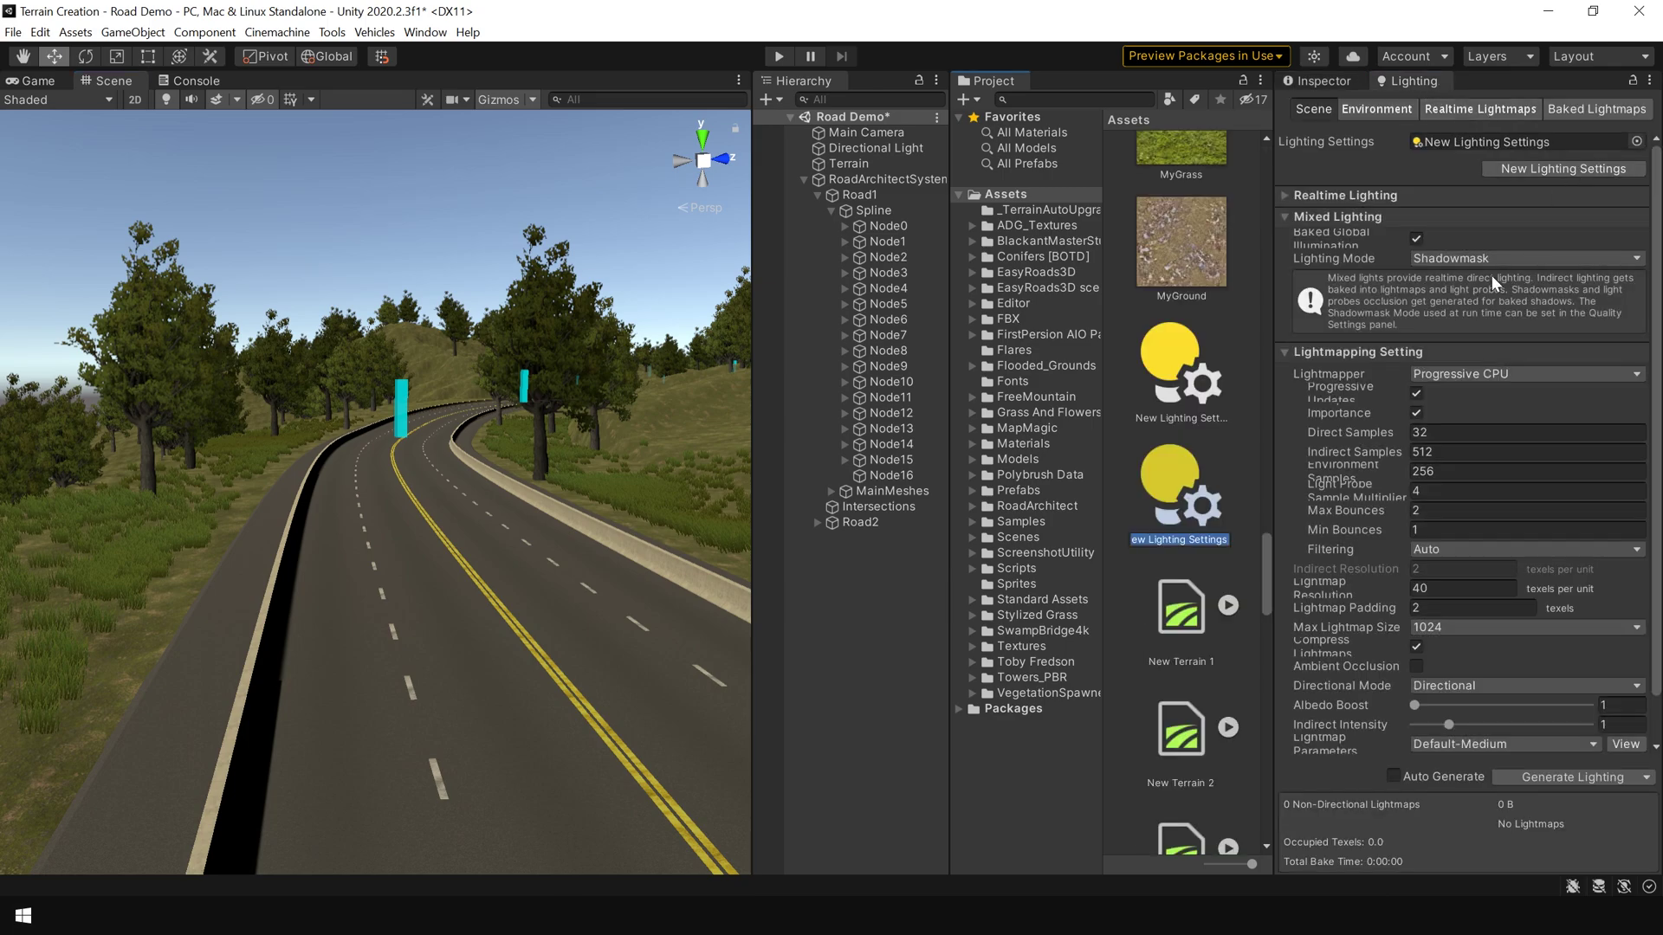
left_click(1417, 237)
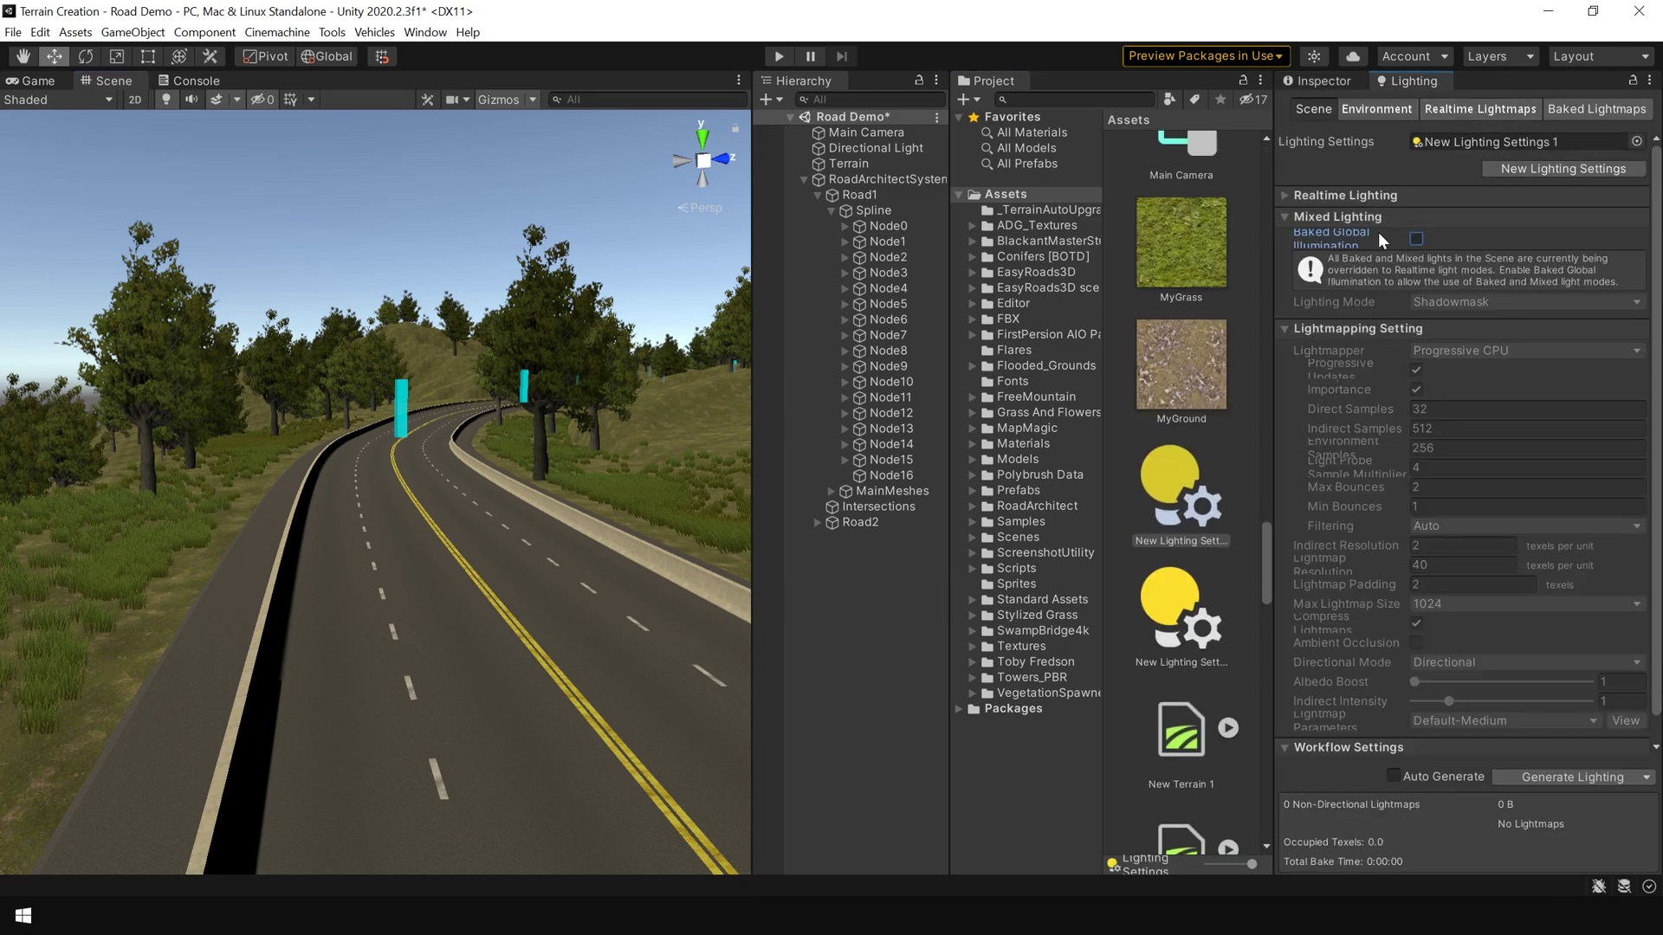
left_click(1308, 217)
left_click(1284, 196)
left_click(1284, 196)
Generate the scene's lighting and inspect the road under it
left_click(1582, 777)
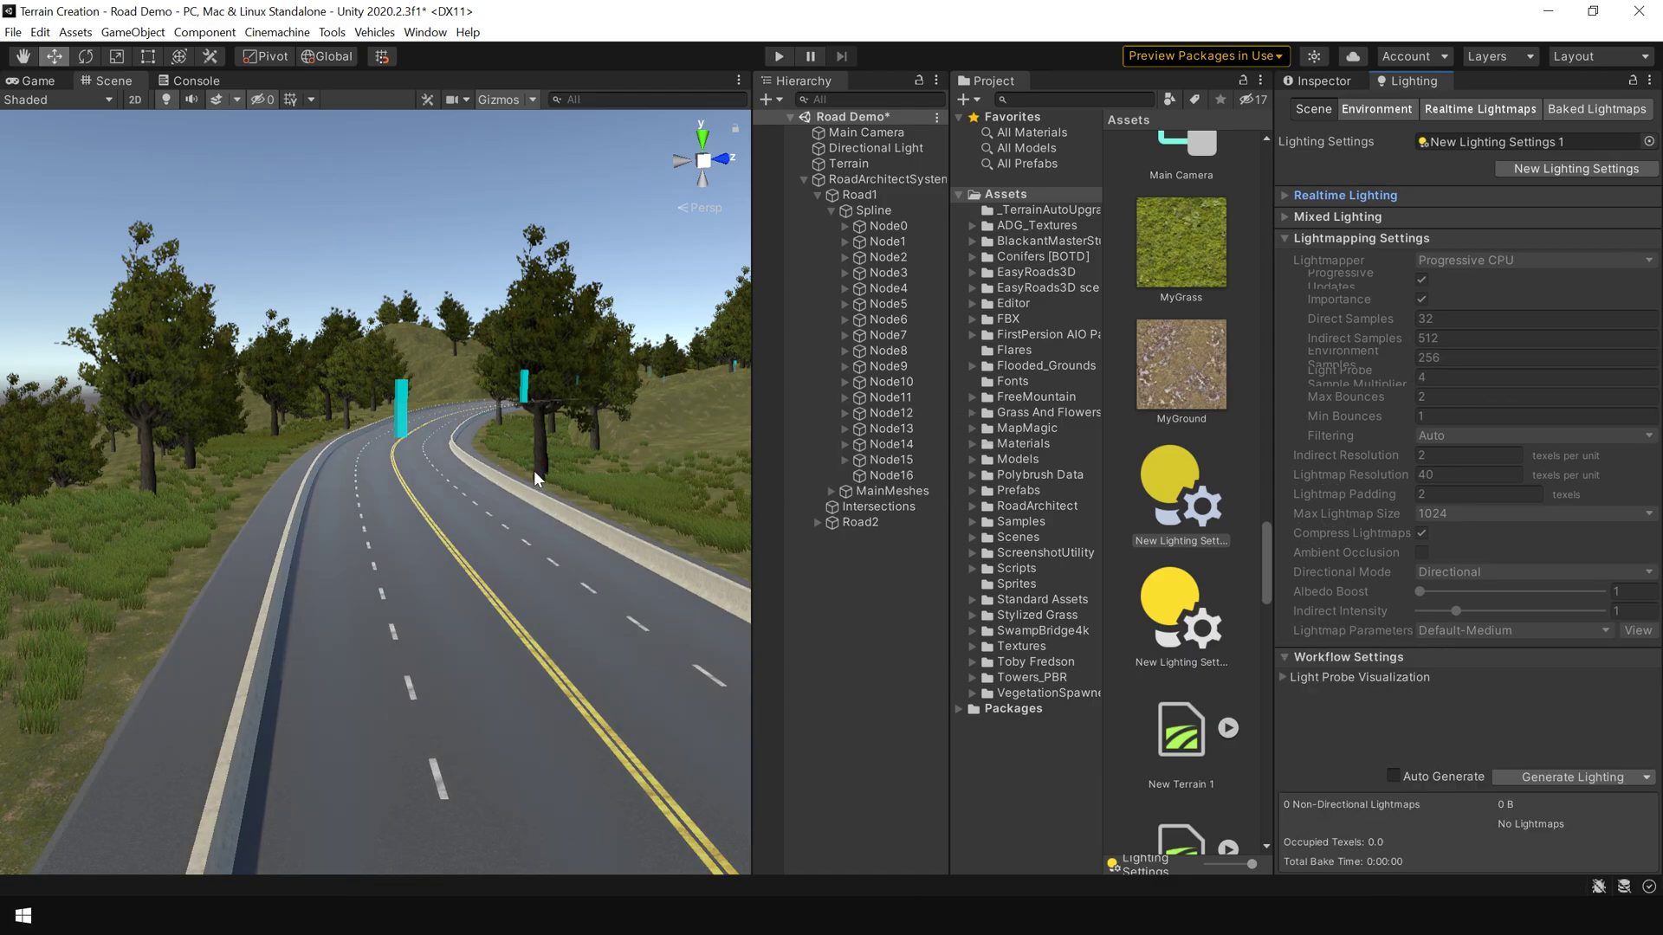
key("shift+space")
right_click_drag(807, 586, 973, 546)
key("a")
key("shift+space")
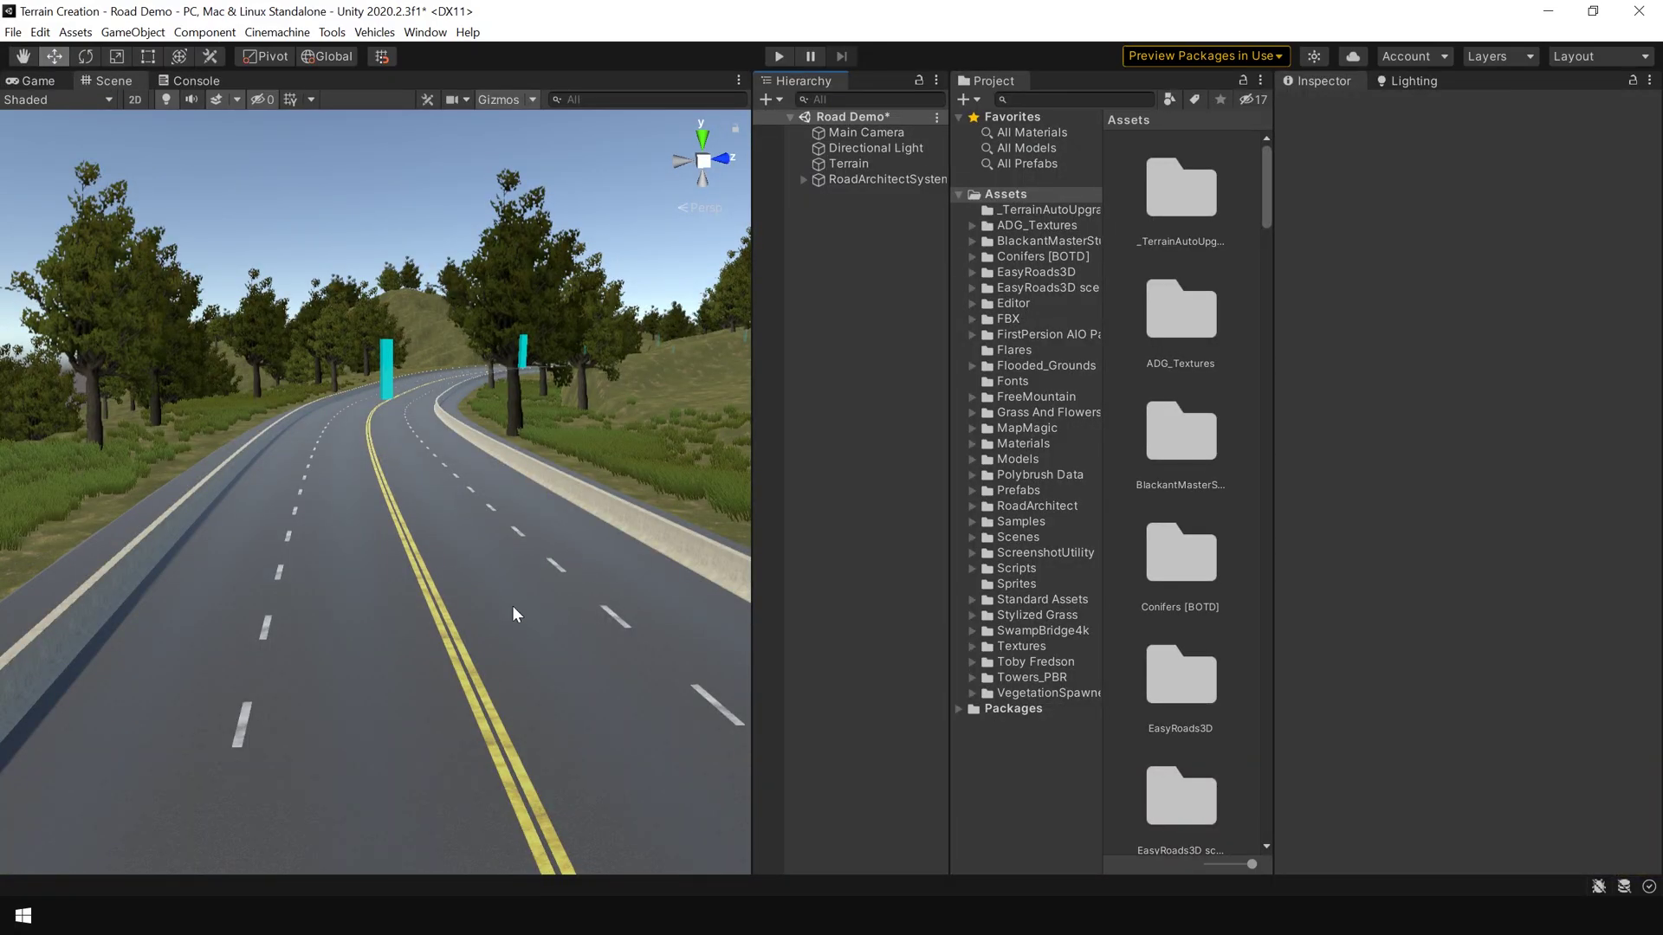
Open the GSDRoad1 material of the road mesh and set its smoothness to 0.108
left_click(444, 527)
left_click(468, 528)
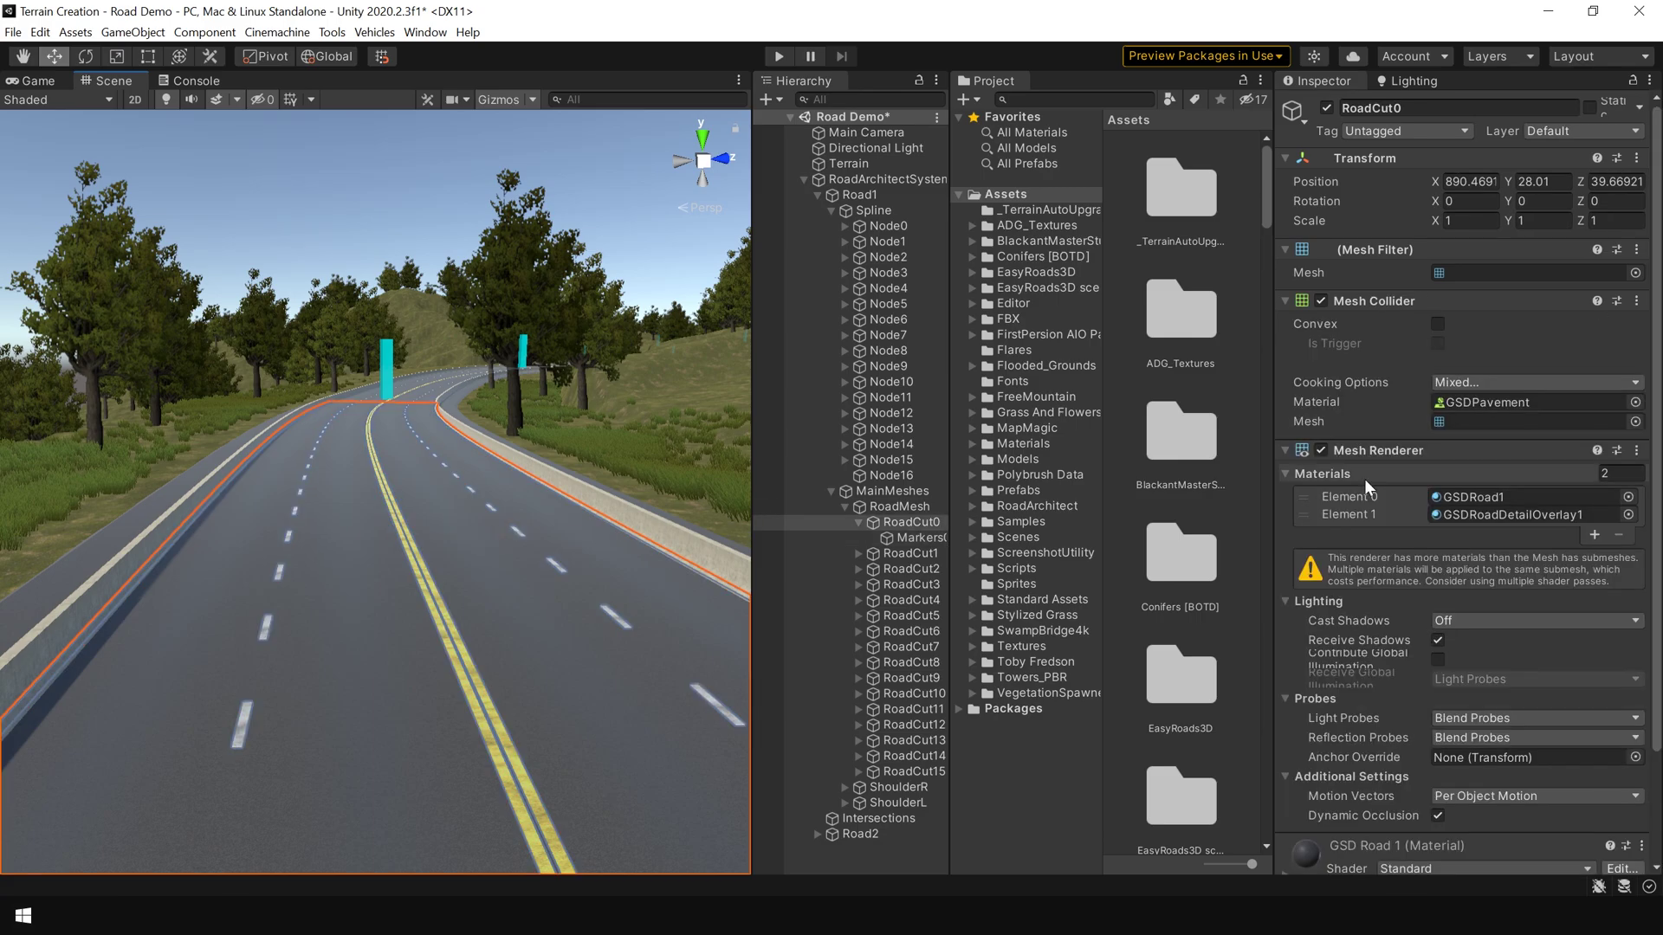
left_click(1476, 496)
scroll(1465, 410, "down", 8)
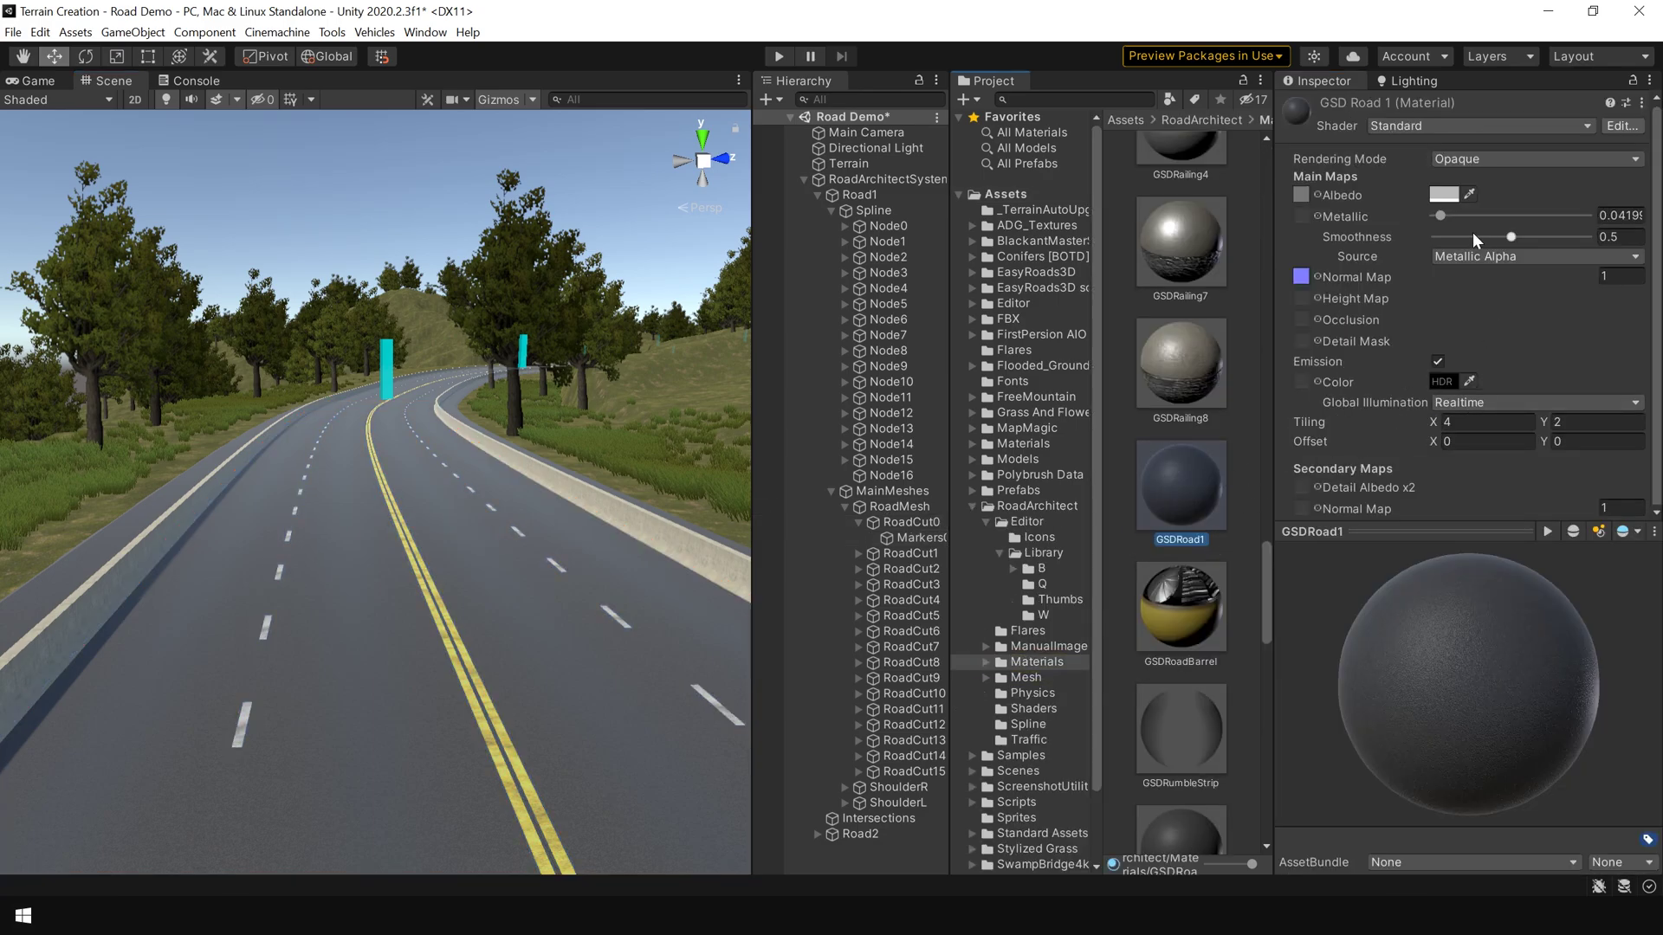
left_click_drag(1493, 239, 1452, 238)
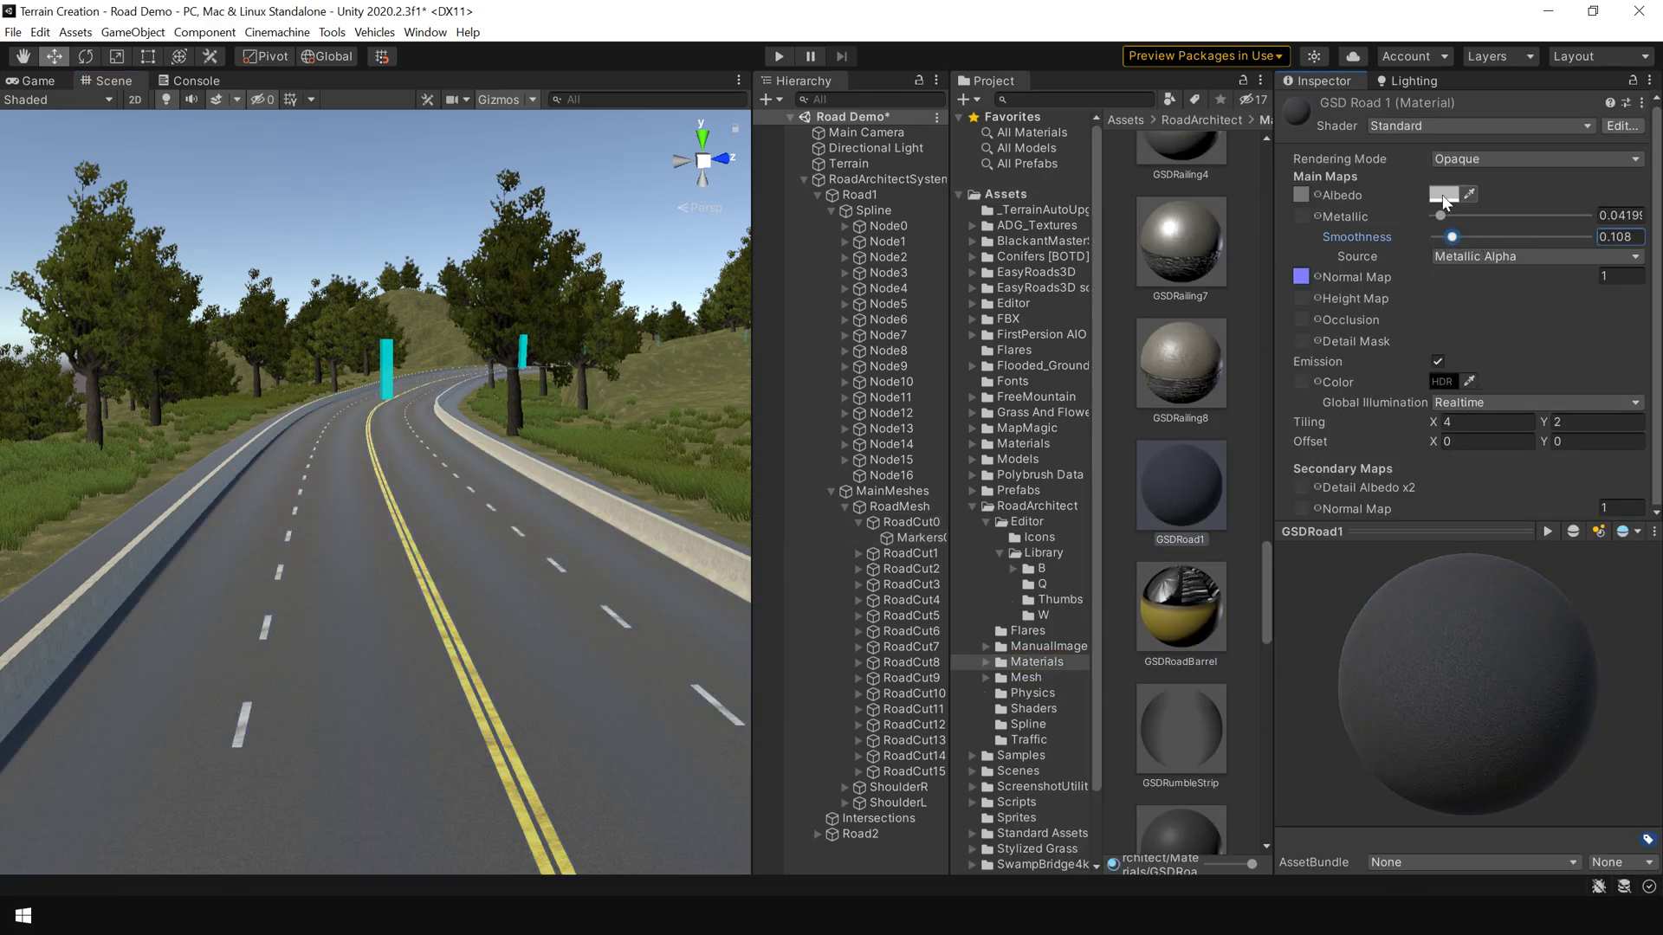
Darken the GSDRoad1 material's albedo color and adjust its metallic and smoothness values
left_click(1443, 195)
left_click_drag(1508, 314, 1496, 323)
left_click(1643, 178)
left_click_drag(1442, 216, 1469, 238)
left_click(1488, 237)
left_click(1446, 219)
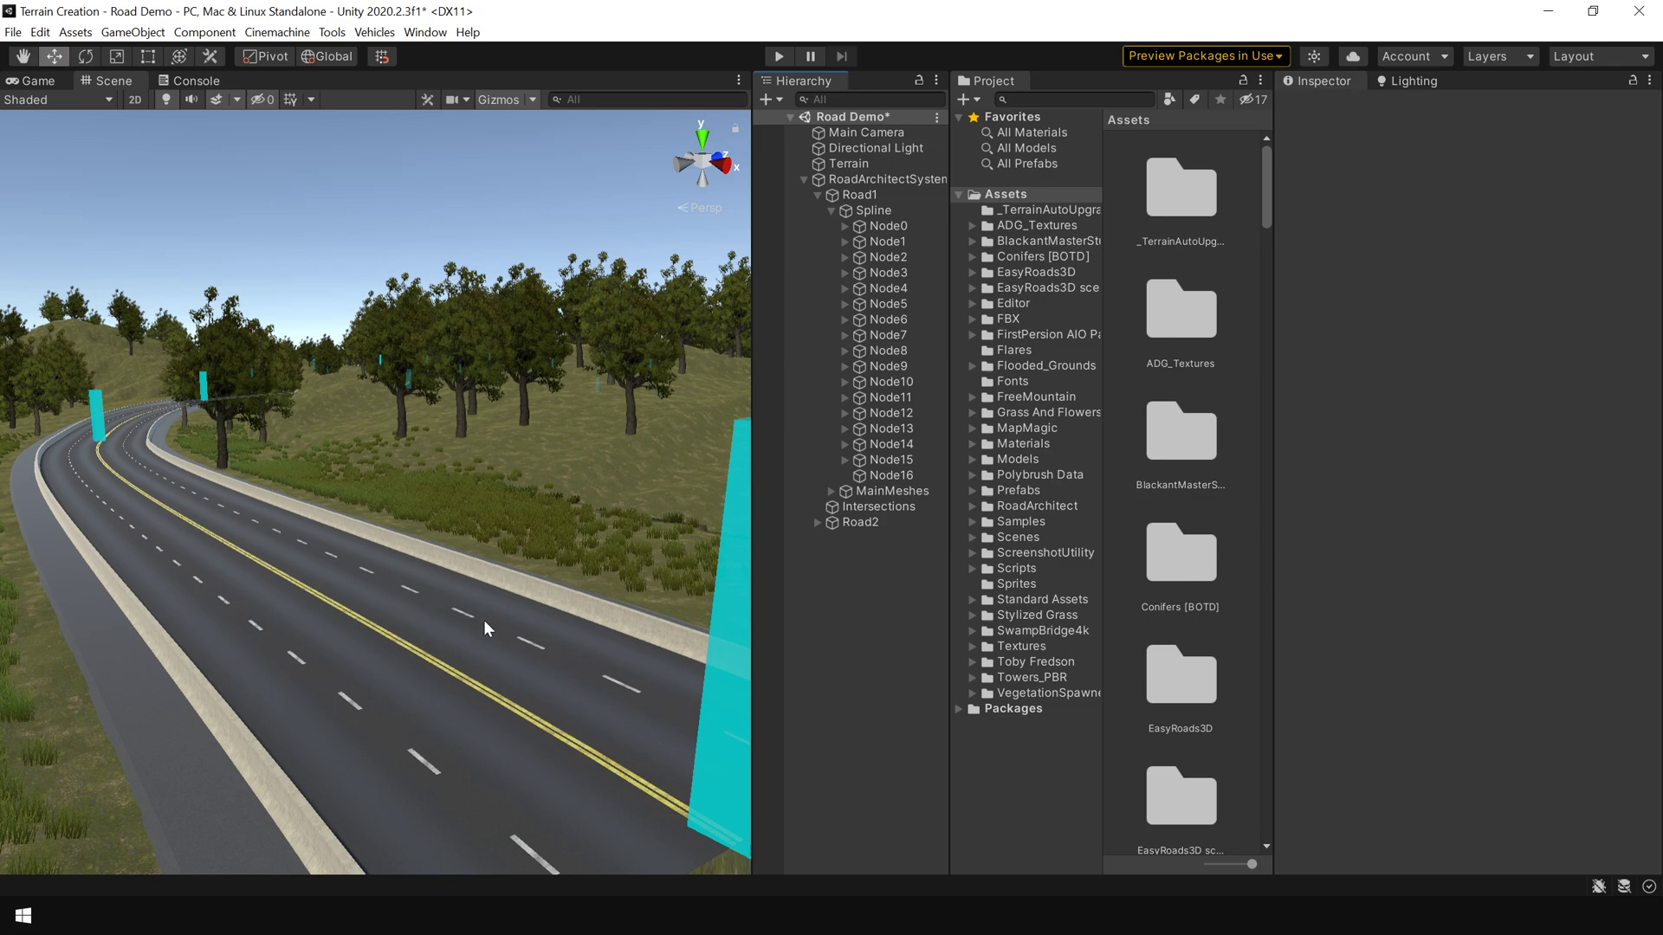
Add the Fancy railing x2 group with street lights to Road1 from Node0
left_click(911, 227)
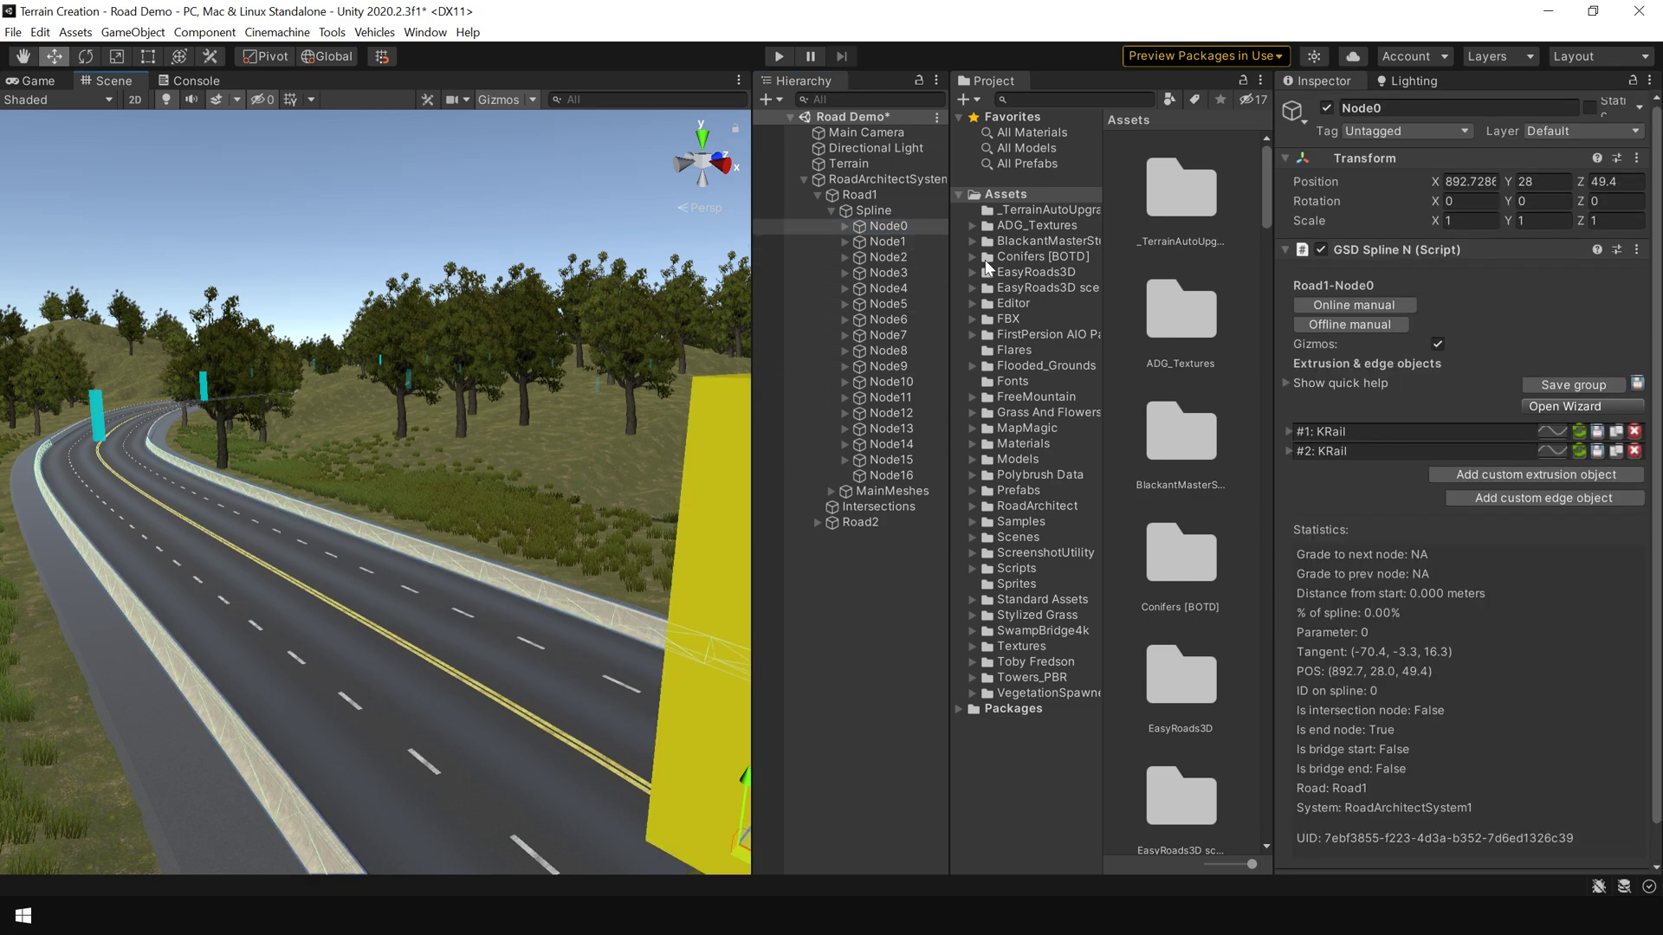
left_click(1599, 405)
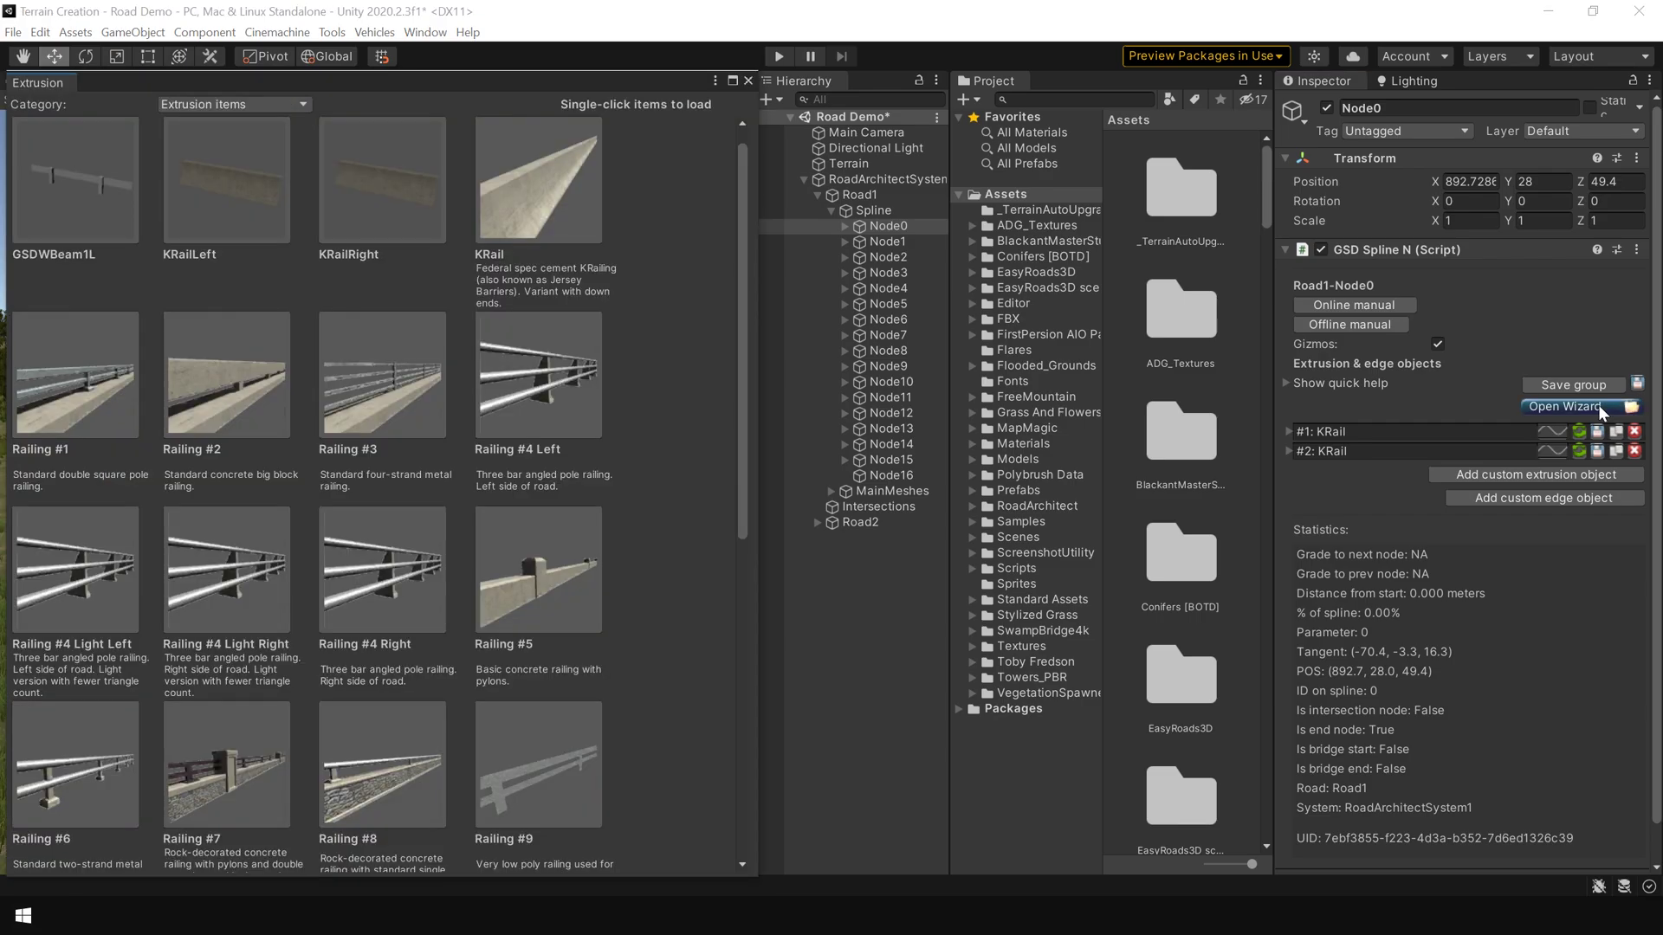
left_click(291, 104)
left_click(252, 166)
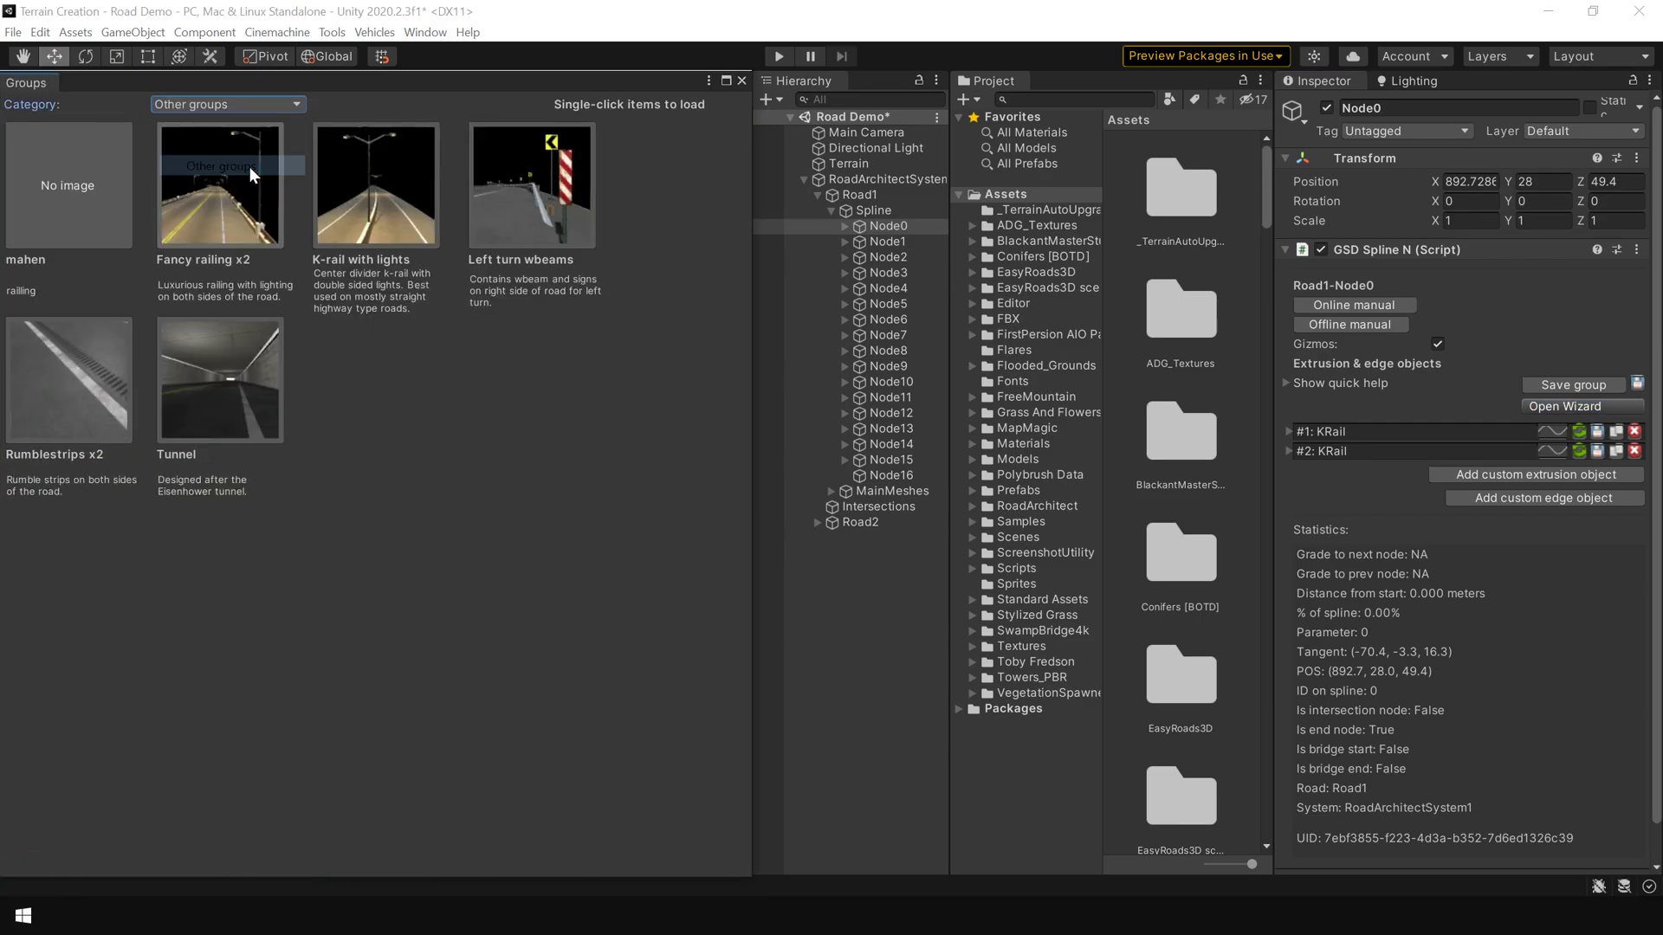
left_click(218, 206)
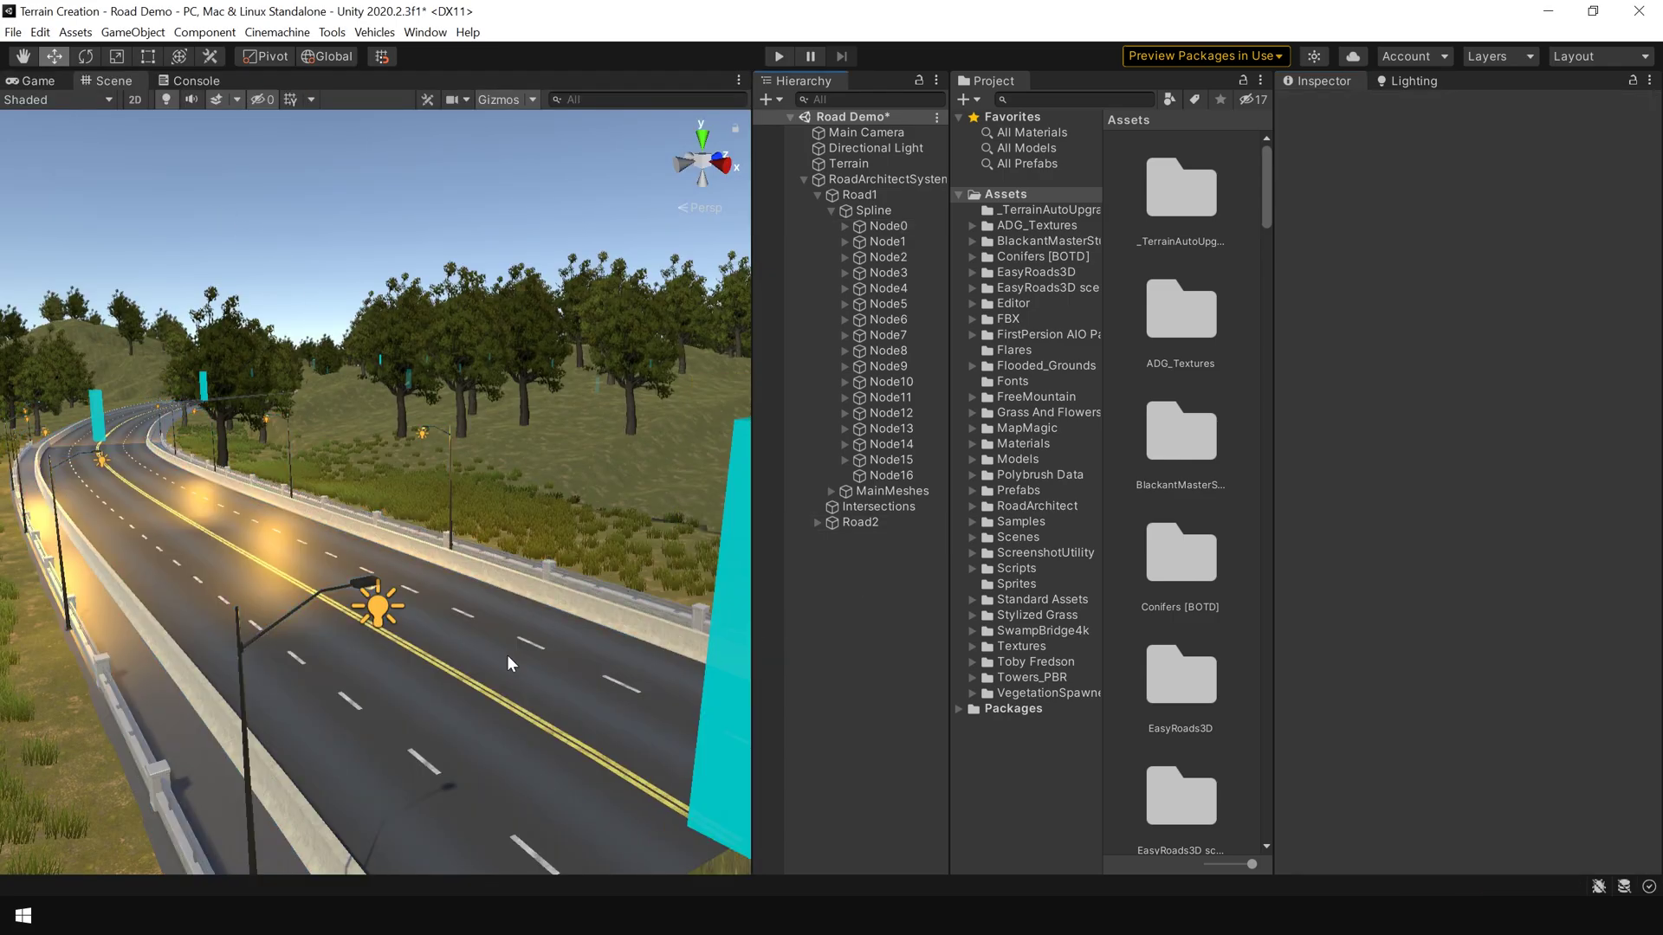
key("shift+space")
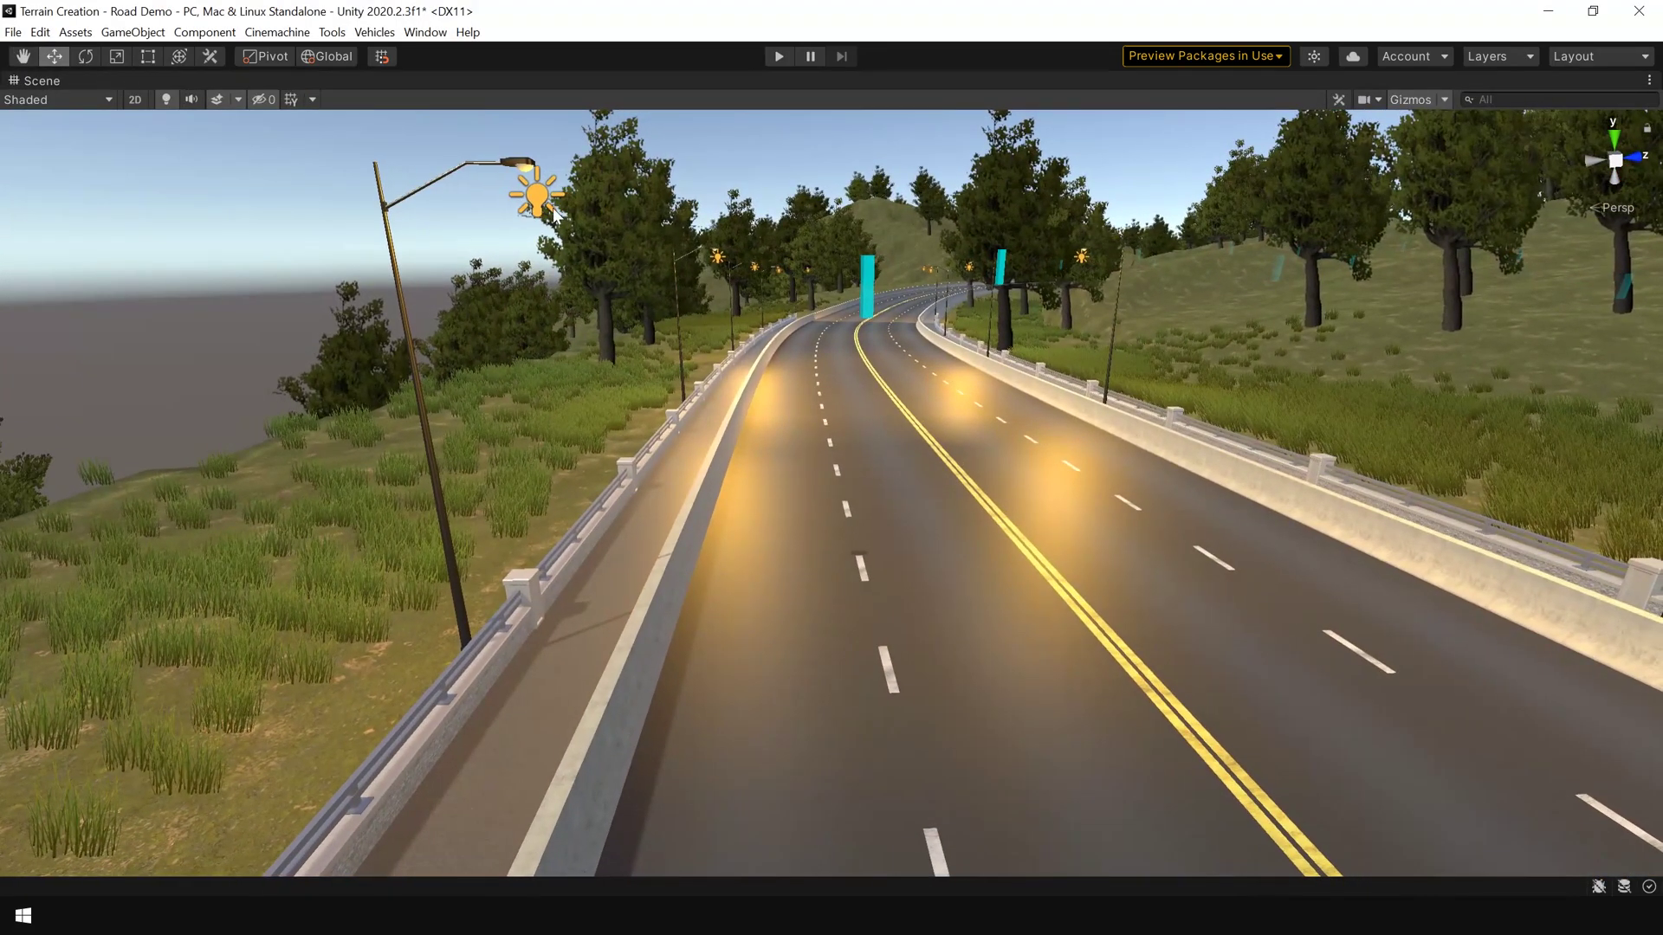
right_click_drag(772, 574, 892, 485)
key("shift+space")
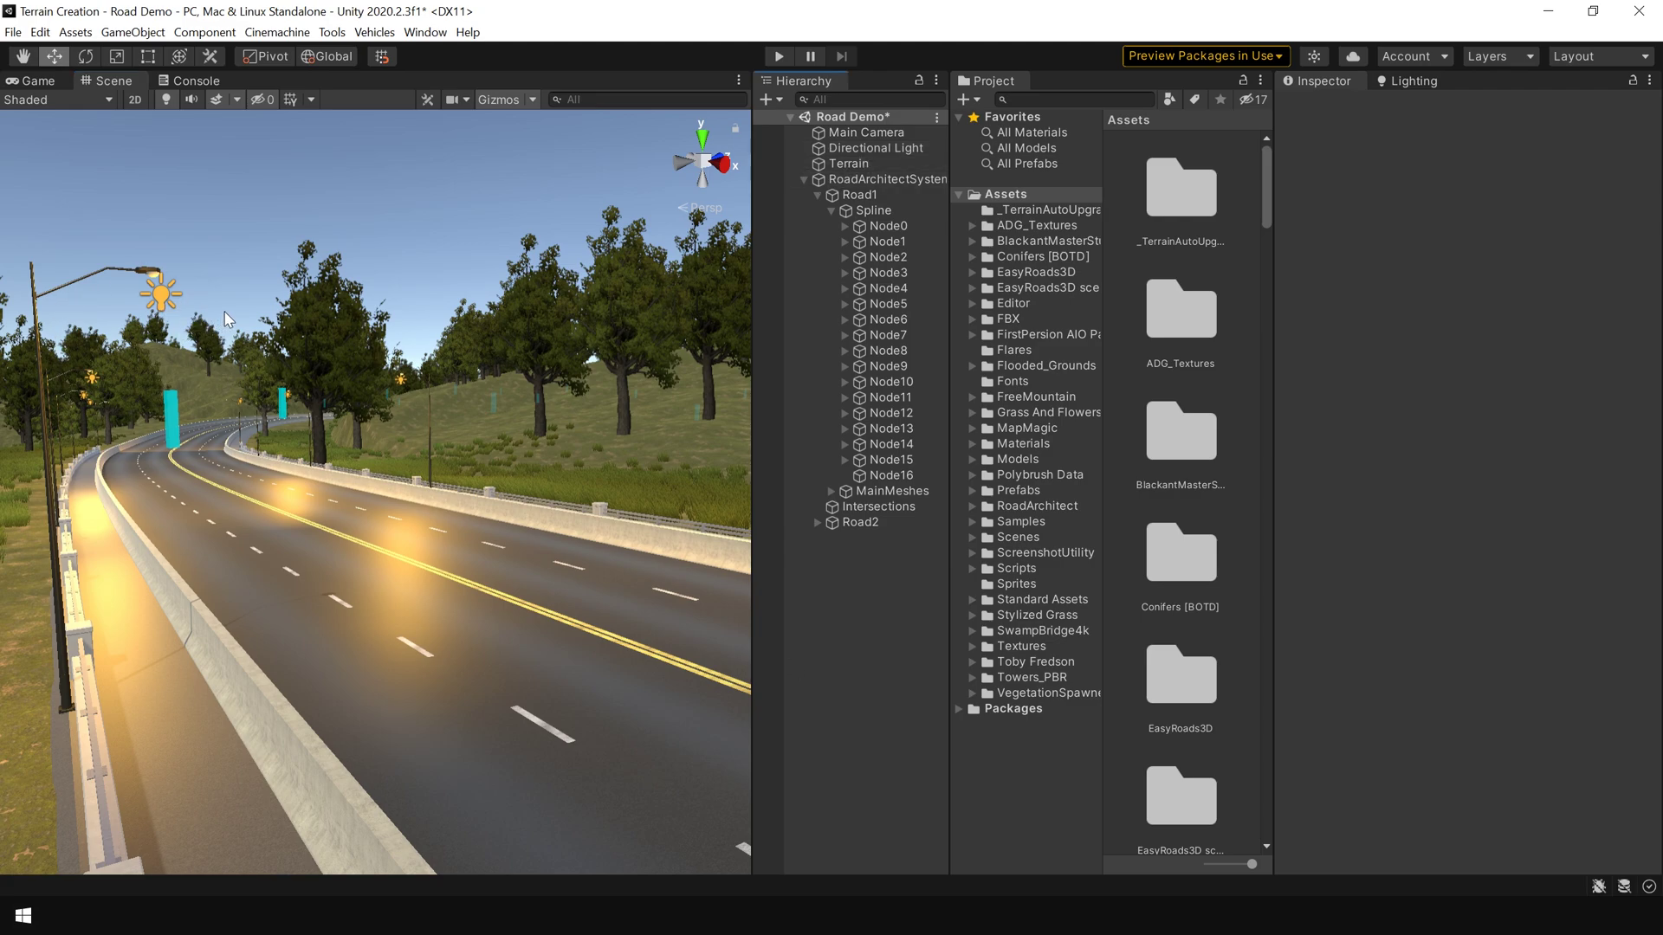
Delete both GSDStreetLightSingle objects and both GSDRailing7 extrusions from Node0
left_click(892, 227)
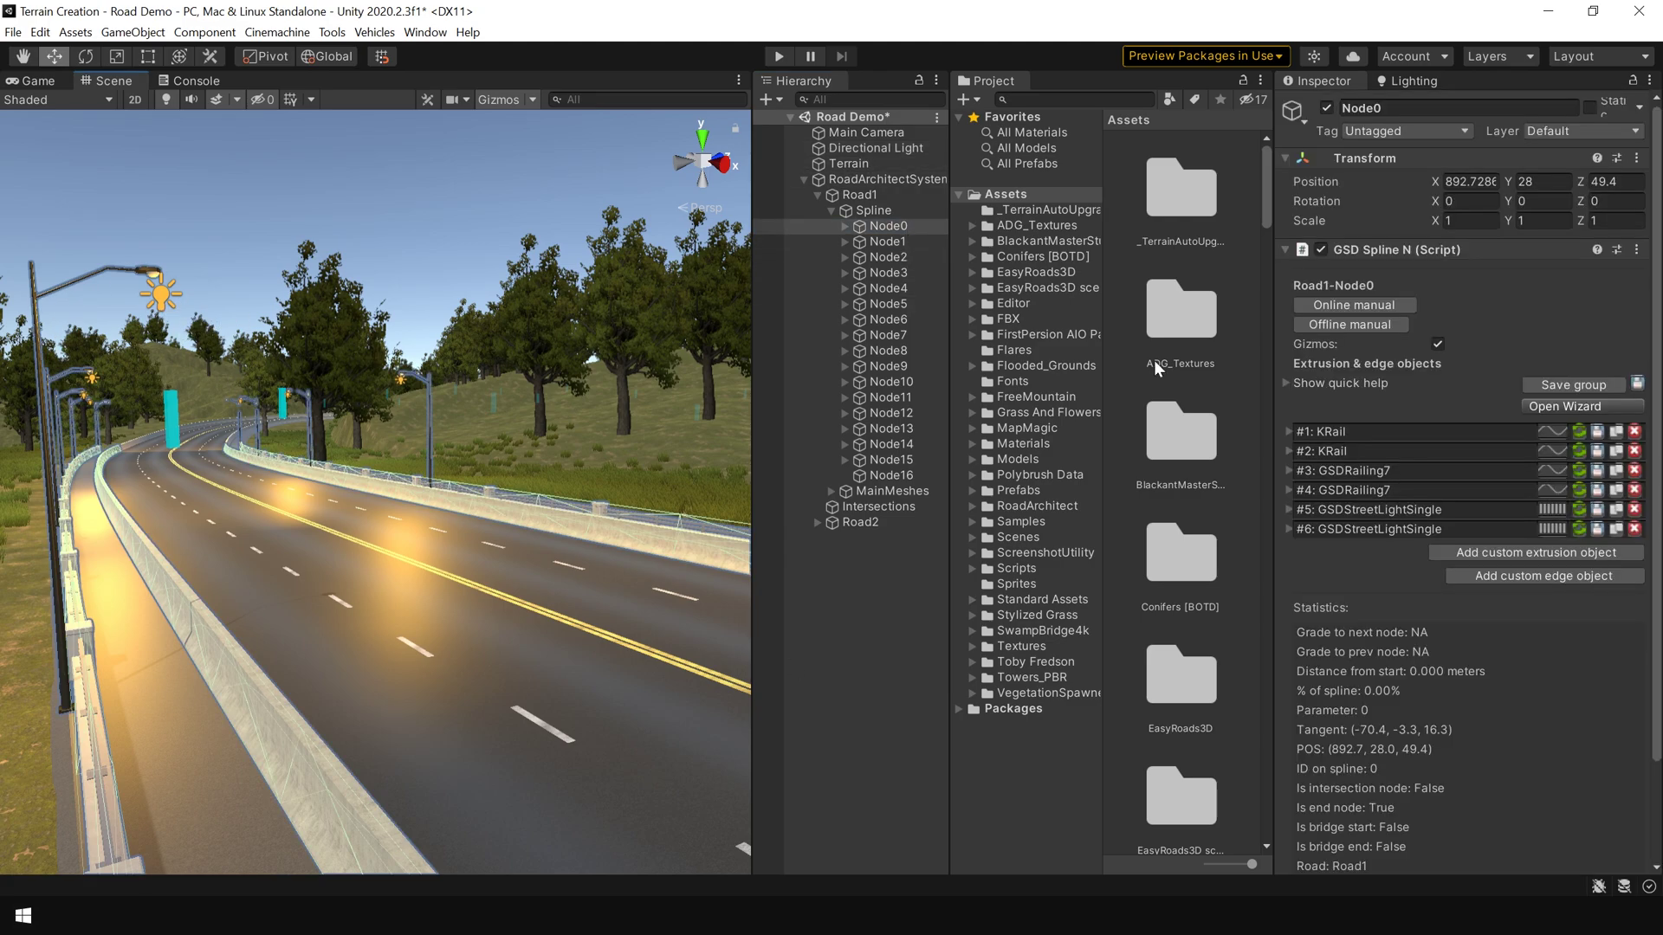
left_click(1634, 529)
left_click(1634, 510)
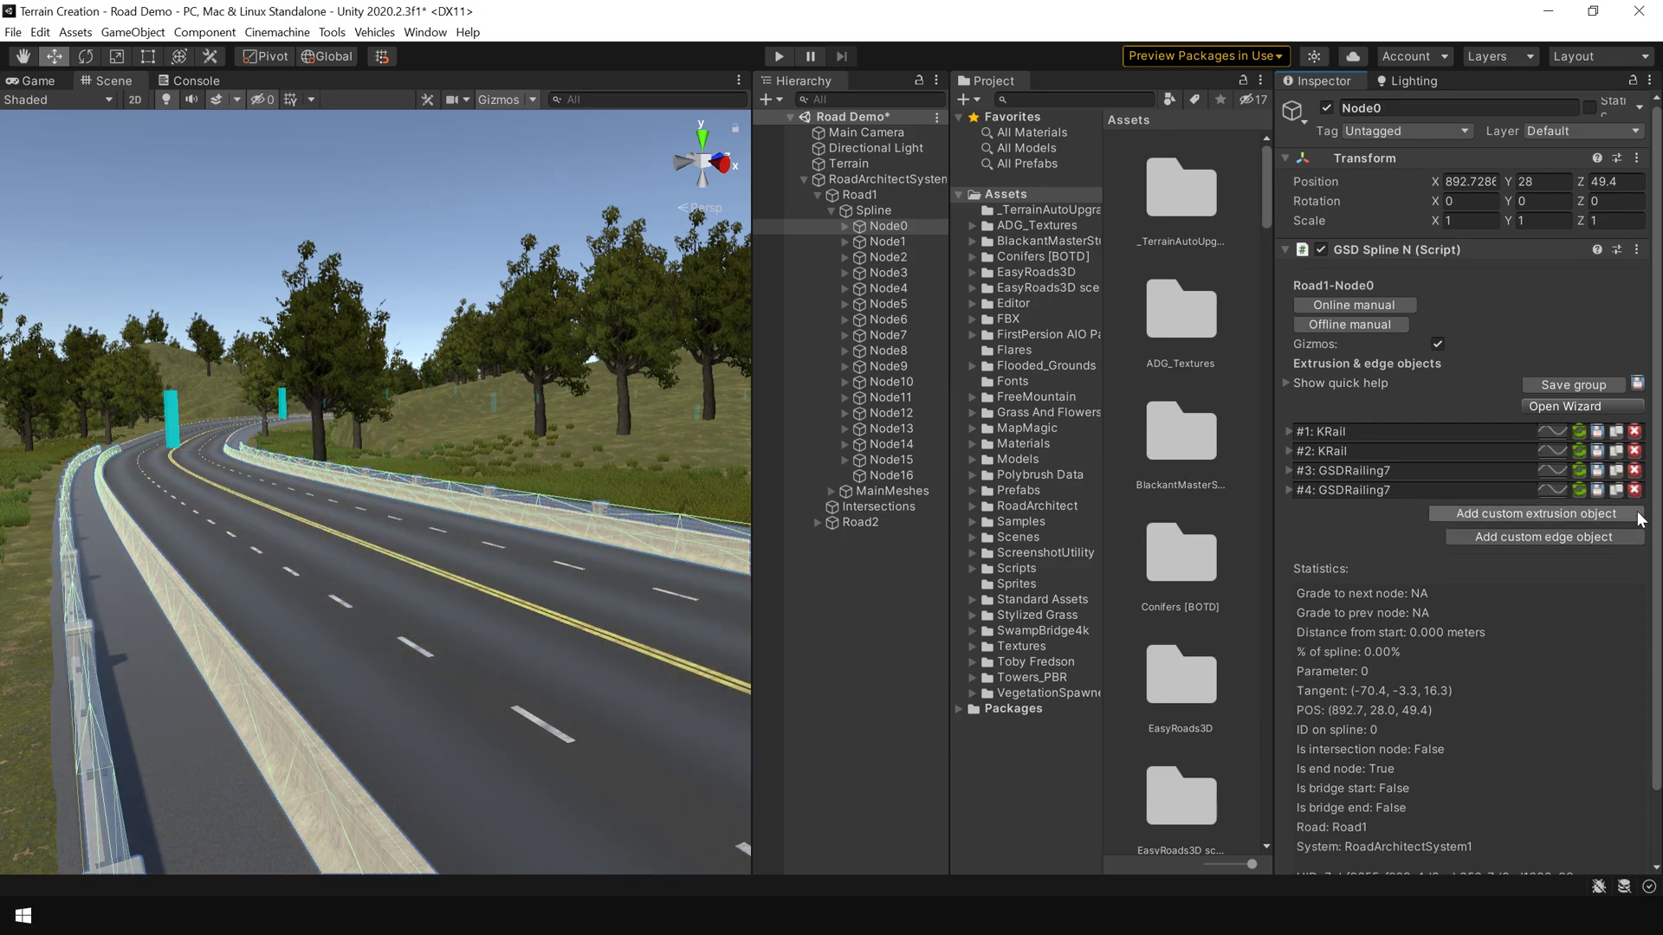
left_click(1635, 491)
left_click(1634, 470)
left_click(845, 637)
key("shift+space")
scroll(1142, 630, "down", 3)
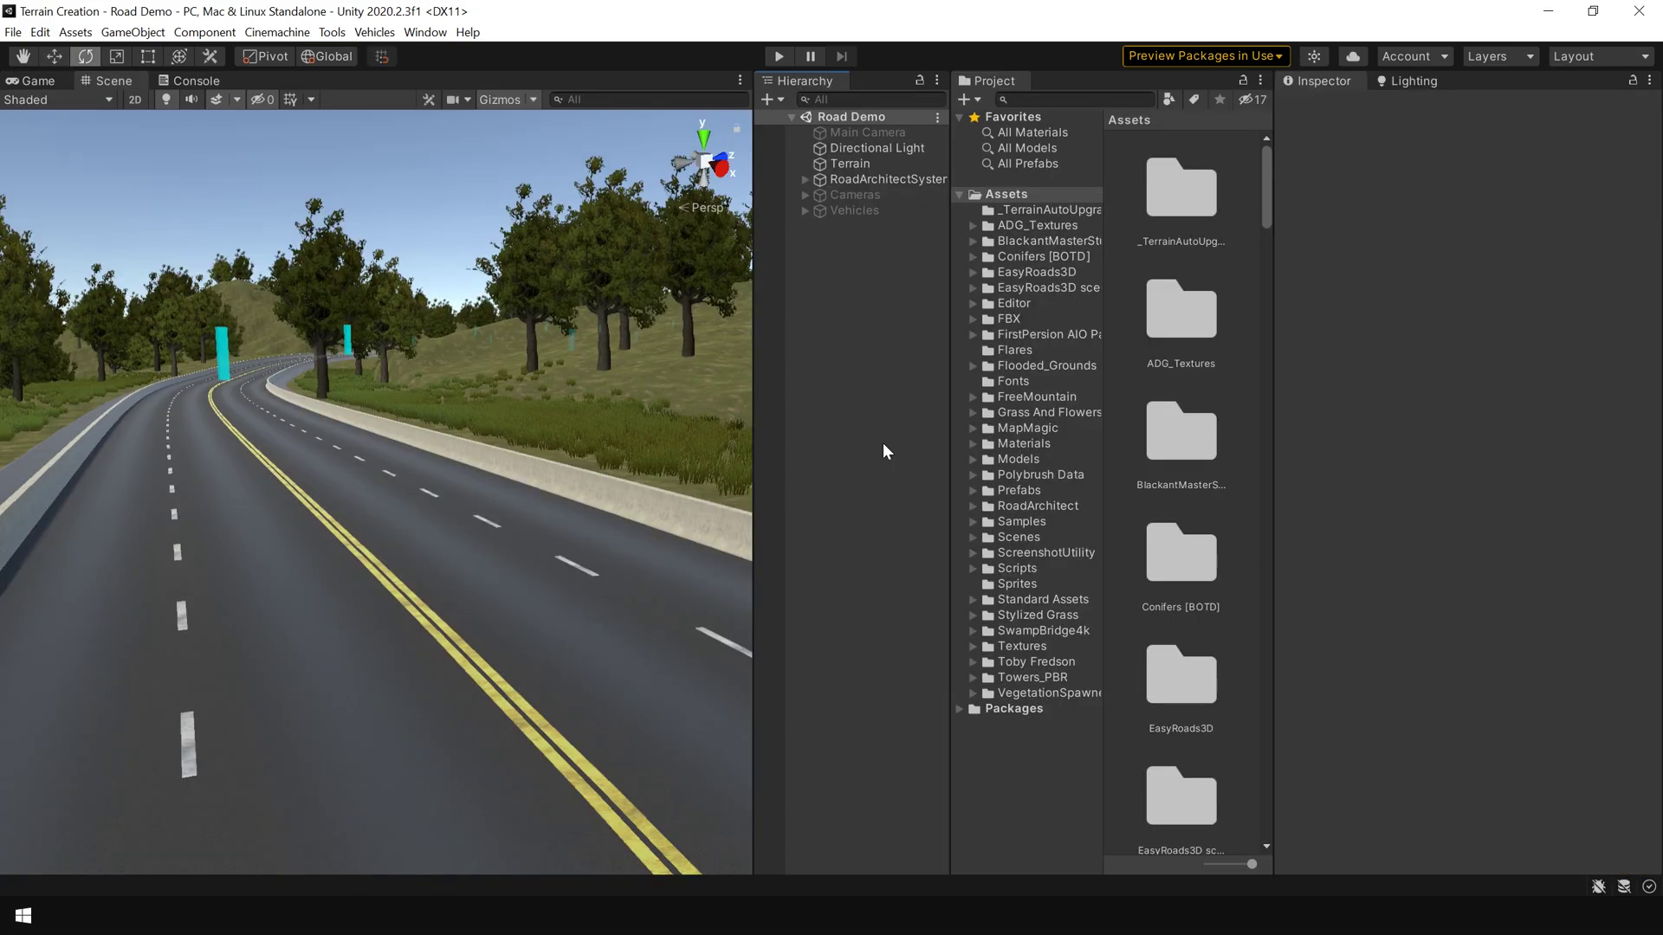
Activate the Cameras and Vehicles objects in the scene
left_click(878, 196)
left_click(885, 254)
left_click(878, 196)
left_click(876, 210, "shift")
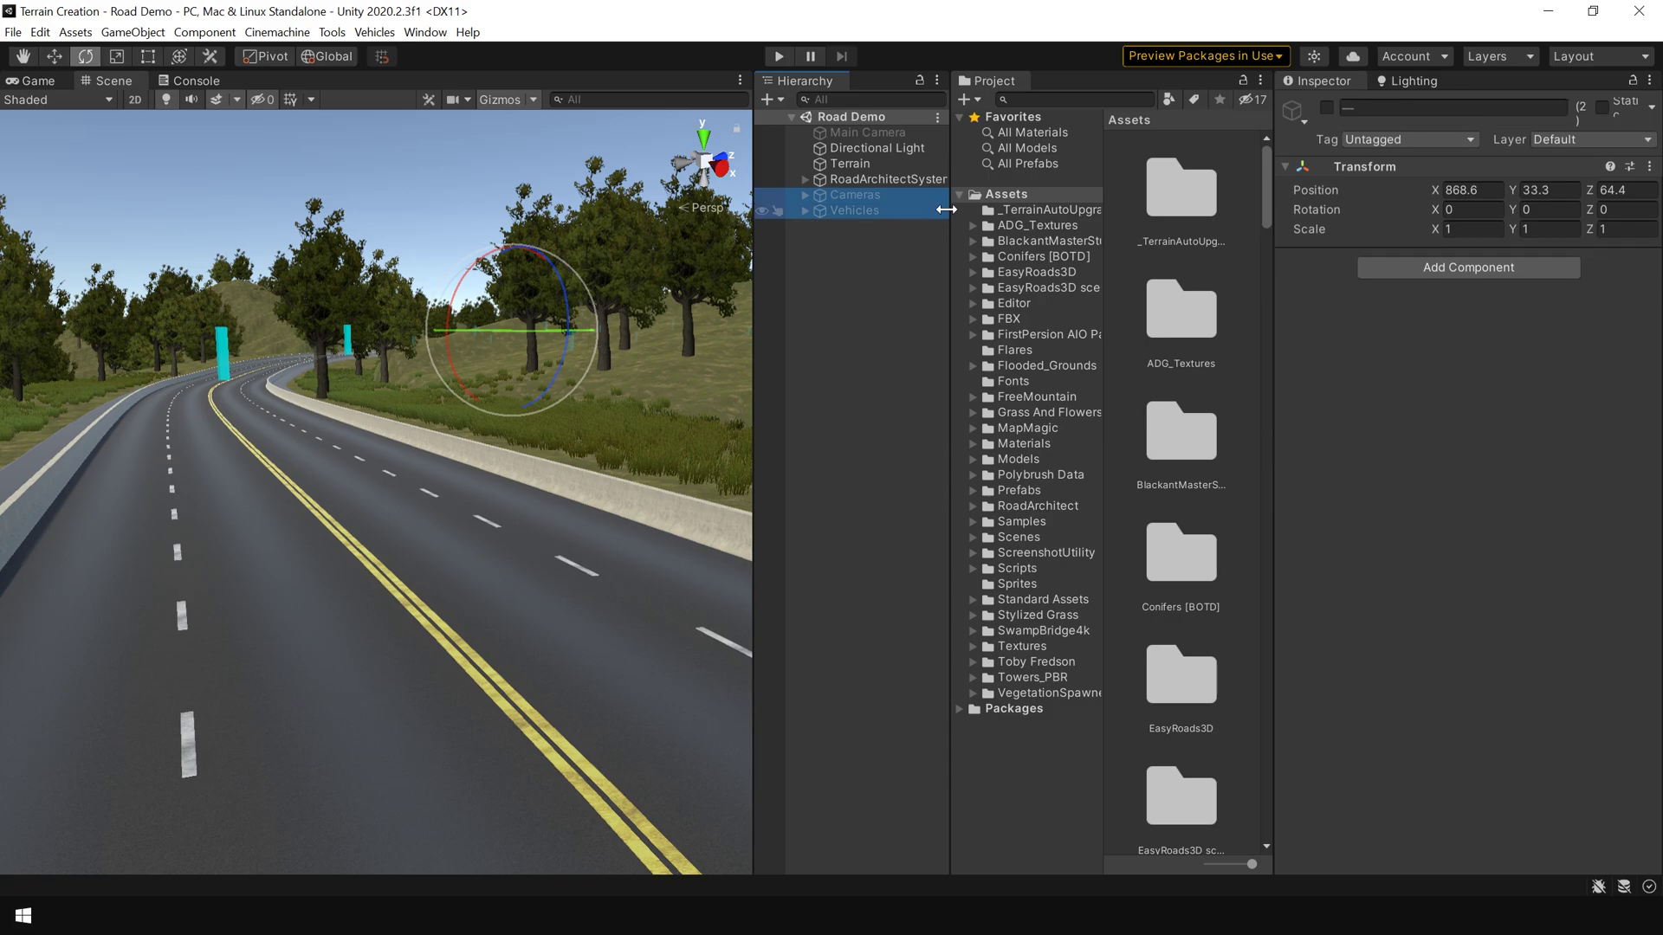
left_click(1329, 107)
left_click(875, 405)
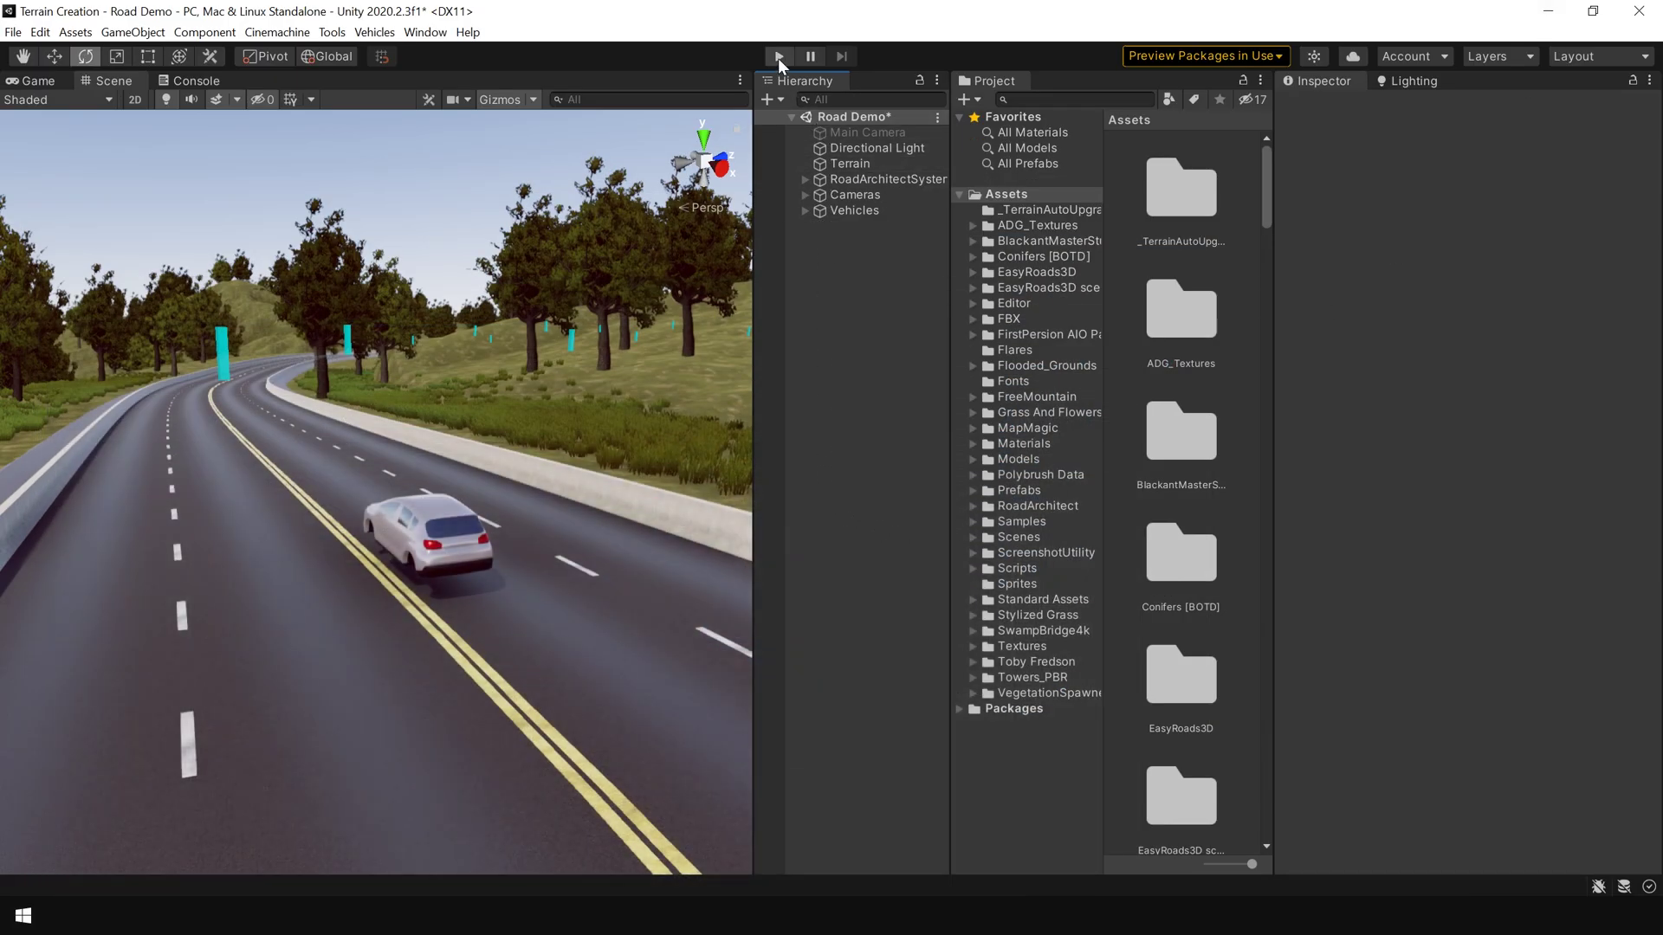
Run the scene and drive the car along the road
left_click(779, 57)
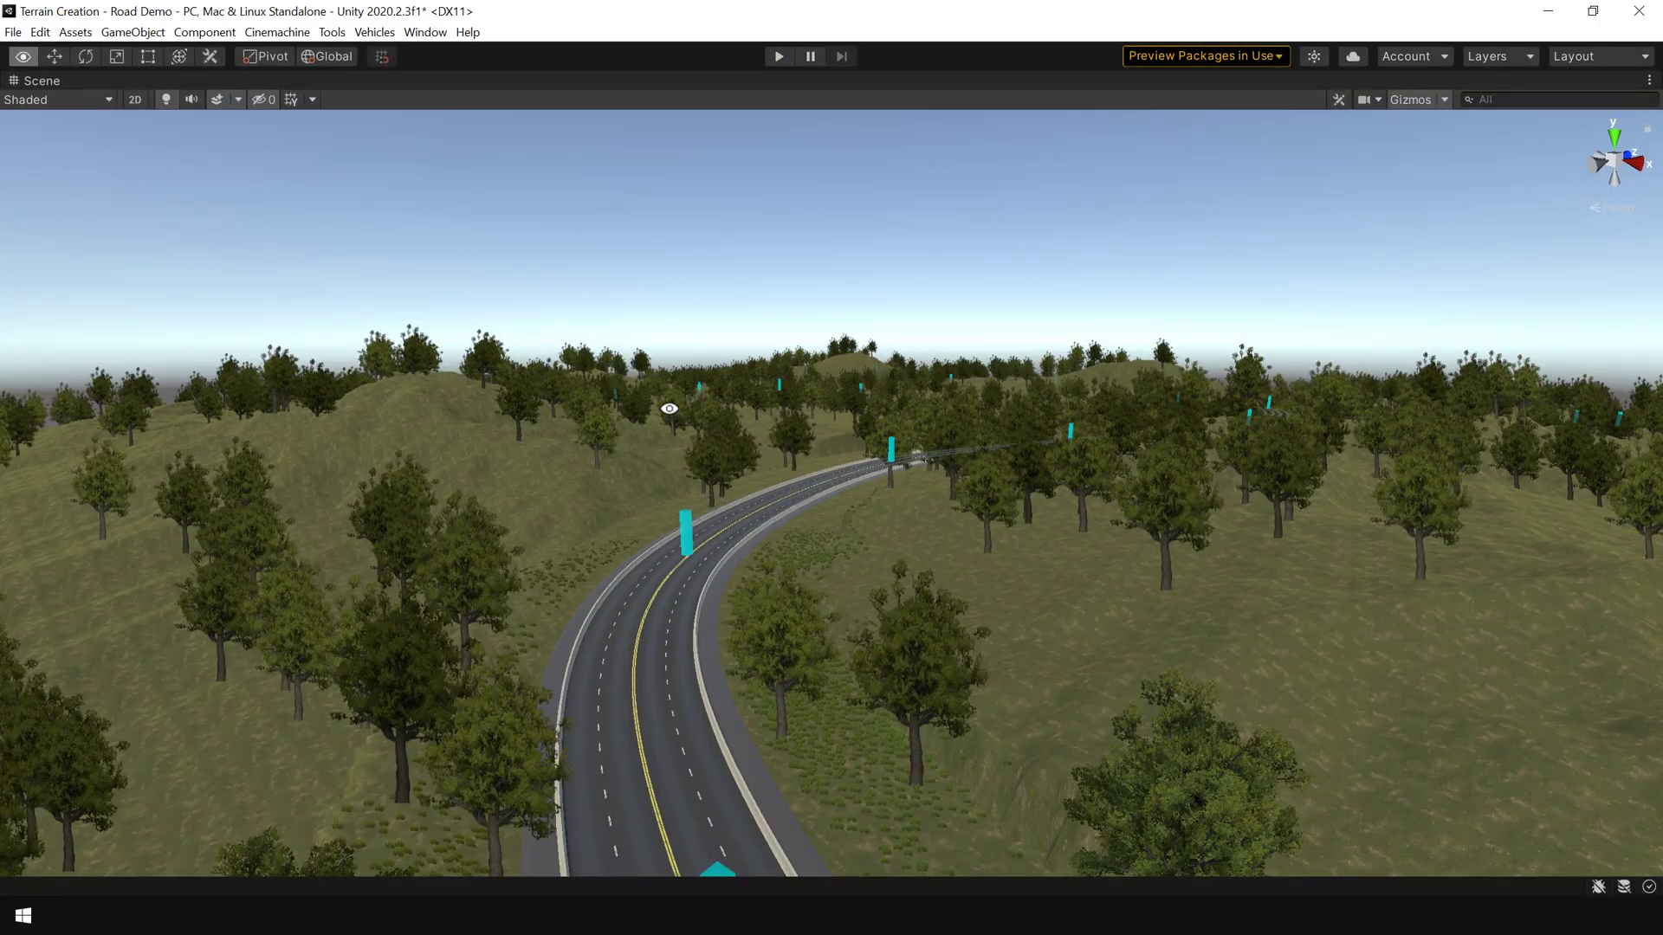
key("w")
right_click_drag(668, 408, 755, 532)
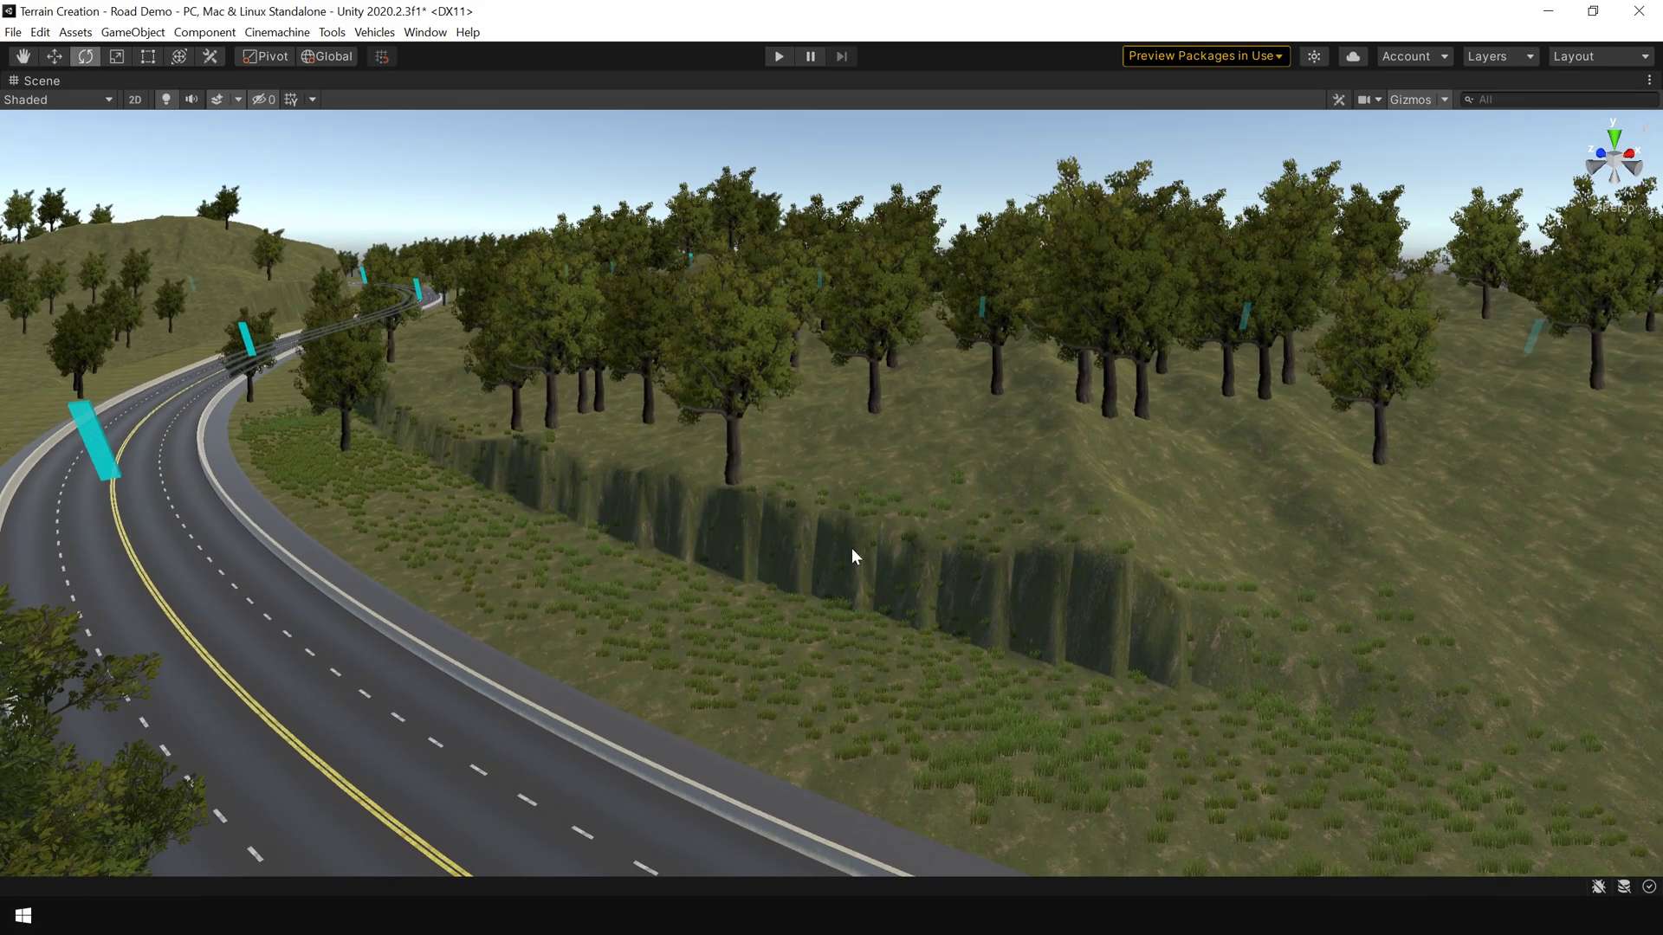
Smooth the steep, jagged terrain bank beside the road with the Smooth Height brush
key("shift+space")
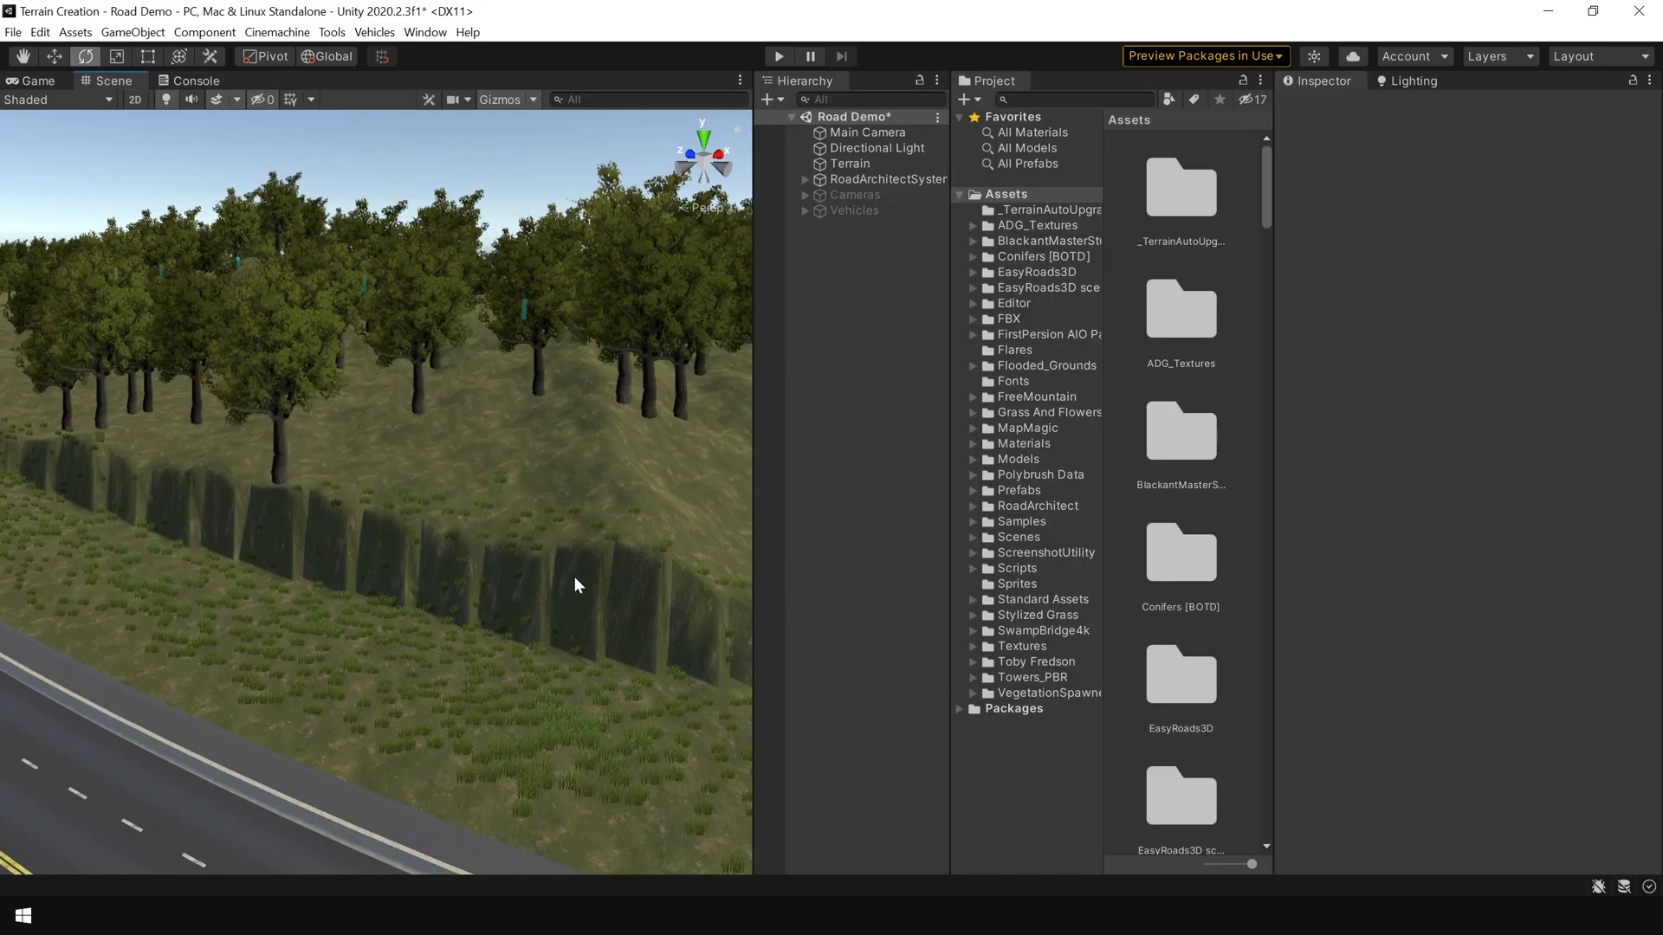
left_click(574, 578)
left_click(1440, 275)
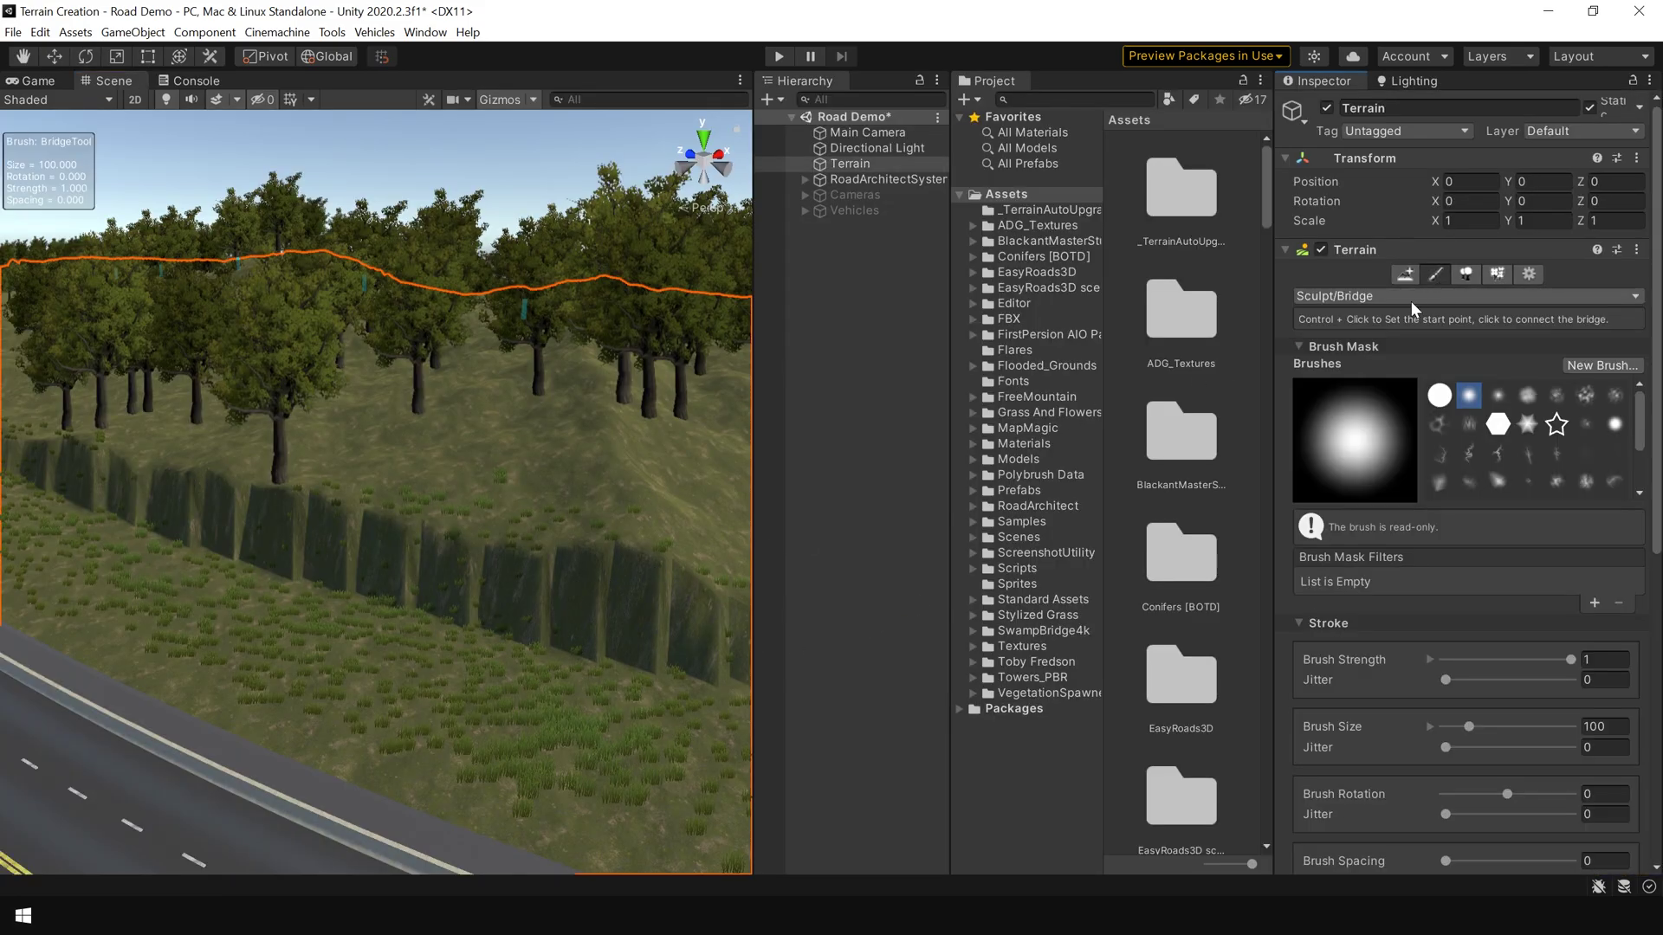
left_click(1410, 297)
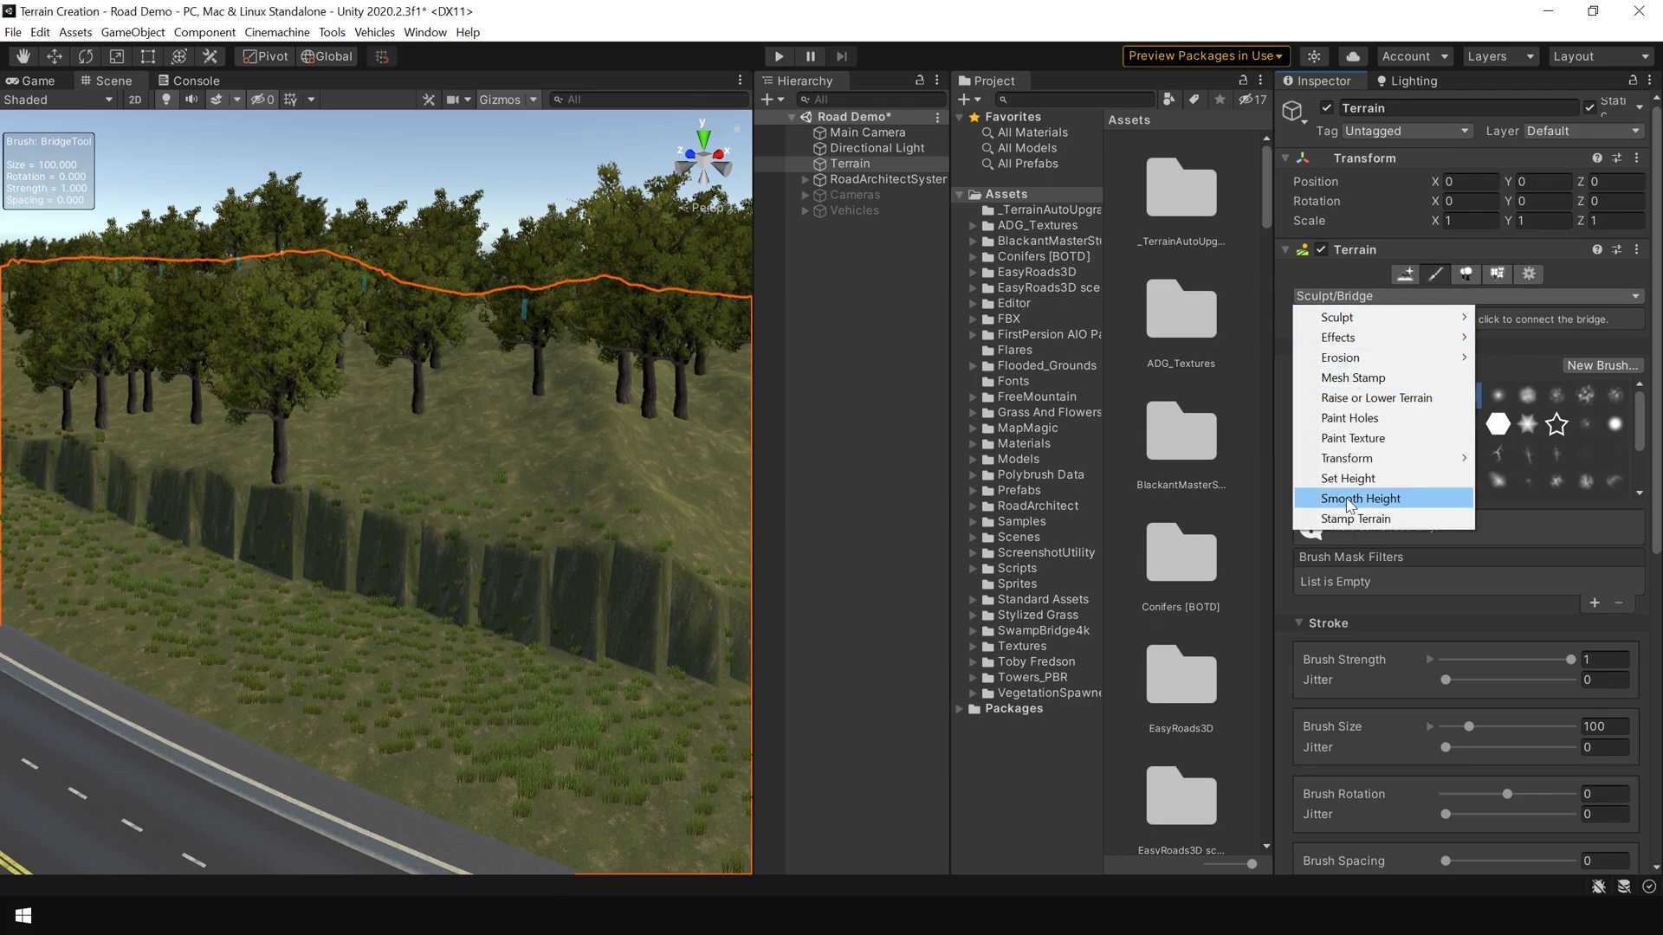
left_click(1343, 501)
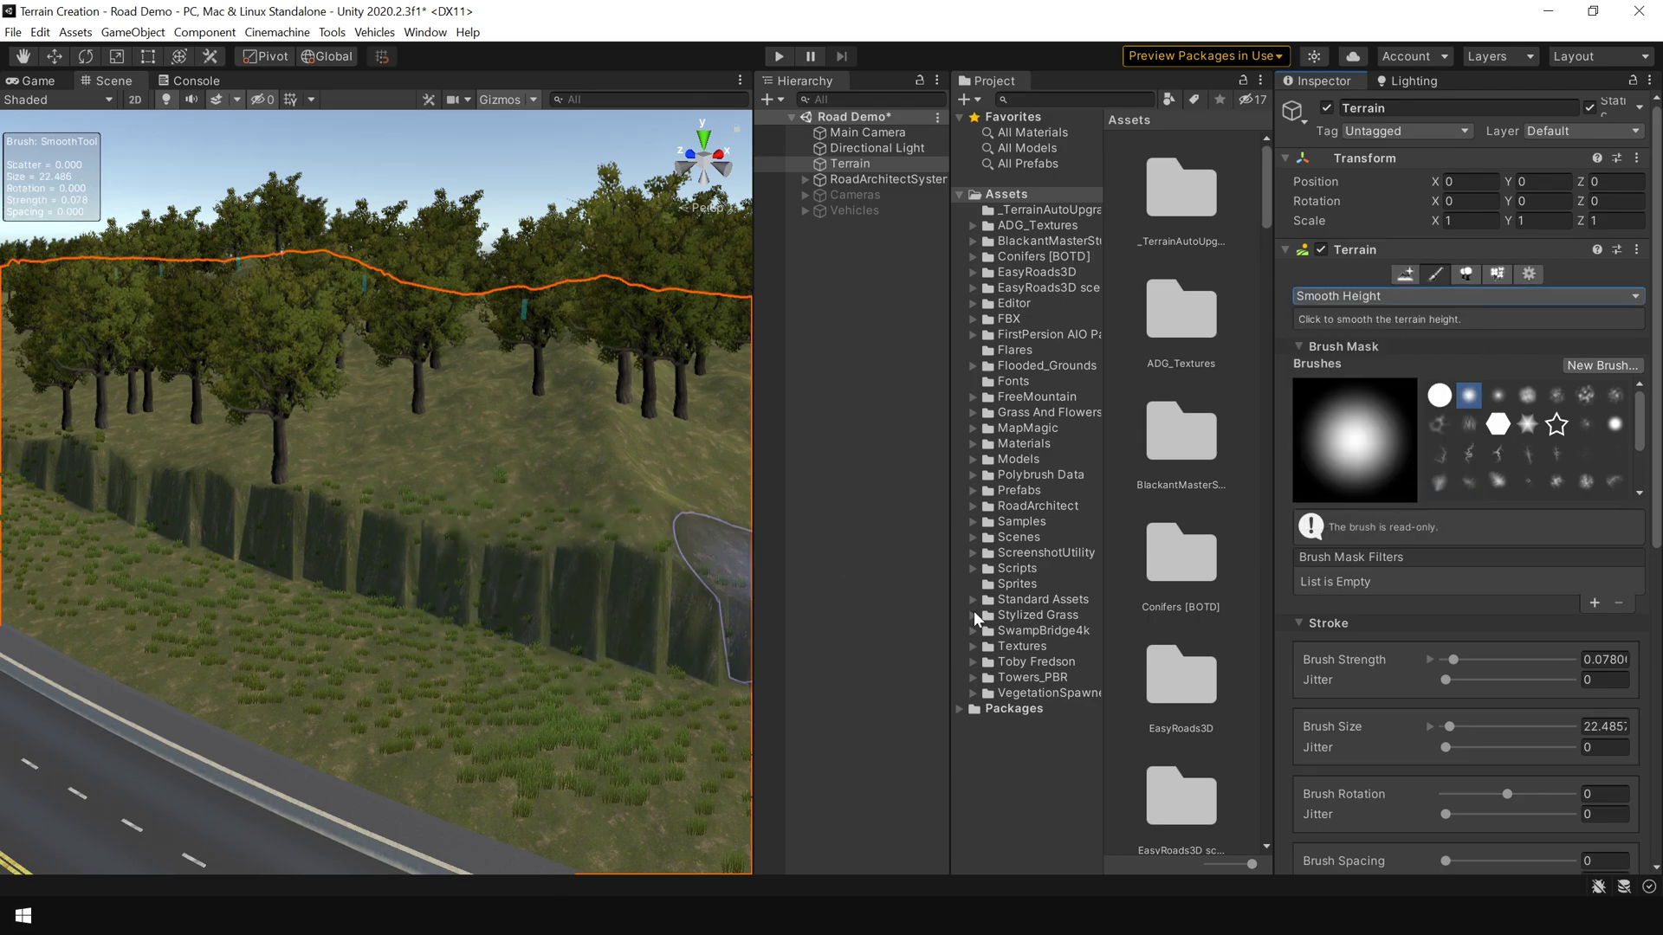
left_click_drag(504, 559, 482, 561)
mouse_move(675, 591)
left_mouse_down()
mouse_move(298, 517)
mouse_move(577, 514)
left_mouse_up()
right_click_drag(575, 512, 376, 491)
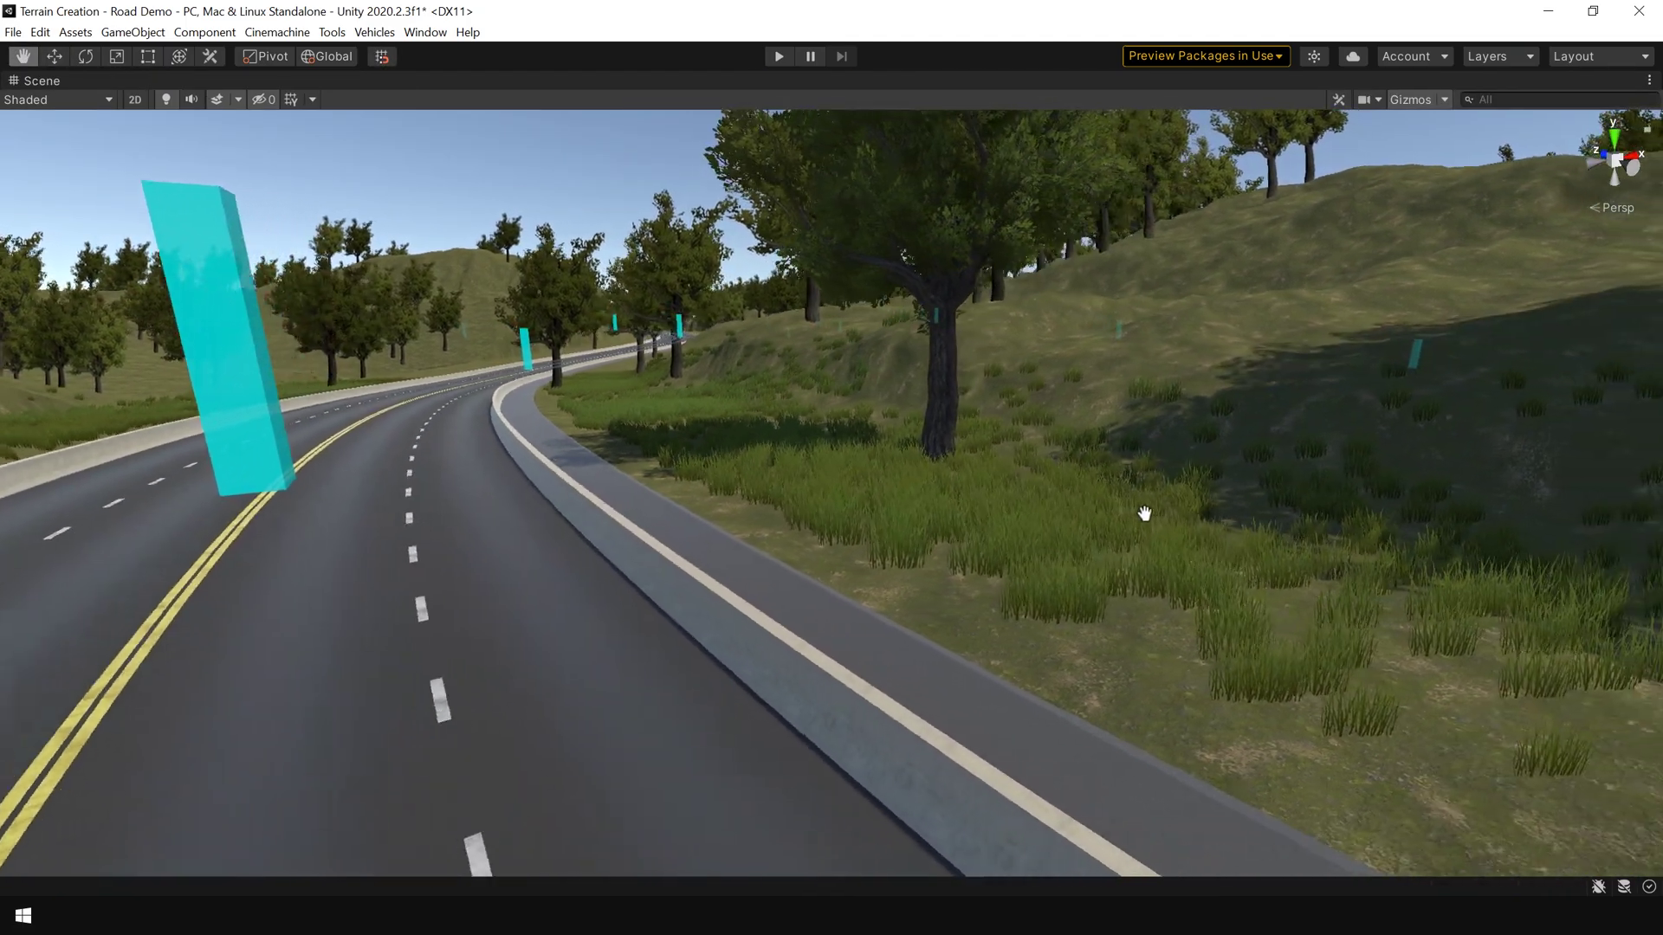
Inspect the smoothed roadside terrain and run the scene again to test the drive
middle_click_drag(1145, 514, 1100, 519)
right_click_drag(1088, 687, 1033, 689, "alt")
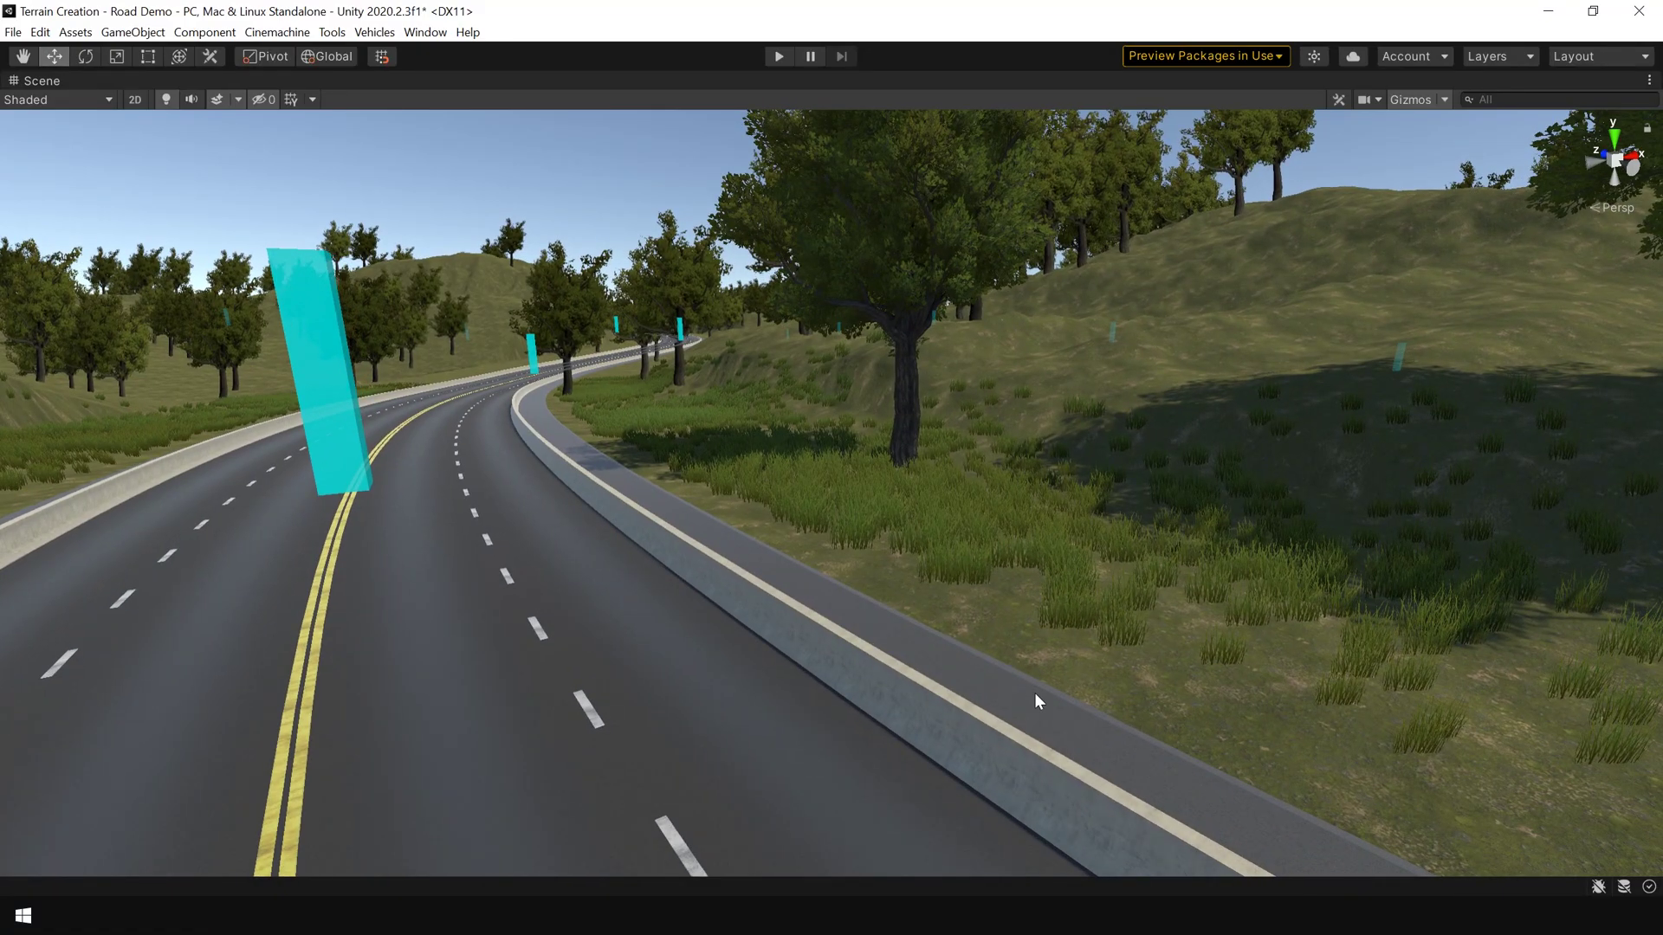
key("ctrl+p")
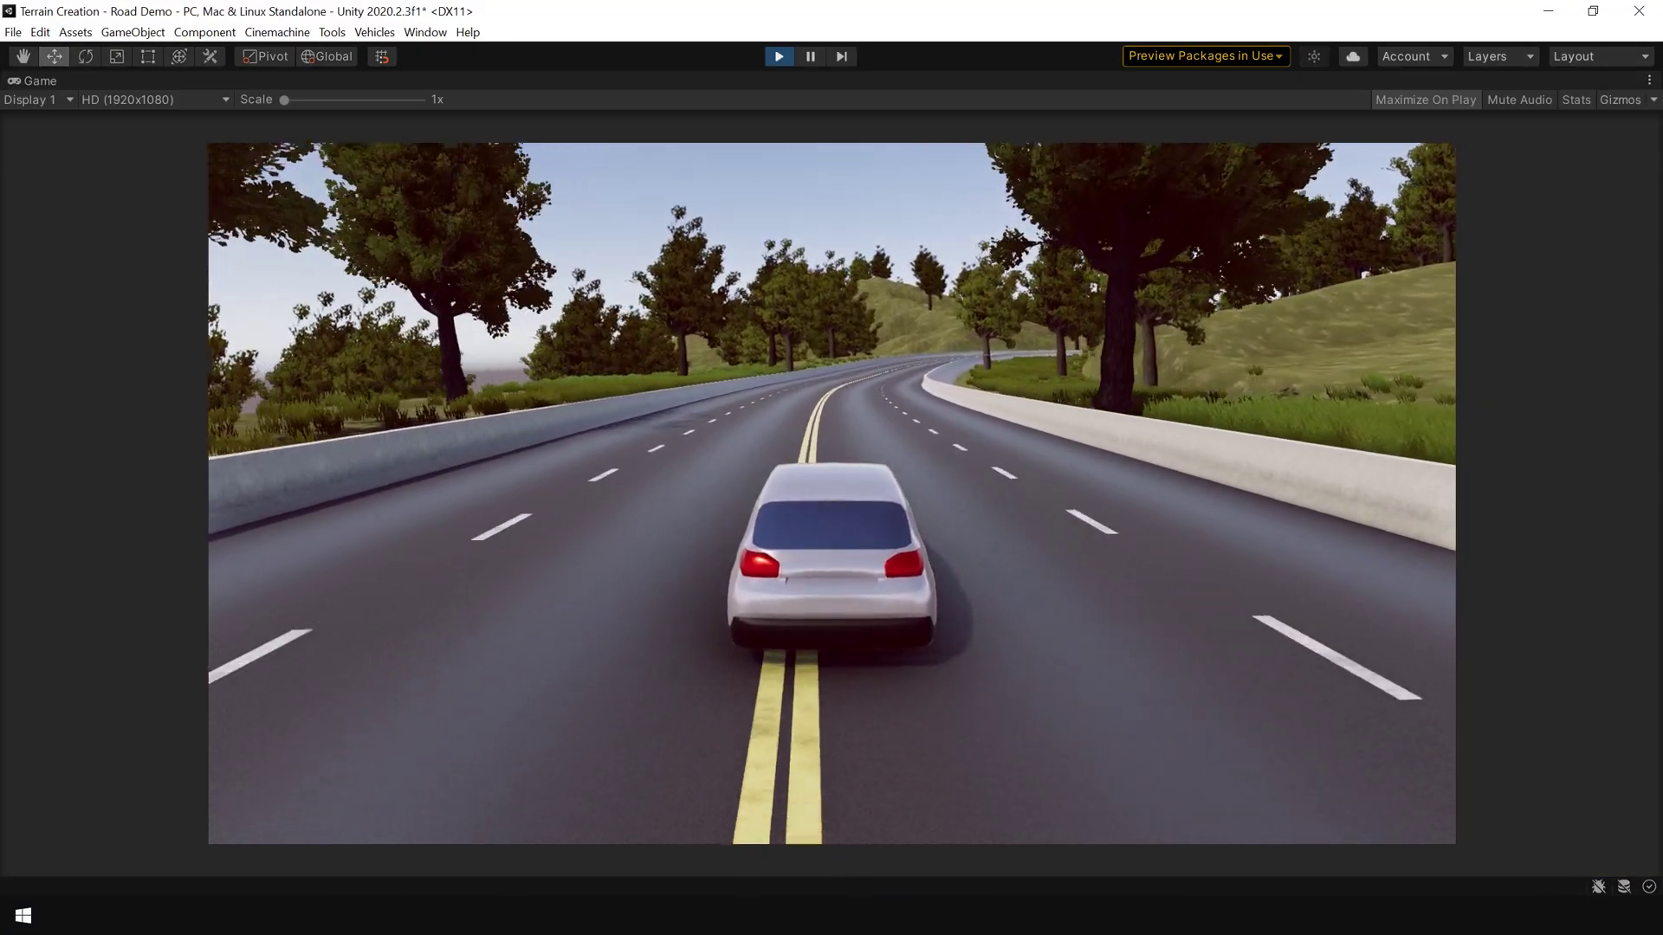